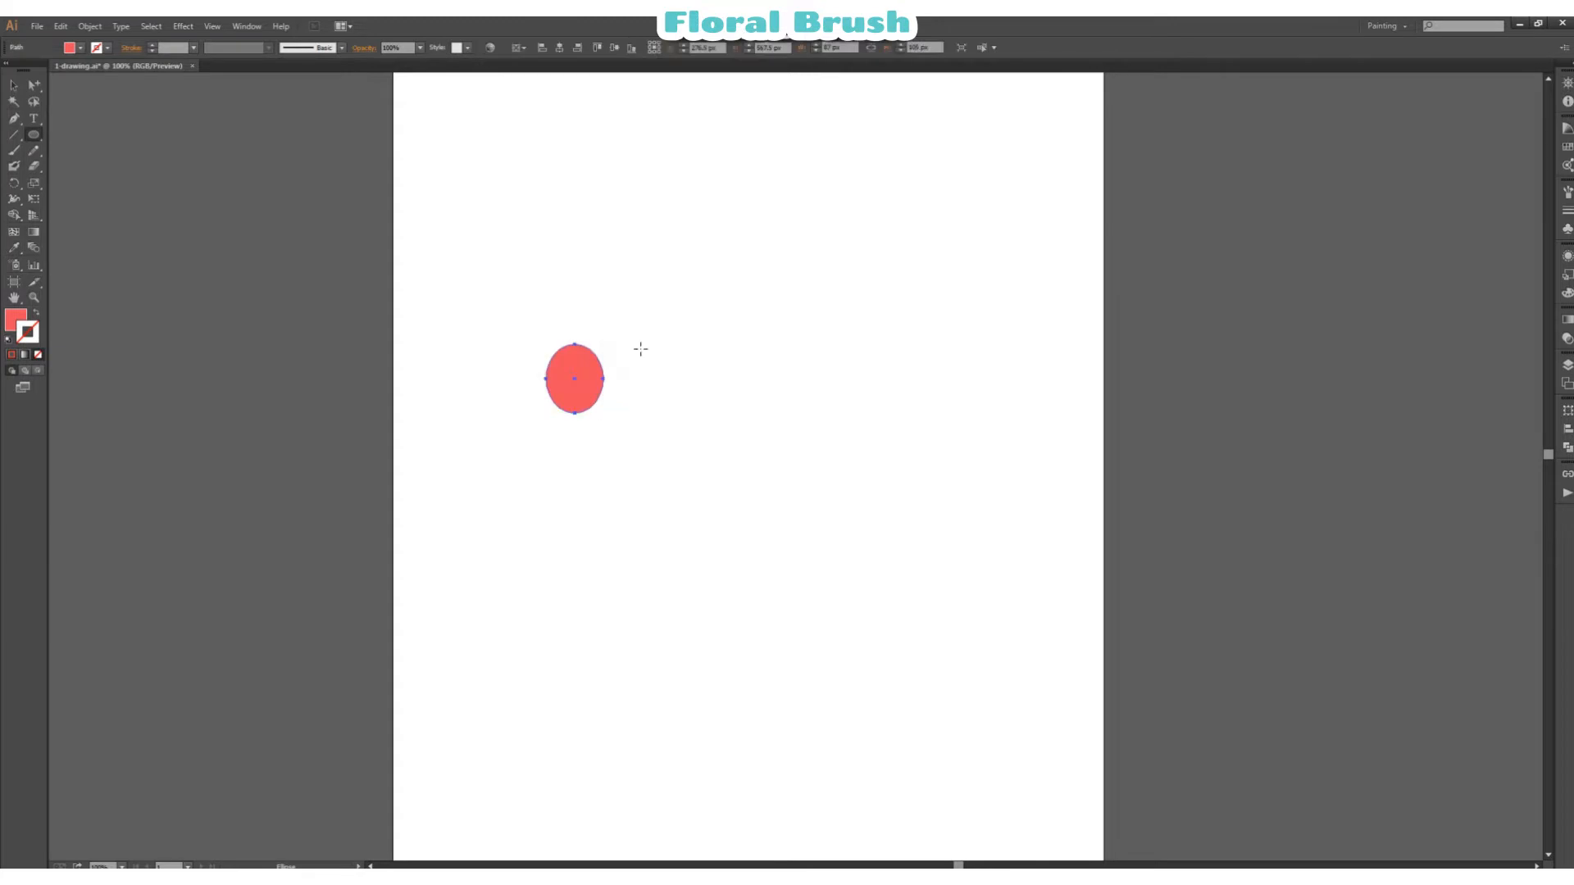
Step: Resize the red ellipse to about 99 px wide and 109.5 px high
left_click(34, 300)
left_click(601, 361)
left_click(976, 455)
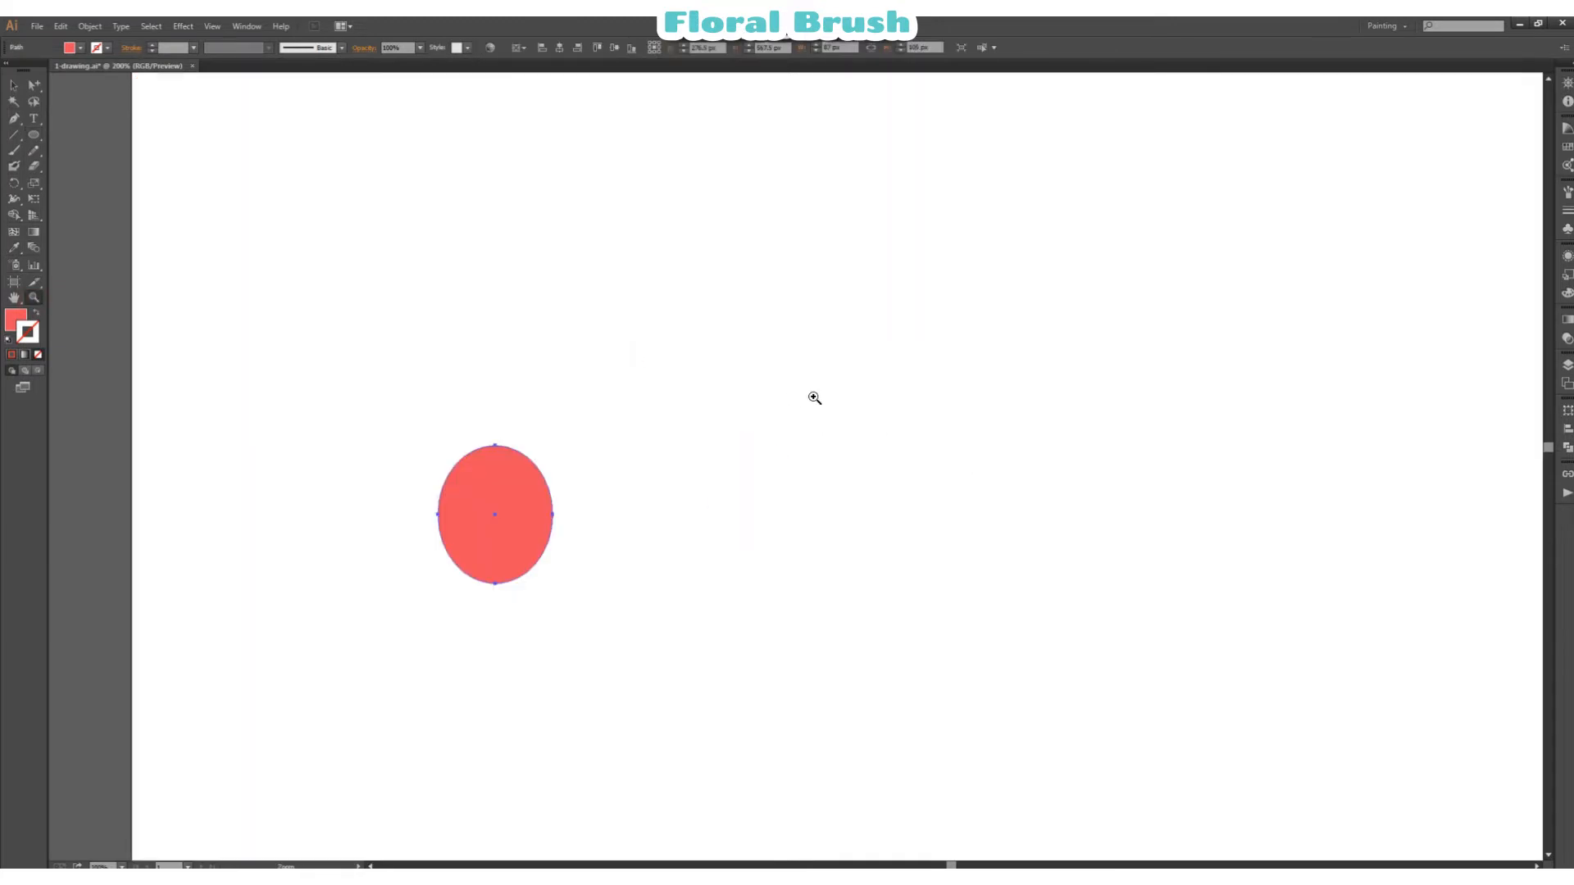
left_click_drag(952, 866, 953, 866)
left_click(14, 86)
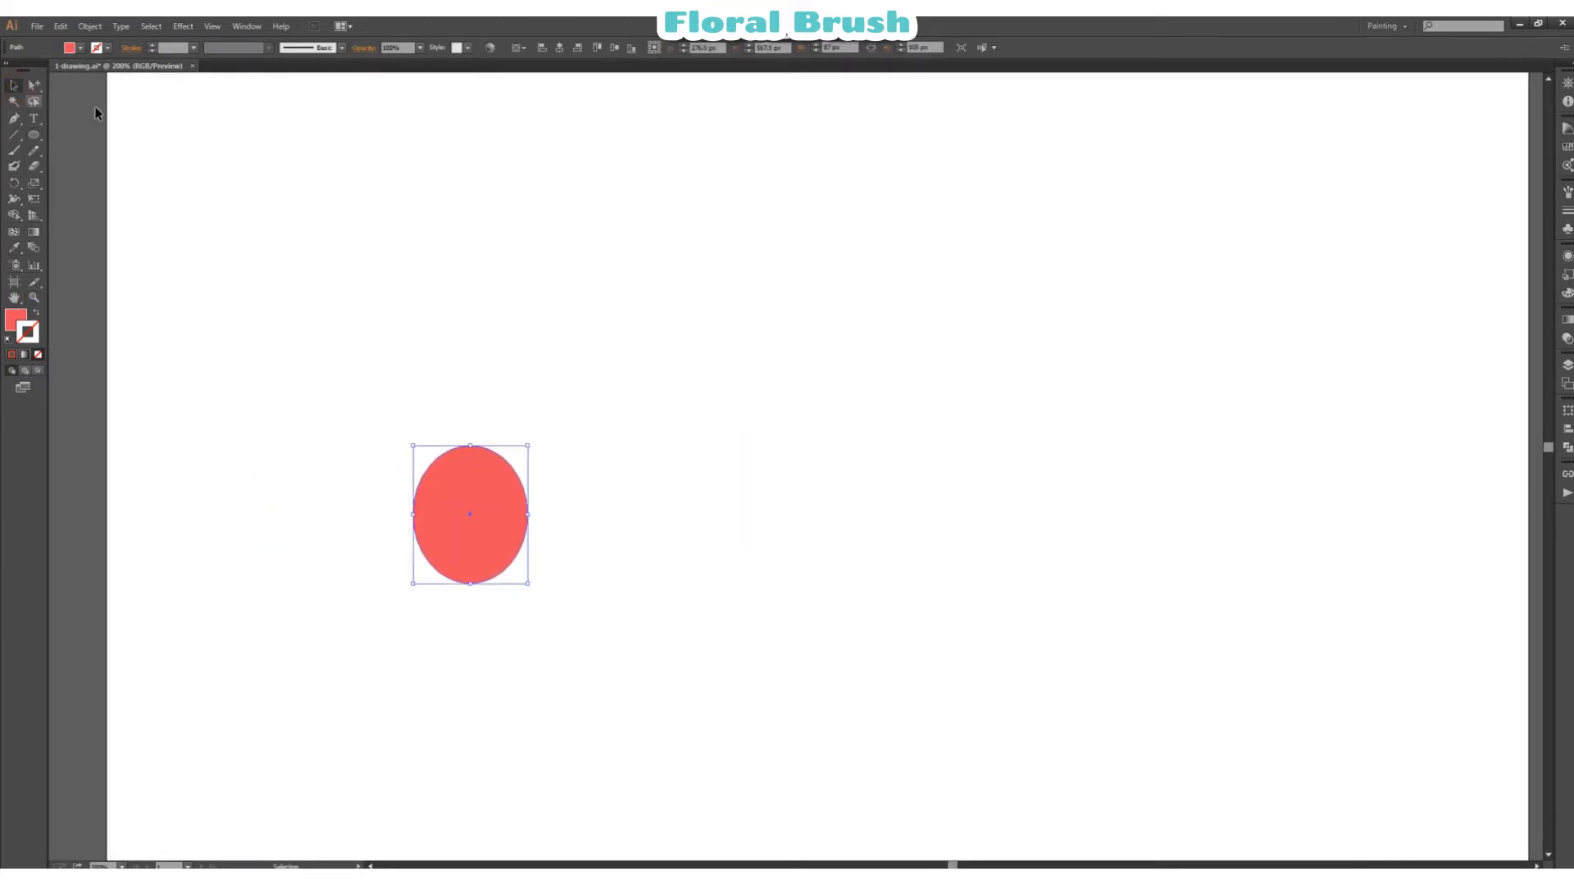
left_click(559, 359)
left_click(508, 557)
left_click_drag(530, 515, 545, 515)
left_click_drag(482, 584, 482, 575)
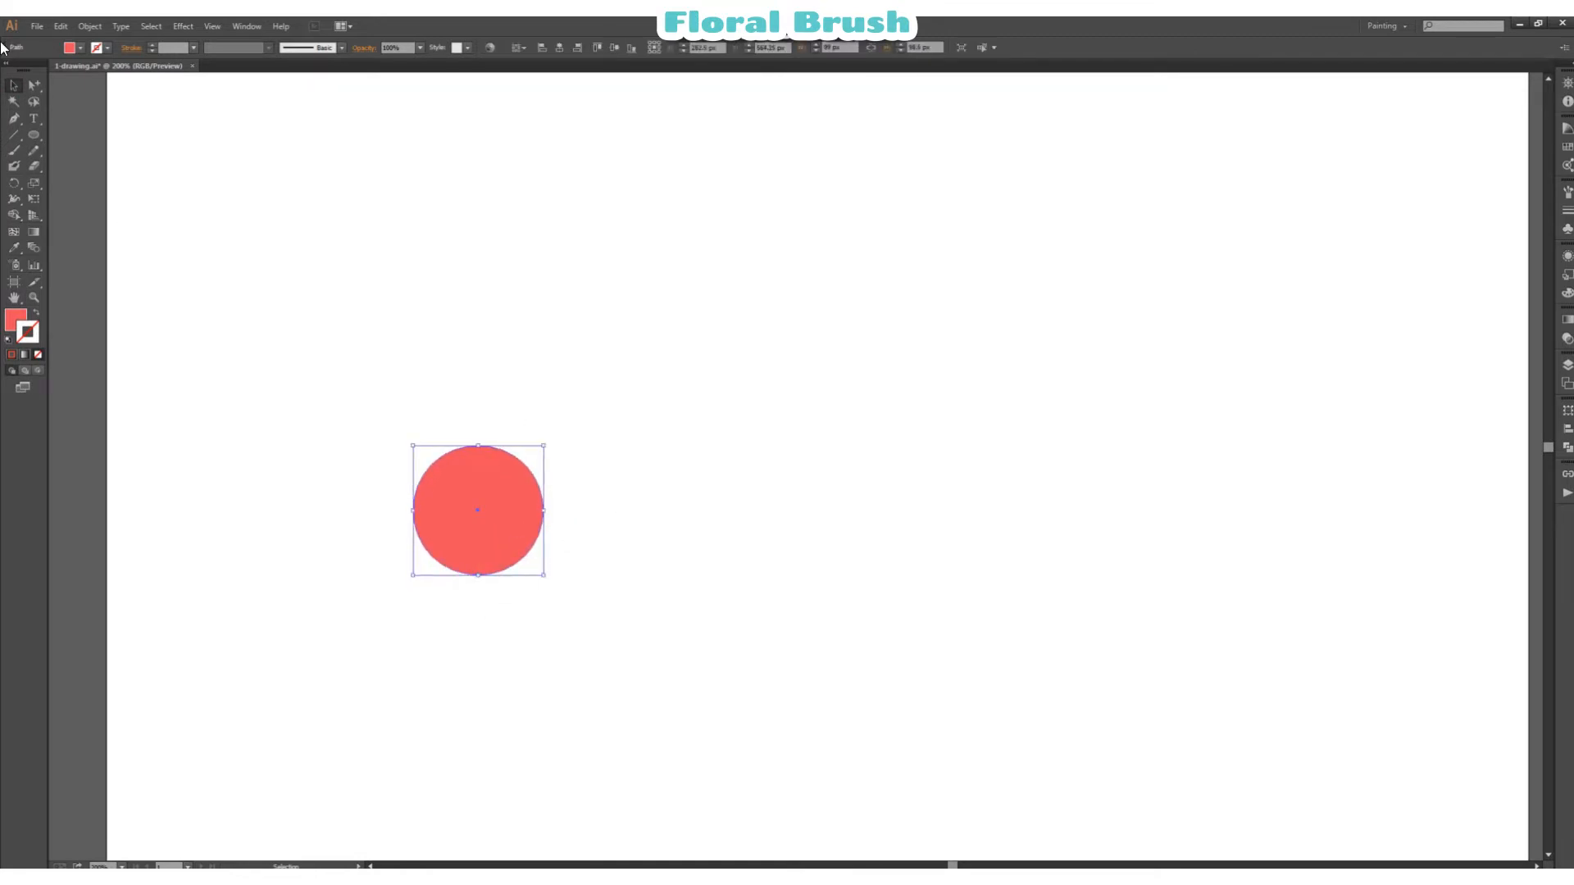
left_click(34, 85)
left_click(14, 86)
left_click_drag(479, 446, 478, 431)
left_click(34, 85)
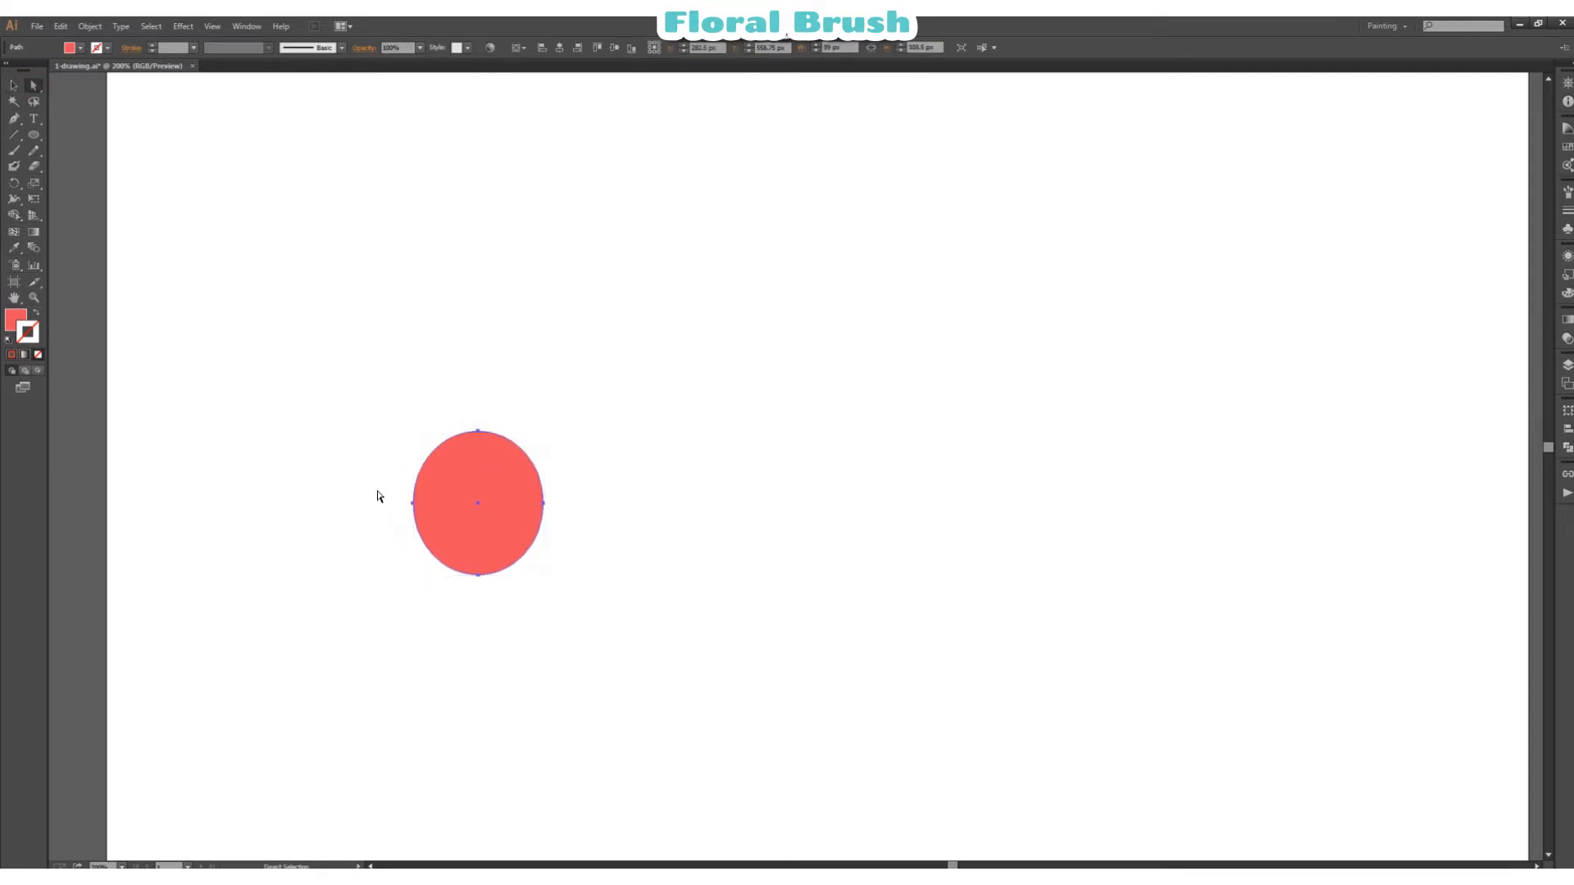
Step: Narrow the red ellipse to an upright petal about 49 px wide
left_click_drag(370, 483, 515, 592)
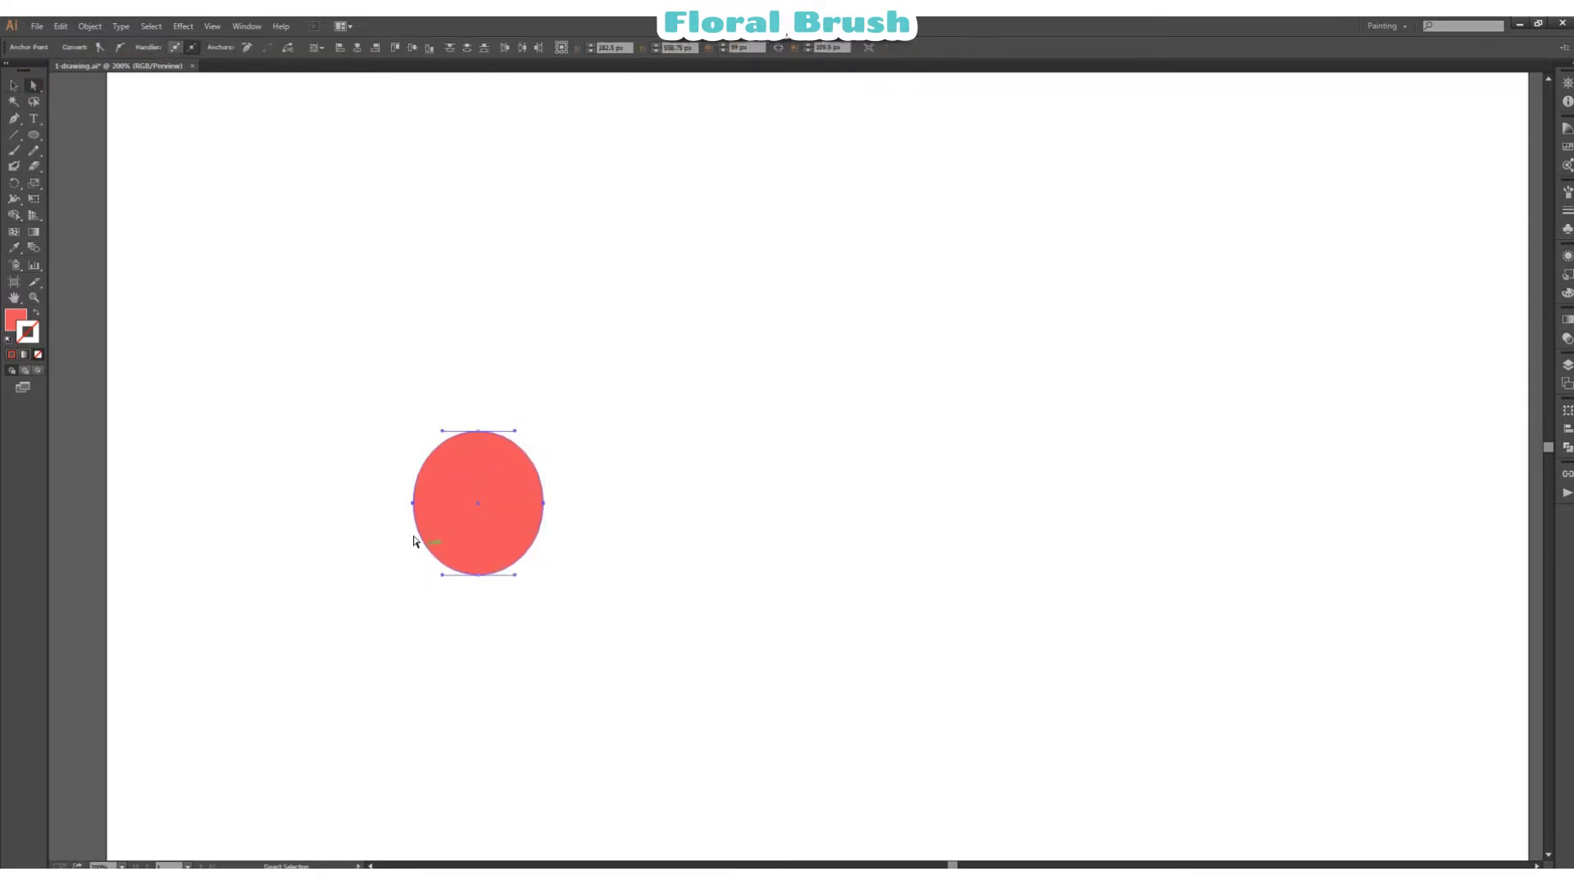
left_click_drag(391, 495, 559, 537)
left_click(14, 86)
left_click(412, 197)
left_click(445, 490)
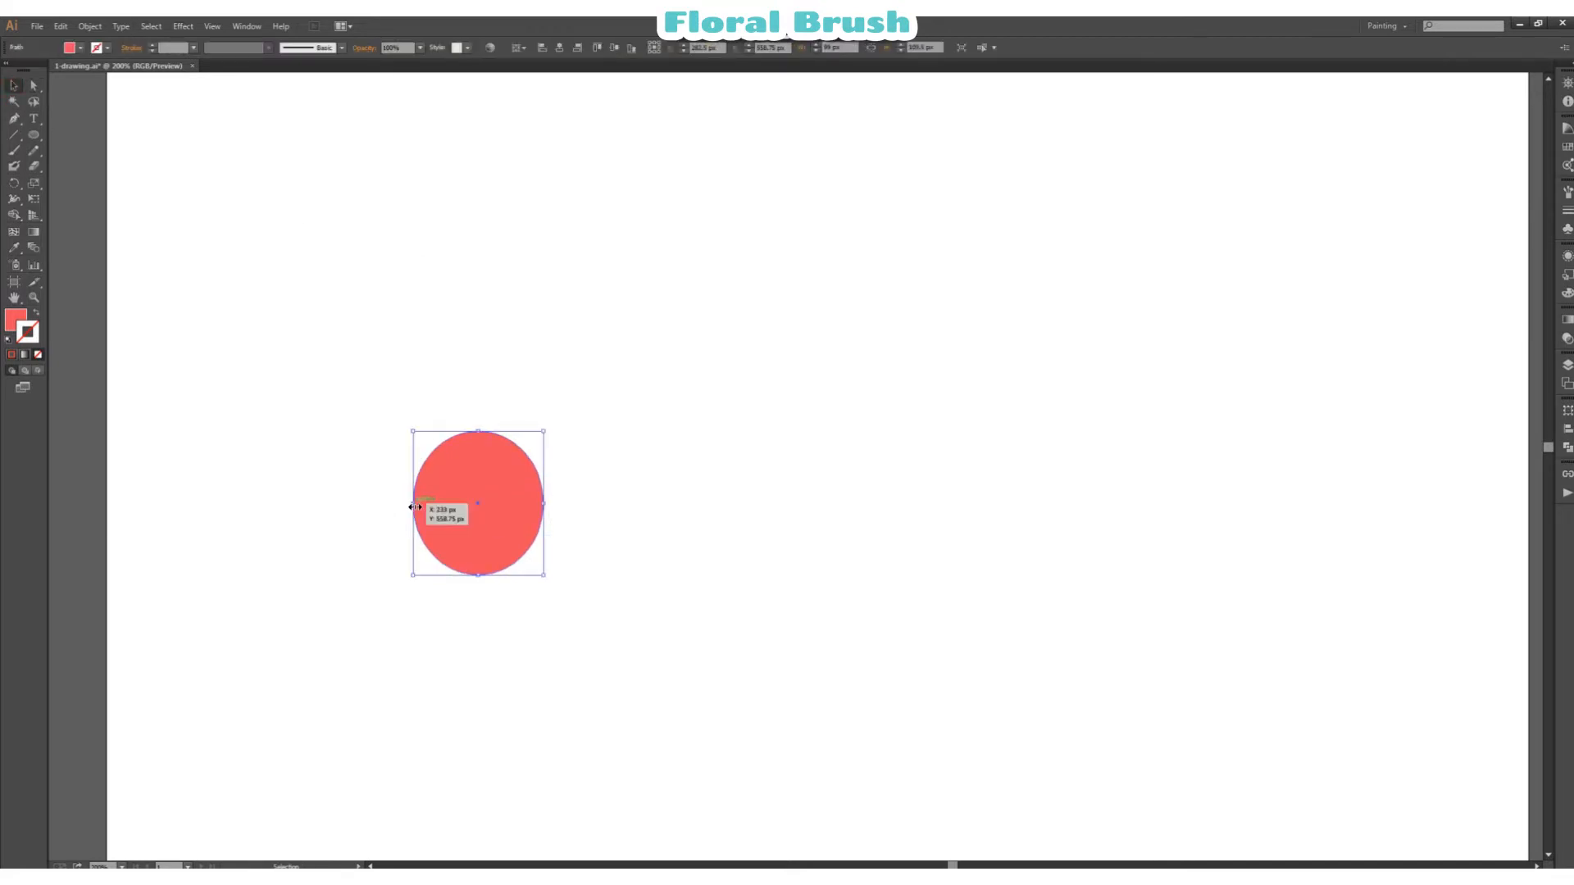
left_click_drag(411, 503, 526, 503)
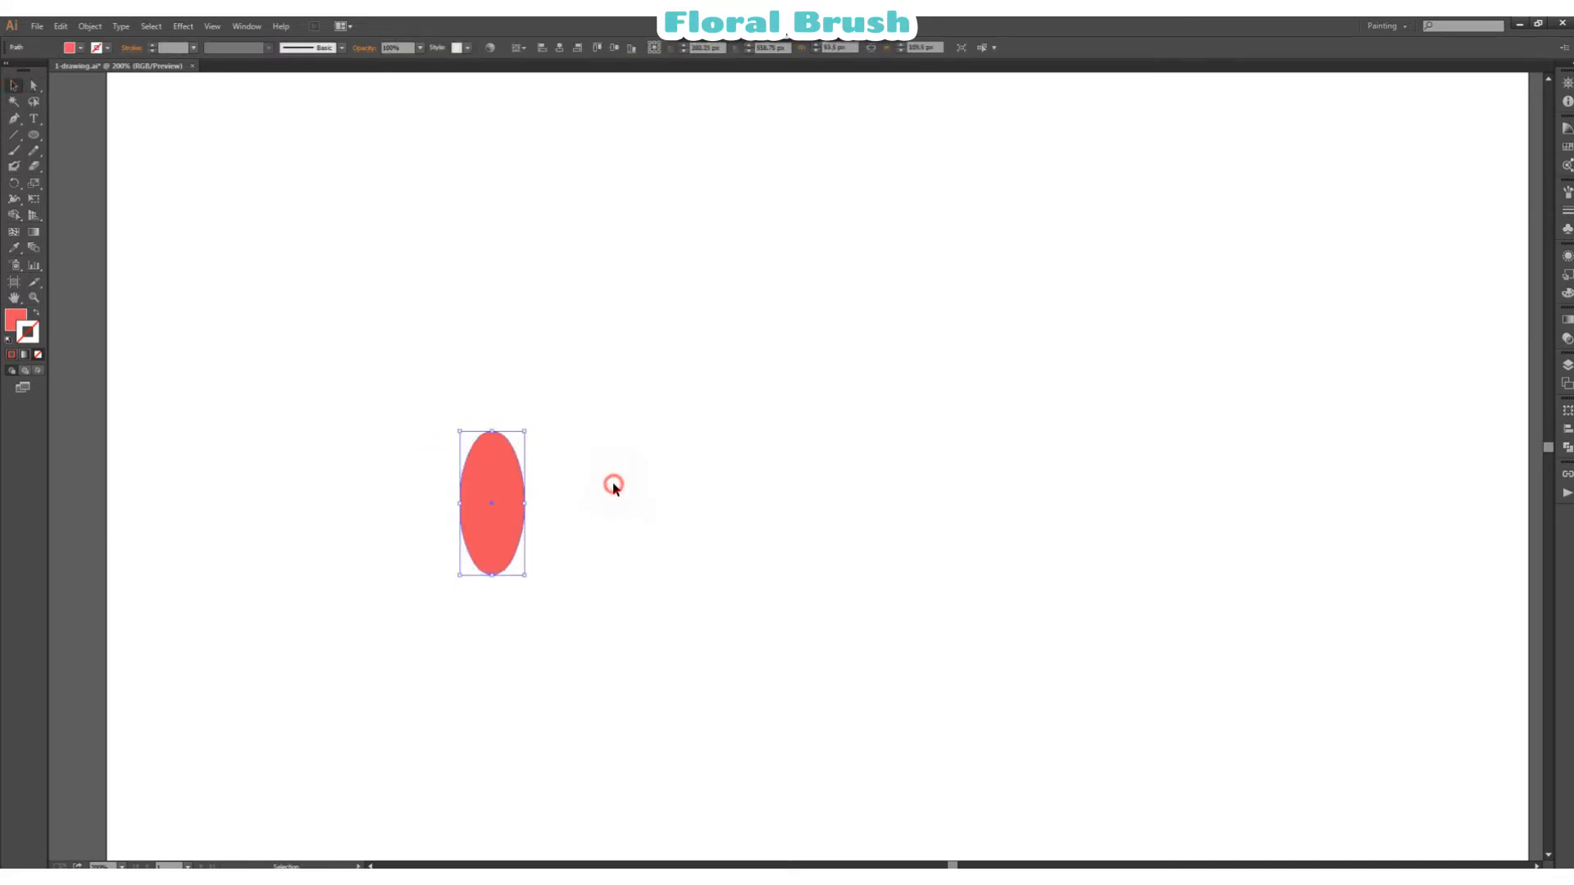
Step: Create a copy of the petal rotated 45° and place it so both petals meet at their bases
right_click(498, 504)
mouse_move(618, 690)
left_click(731, 727)
type("45")
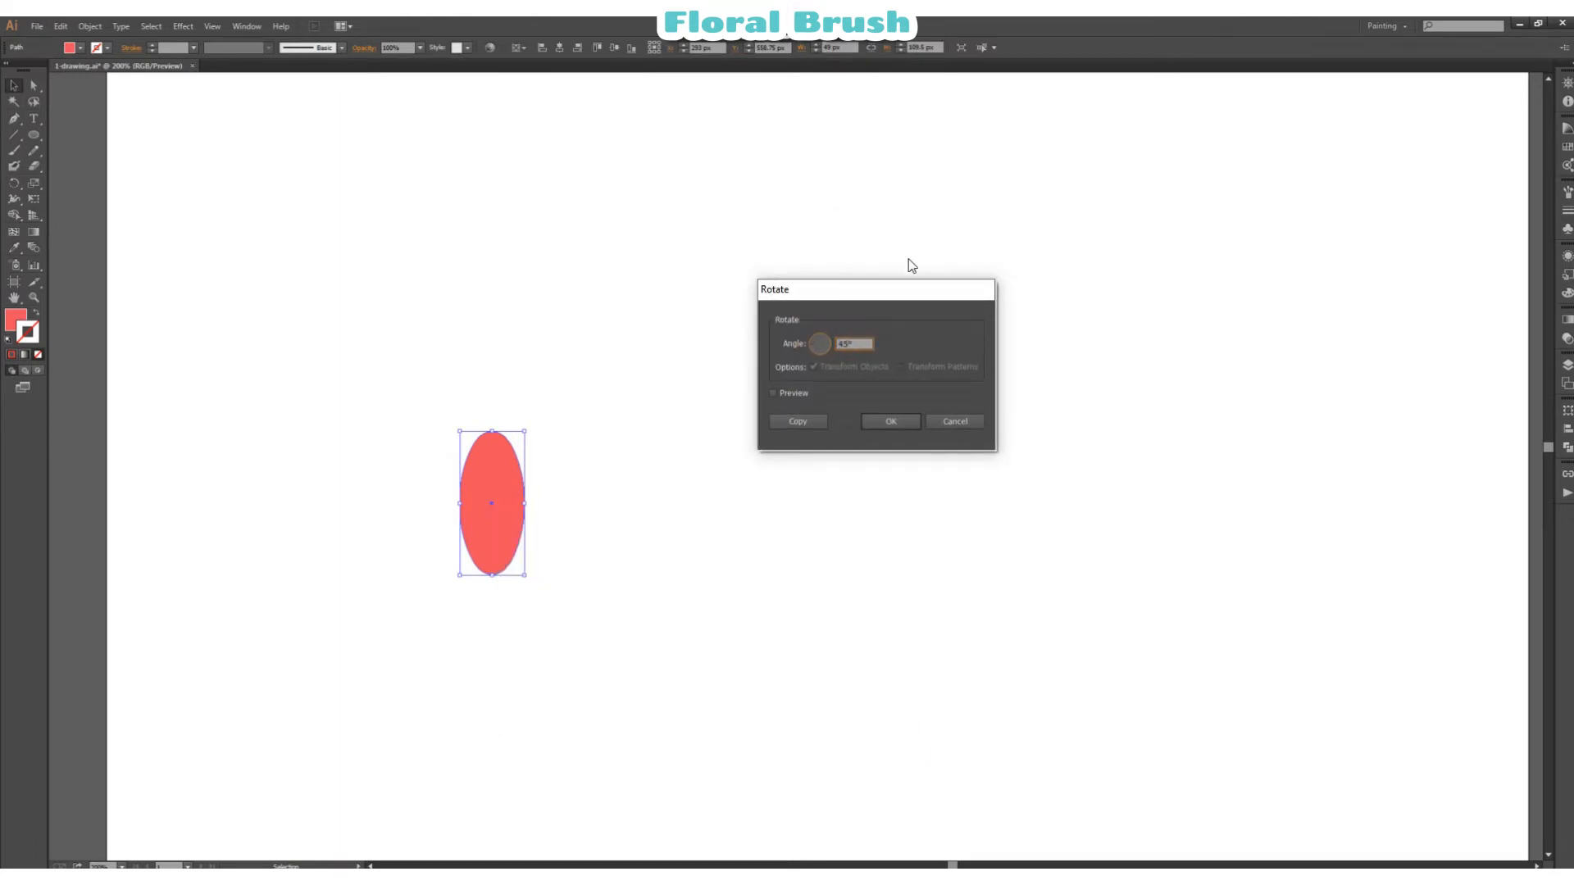
left_click(795, 393)
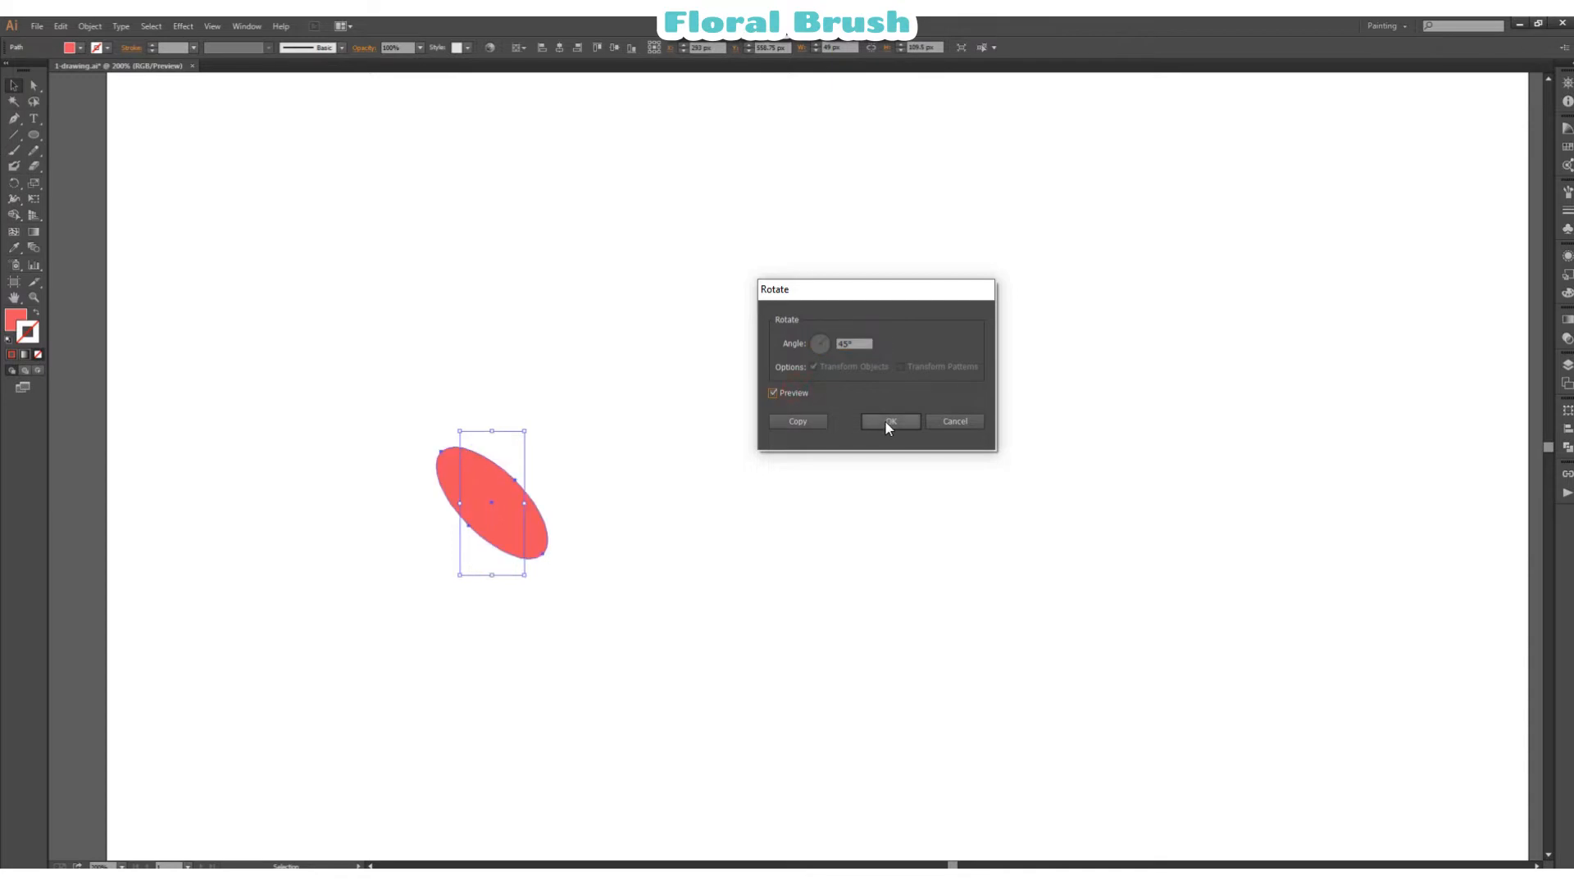
left_click(811, 423)
left_click_drag(519, 541, 483, 554)
left_click(605, 518)
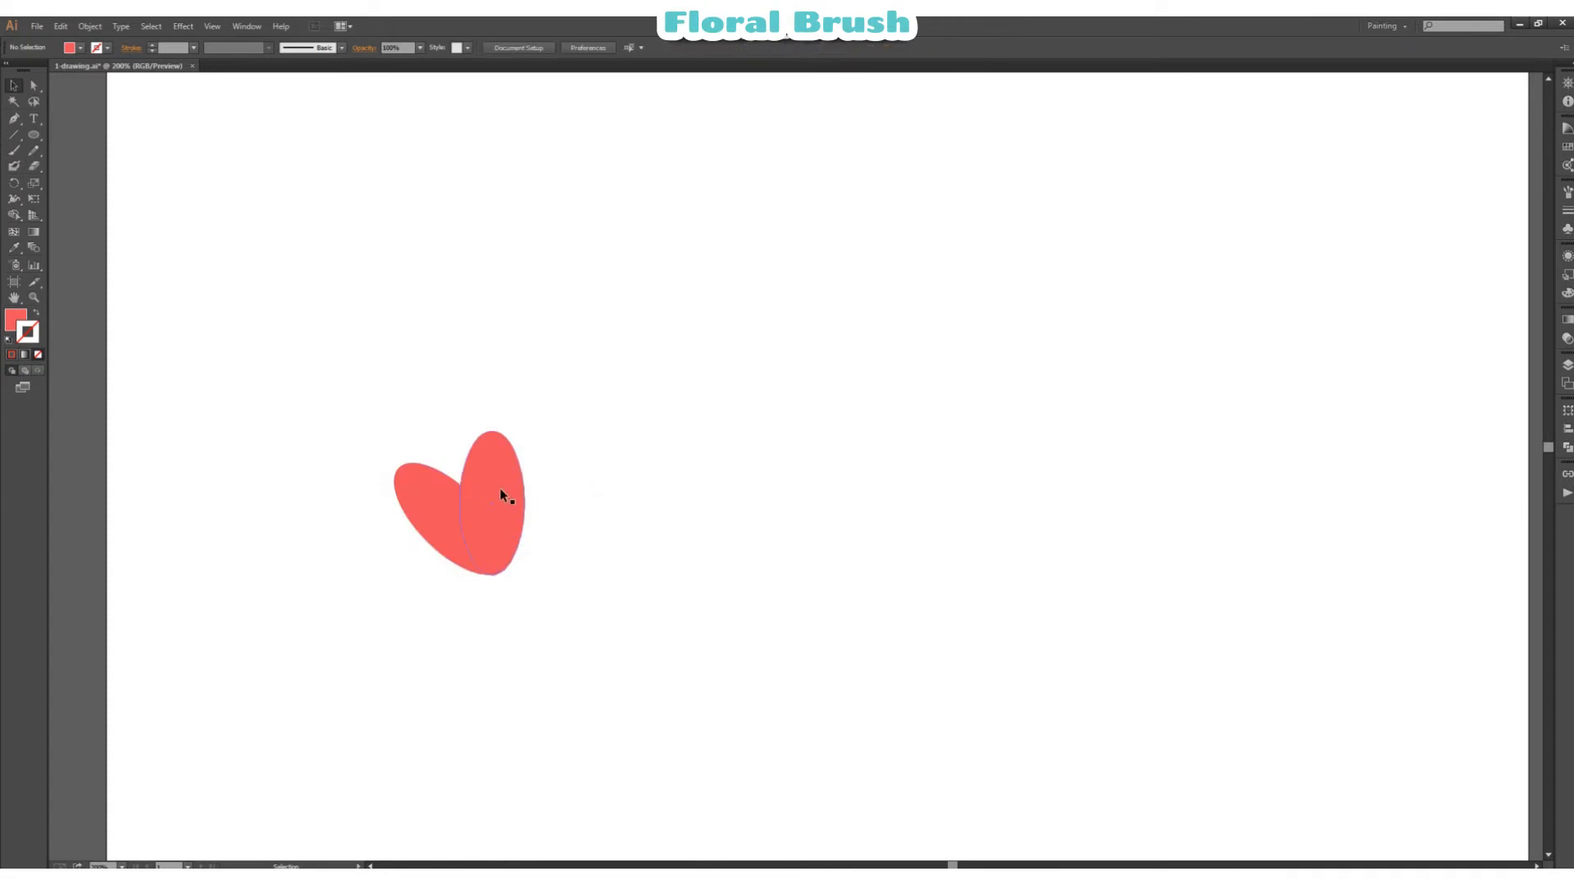
Step: Add a third petal by duplicating the tilted one, rotating the copy slightly and fitting it between the other two
left_click(443, 508)
left_click_drag(442, 509, 459, 481)
left_click_drag(543, 518, 534, 556)
left_click(638, 461)
left_click_drag(449, 446, 447, 451)
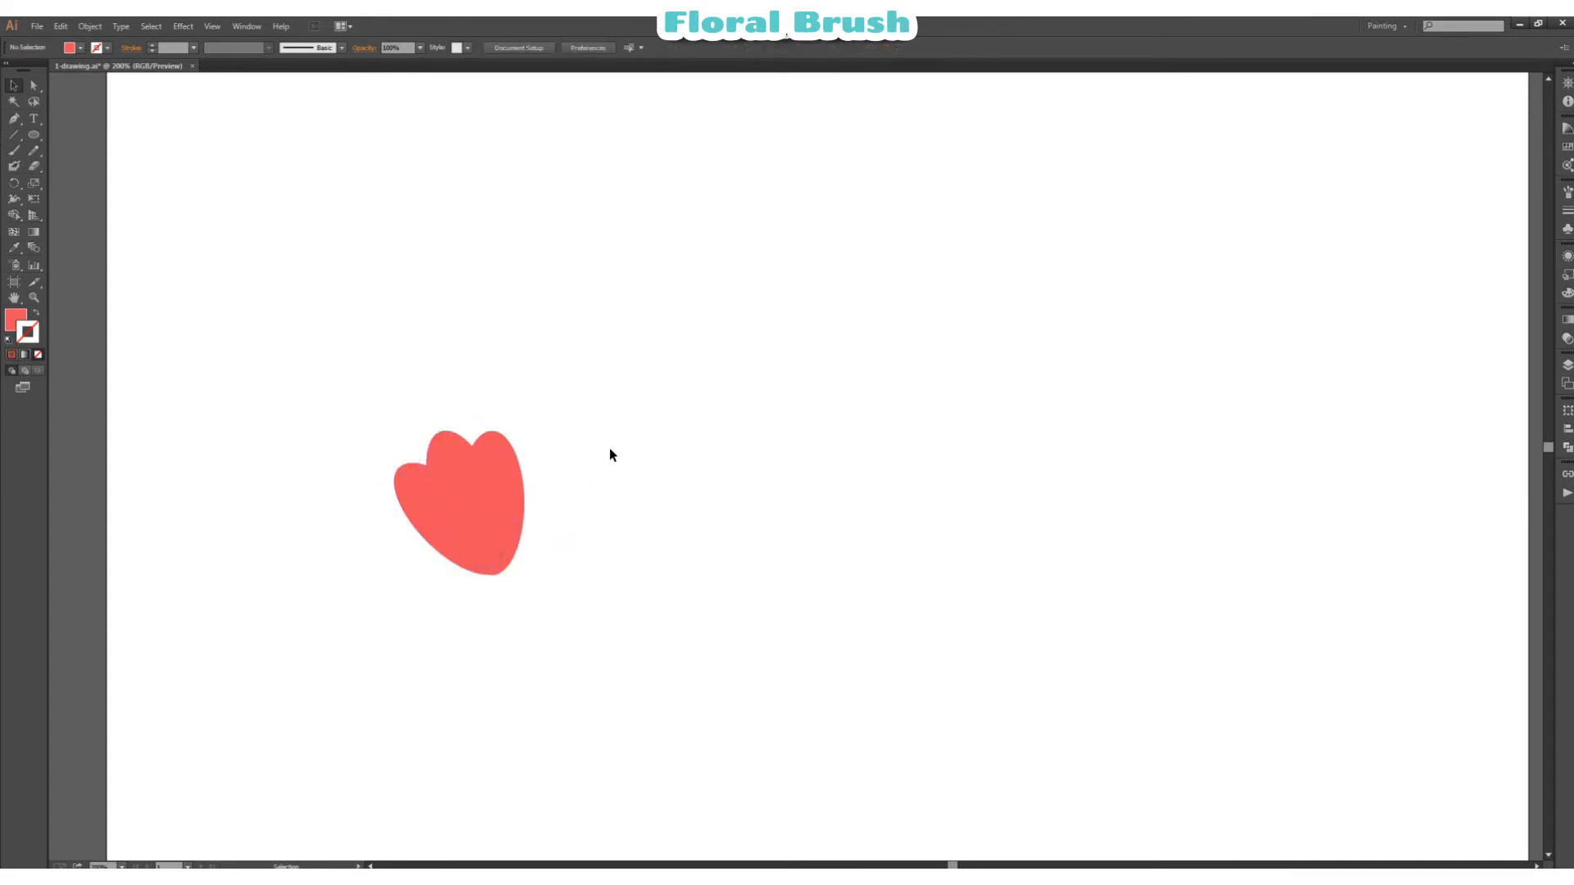
Step: Draw a closed teal base shape about 25 px wide with a rounded bottom under the petals using the Pen tool
left_click(14, 119)
left_click(512, 561)
left_click_drag(506, 588, 492, 588)
left_click(481, 574)
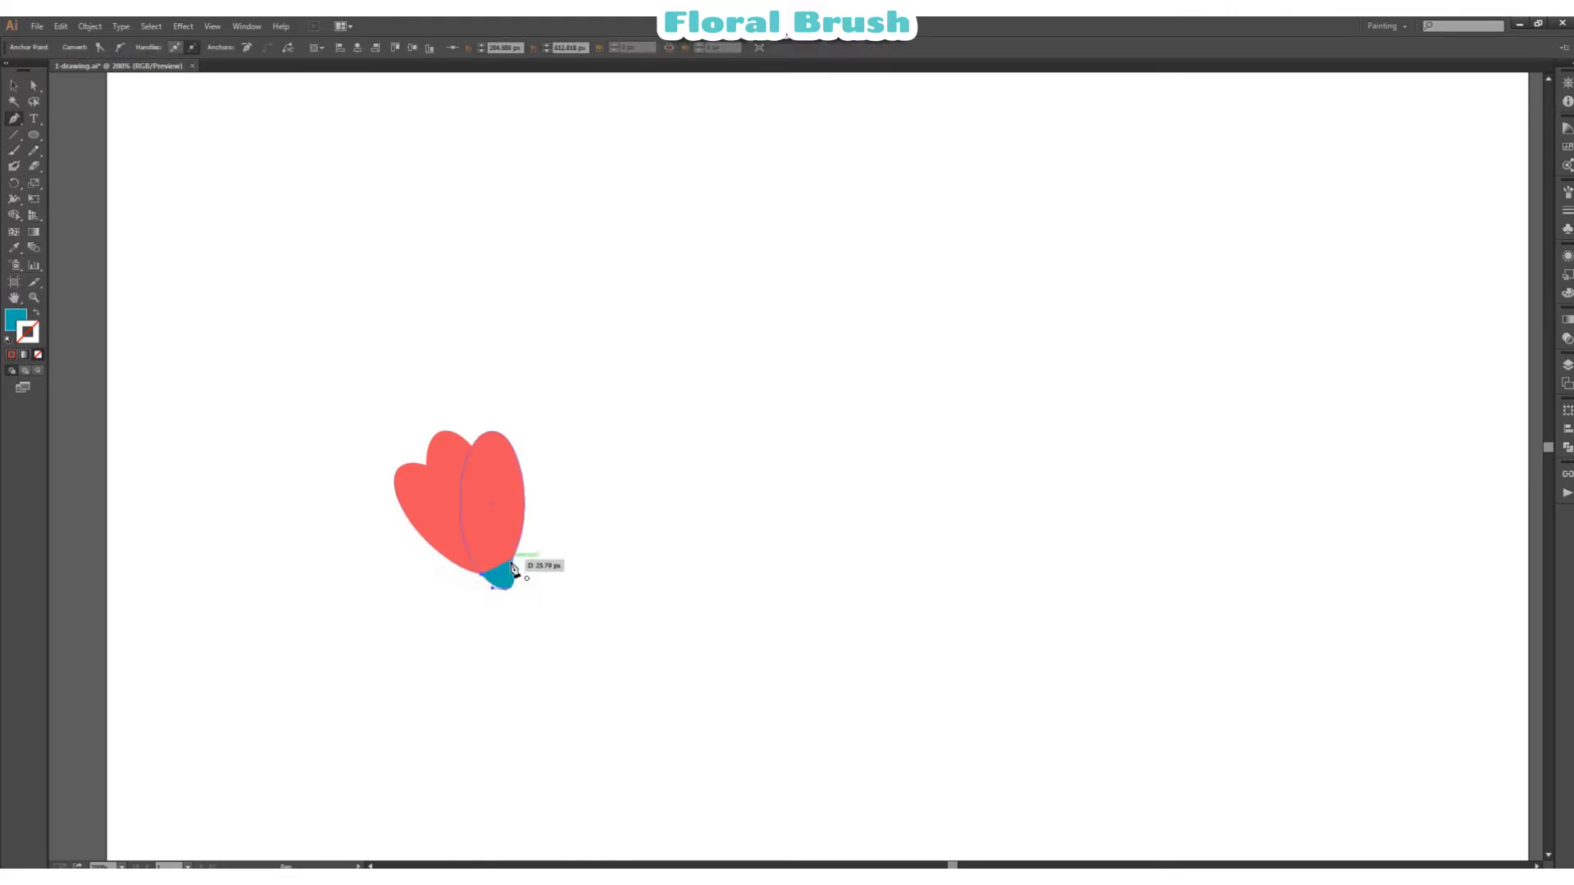
left_click(511, 562)
Step: Curve the teal base's upper edge by adding a smooth anchor point at its middle and adjusting that point
left_click_drag(34, 85, 90, 105)
left_click(642, 223)
left_click(502, 577)
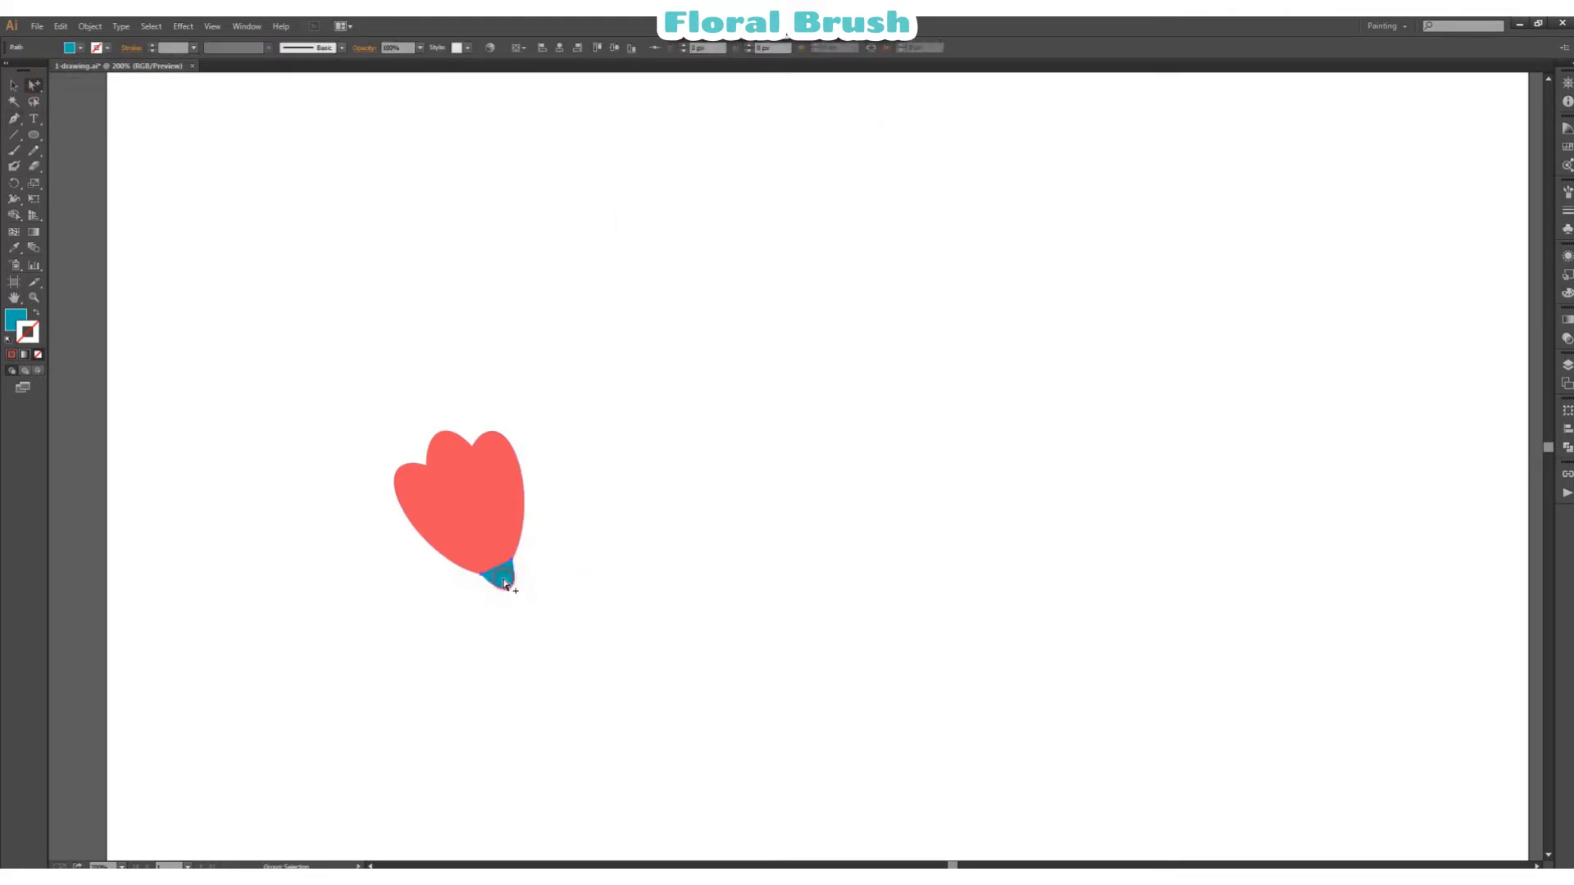
left_click(14, 119)
left_click(497, 569)
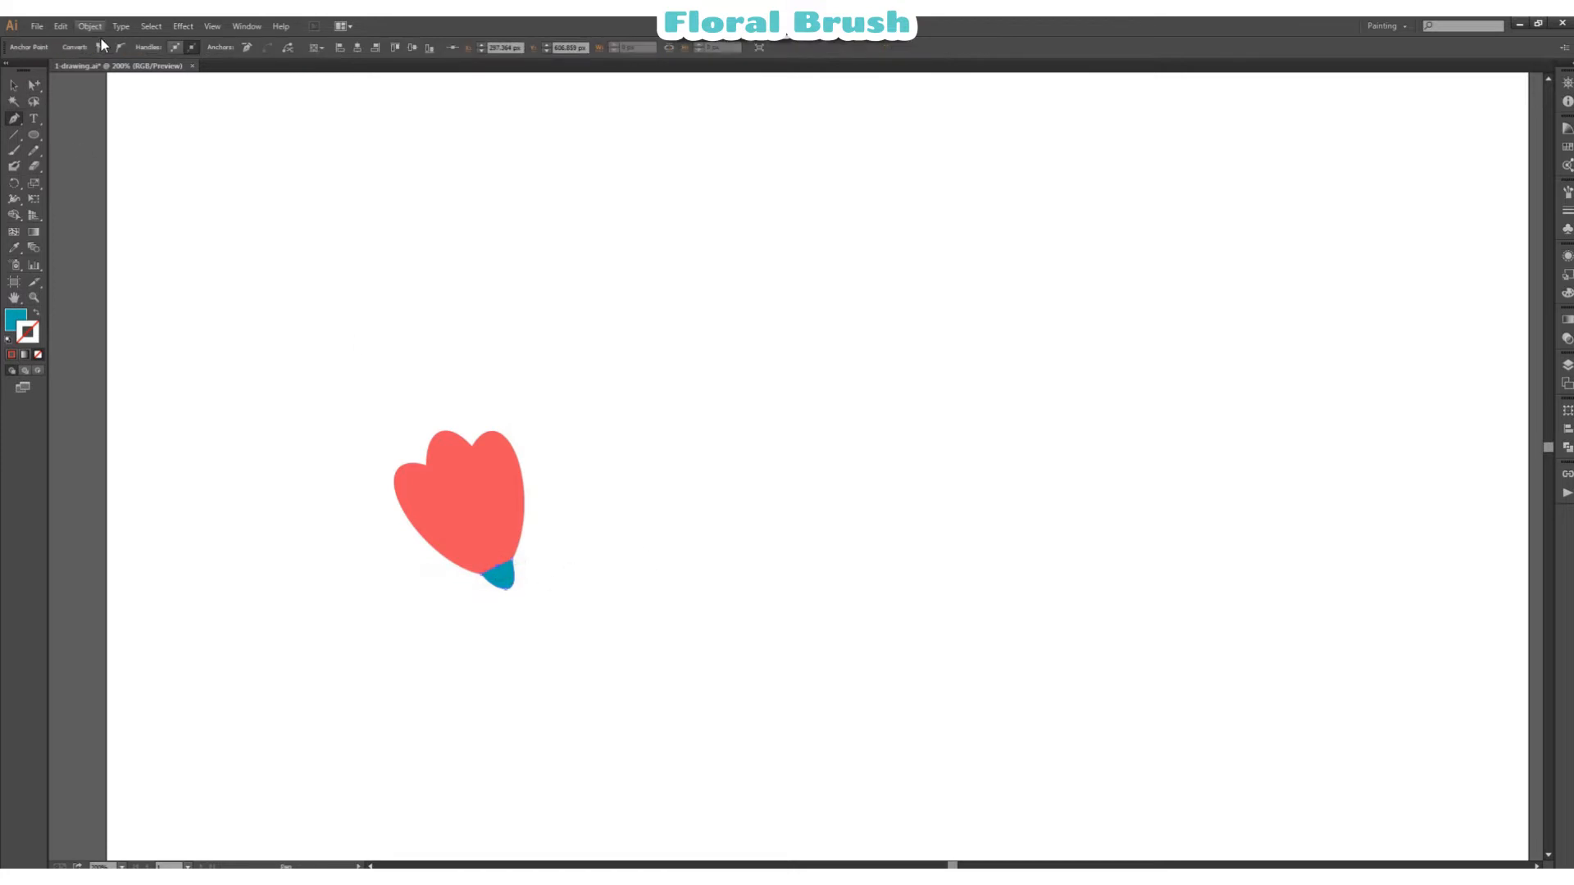
left_click(122, 49)
key("a")
left_click_drag(500, 566, 503, 570)
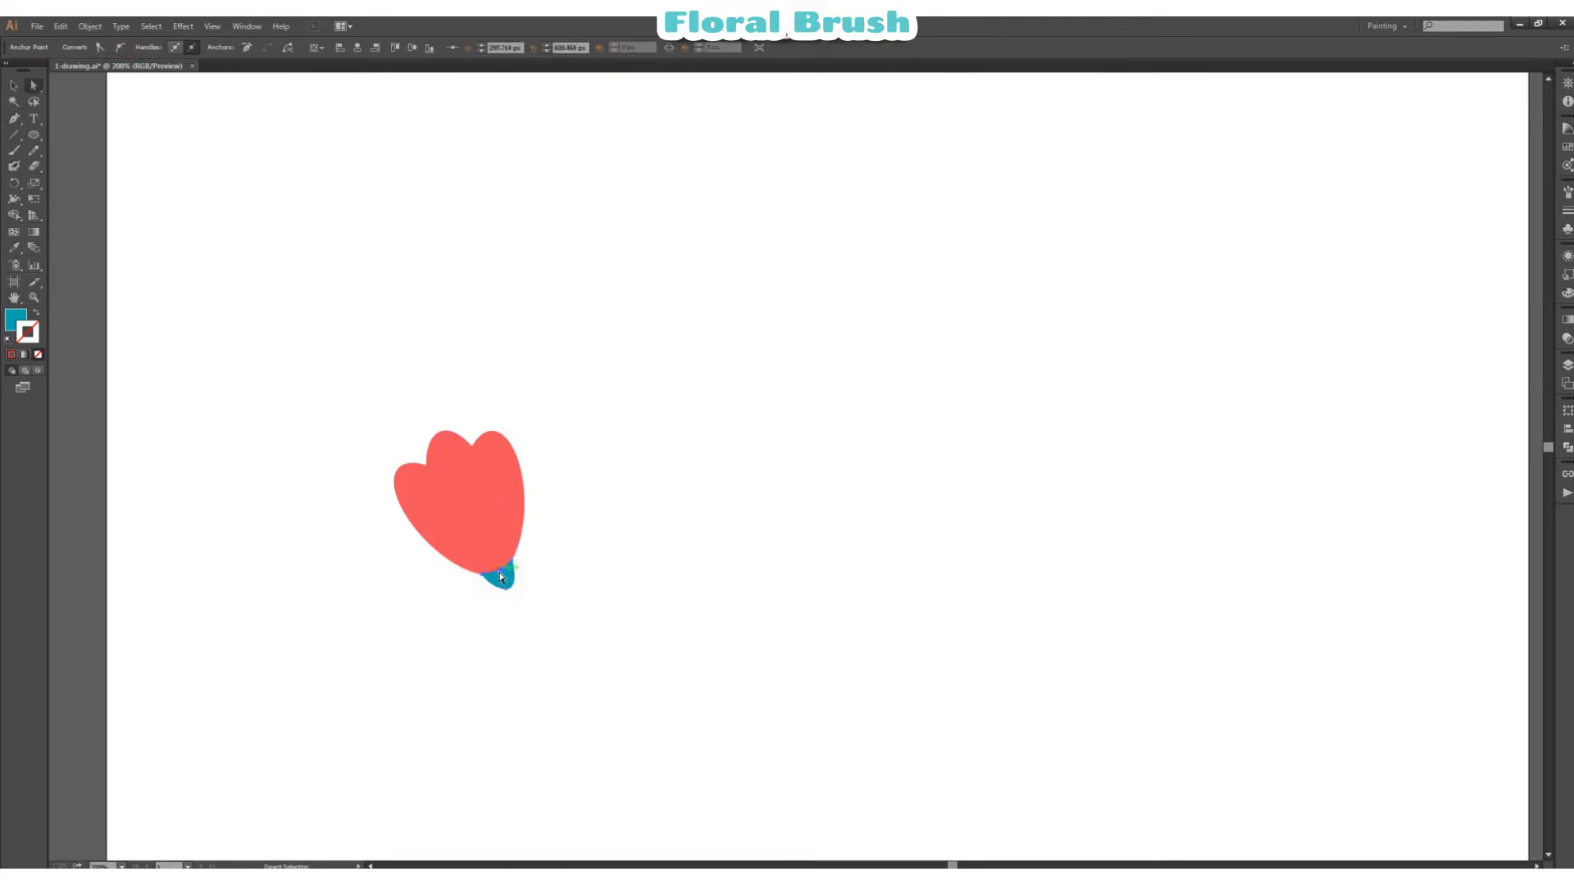
left_click(555, 548)
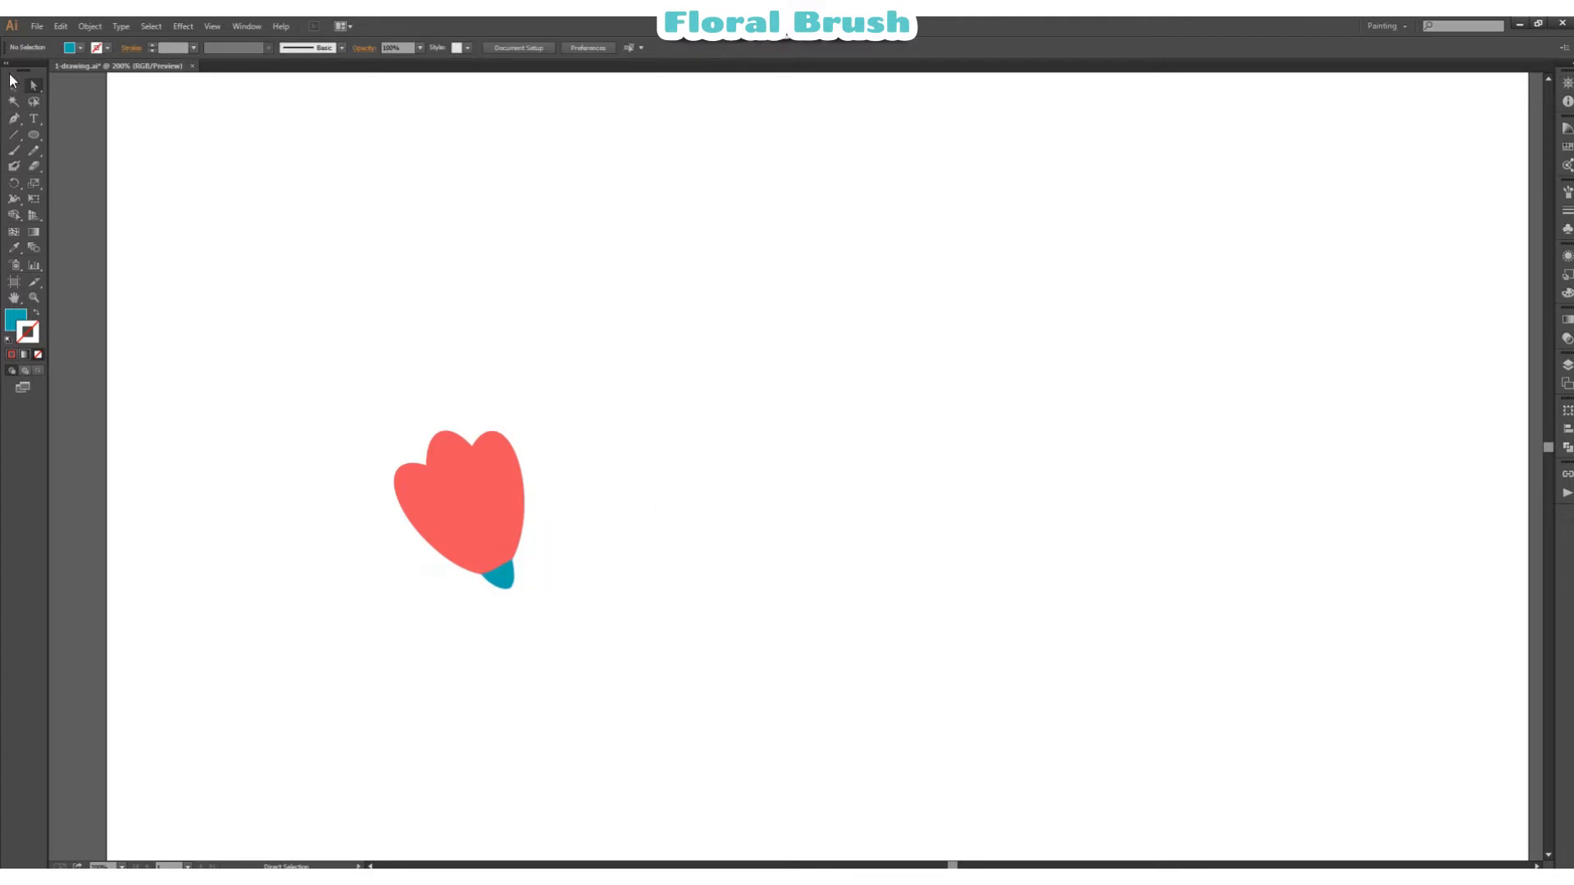
Step: Sample the petal colour, choose a light pink tint of it from the Color Guide, and activate the Paintbrush
left_click(13, 85)
left_click(499, 573)
left_click(501, 487)
left_click(727, 344)
left_click(498, 473)
left_click(15, 319)
left_click(762, 321)
left_click(1566, 129)
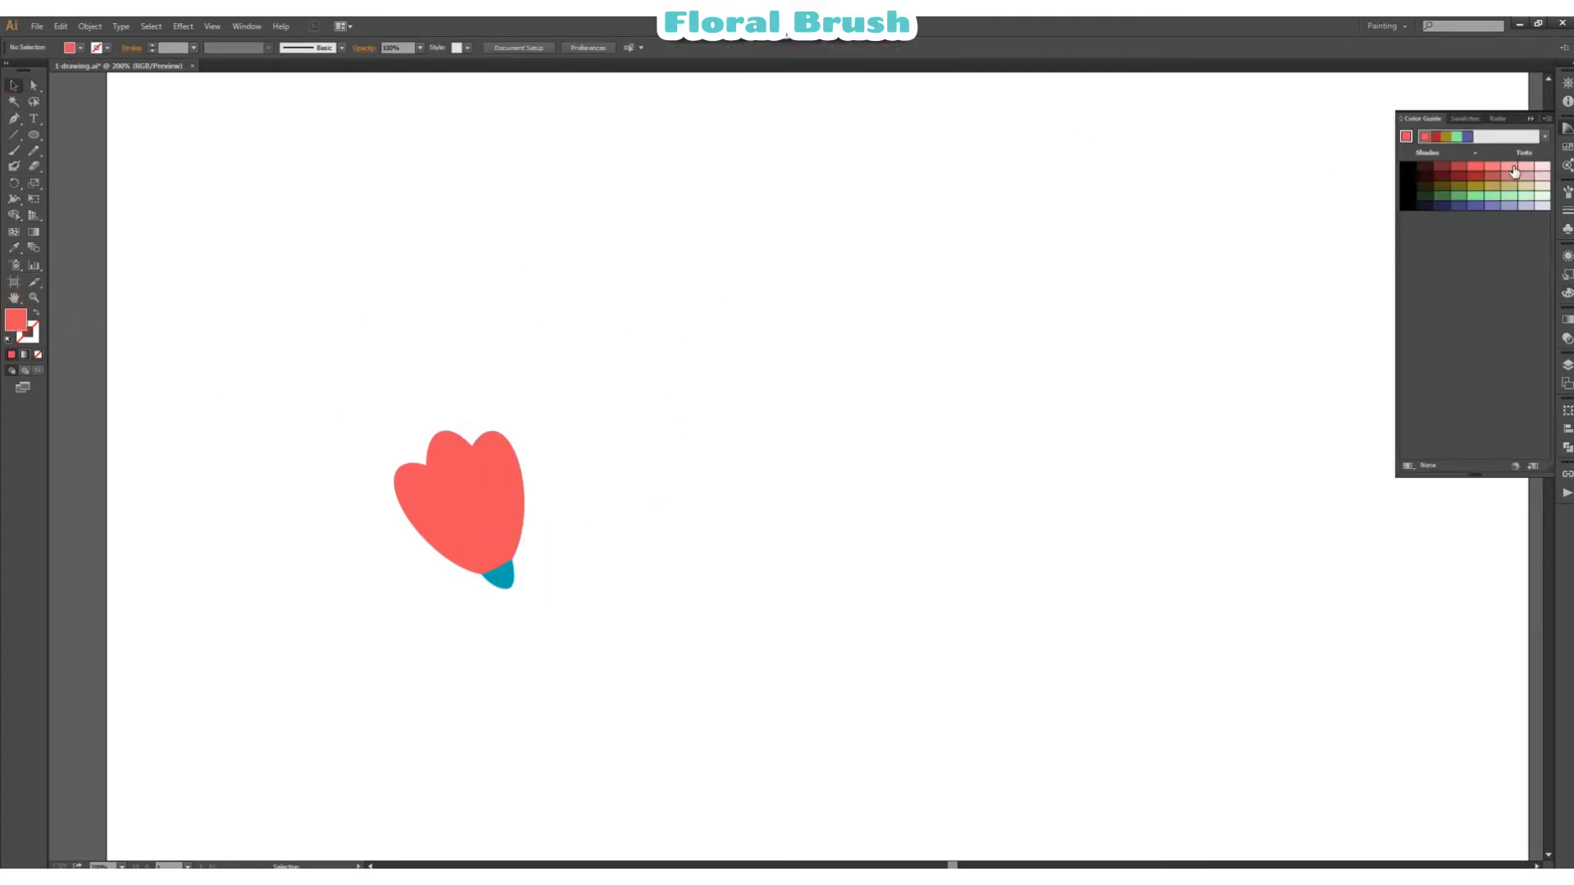
left_click(1514, 169)
left_click(13, 153)
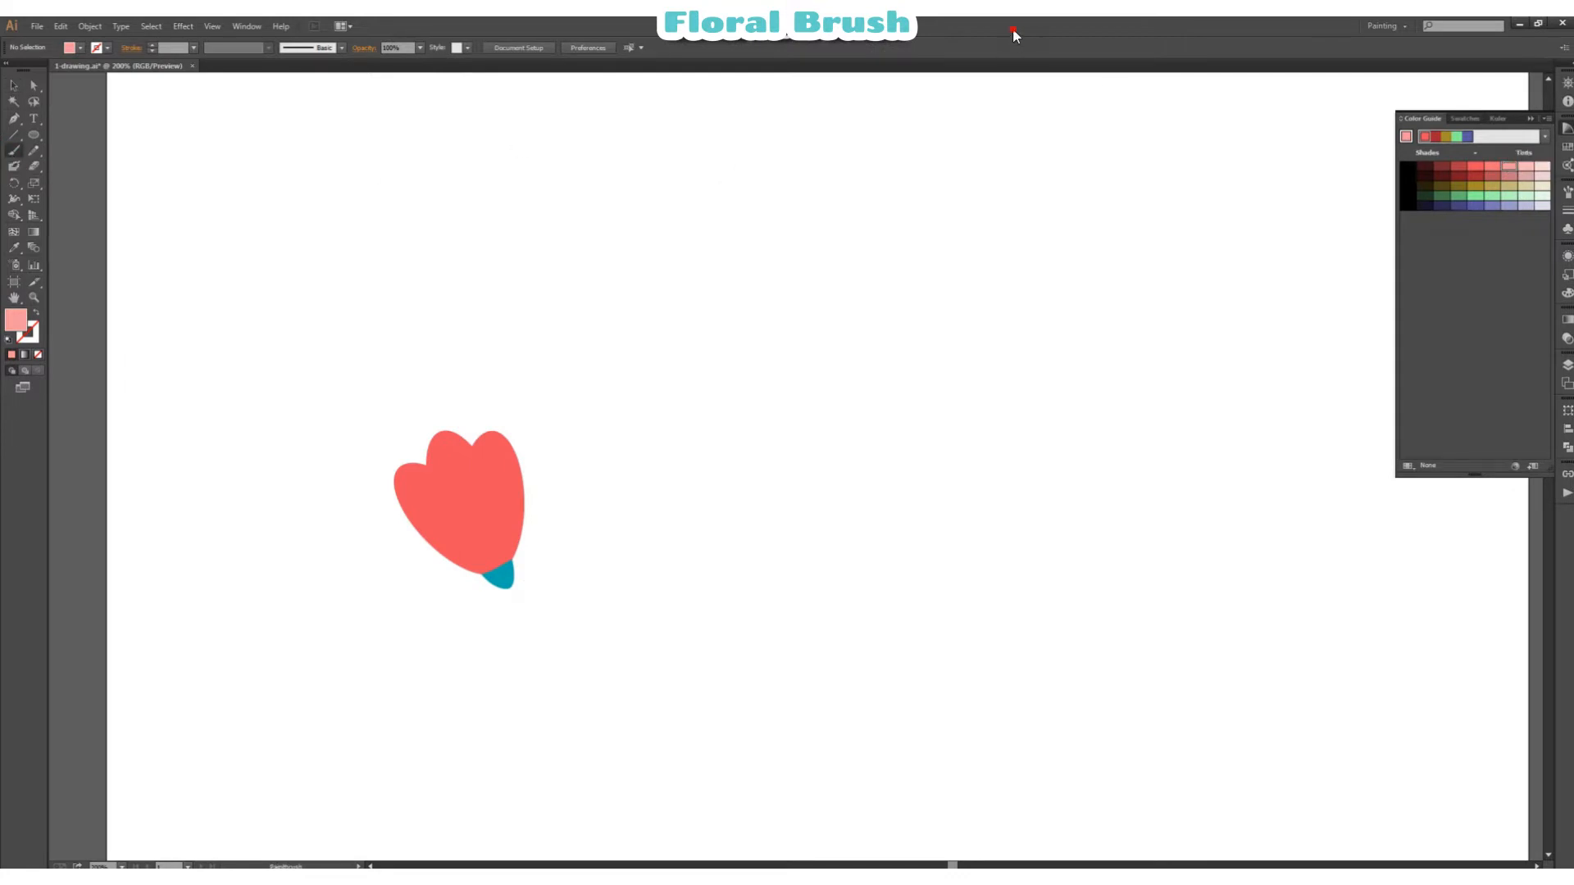
left_click(1567, 129)
Step: Set the Paintbrush to a small round calligraphic brush with a 1 pt light pink stroke
left_click(342, 48)
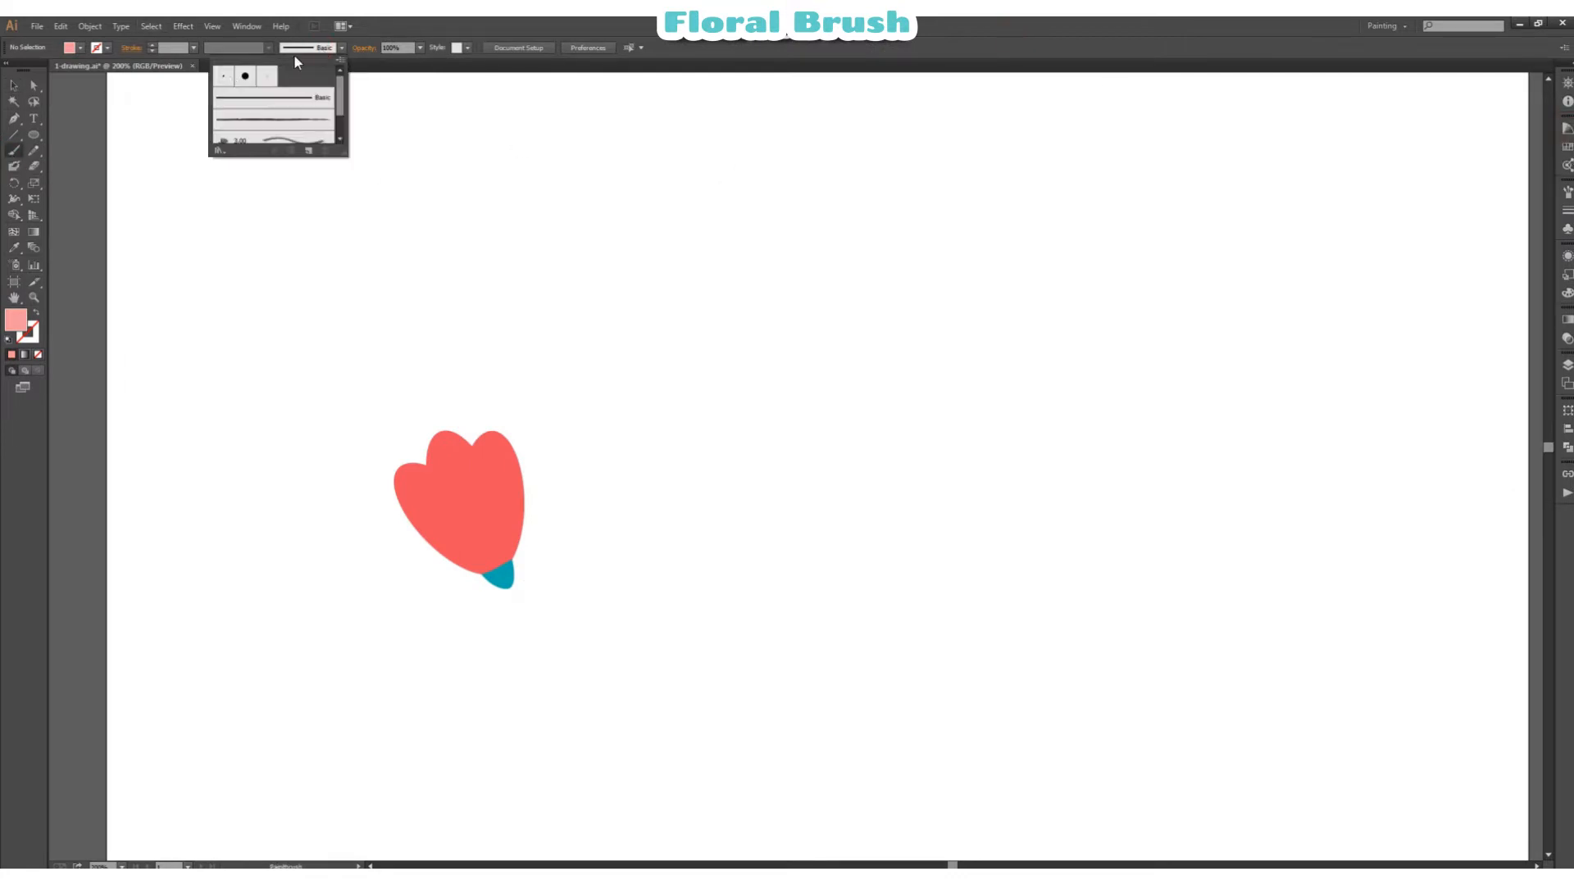
left_click(224, 76)
left_click(357, 38)
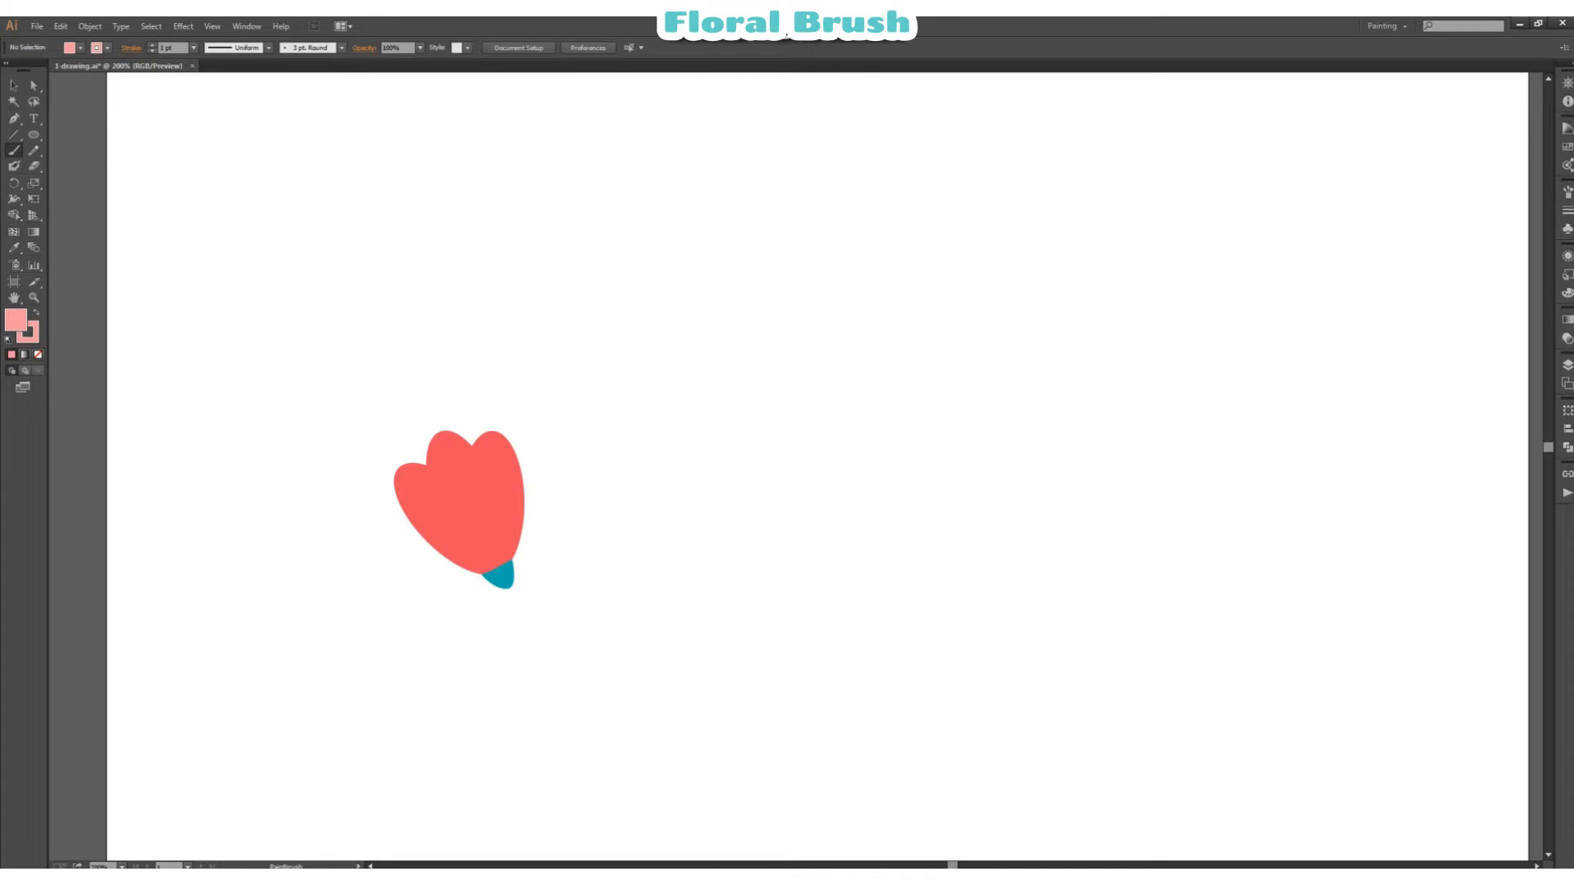
left_click(280, 50)
left_click(285, 76)
left_click(506, 34)
left_click(35, 340)
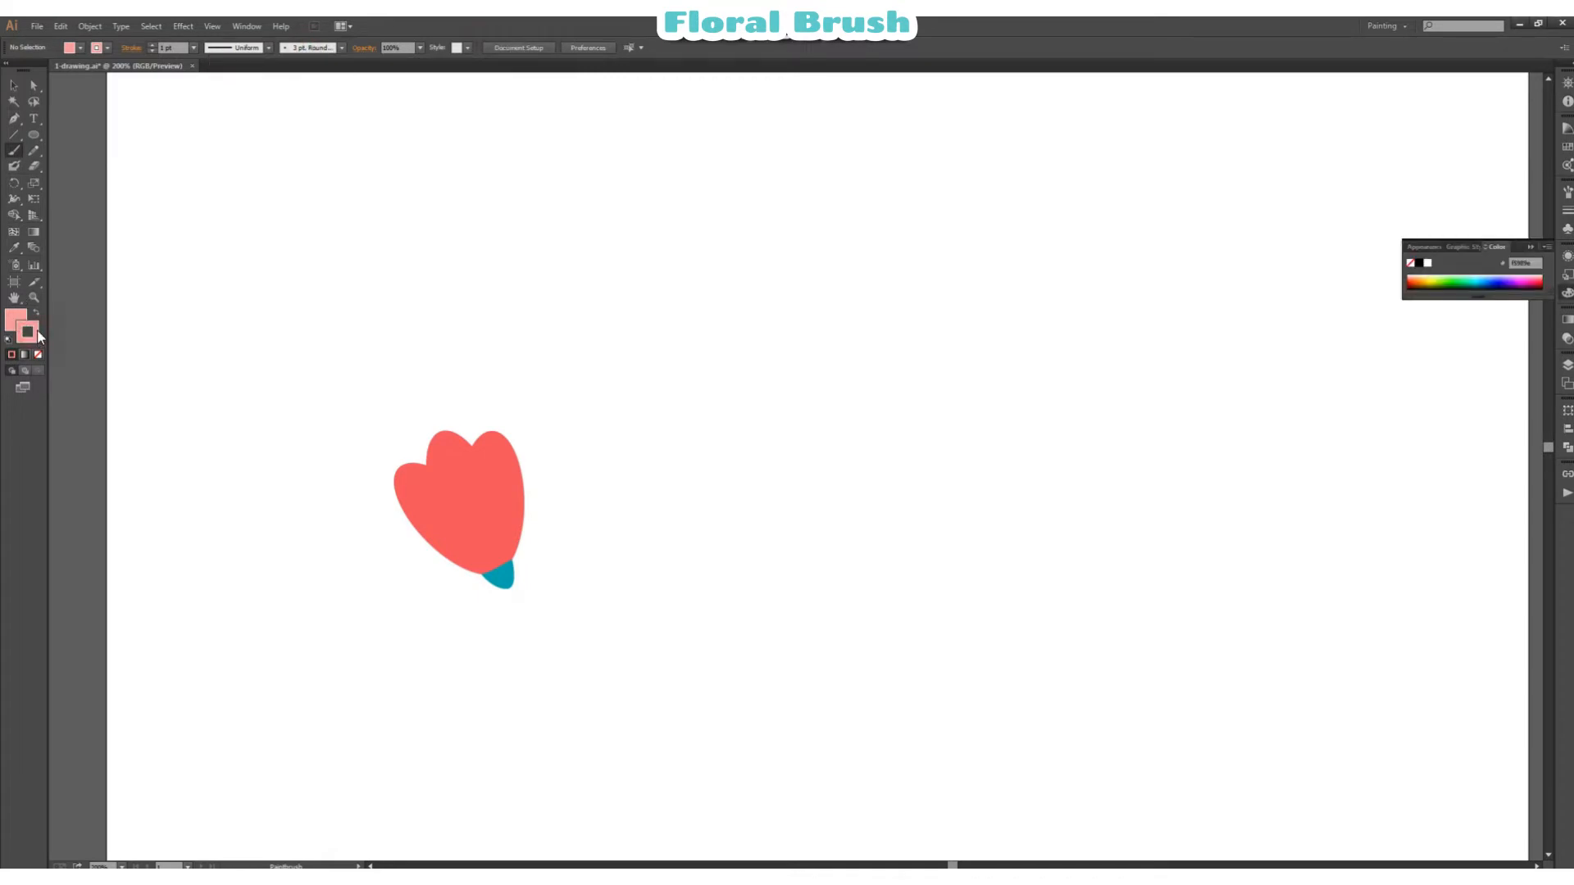
left_click(1558, 293)
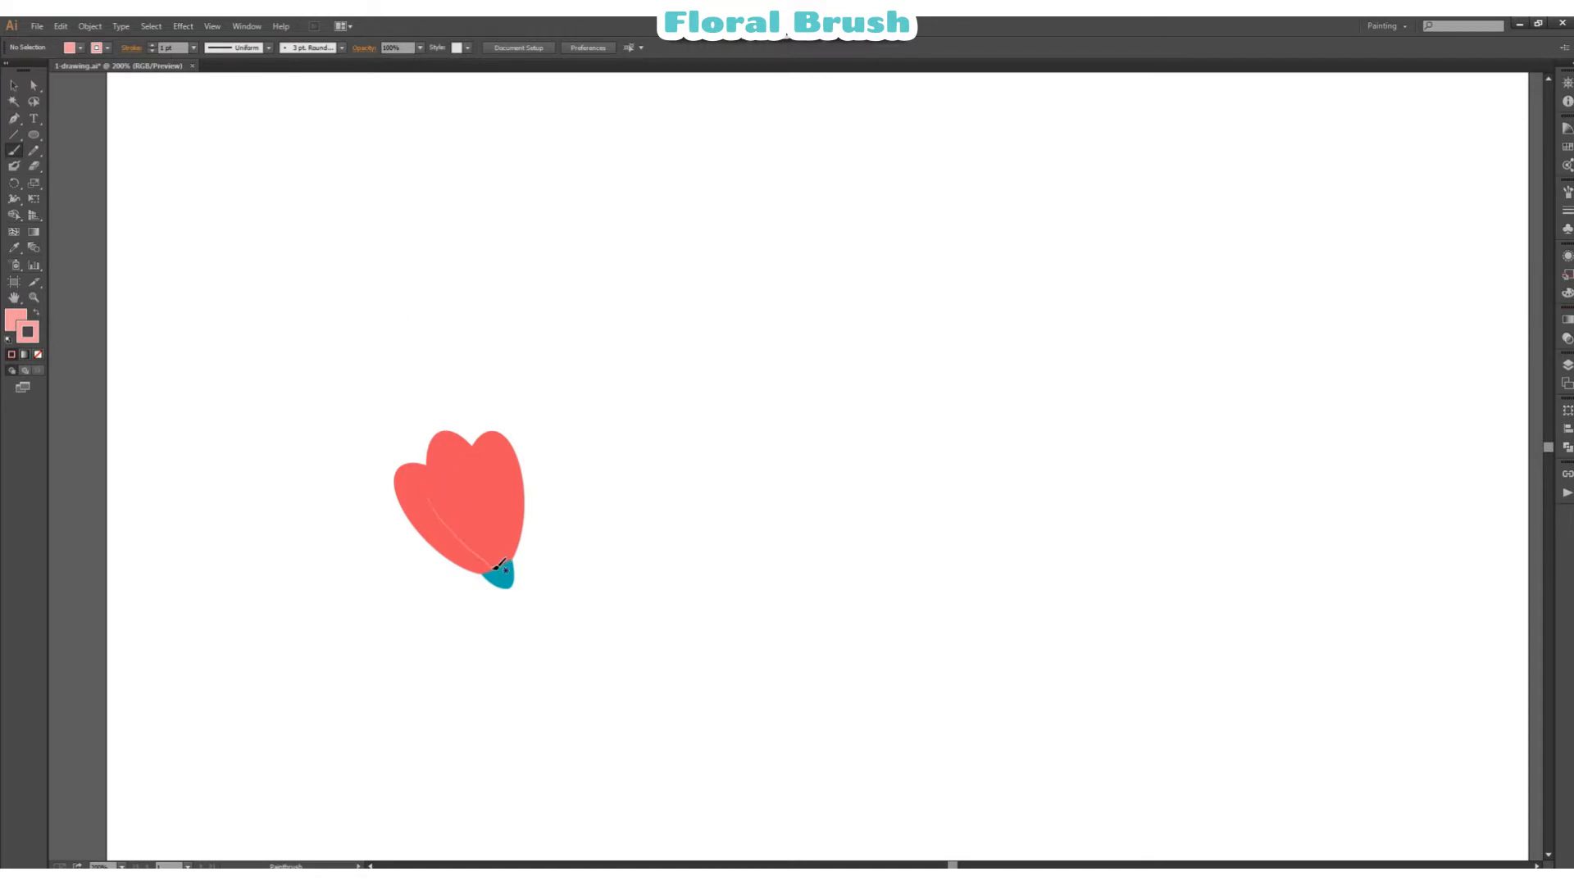
key("slash")
left_click_drag(460, 485, 493, 534)
left_click_drag(501, 466, 511, 564)
left_click_drag(422, 515, 492, 567)
left_click_drag(465, 513, 494, 566)
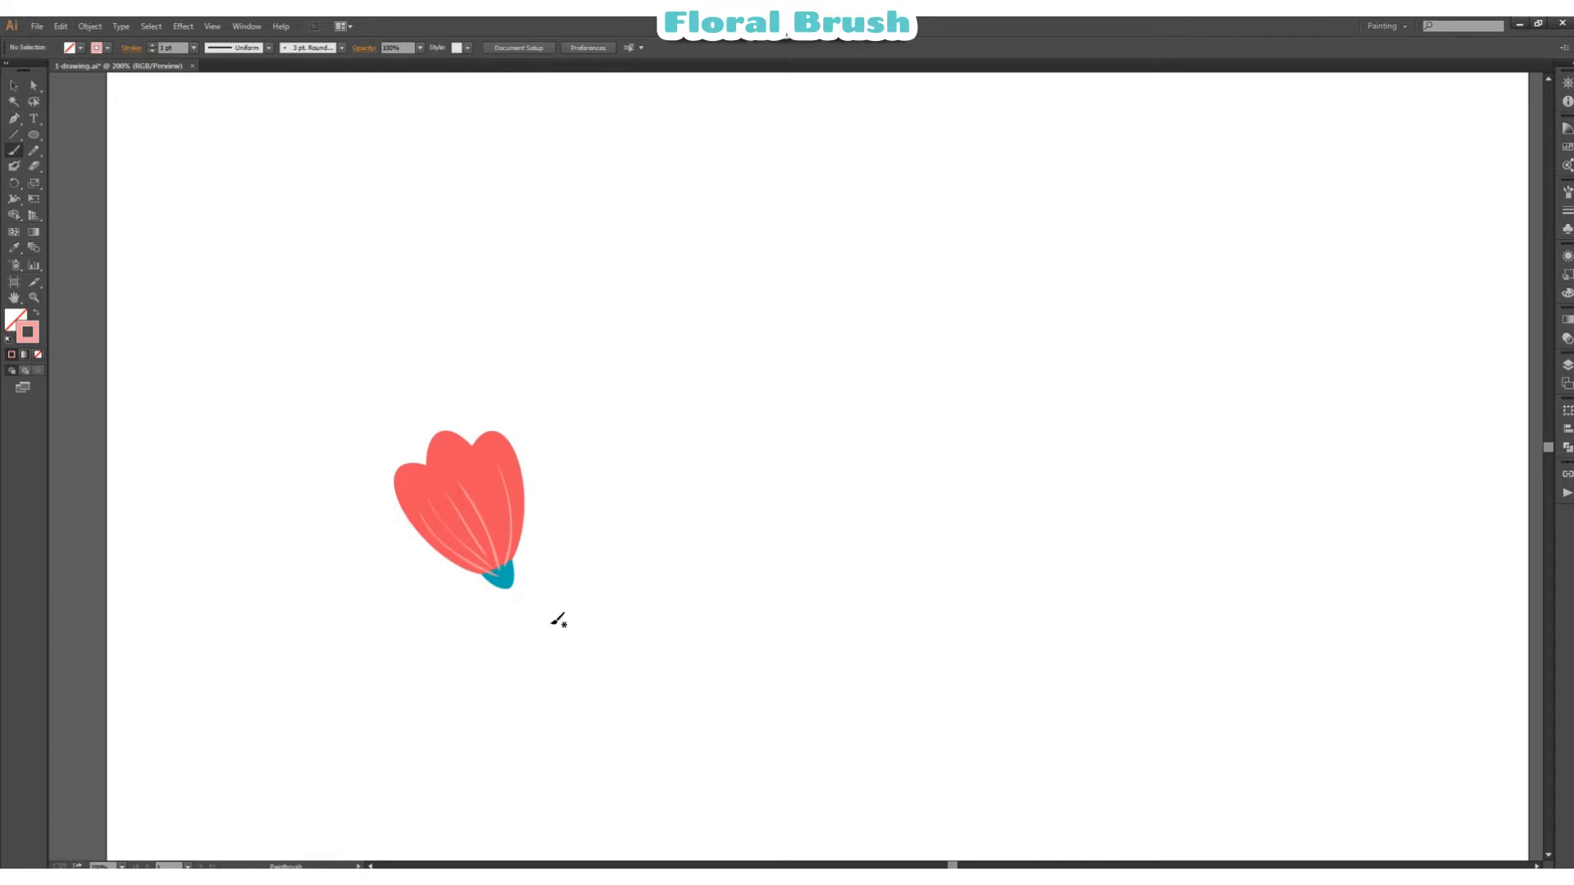
key("ctrl+z")
key("ctrl+z")
key("ctrl+z")
key("ctrl+z")
key("ctrl+z")
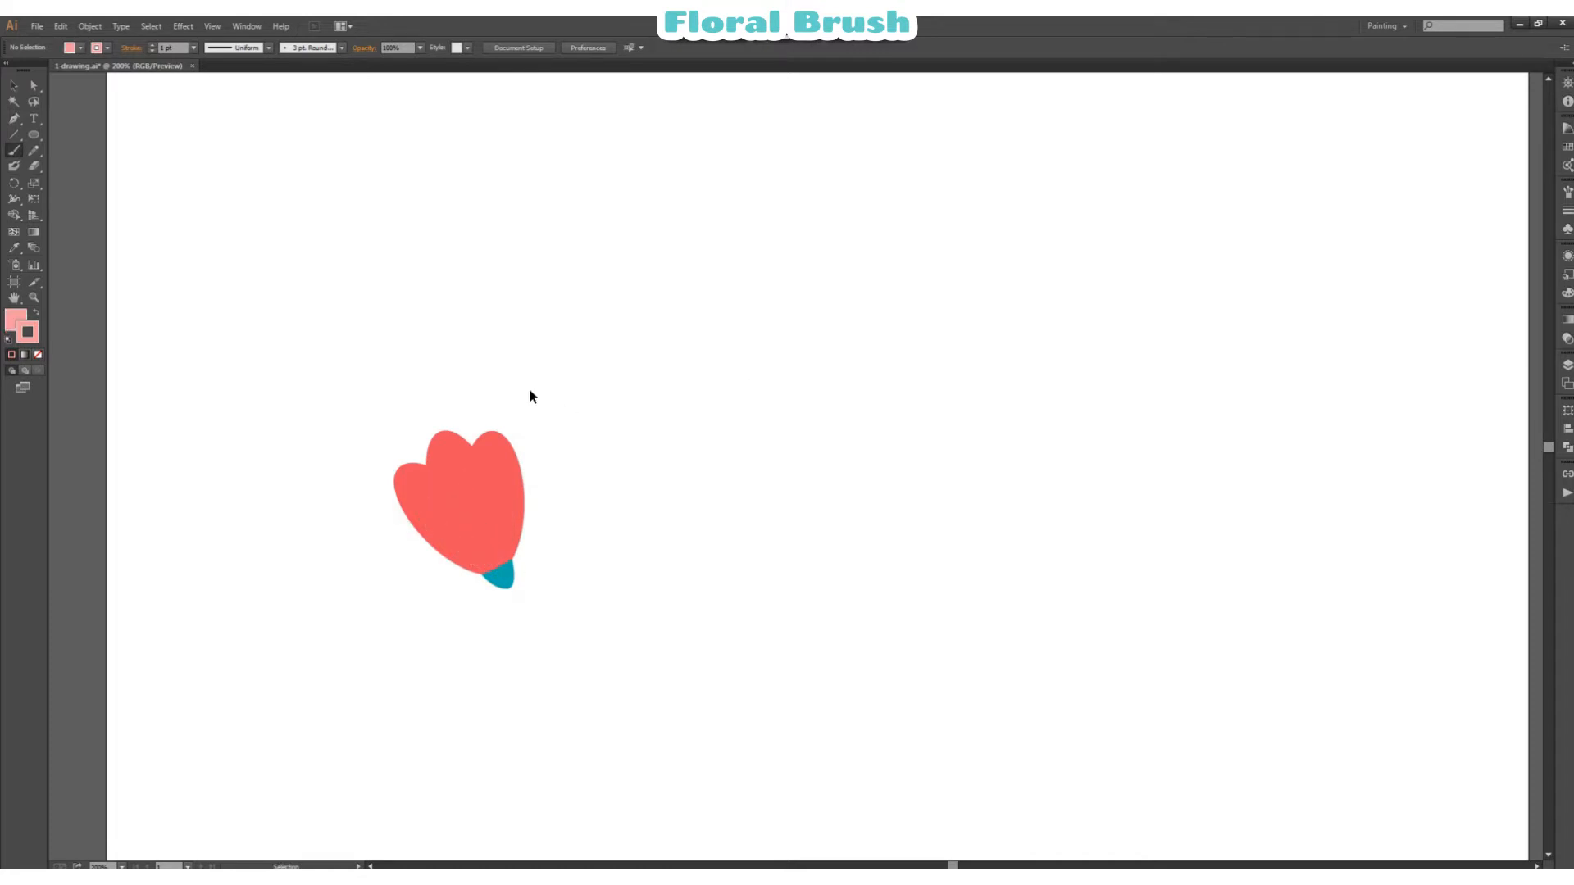
Step: Paint four thin light pink veins along the petals, converging at the teal base
left_click_drag(430, 505, 501, 569)
mouse_move(457, 469)
left_mouse_down()
mouse_move(494, 533)
mouse_move(508, 514)
mouse_move(505, 568)
left_mouse_up()
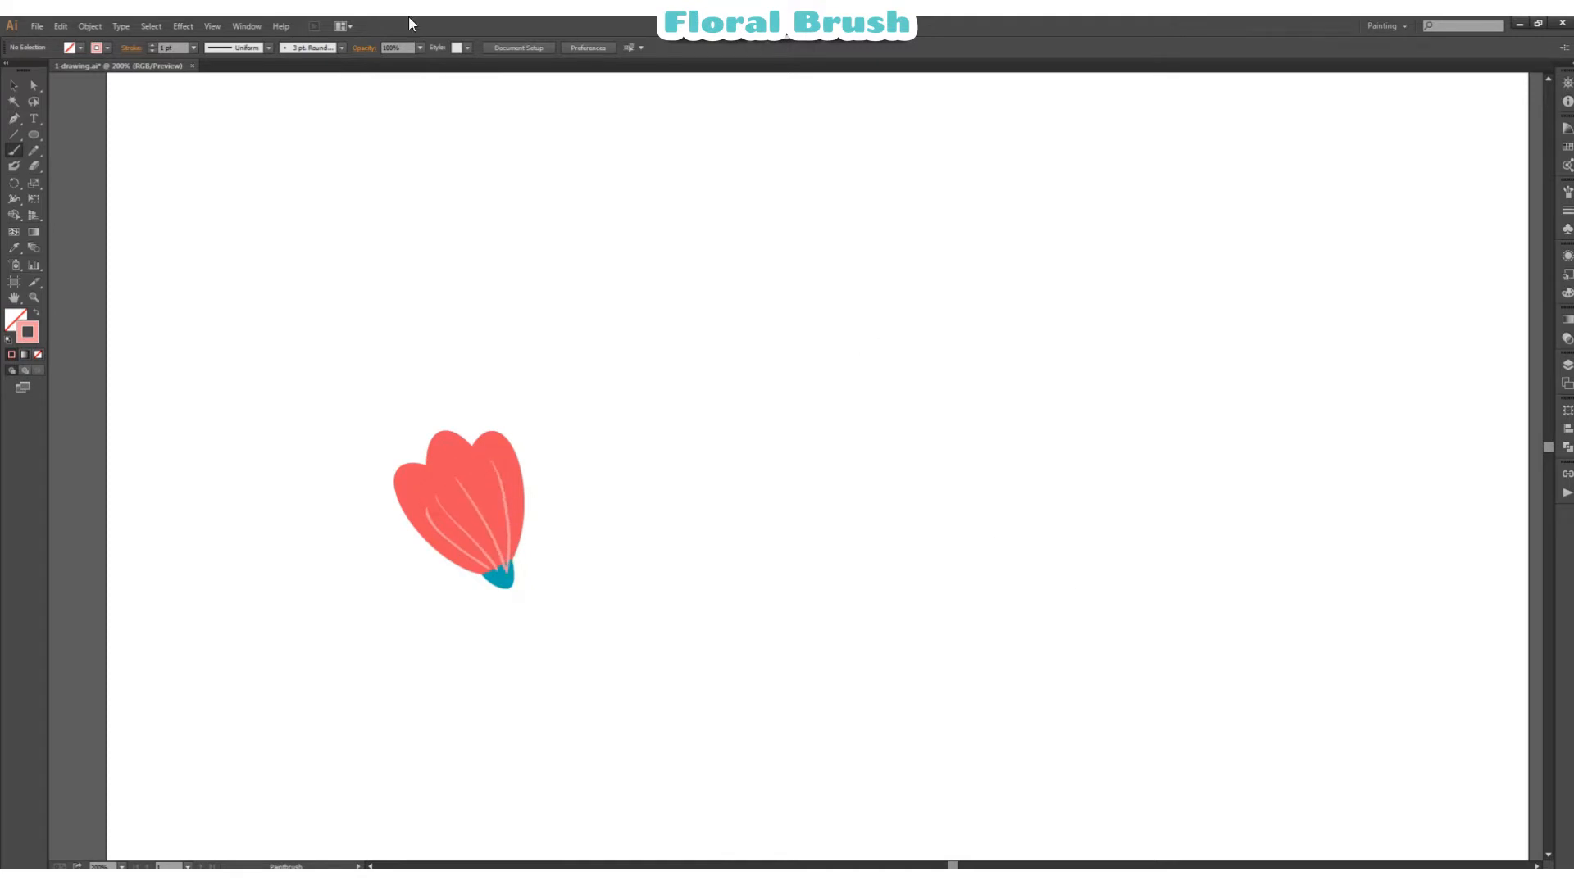
Step: Try to arrange the teal flower base in front of the painted veins
key("v")
left_click(497, 577)
right_click(508, 580)
left_click(793, 587)
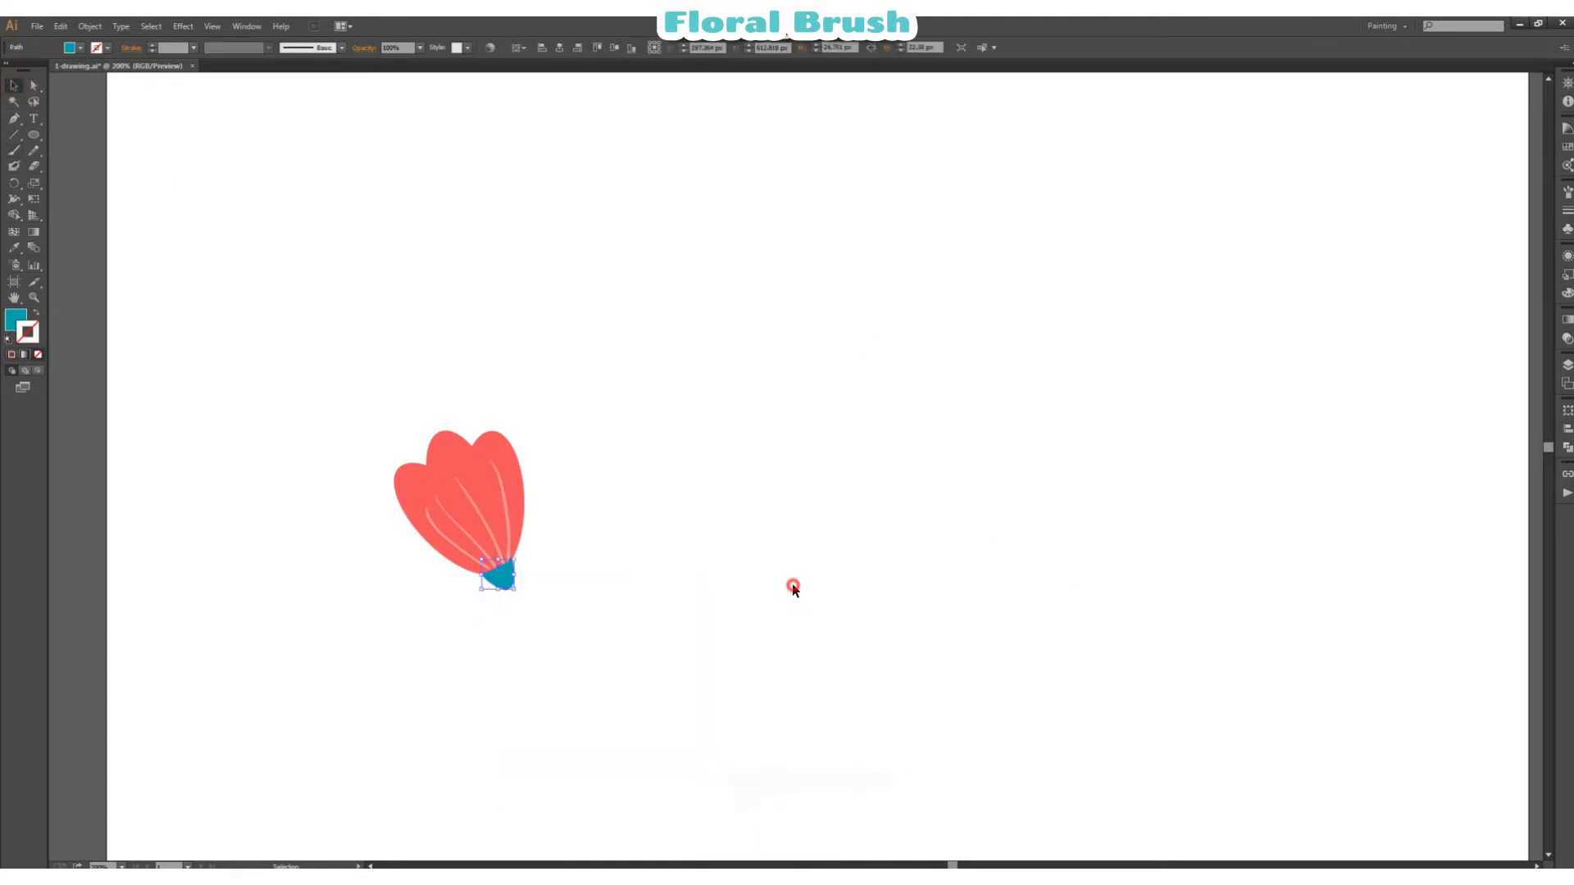
scroll(784, 532, "down", 7)
left_click(503, 450)
left_click(782, 444)
left_click(14, 118)
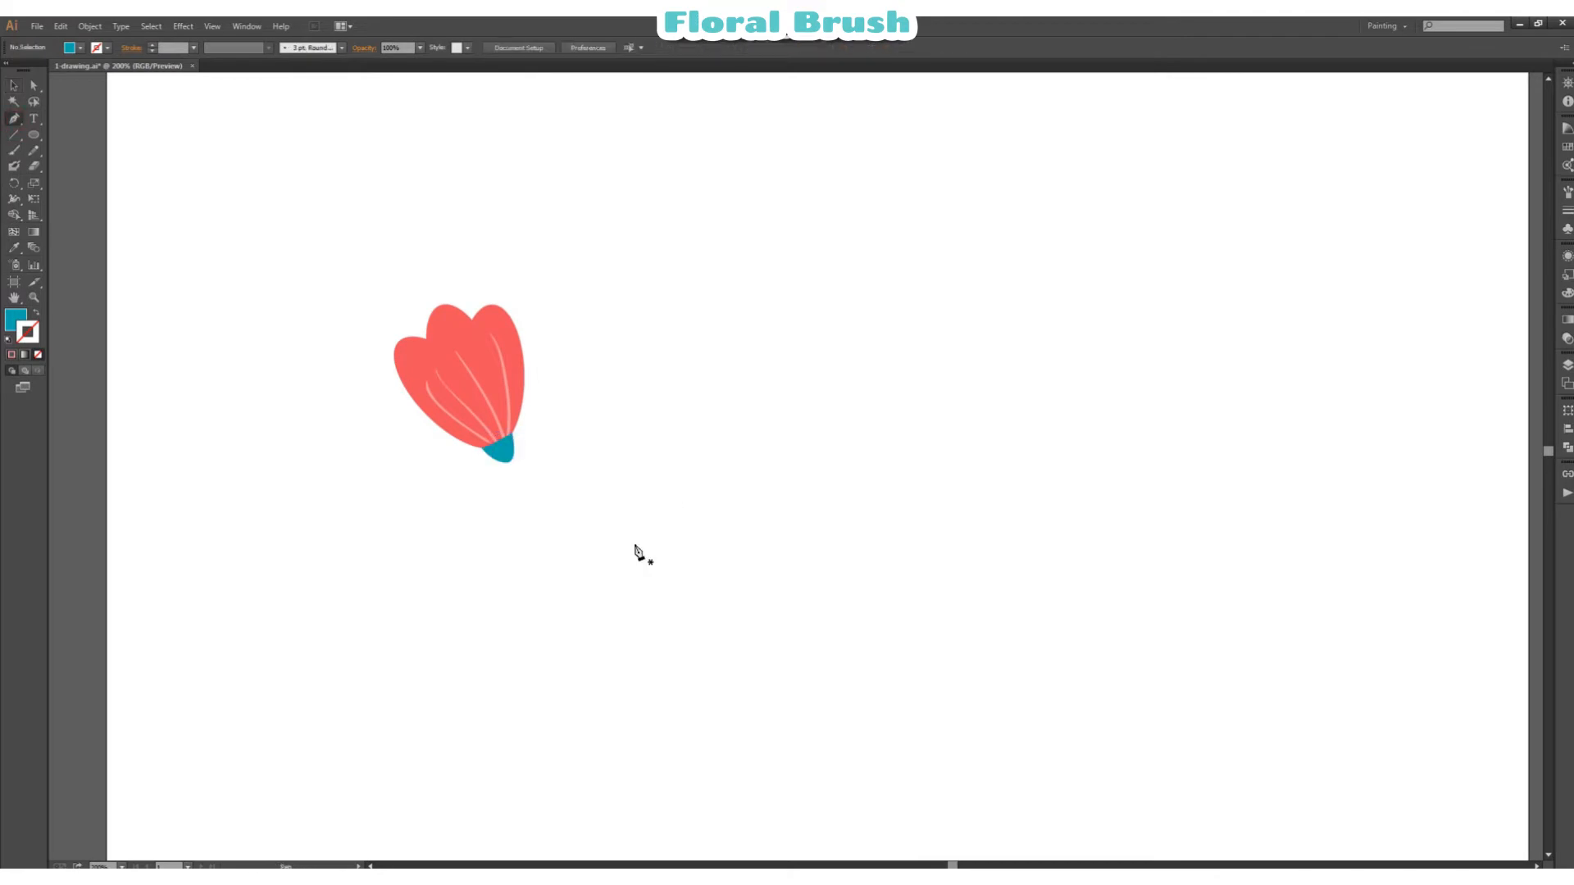
left_click(14, 150)
left_click(342, 47)
left_click(505, 355, "ctrl")
left_click_drag(673, 308, 702, 301)
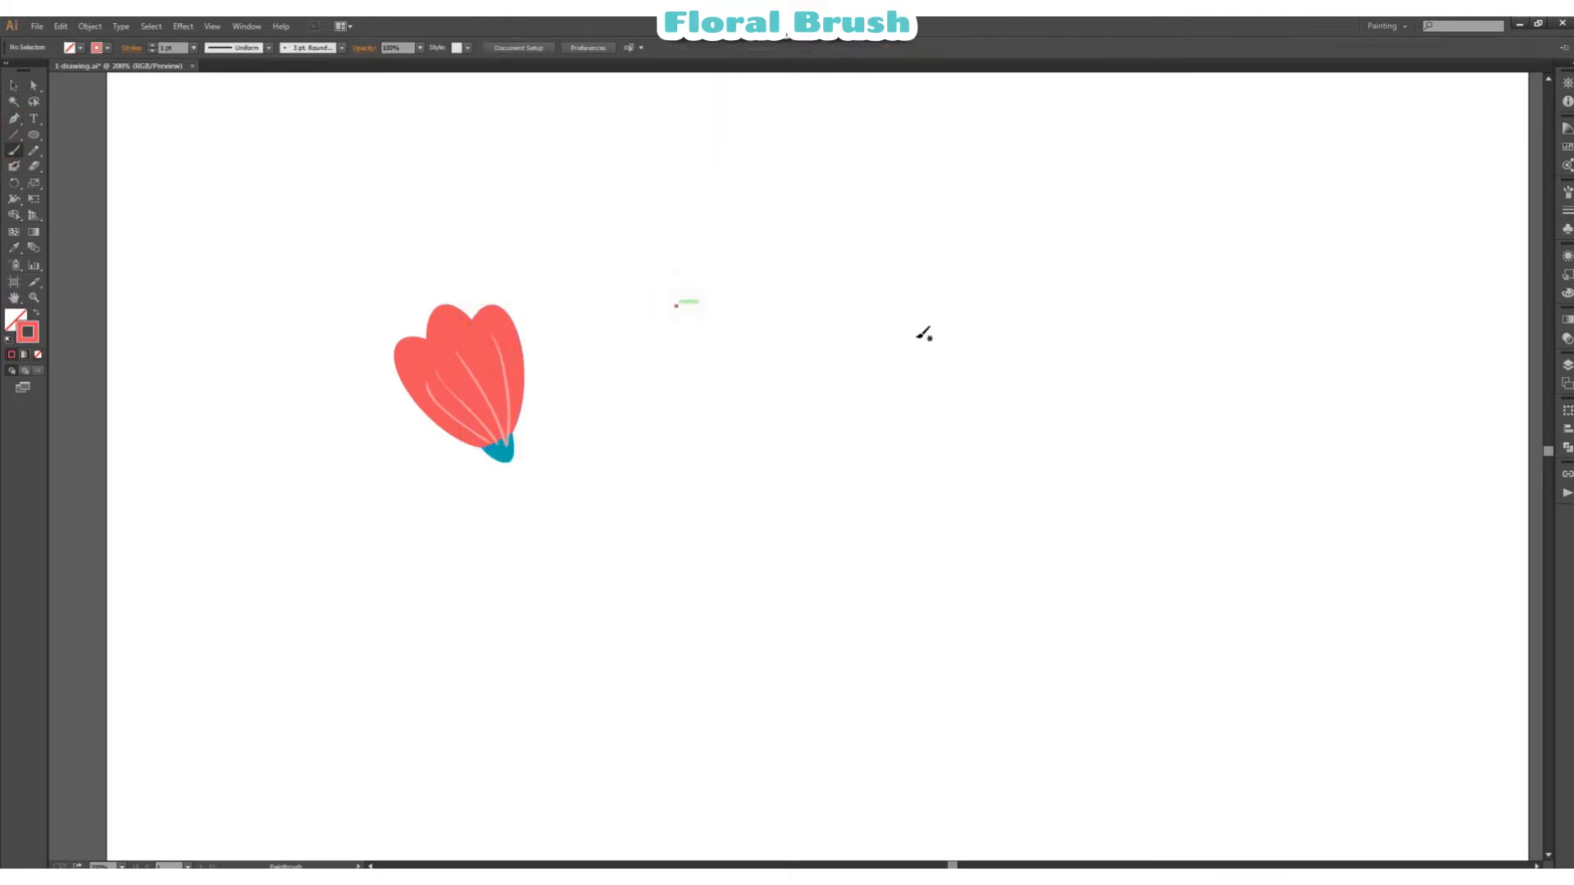
key("ctrl+z")
Step: Bring the teal flower base to the front and set the Paintbrush to a teal stroke with no fill
left_click(507, 450, "ctrl")
right_click(518, 454)
mouse_move(623, 641)
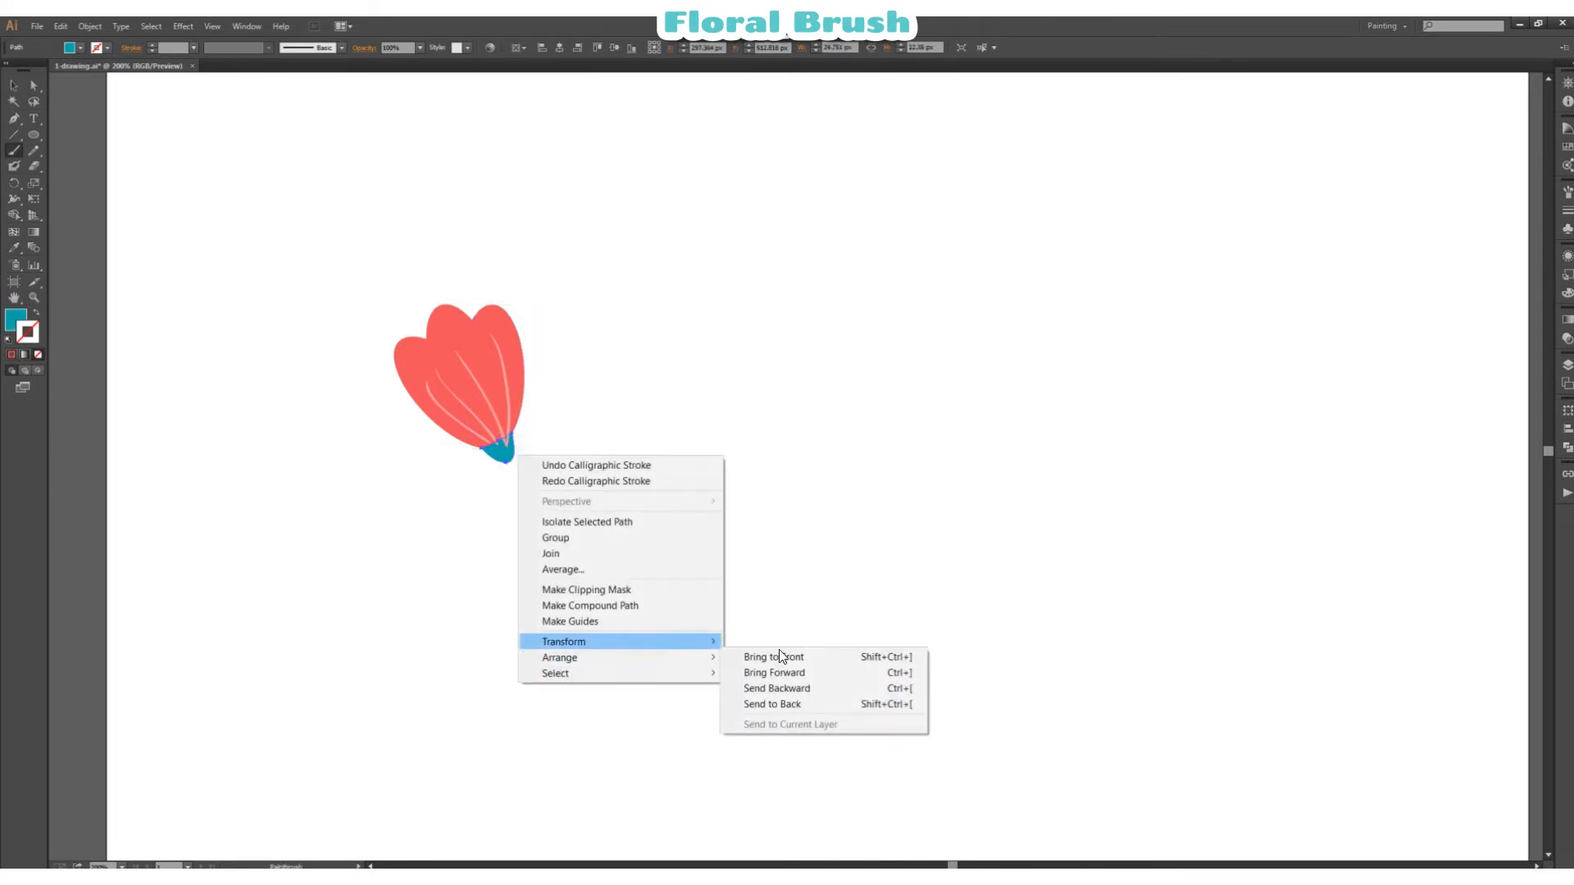
left_click(767, 482, "ctrl")
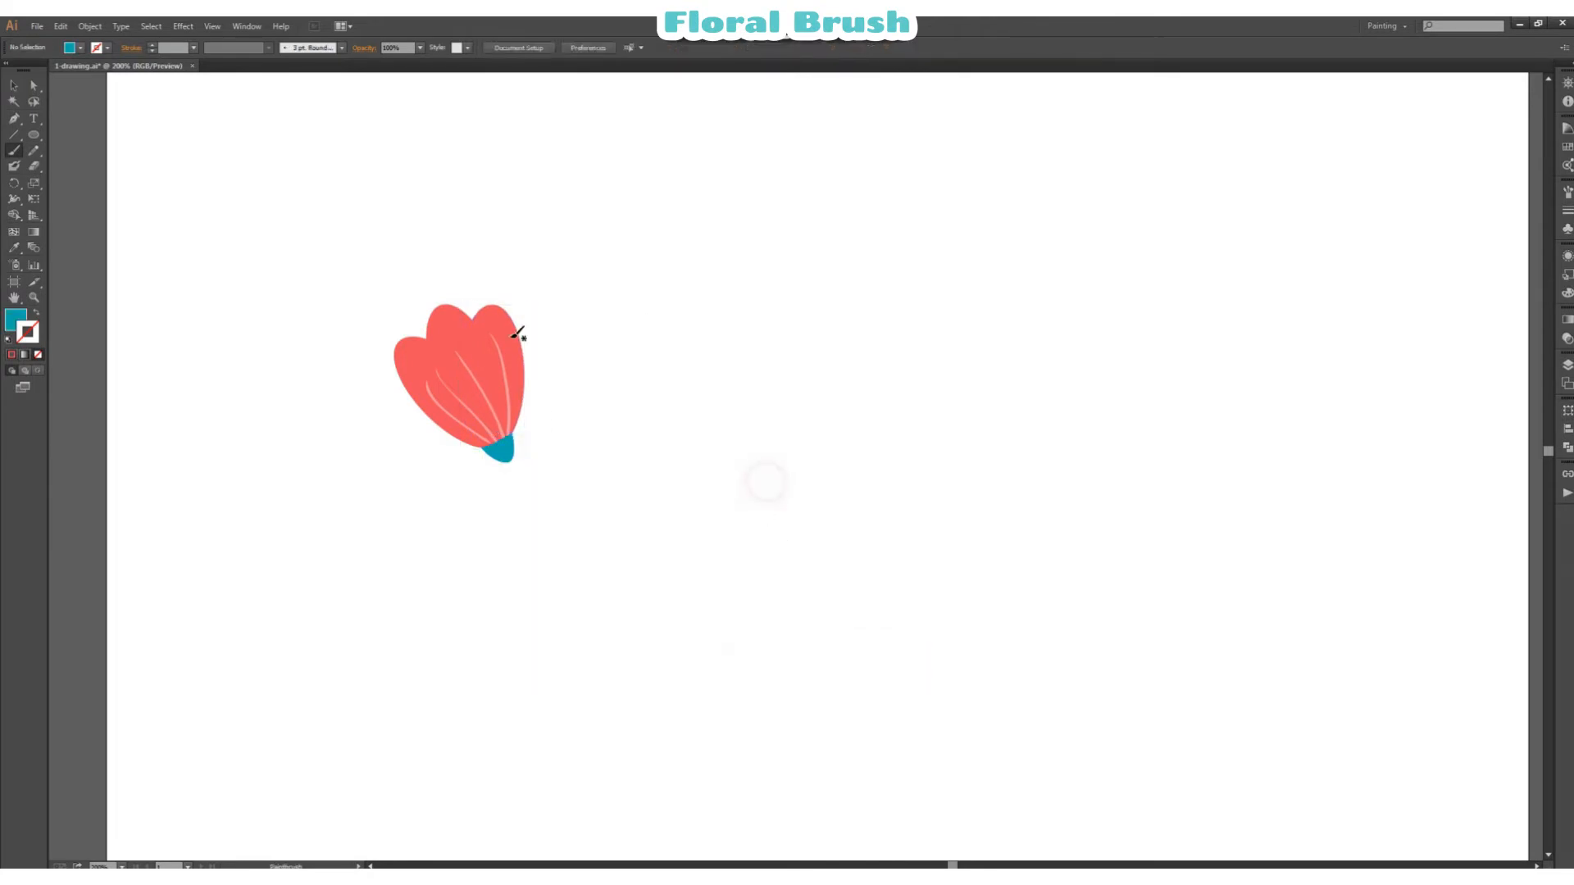
left_click(37, 310)
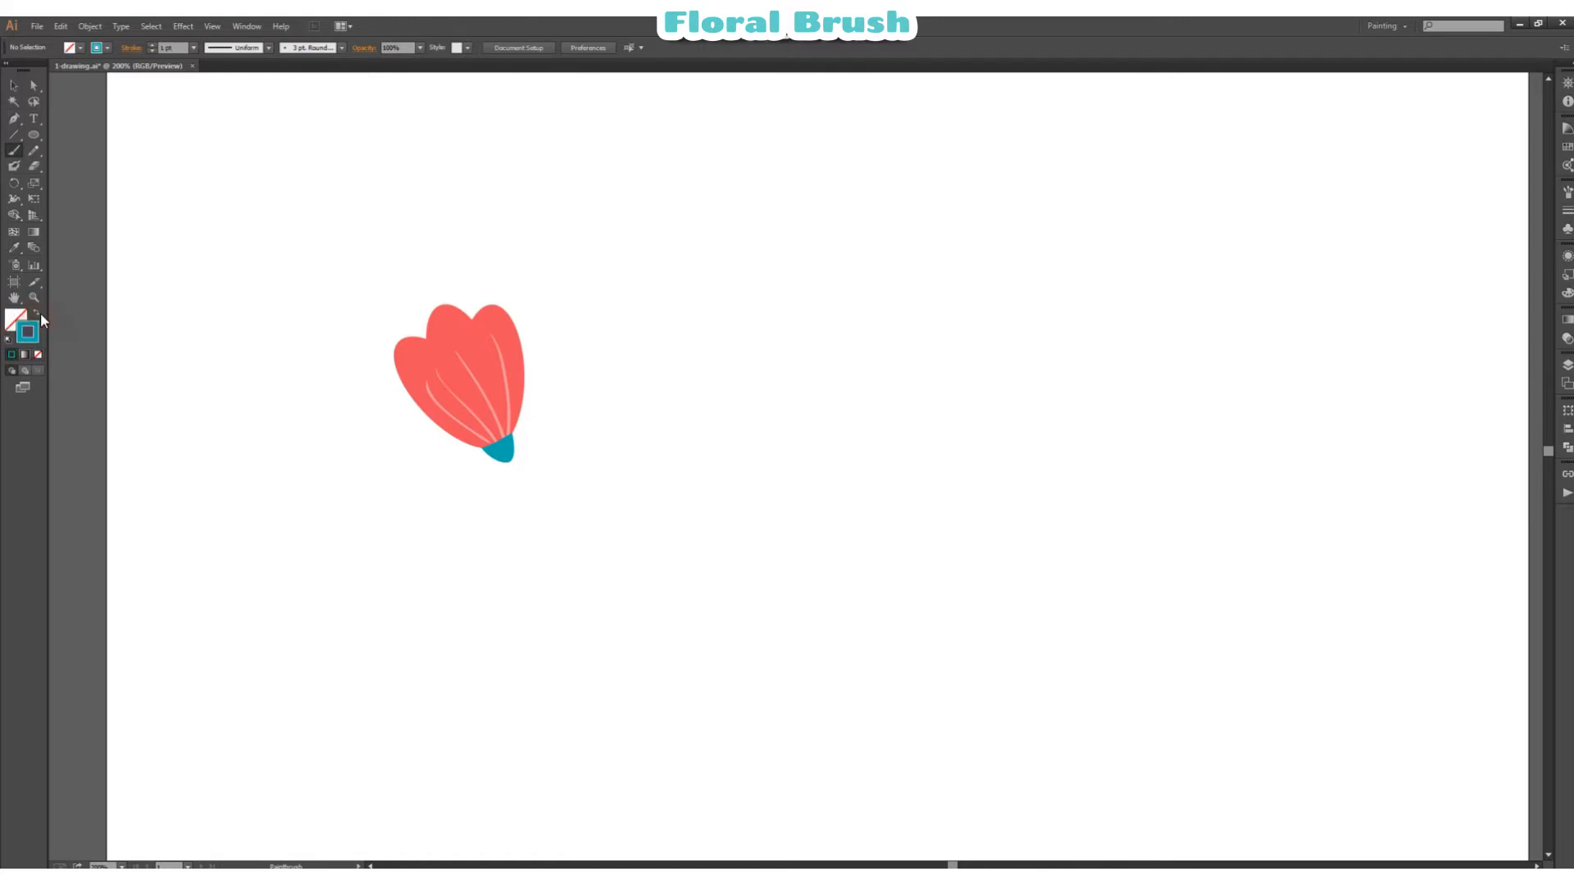
mouse_move(518, 473)
left_mouse_down()
mouse_move(538, 539)
mouse_move(540, 706)
left_mouse_up()
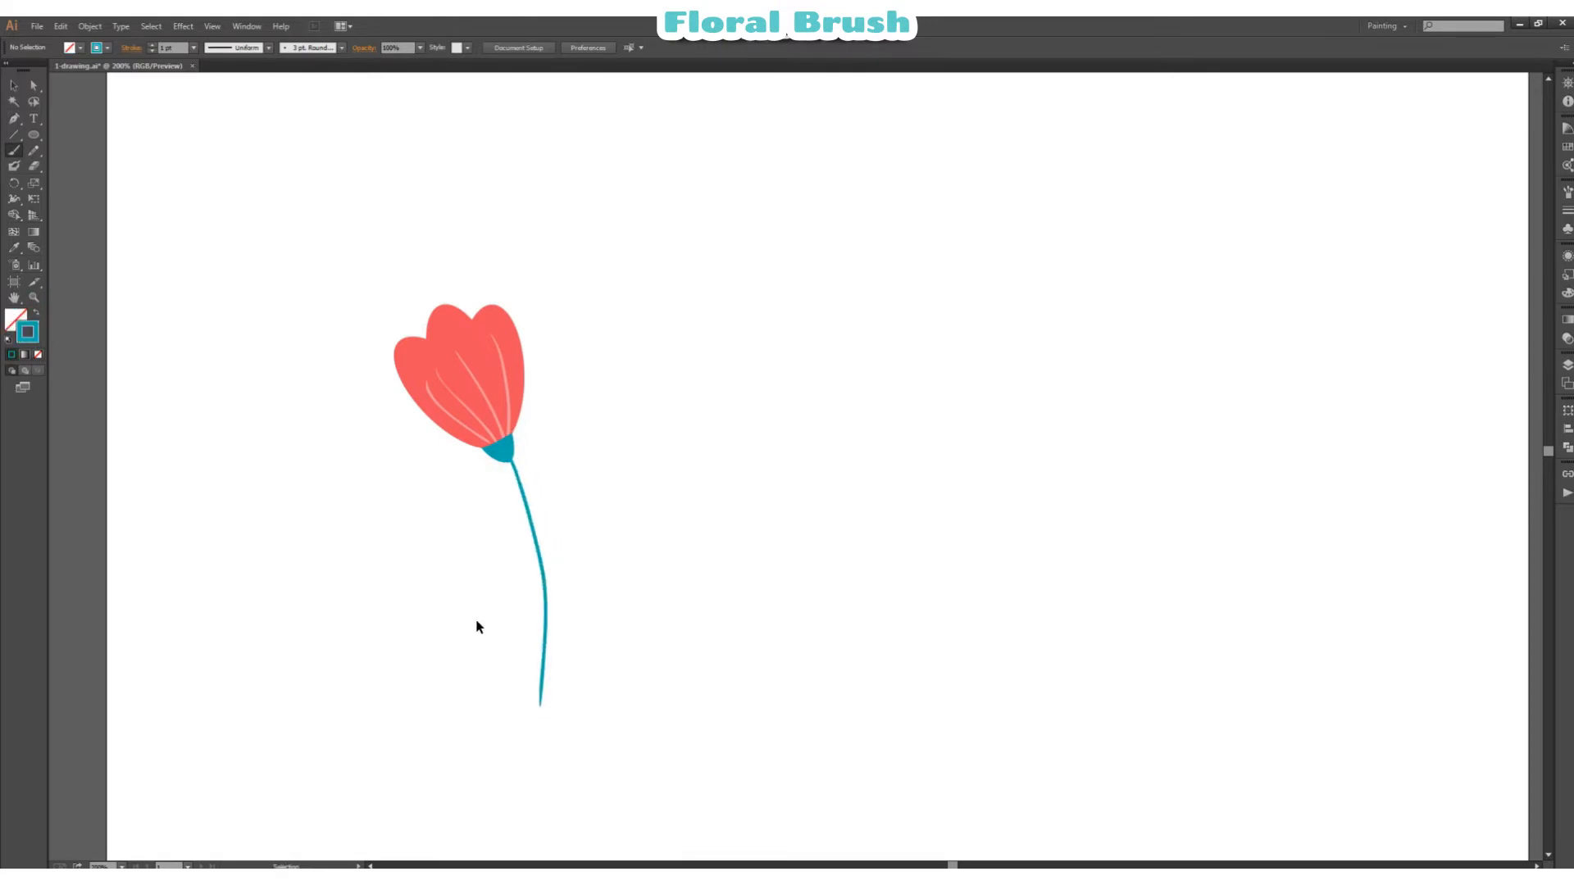
left_click_drag(615, 573, 525, 677)
key("Delete")
Step: Paint a curved teal stem about 186 px tall down from the flower base and set its stroke weight to 2 pt
mouse_move(513, 461)
left_mouse_down()
mouse_move(541, 565)
mouse_move(544, 697)
left_mouse_up()
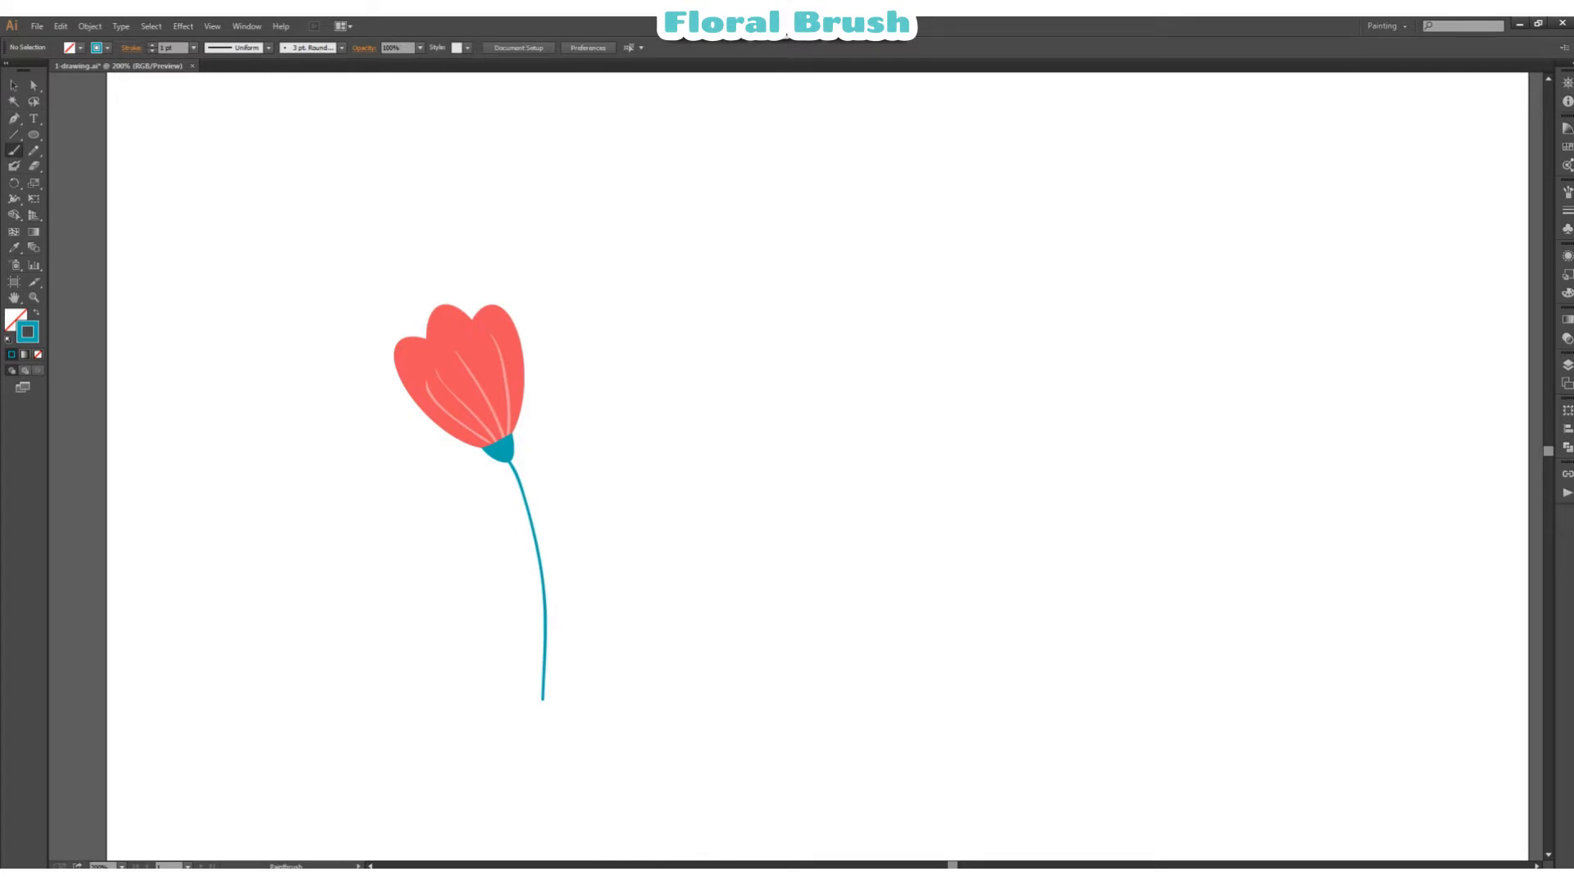
left_click(13, 86)
mouse_move(369, 241)
left_mouse_down()
mouse_move(583, 522)
mouse_move(668, 496)
left_mouse_up()
left_click(668, 496)
left_click(544, 591)
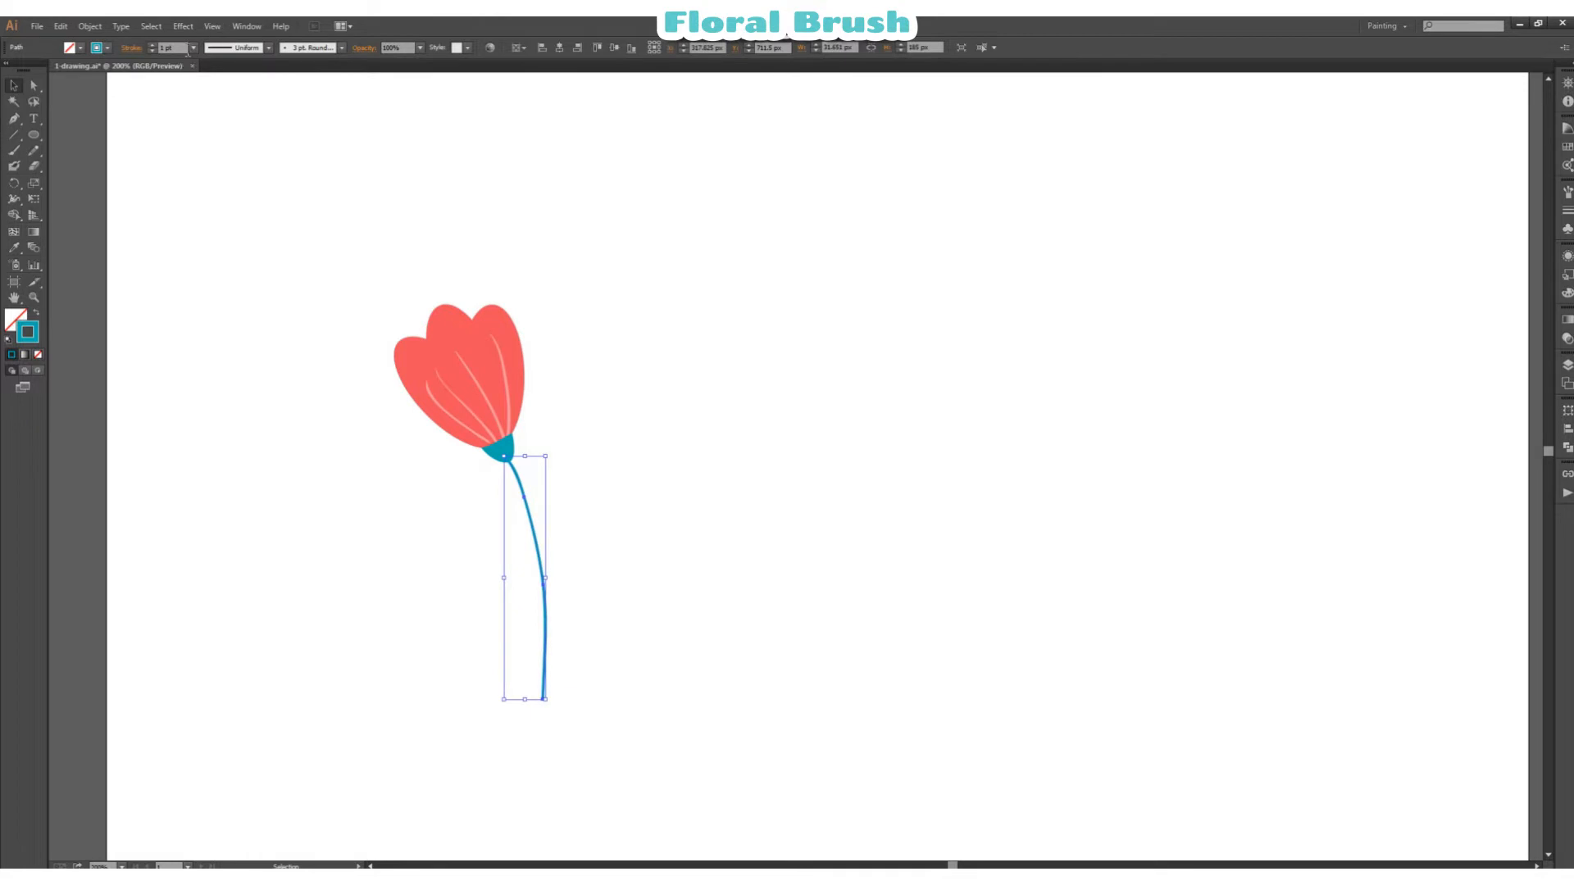
double_click(164, 48)
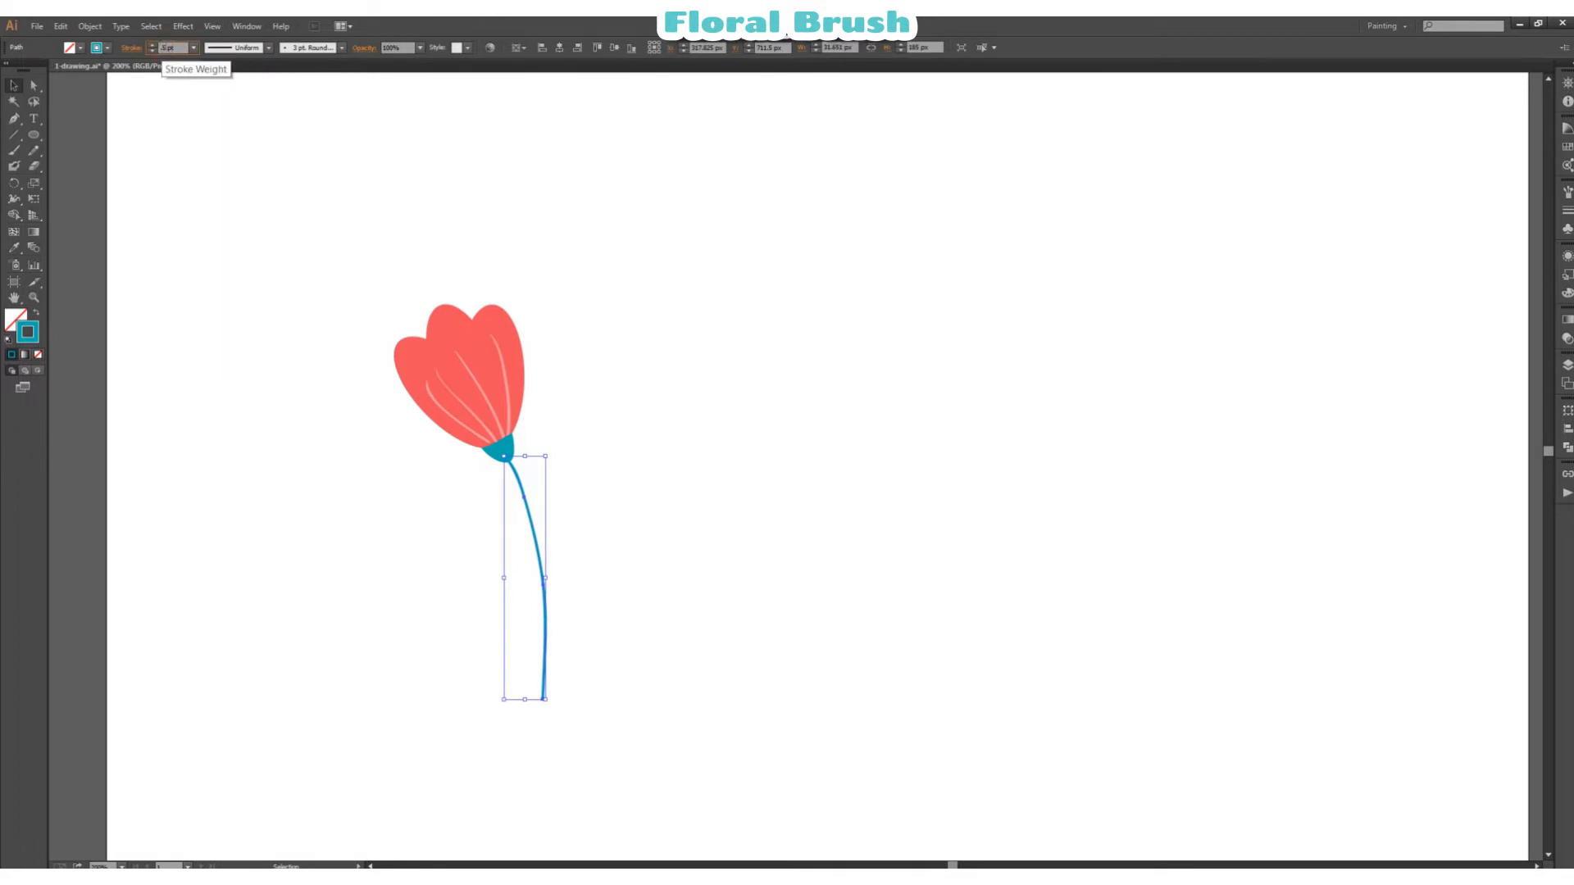
Step: Thicken the teal stem by choosing a heavier preset stroke weight for it
key("Return")
left_click(194, 48)
left_click(211, 116)
left_click(581, 289)
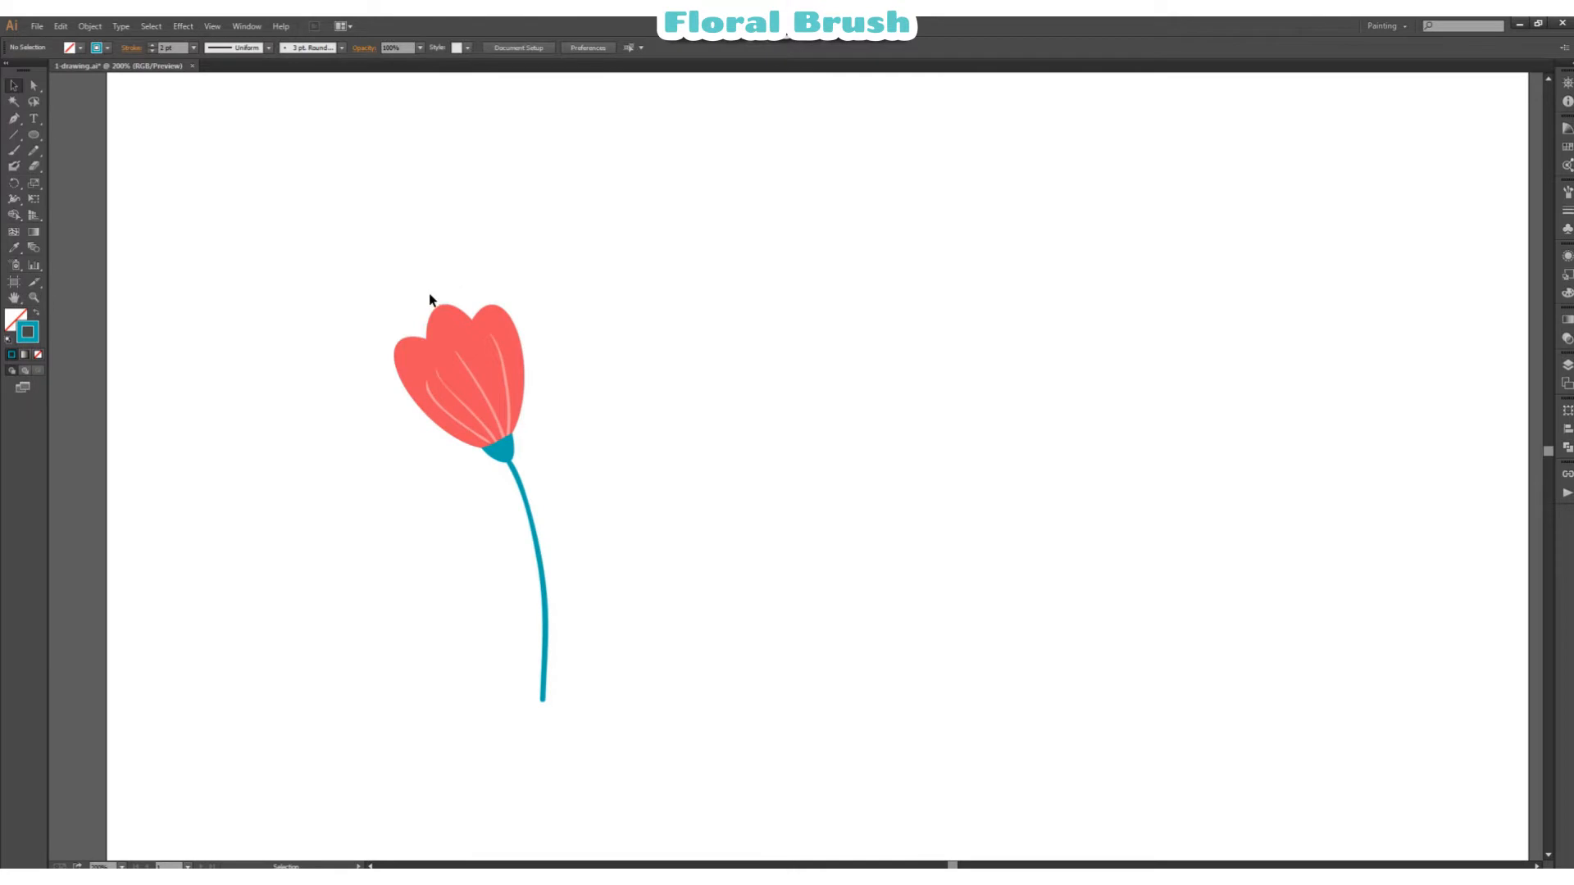
Step: Group the petals, veins, teal base and stem into one flower object
left_click_drag(361, 283, 579, 469)
right_click(662, 429)
left_click(706, 494)
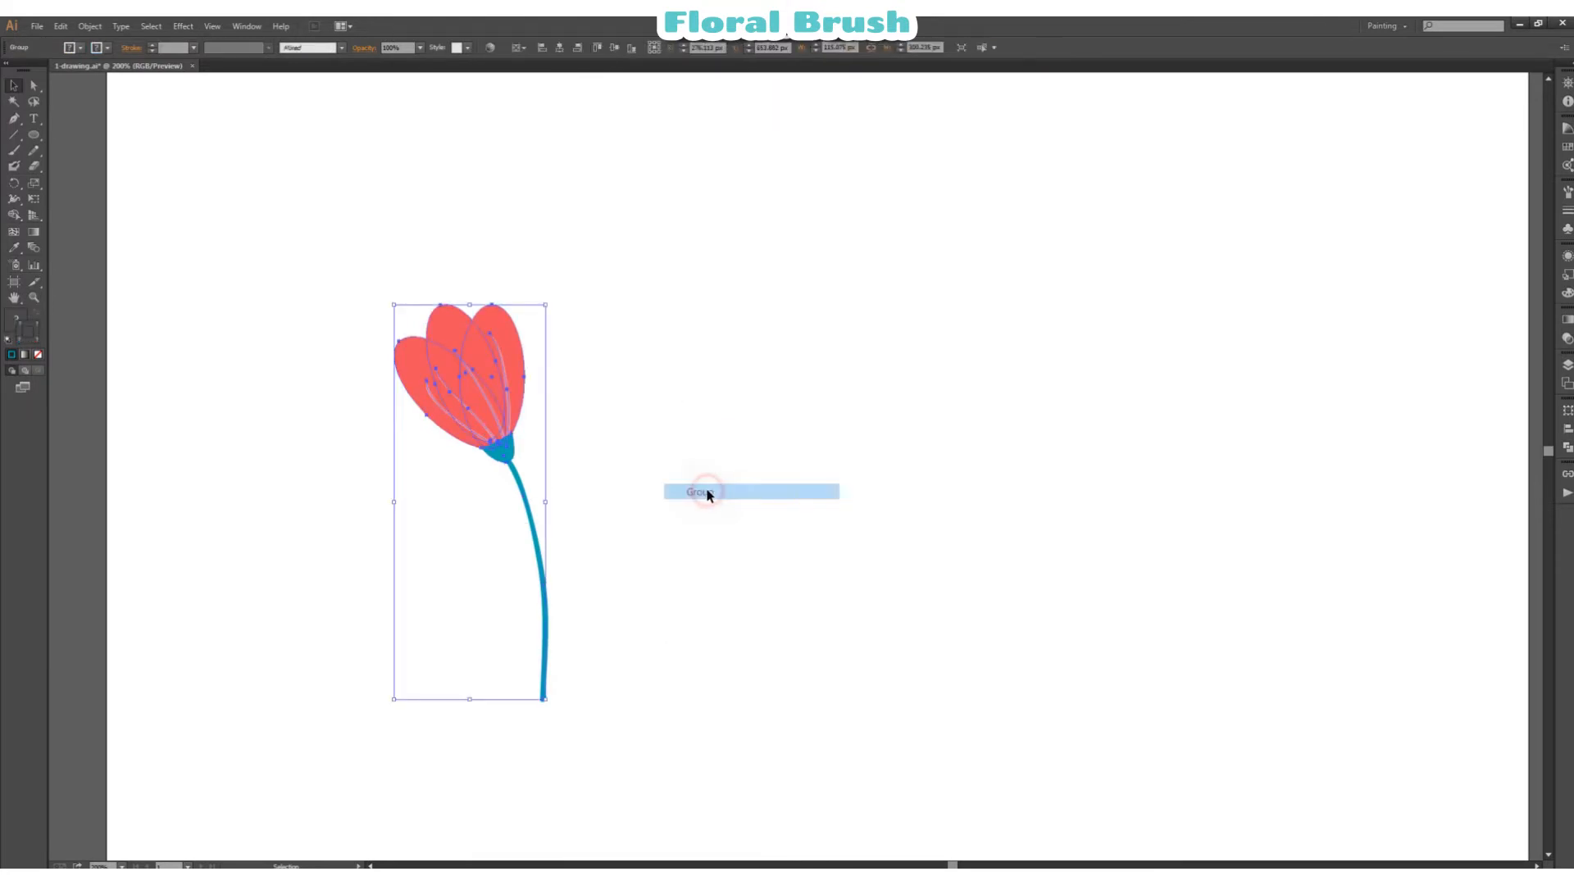
left_click(729, 431)
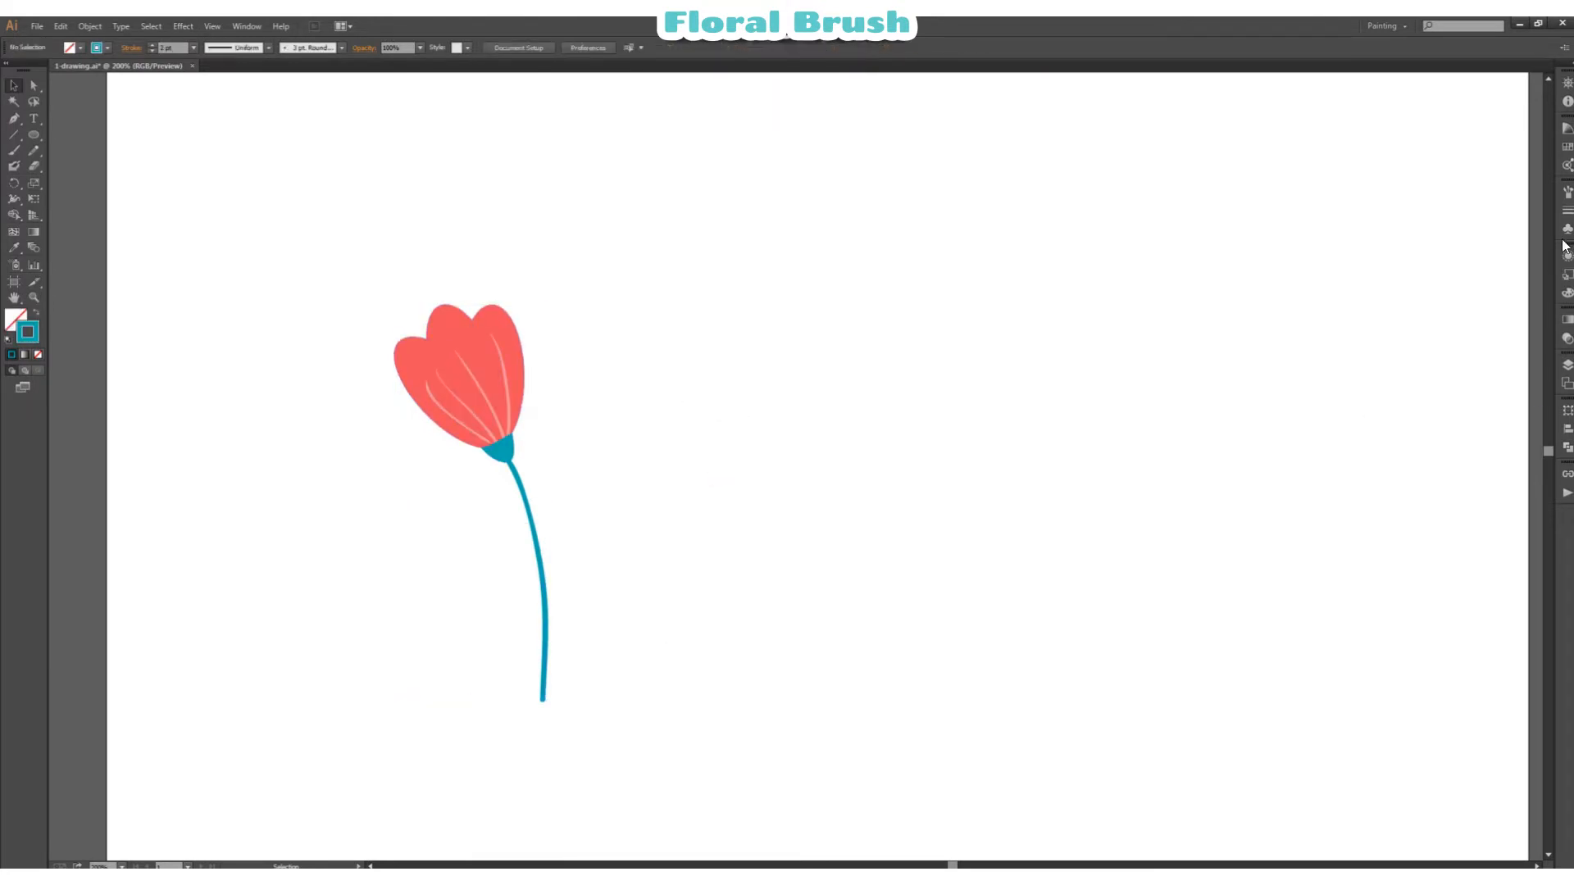
Step: Start a new Art Brush from the grouped flower
left_click(1560, 189)
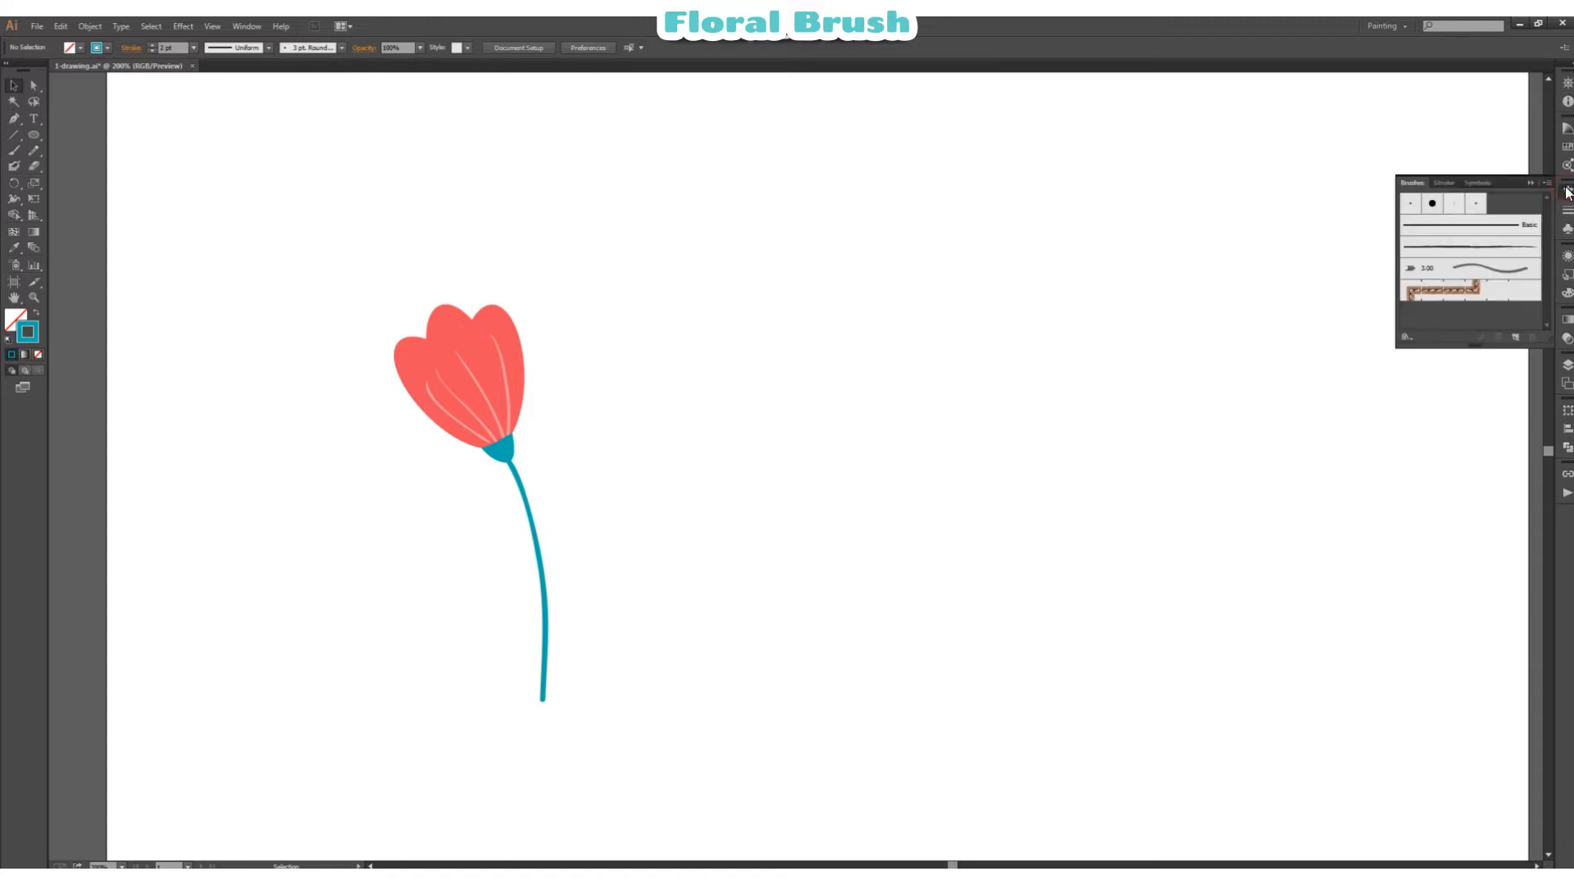
left_click(1516, 339)
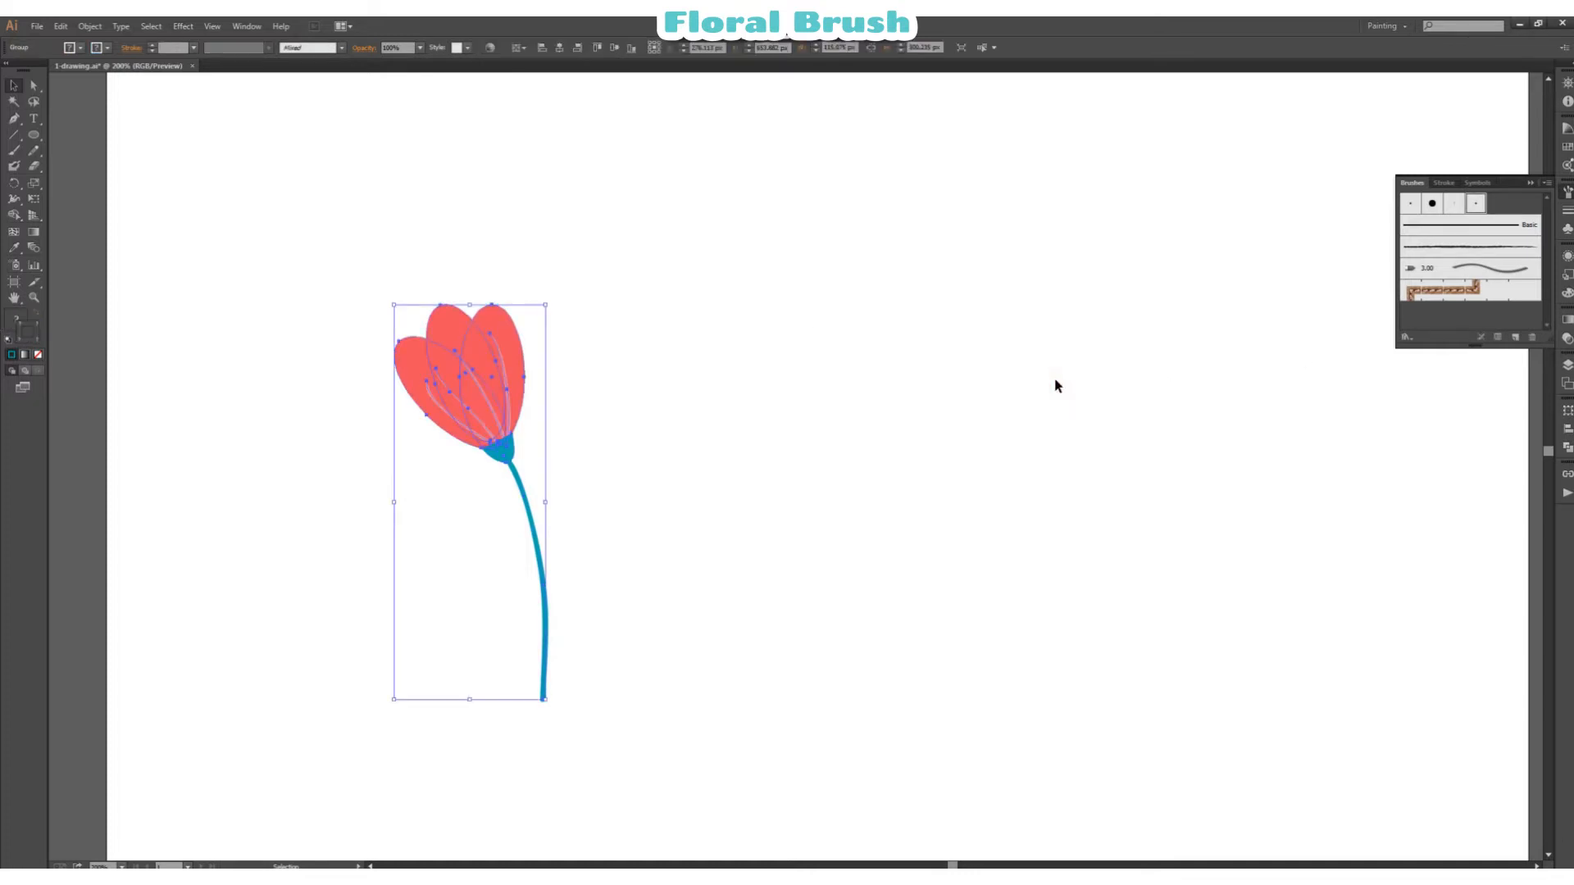
left_click(854, 427)
left_click(422, 342)
left_click(1518, 338)
left_click(881, 238)
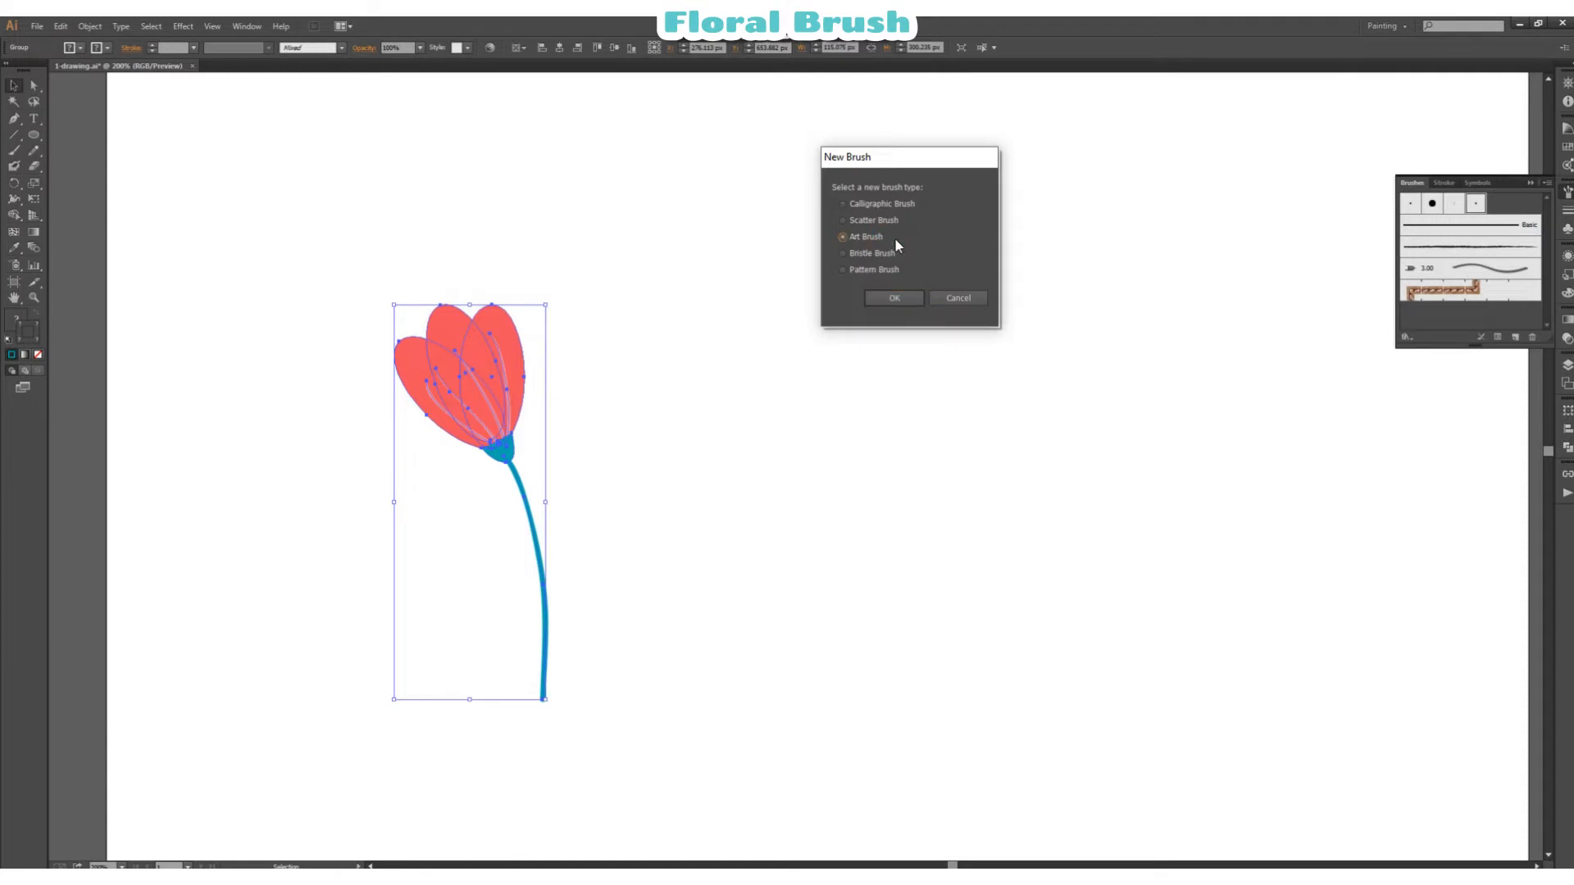
left_click(908, 295)
Step: Set the art brush to run left to right and scale proportionately, then create it
left_click_drag(837, 252, 911, 241)
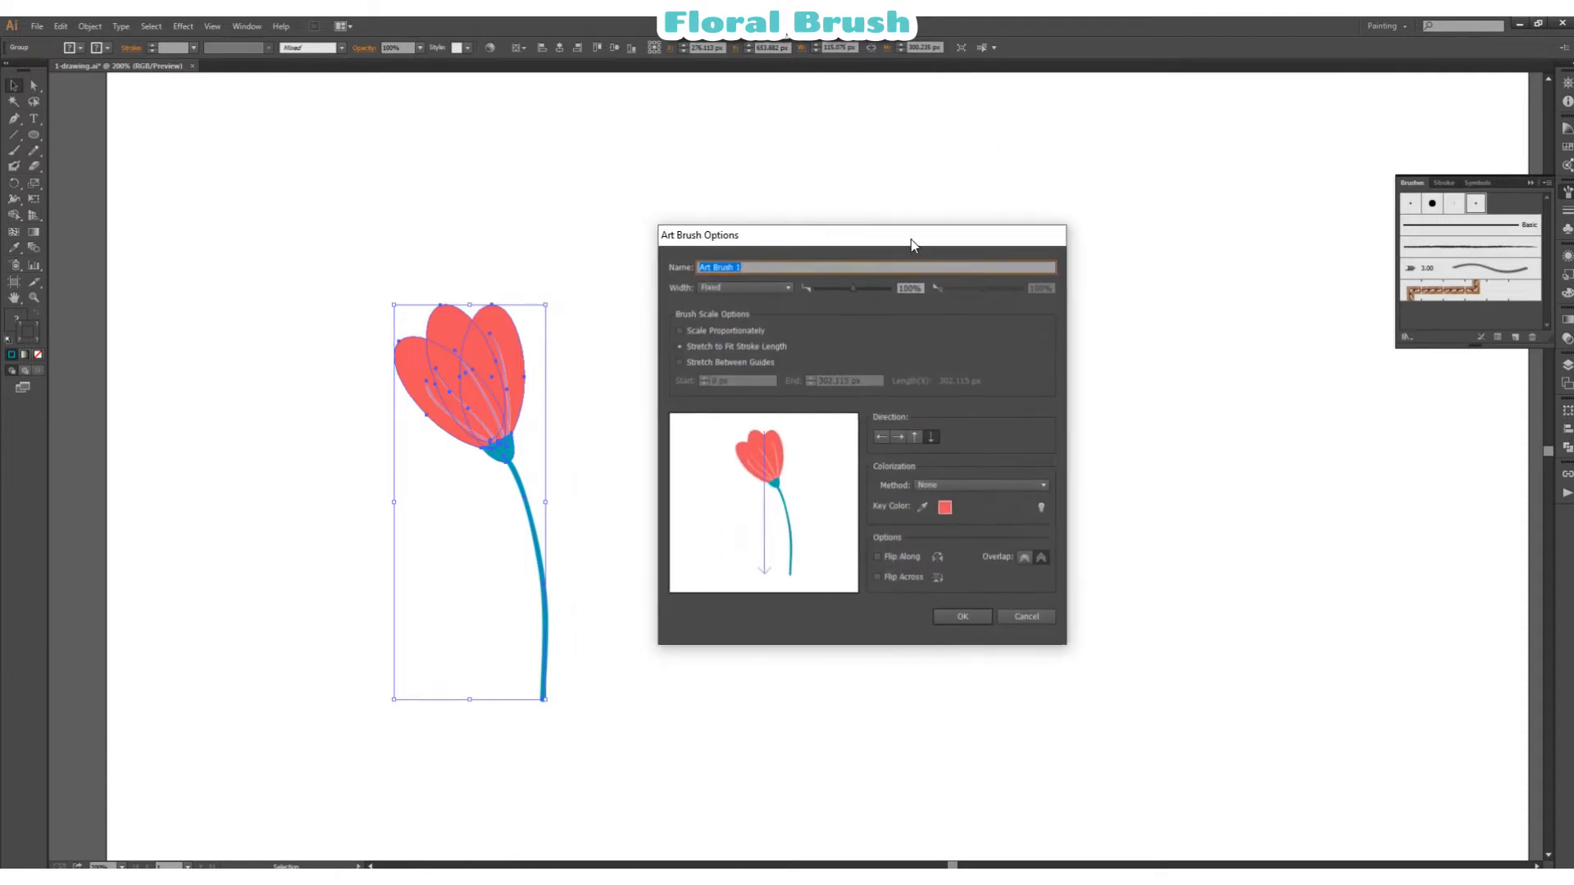
left_click(899, 439)
left_click(736, 331)
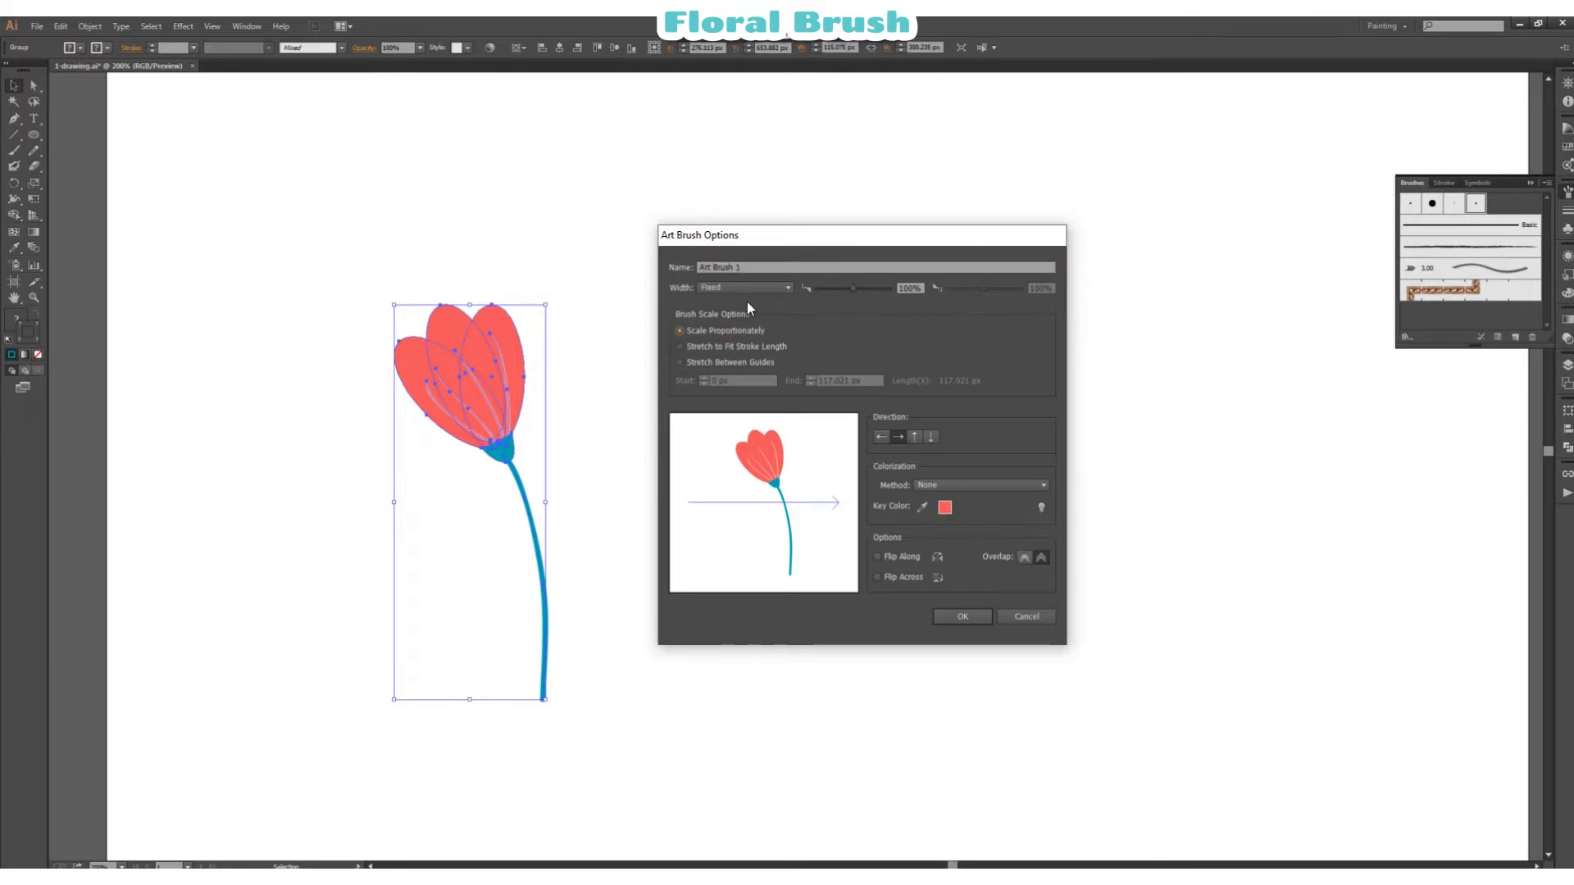
left_click(952, 617)
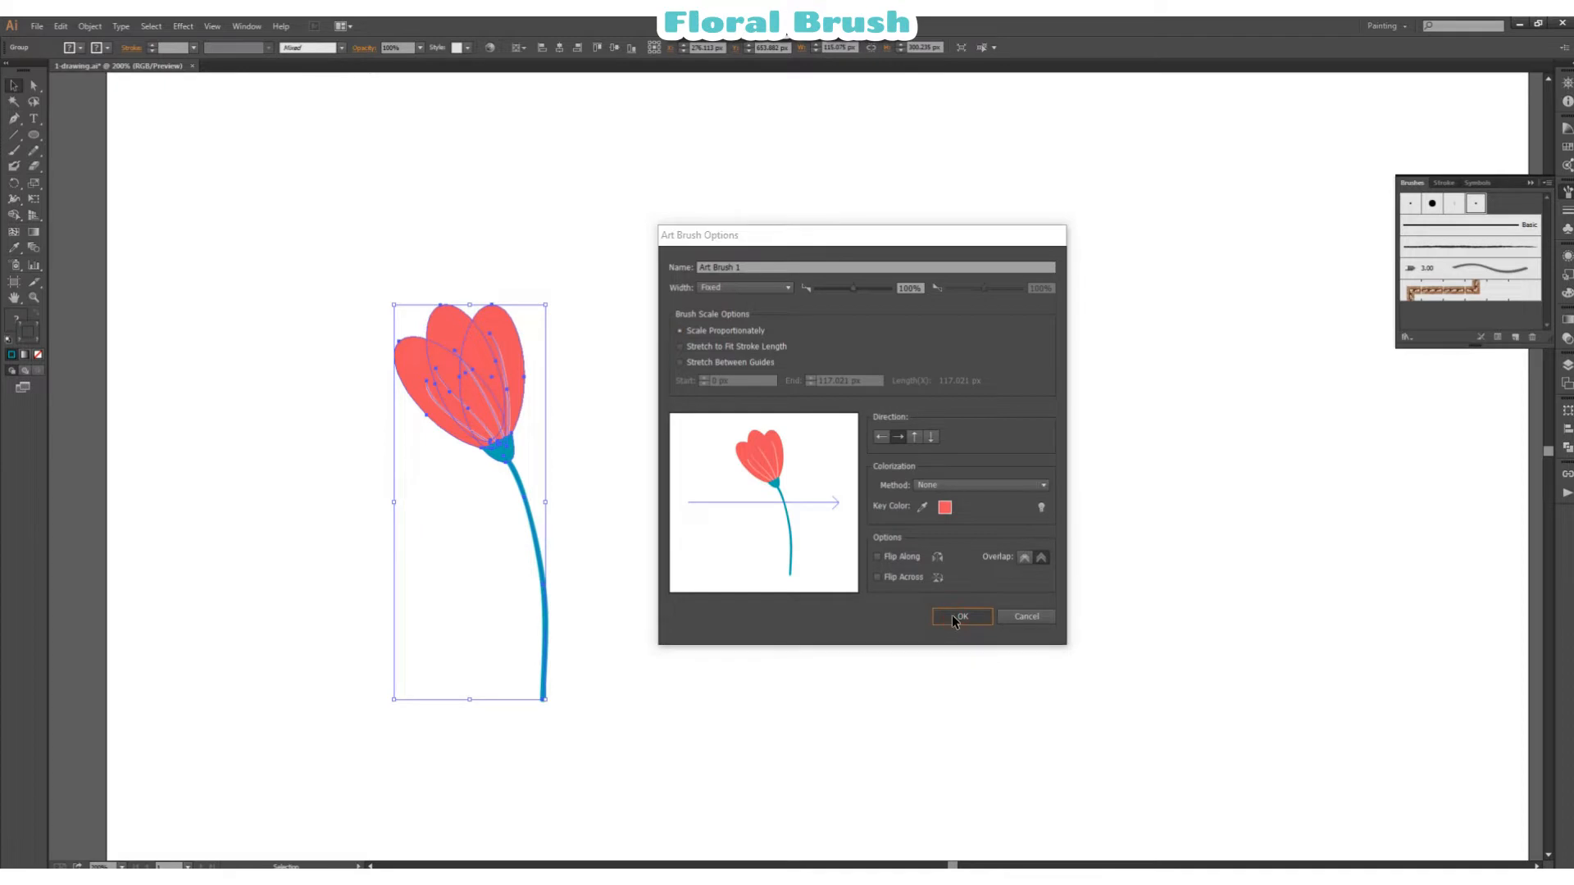
Step: Test the new flower brush with three freehand Paintbrush strokes, undoing each one
left_click(14, 150)
left_click(1426, 269)
scroll(752, 556, "down", 2)
scroll(752, 560, "down", 4)
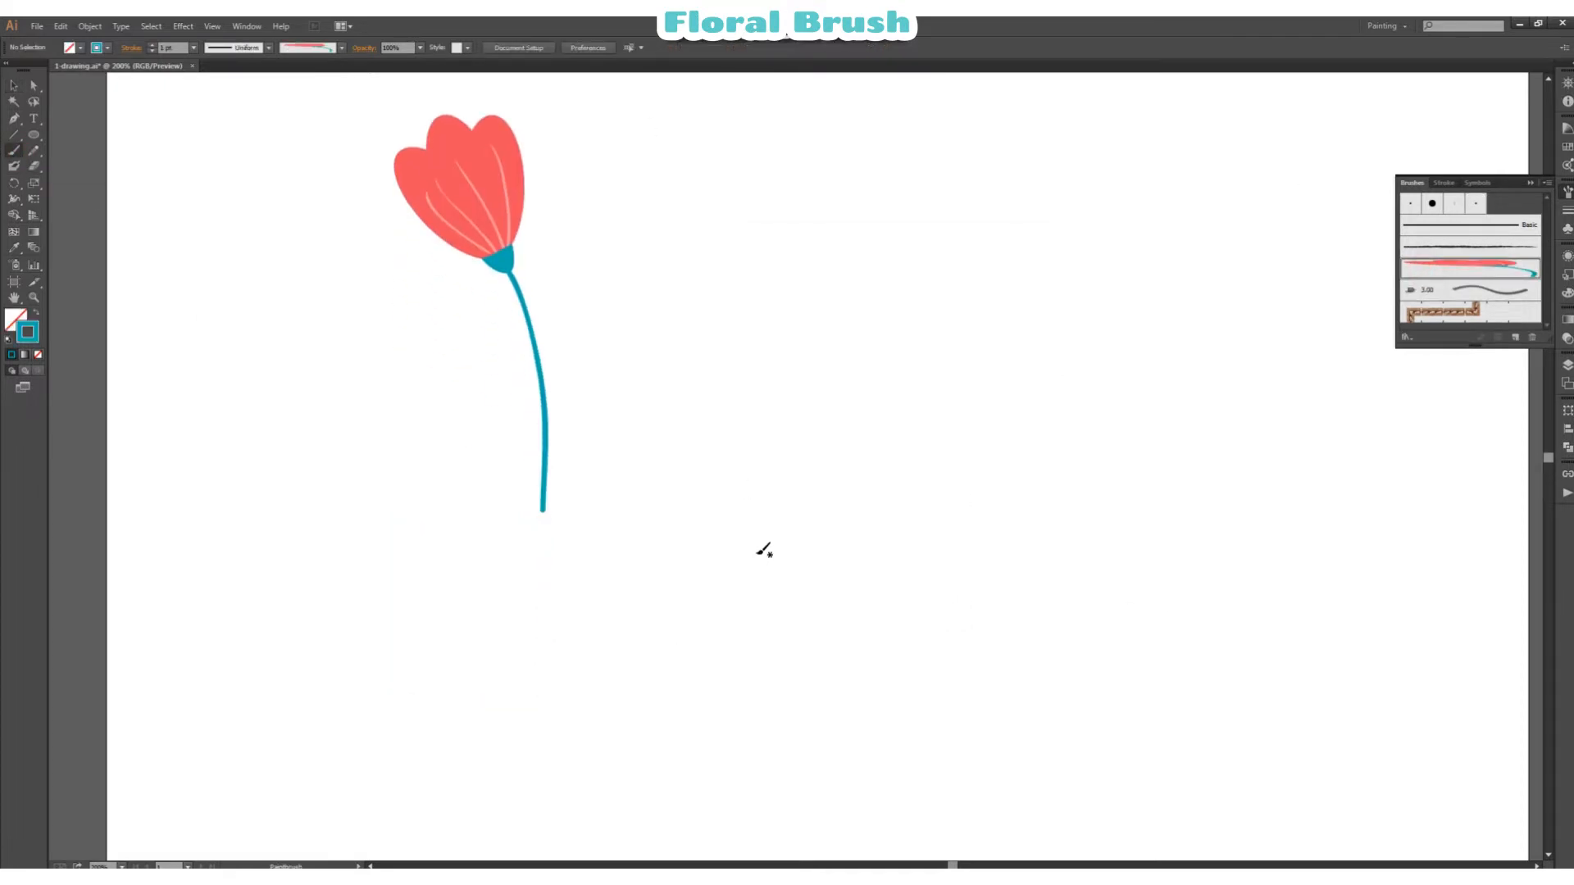
mouse_move(495, 562)
left_mouse_down()
mouse_move(651, 632)
mouse_move(954, 582)
left_mouse_up()
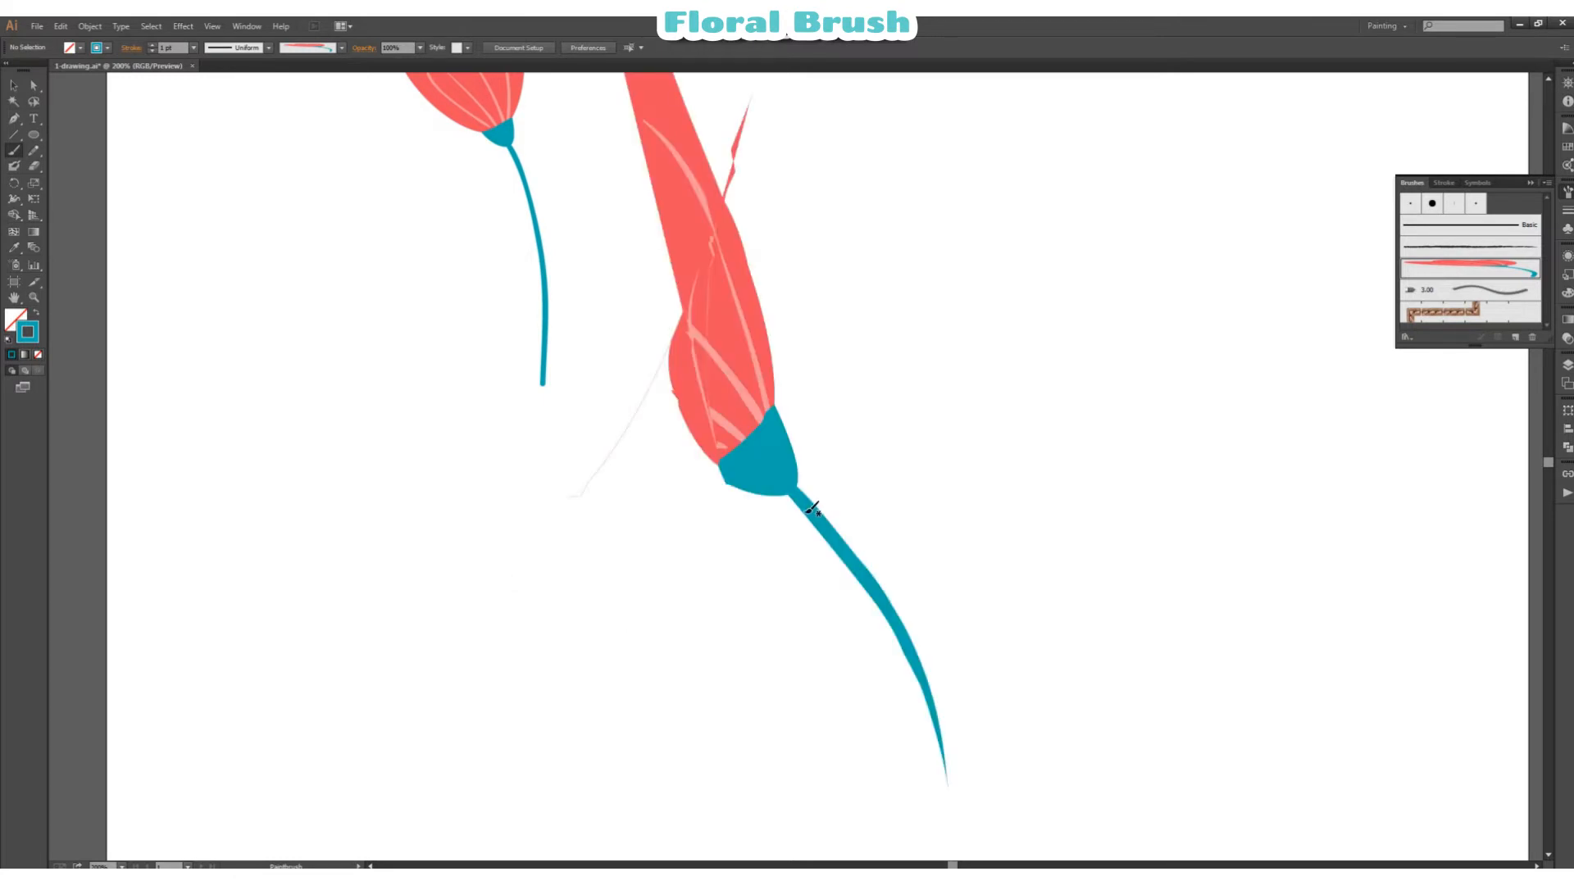
key("ctrl+z")
scroll(811, 504, "up", 5)
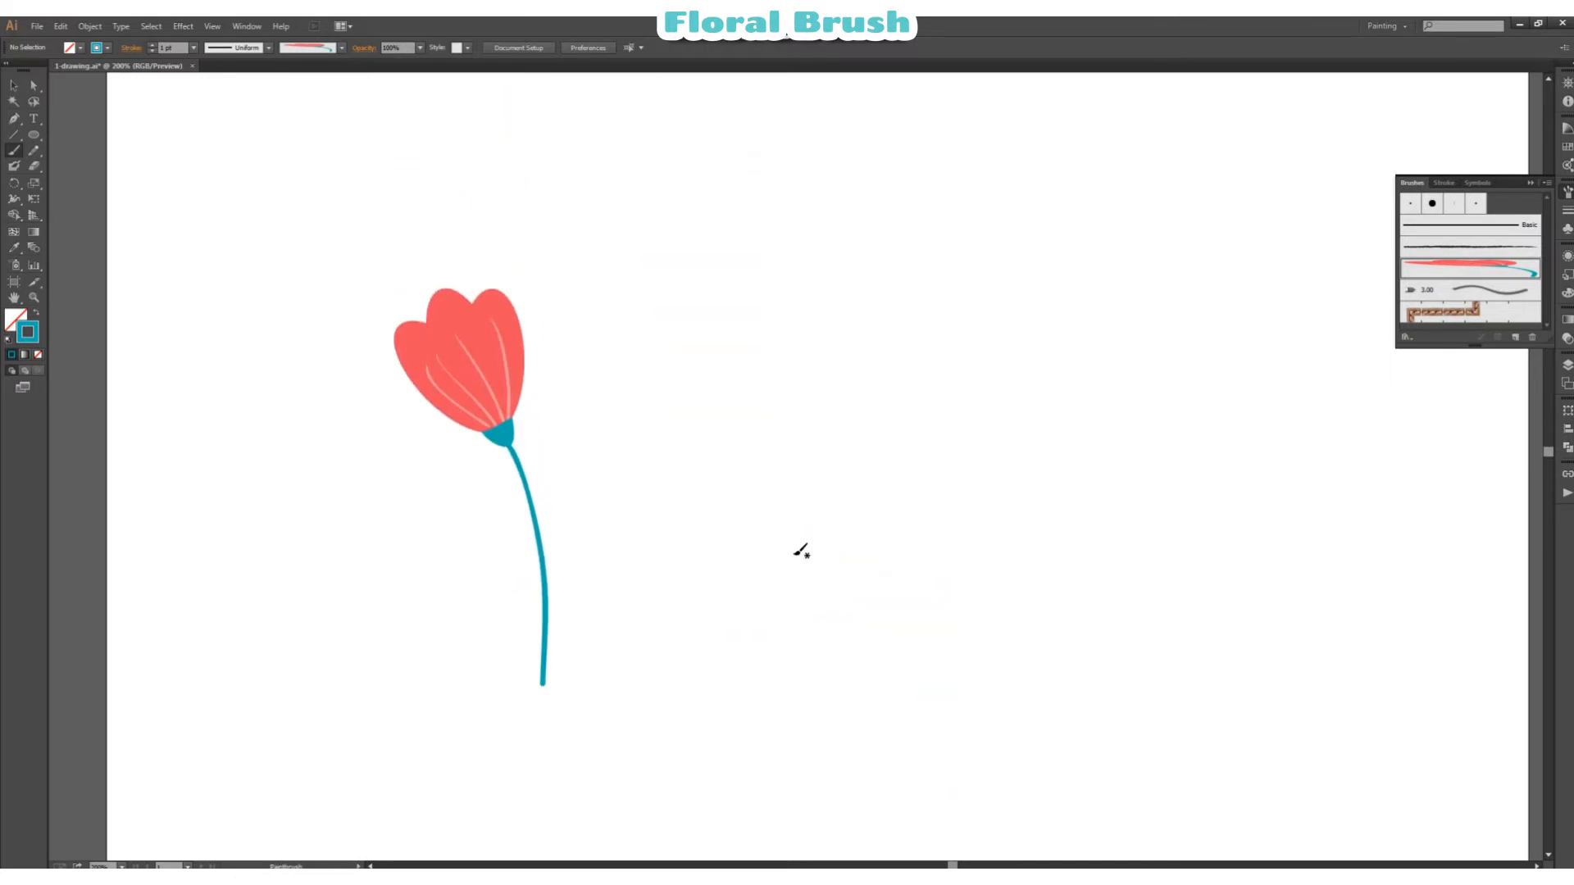
left_click_drag(819, 371, 825, 612)
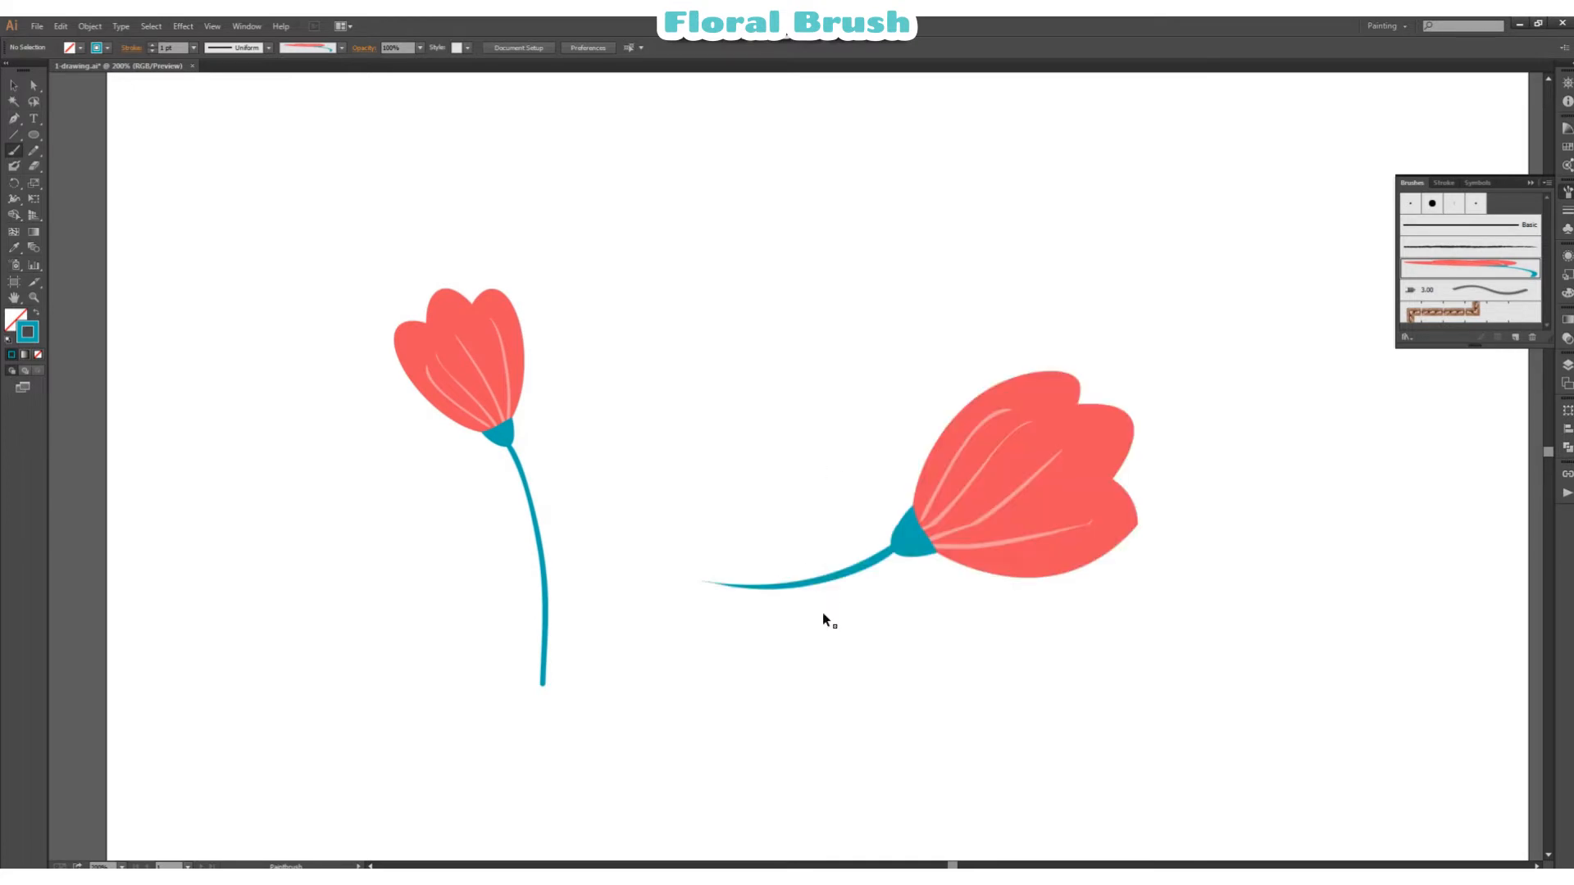
key("ctrl+z")
mouse_move(1060, 412)
left_mouse_down()
mouse_move(847, 739)
mouse_move(849, 706)
left_mouse_up()
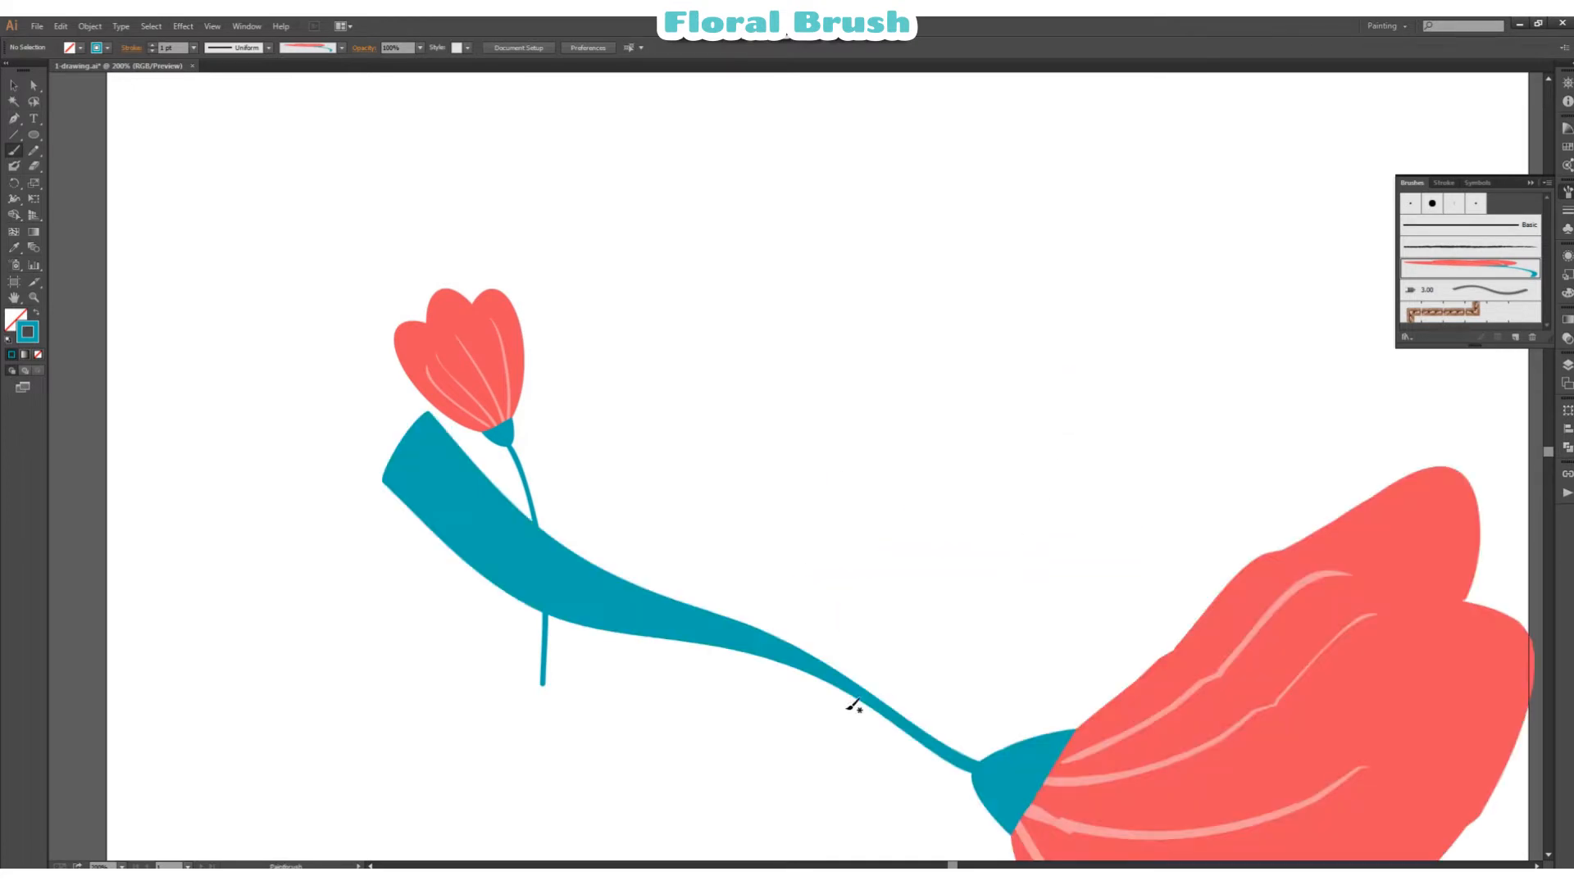
key("ctrl+z")
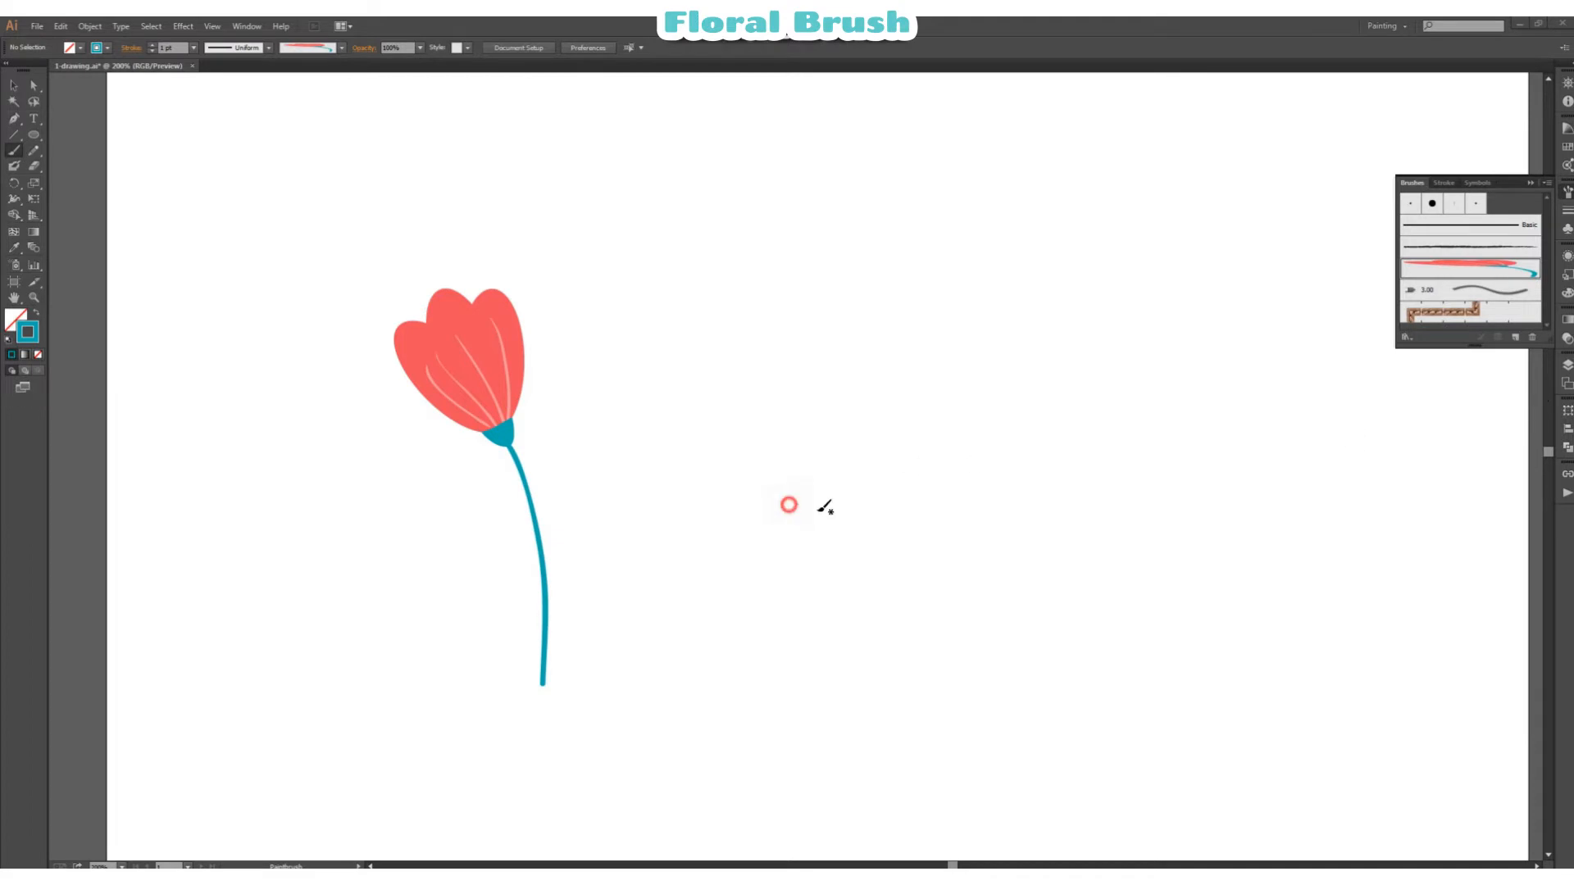
Step: Change the flower art brush's direction to upward, so strokes run from stem to bloom
double_click(1492, 282)
left_click(915, 437)
left_click(961, 620)
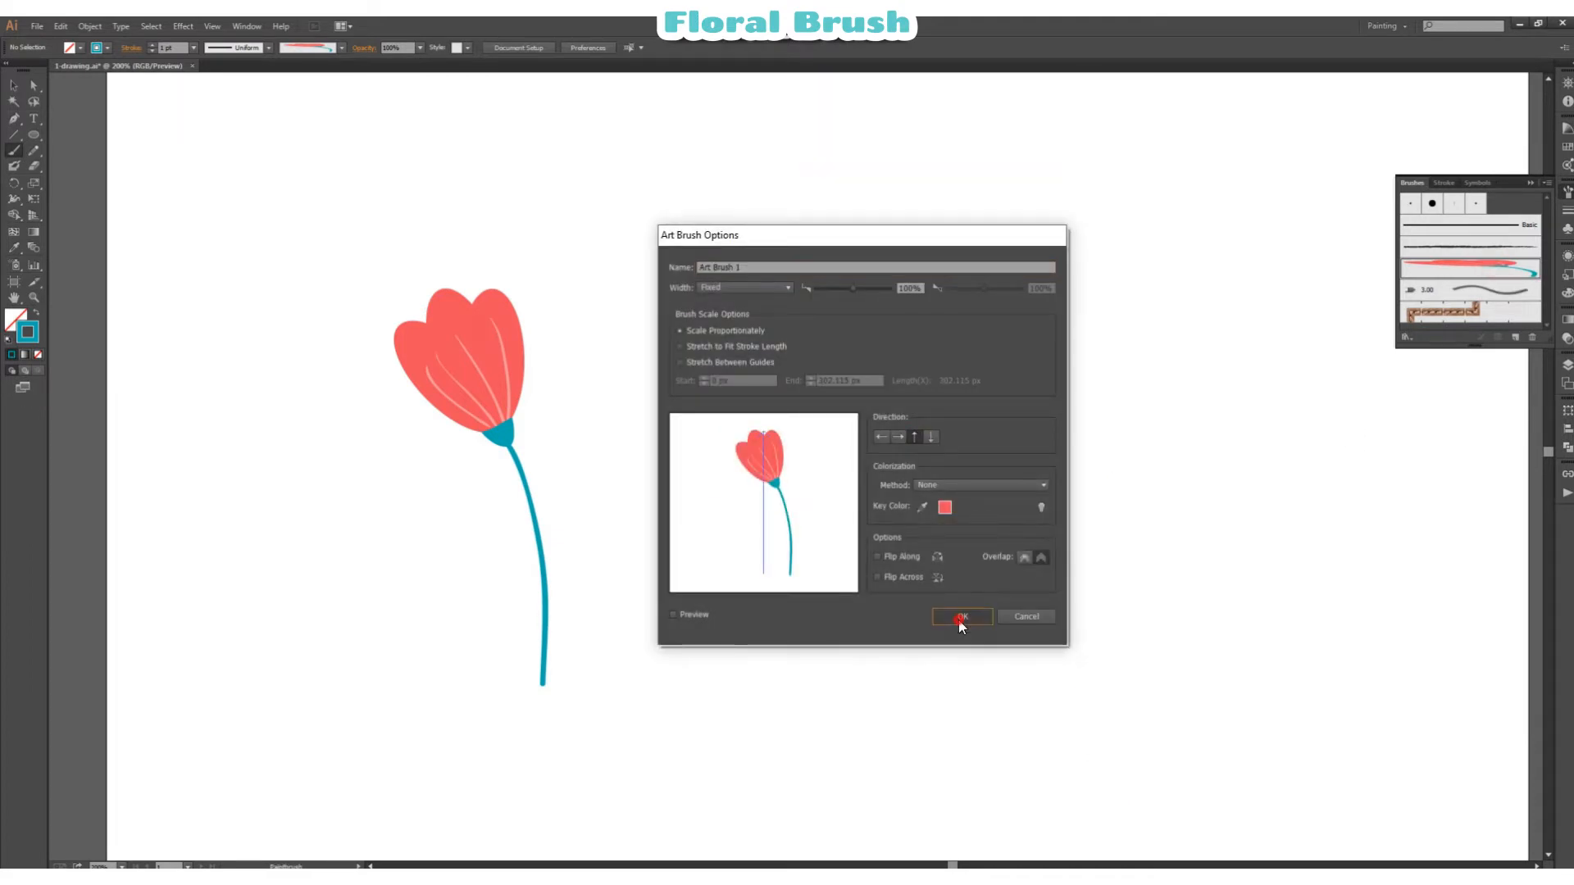
Step: Paint three gently curved test strokes with the flower brush beside the original flower, viewing the artboard at 100%
left_click_drag(700, 567, 1046, 569)
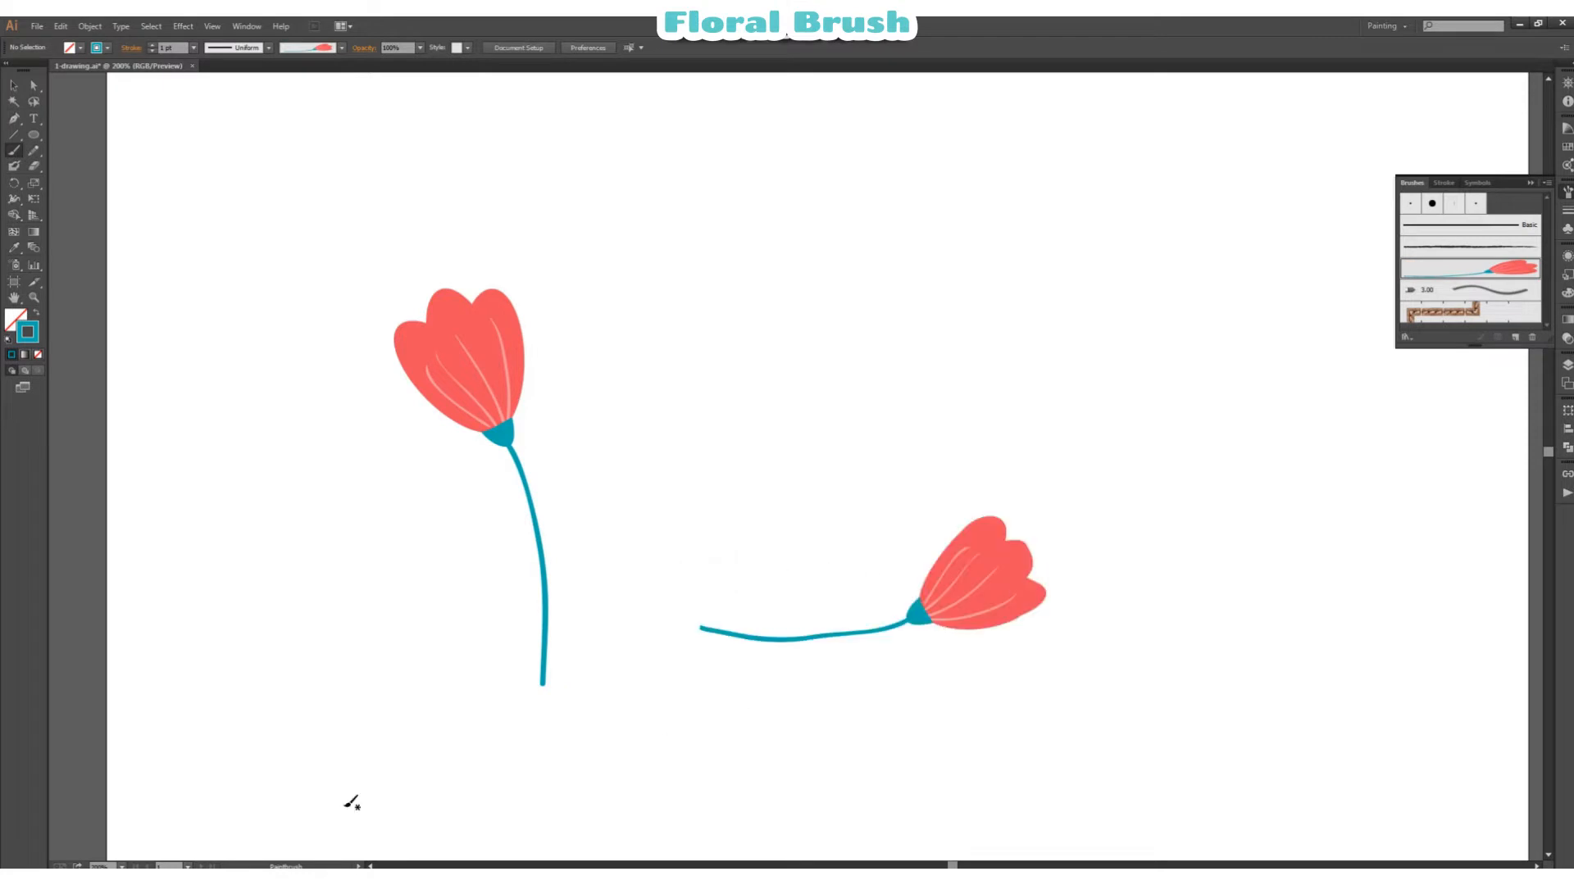
left_click(121, 866)
left_click(154, 693)
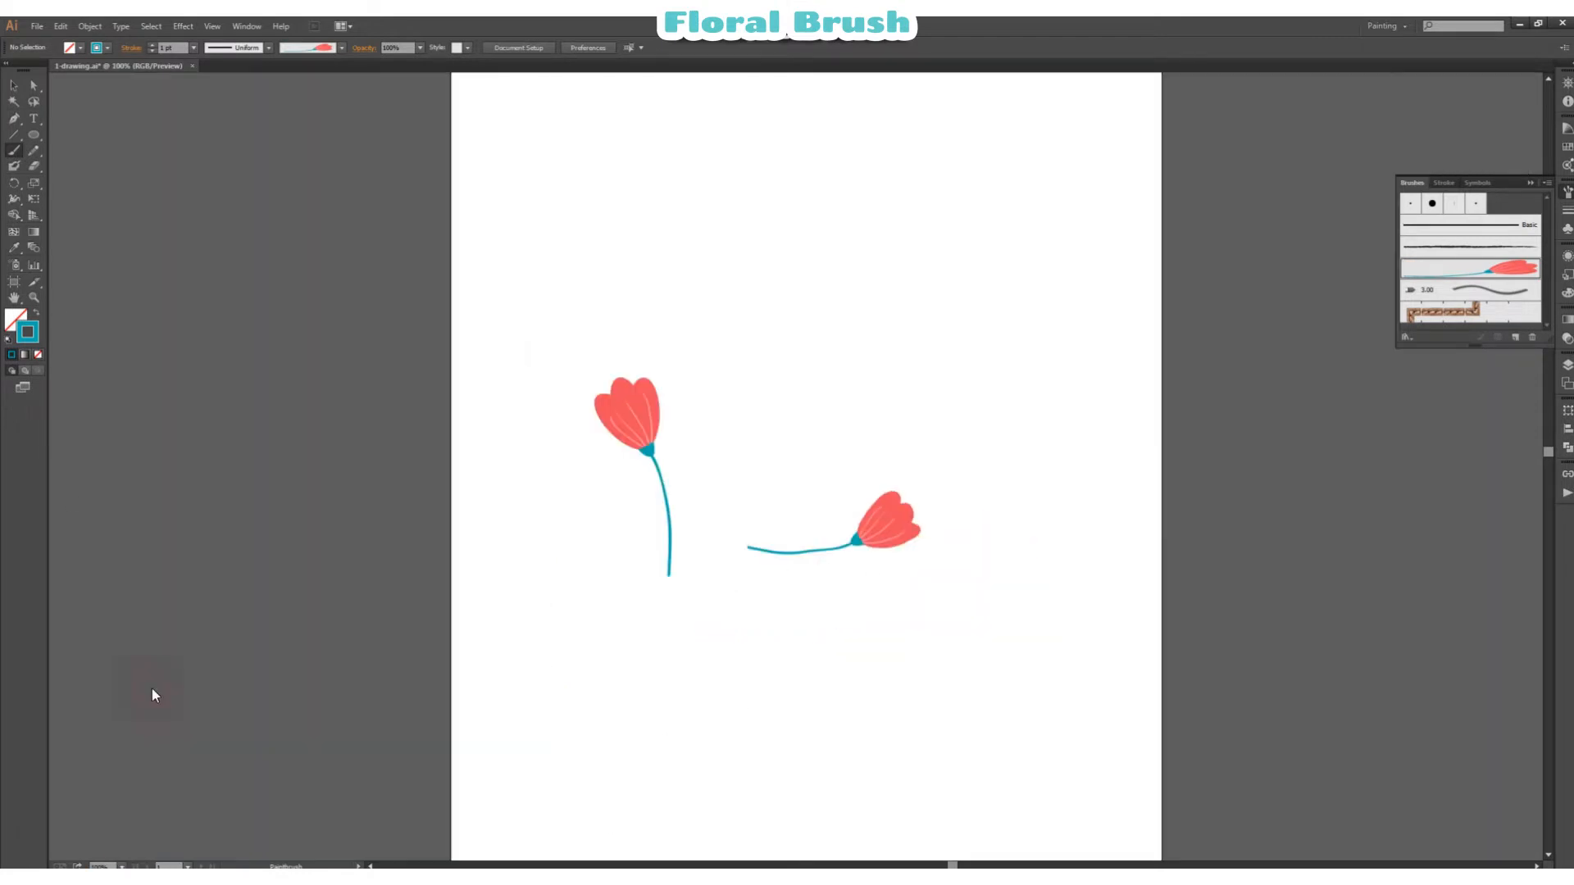
mouse_move(730, 429)
left_mouse_down()
mouse_move(860, 435)
mouse_move(948, 408)
left_mouse_up()
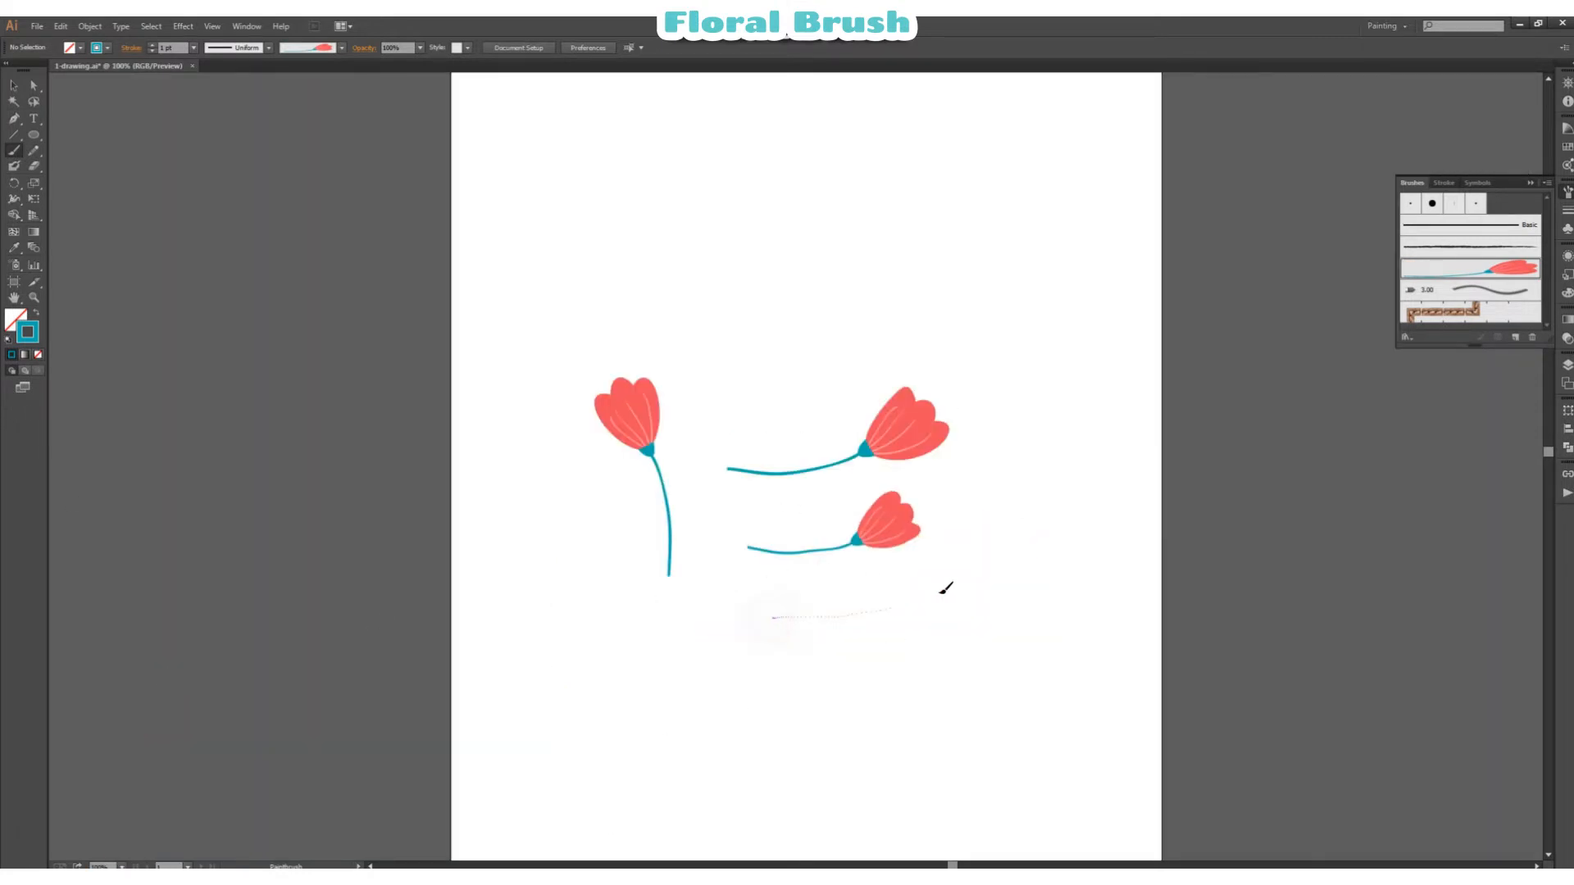
left_click_drag(979, 577, 981, 576)
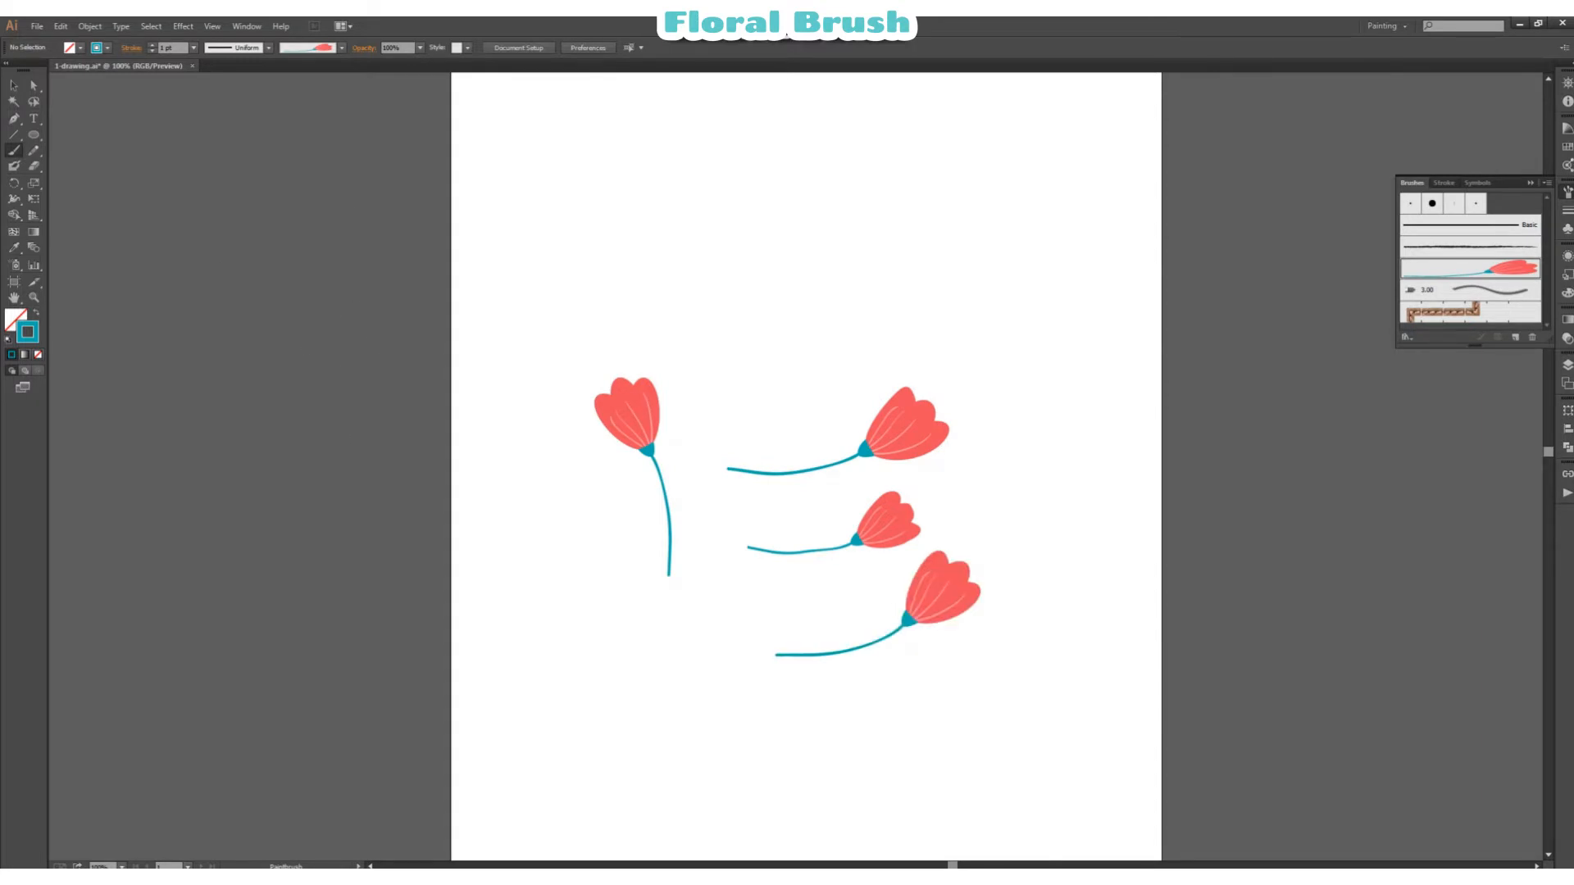
Step: Delete the three test strokes and move the original flower to the artboard's upper-left corner
key("v")
left_click_drag(878, 334, 953, 653)
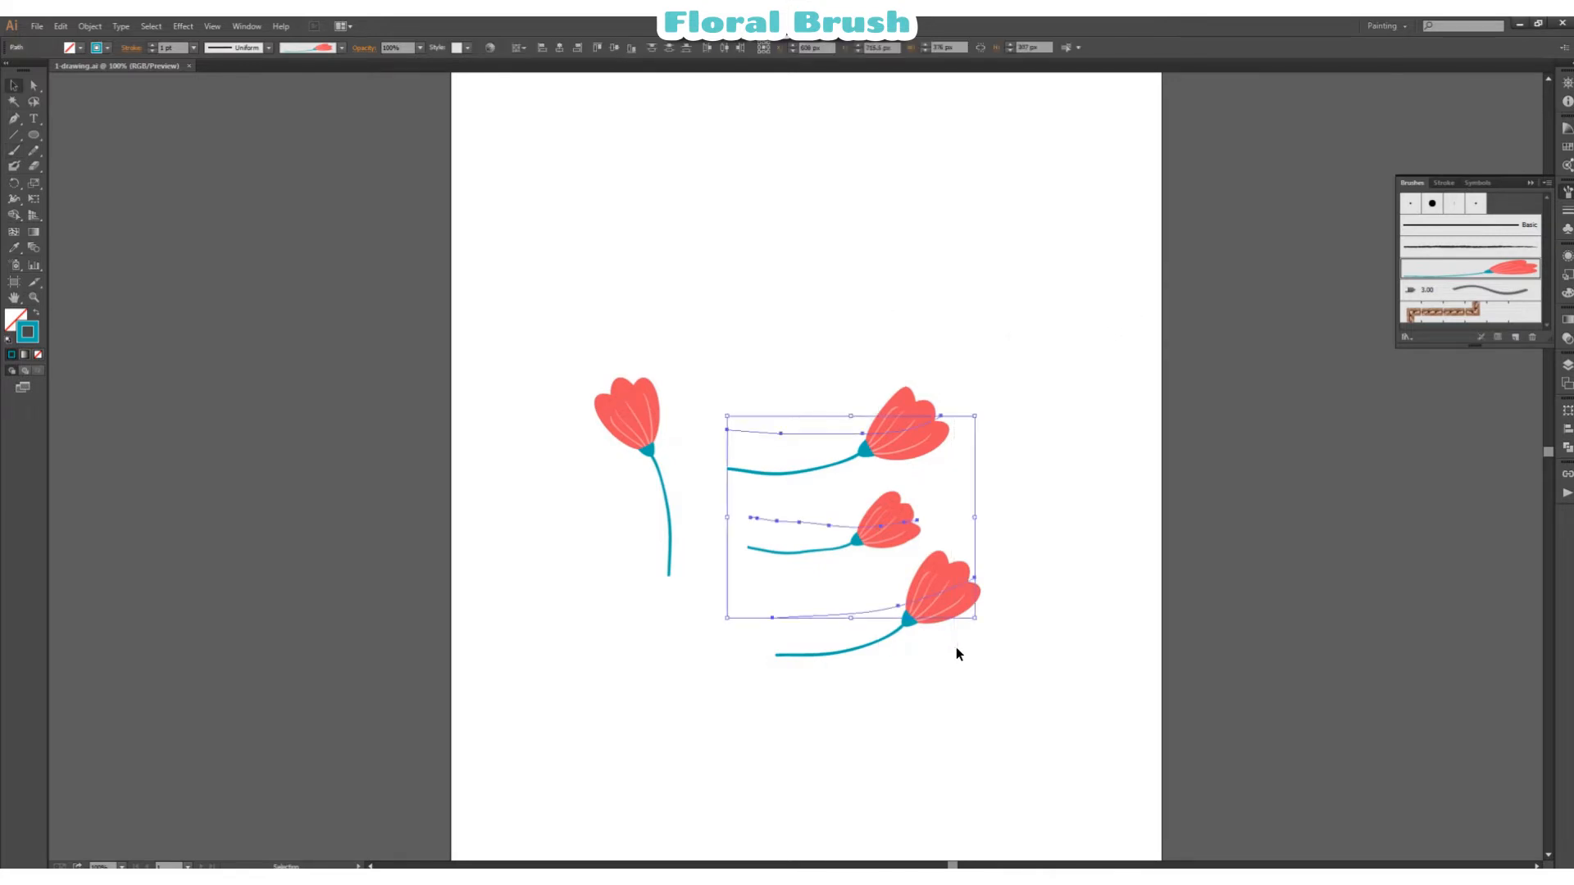
key("Delete")
left_click_drag(657, 443, 564, 189)
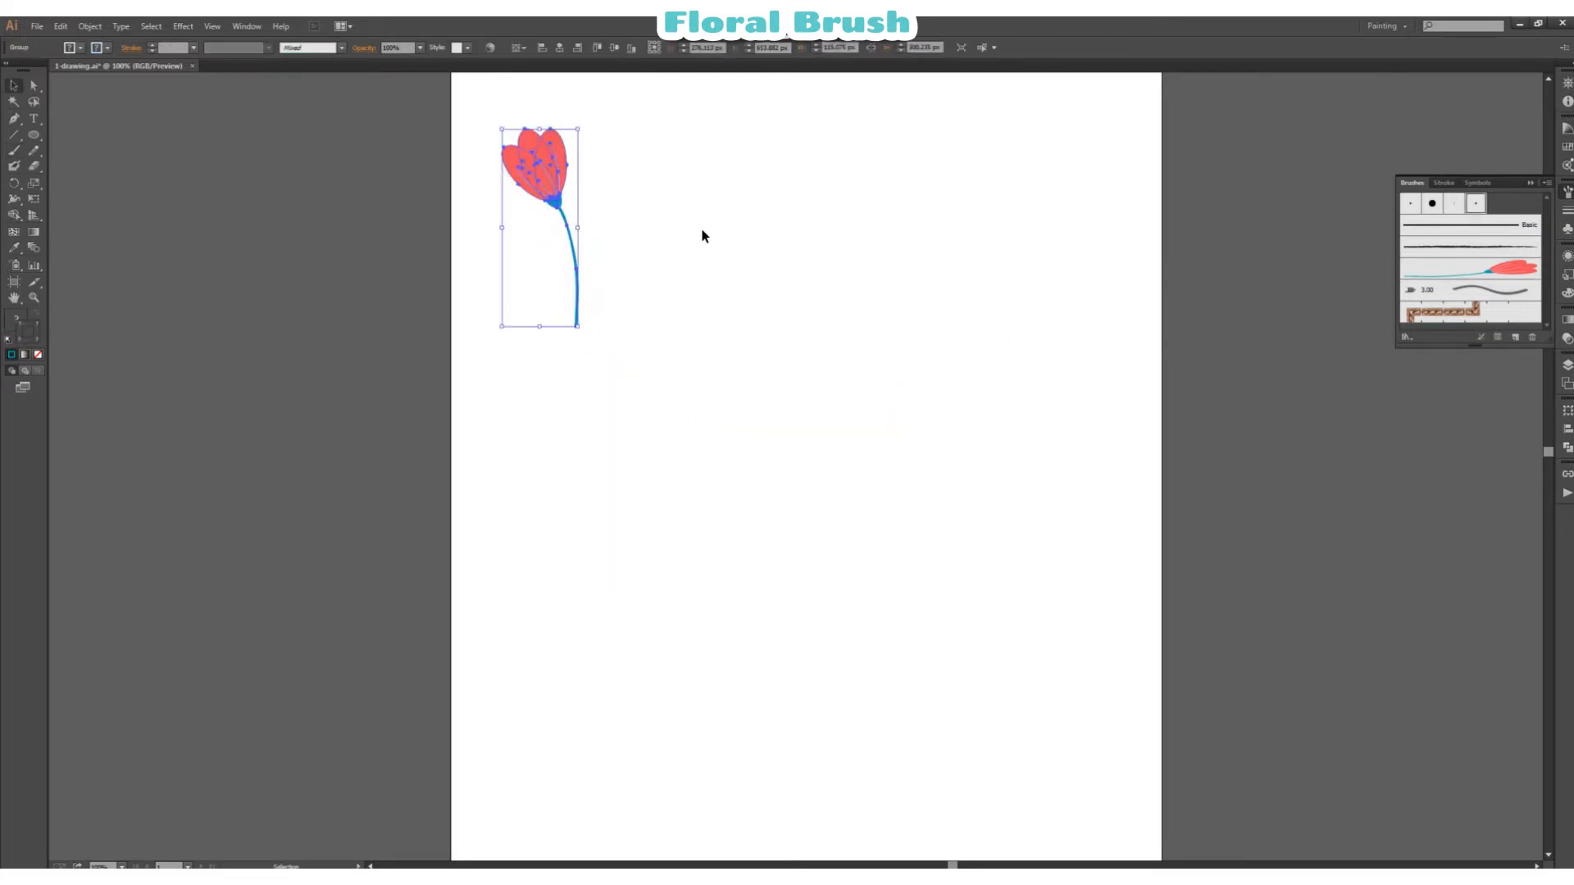
left_click(702, 235)
Step: Sample the petals' red fill and draw an upright ellipse about 30 px wide and 47 px tall beside the flower
key("z")
left_click(689, 187)
left_click(1056, 620)
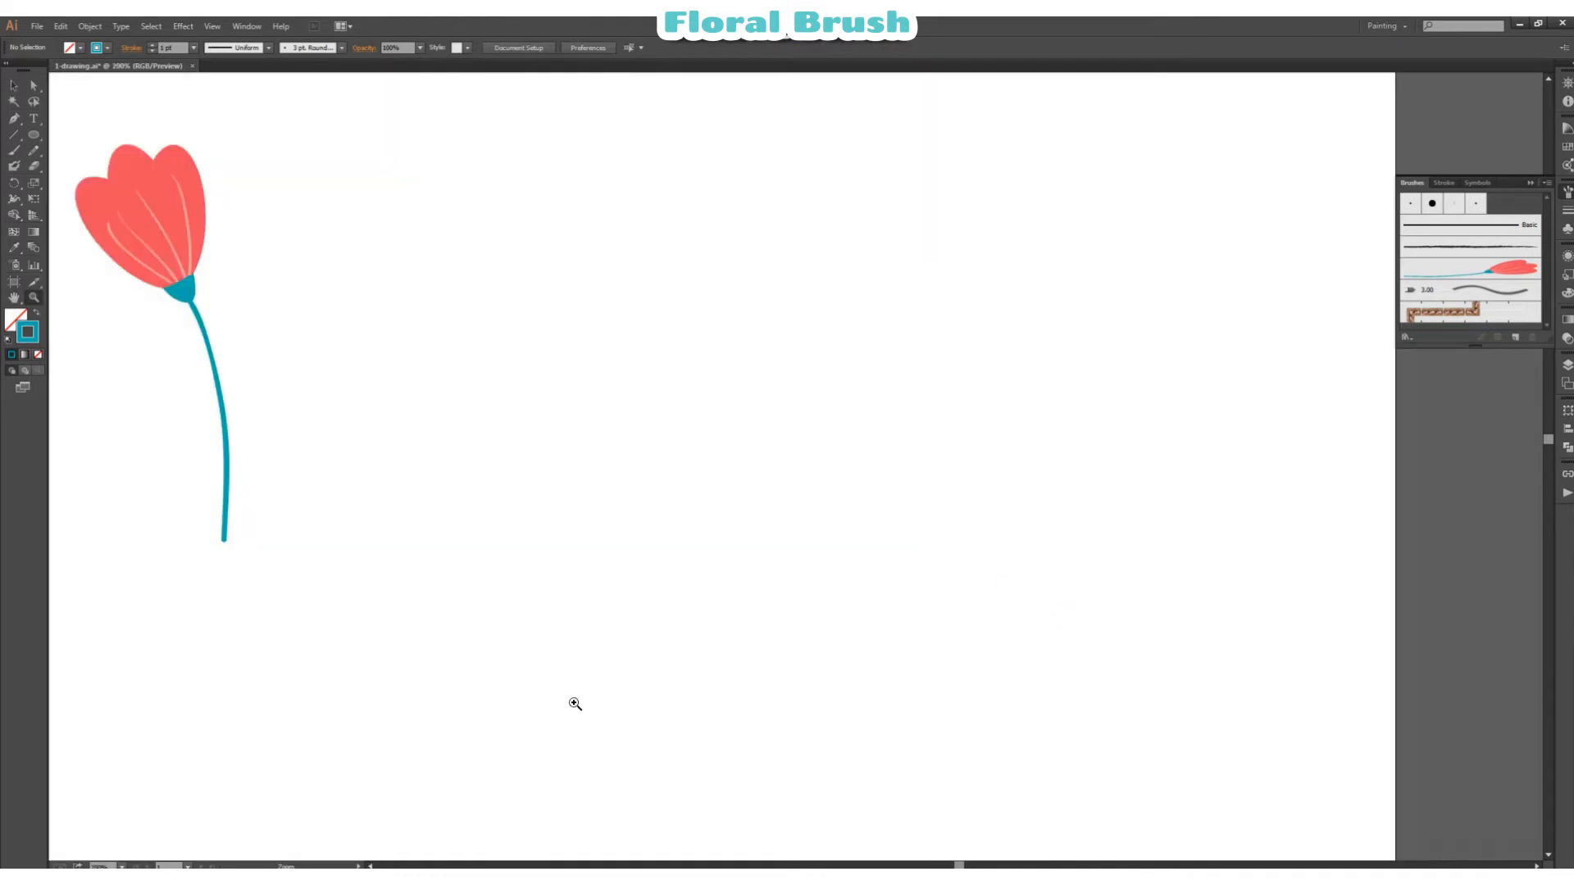
left_click(370, 866)
scroll(642, 496, "up", 1)
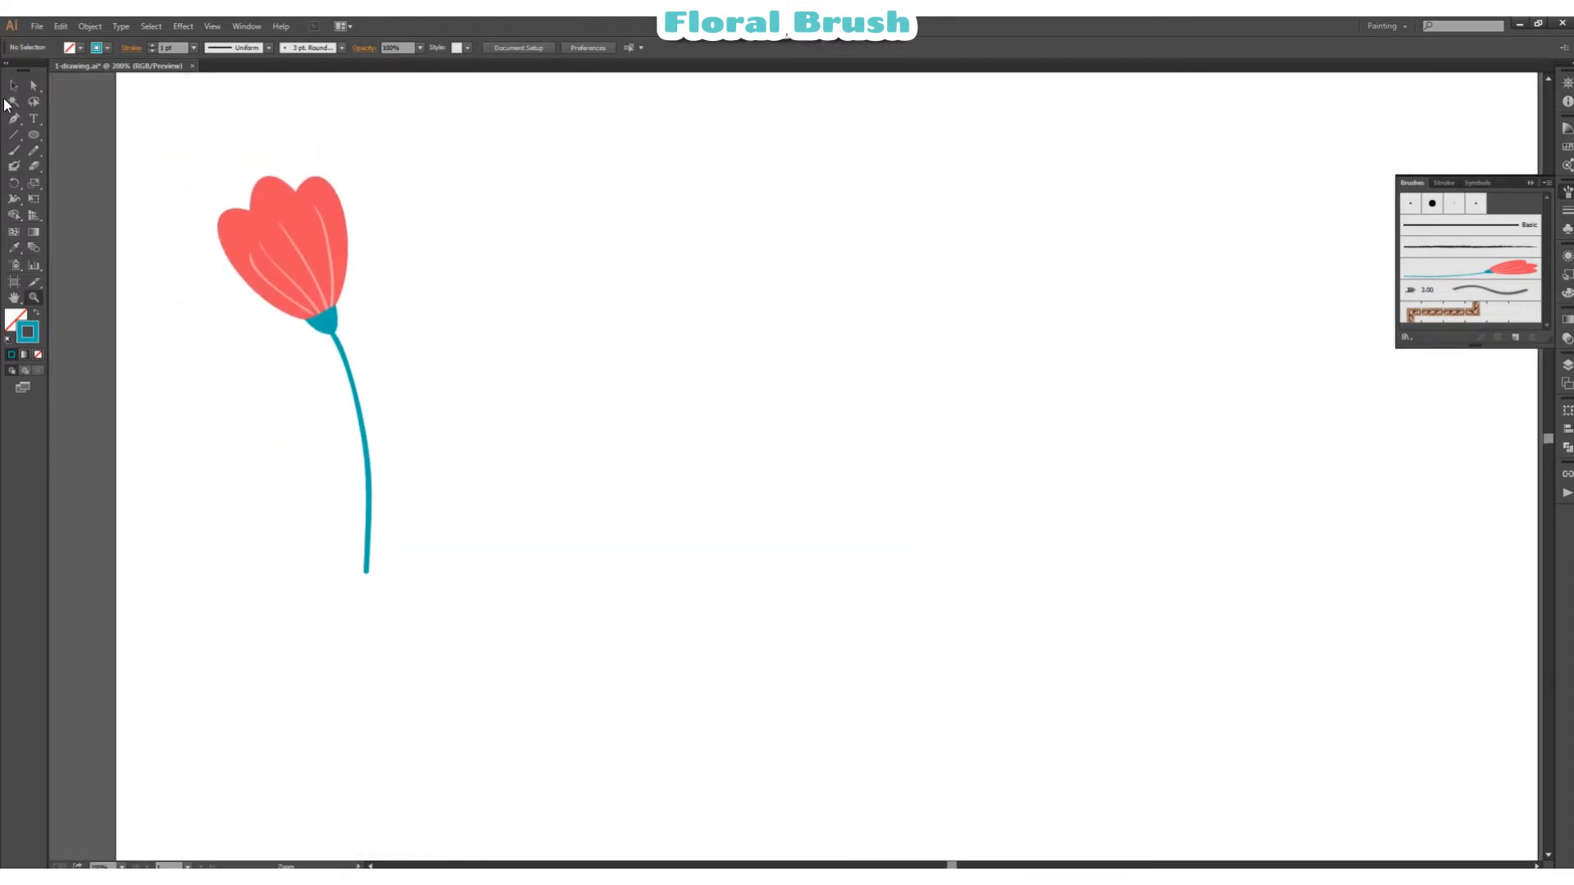
left_click(12, 89)
left_click(541, 227)
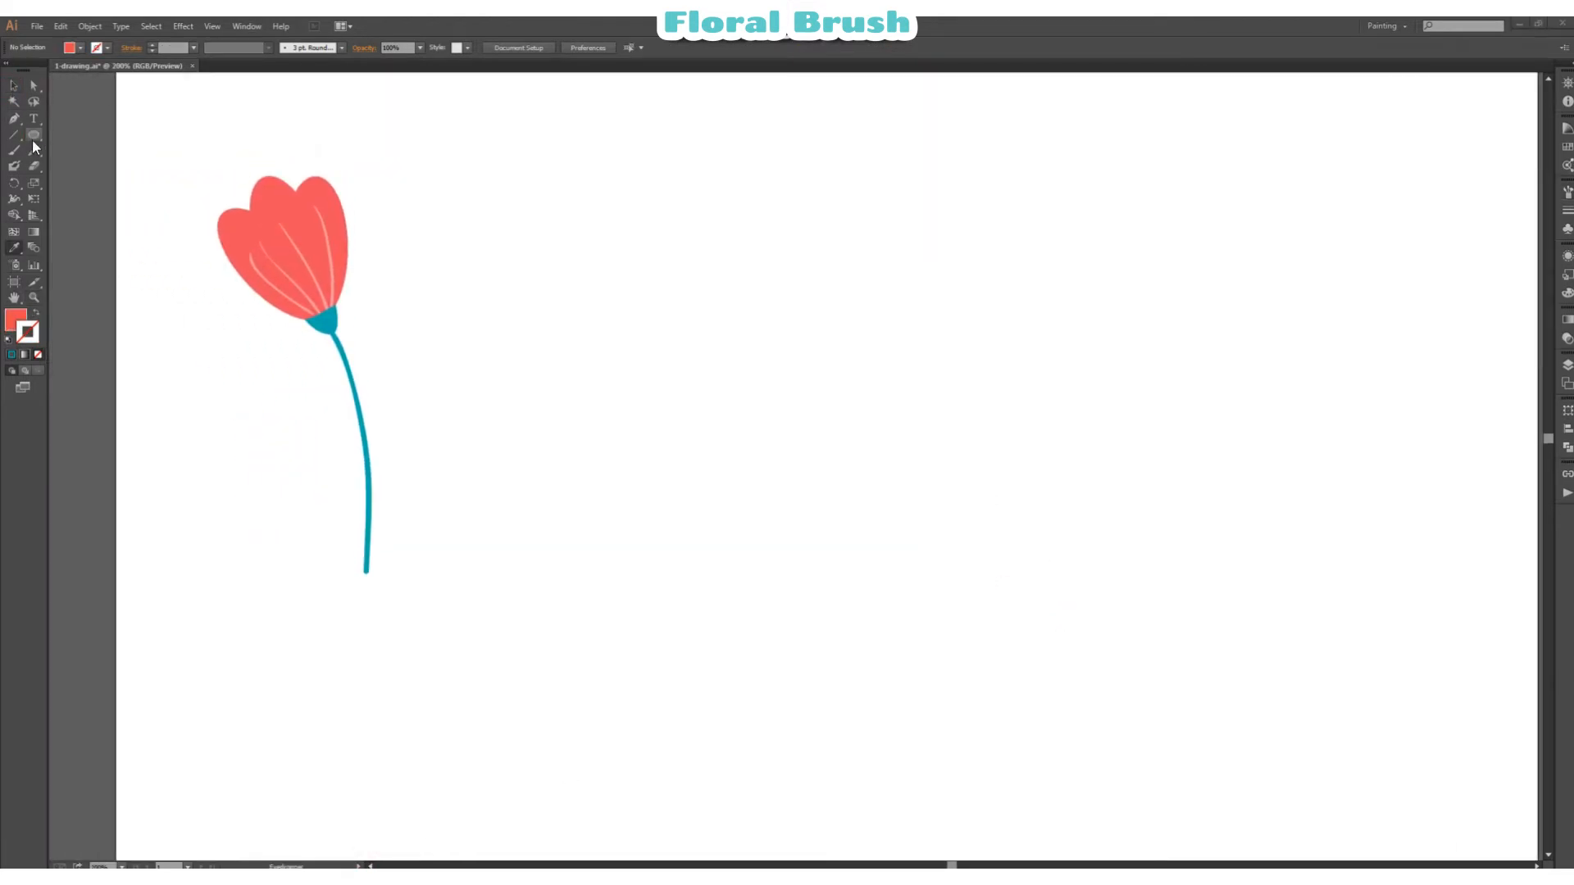
left_click(34, 137)
left_click_drag(636, 358, 676, 422)
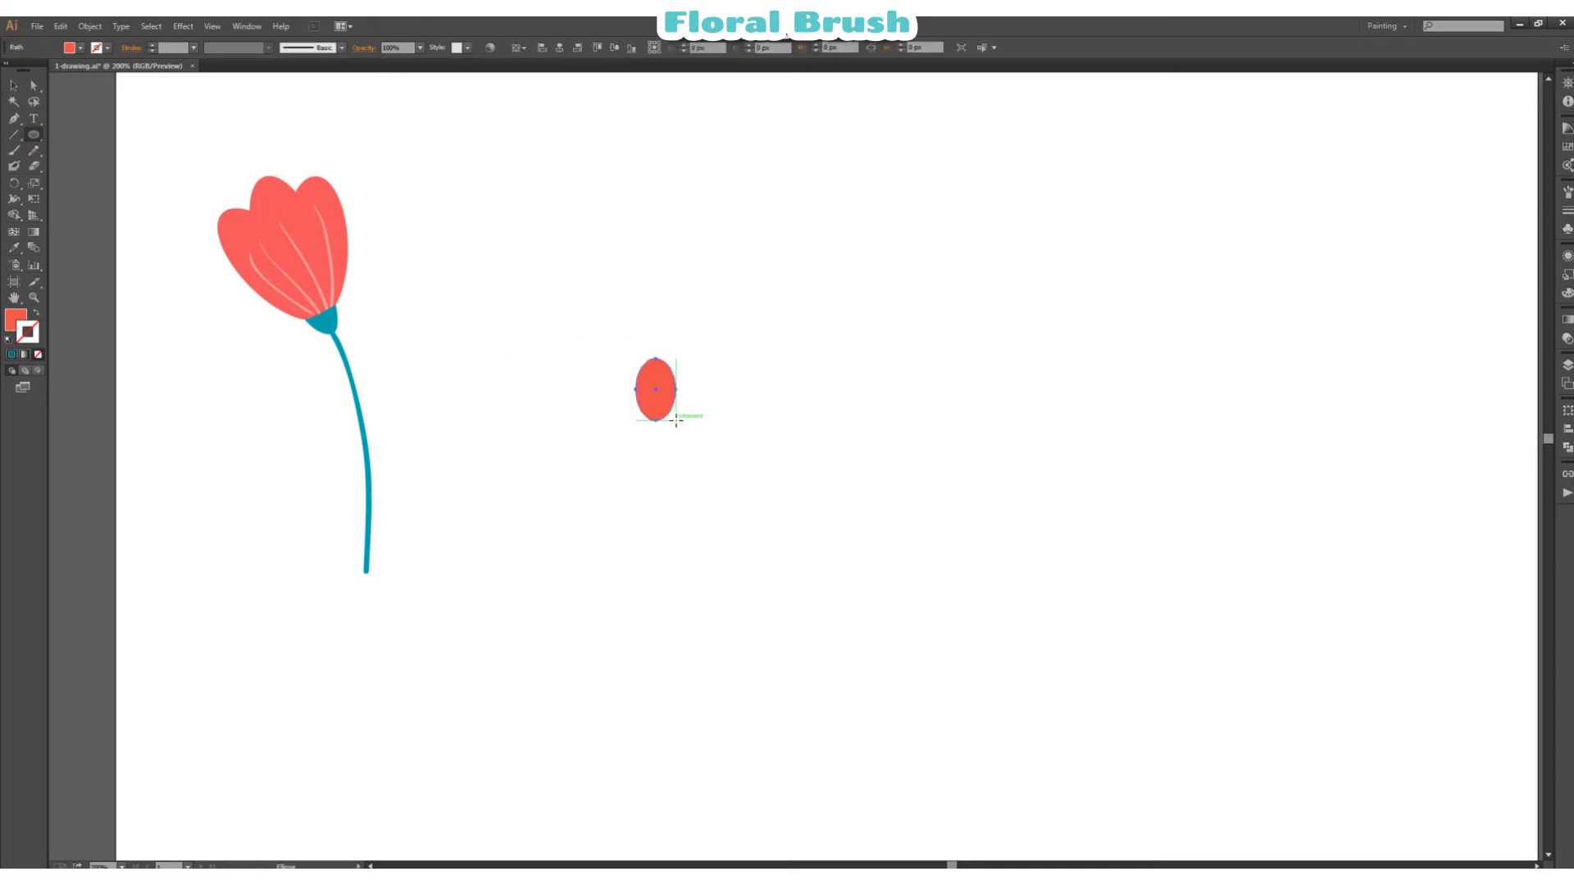
key("v")
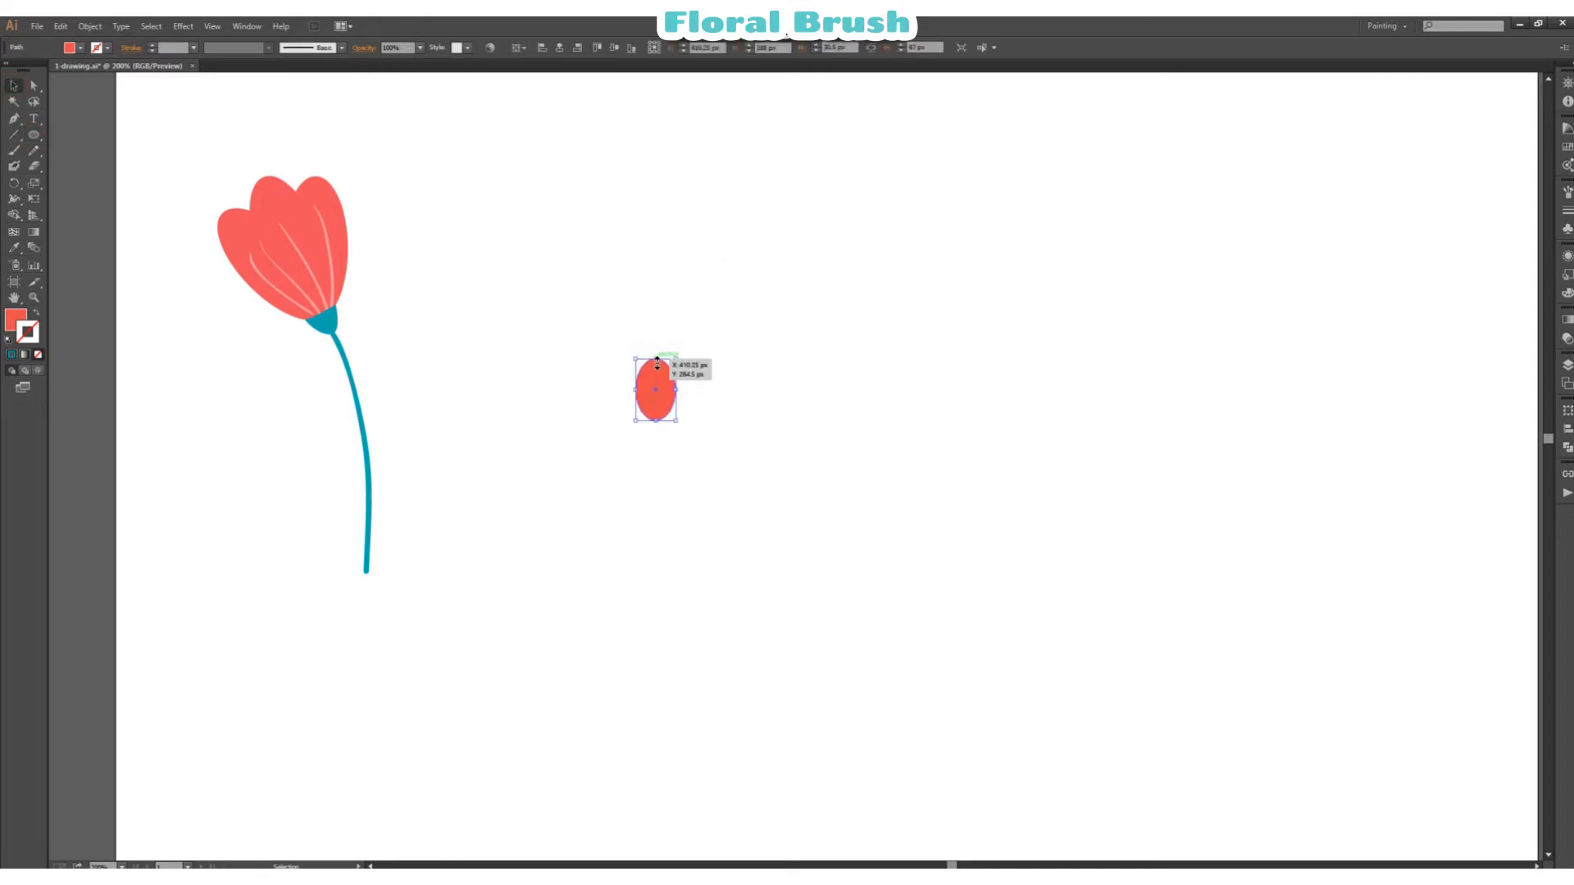
Step: Widen the red ellipse and build four overlapping, rotated petals from copies of it to its right
left_click_drag(676, 390, 805, 397)
left_click(799, 397)
left_click_drag(809, 396, 851, 410)
left_click(946, 312)
left_click(843, 377)
left_click(800, 398)
left_click_drag(826, 465, 920, 396)
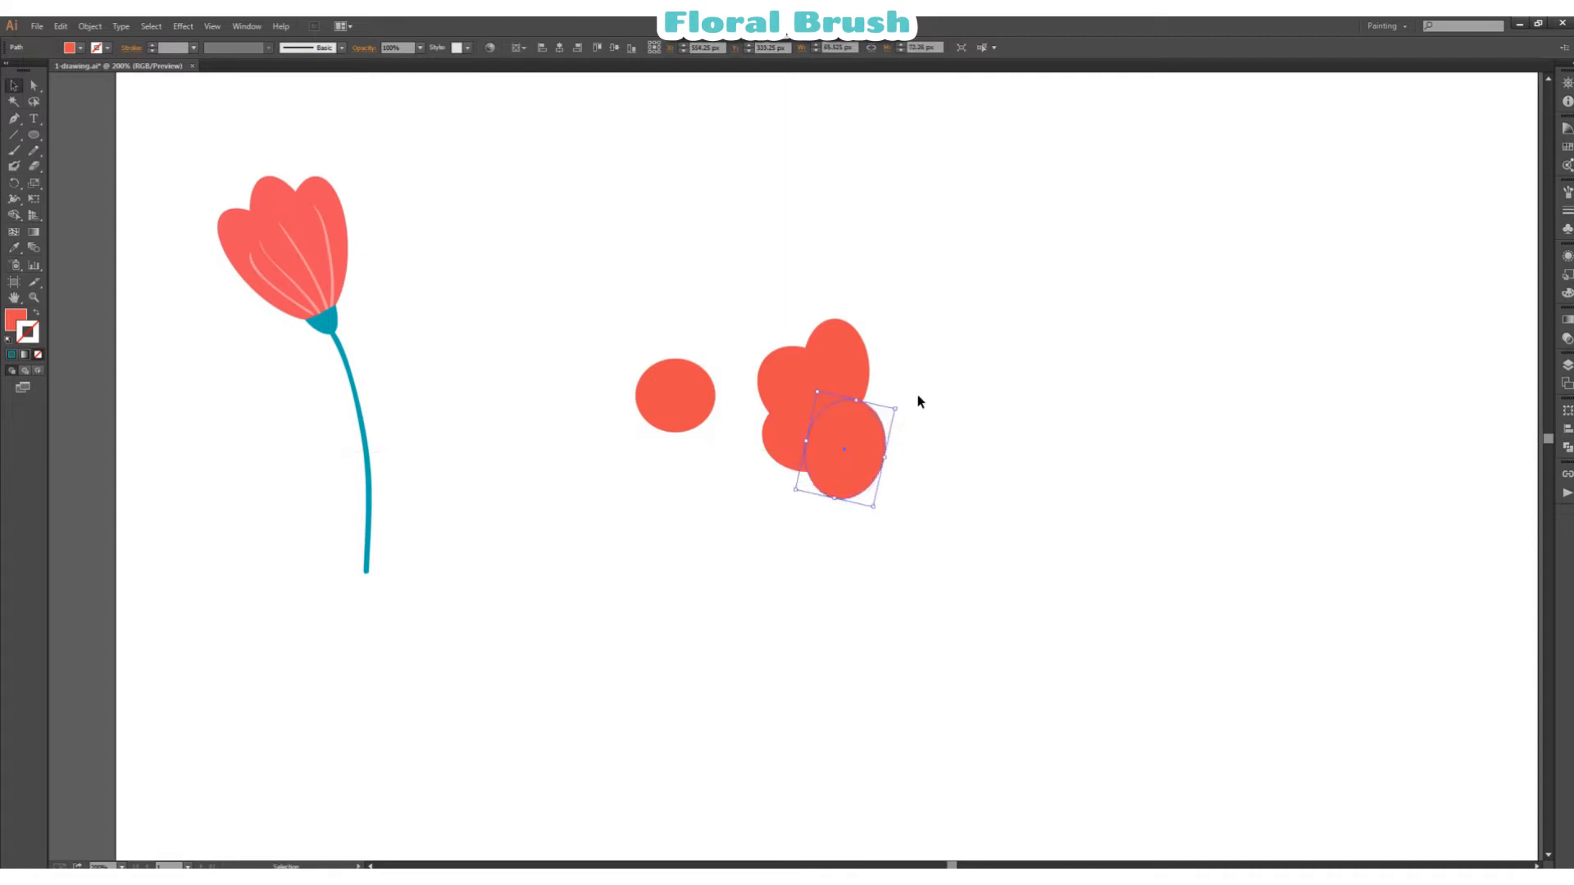
Step: Nudge the lower-left petal and the bottom petal slightly outward from the cluster's centre
left_click(921, 397)
left_click_drag(807, 449, 806, 450)
left_click_drag(853, 476, 853, 484)
left_click(955, 396)
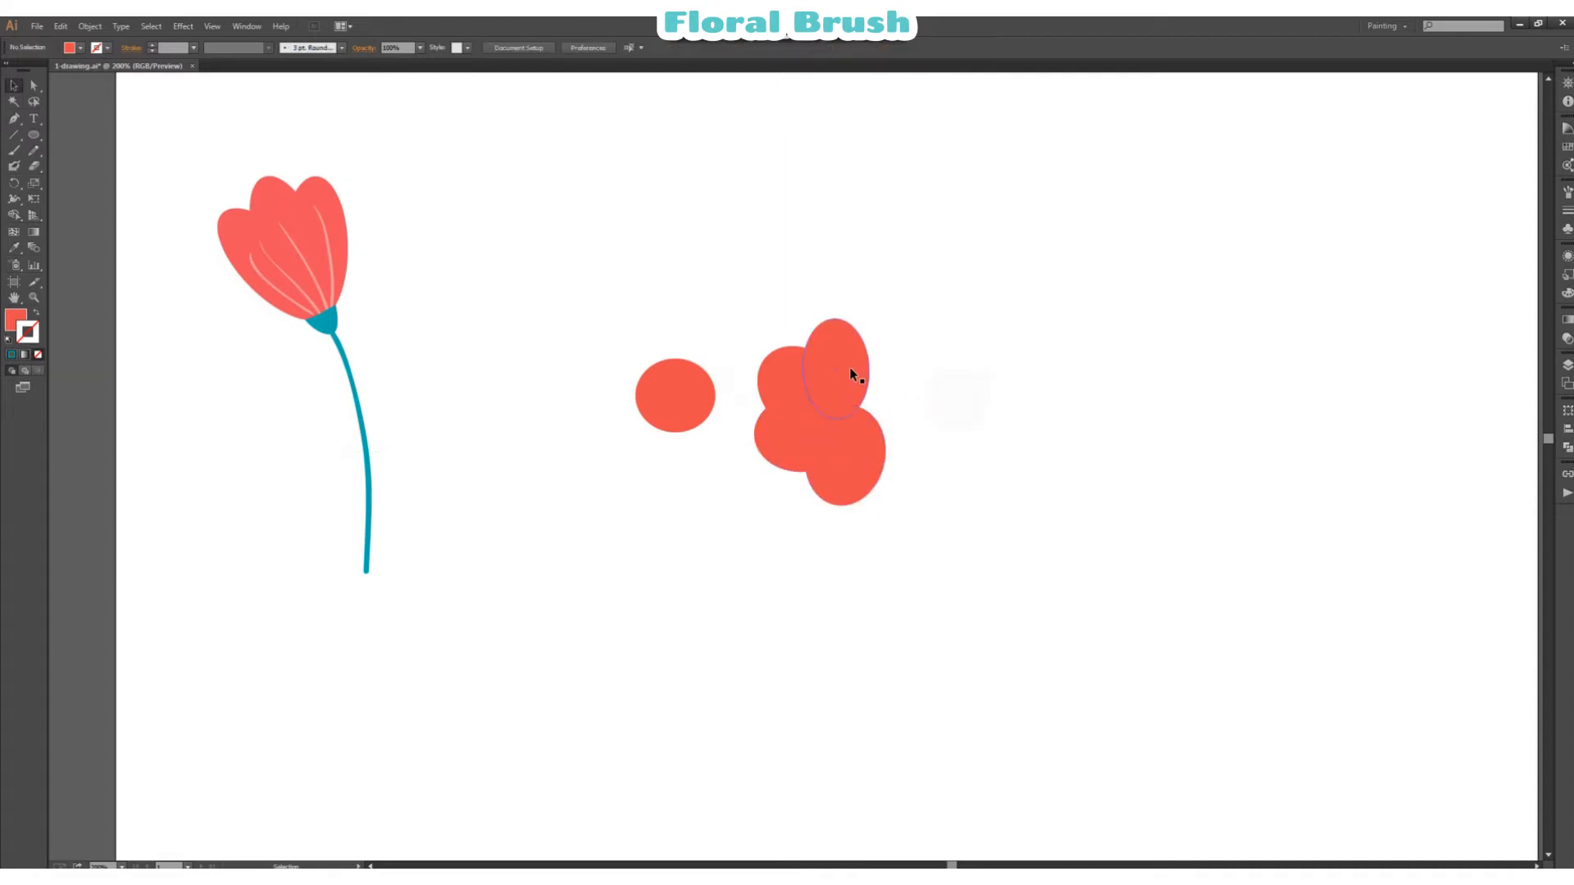
Step: Copy the top petal to the upper right of the cluster and rotate it to point outward
left_click_drag(849, 368, 907, 363)
left_click_drag(931, 310, 954, 361)
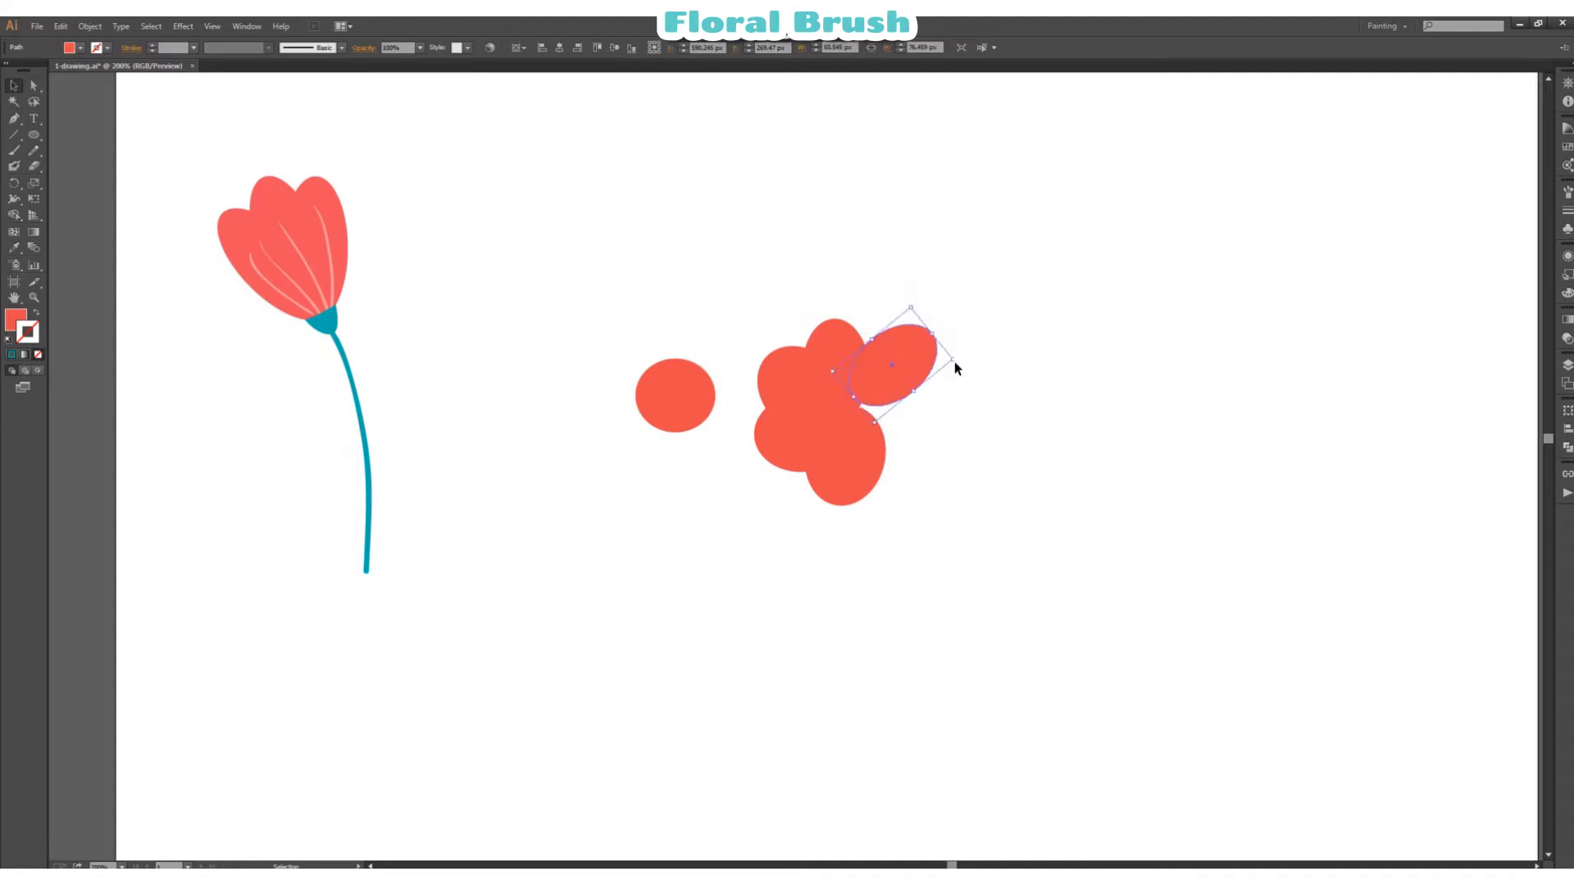
left_click(954, 361)
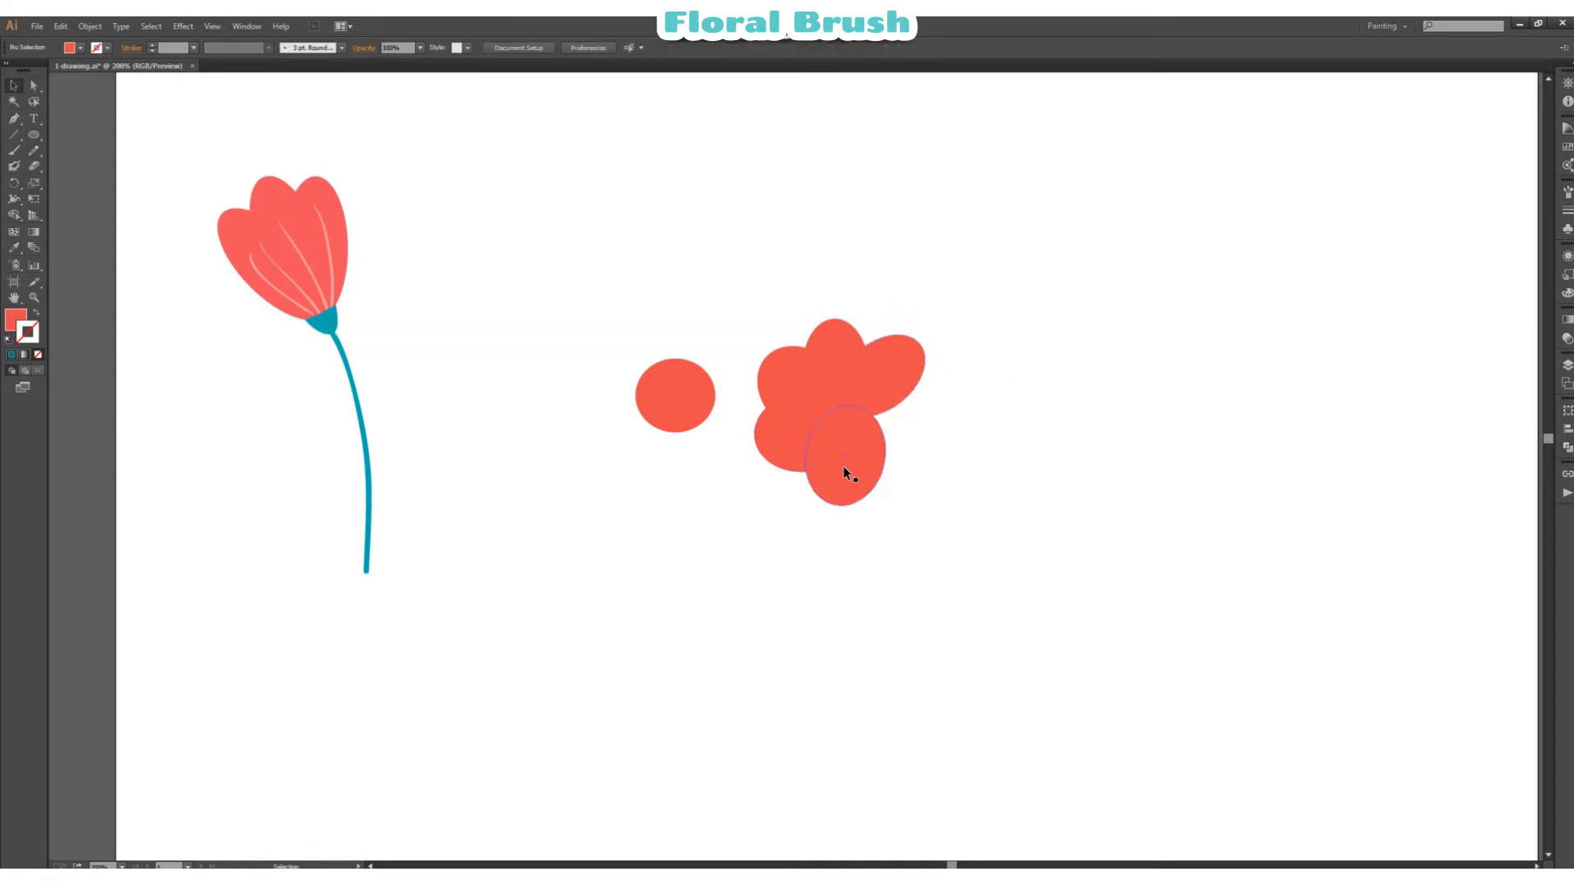
Step: Copy the bottom petal to the lower right of the cluster, rotate it outward and fit it against its neighbours
left_click_drag(843, 466, 899, 453)
left_click_drag(958, 400, 883, 367)
left_click(957, 424)
left_click_drag(924, 461, 973, 446)
left_click_drag(912, 458, 895, 445)
Step: Shift the bottom petal and narrow the bottom, lower-left and upper-left petals to even out the flower
left_click_drag(839, 488, 838, 489)
left_click(780, 380)
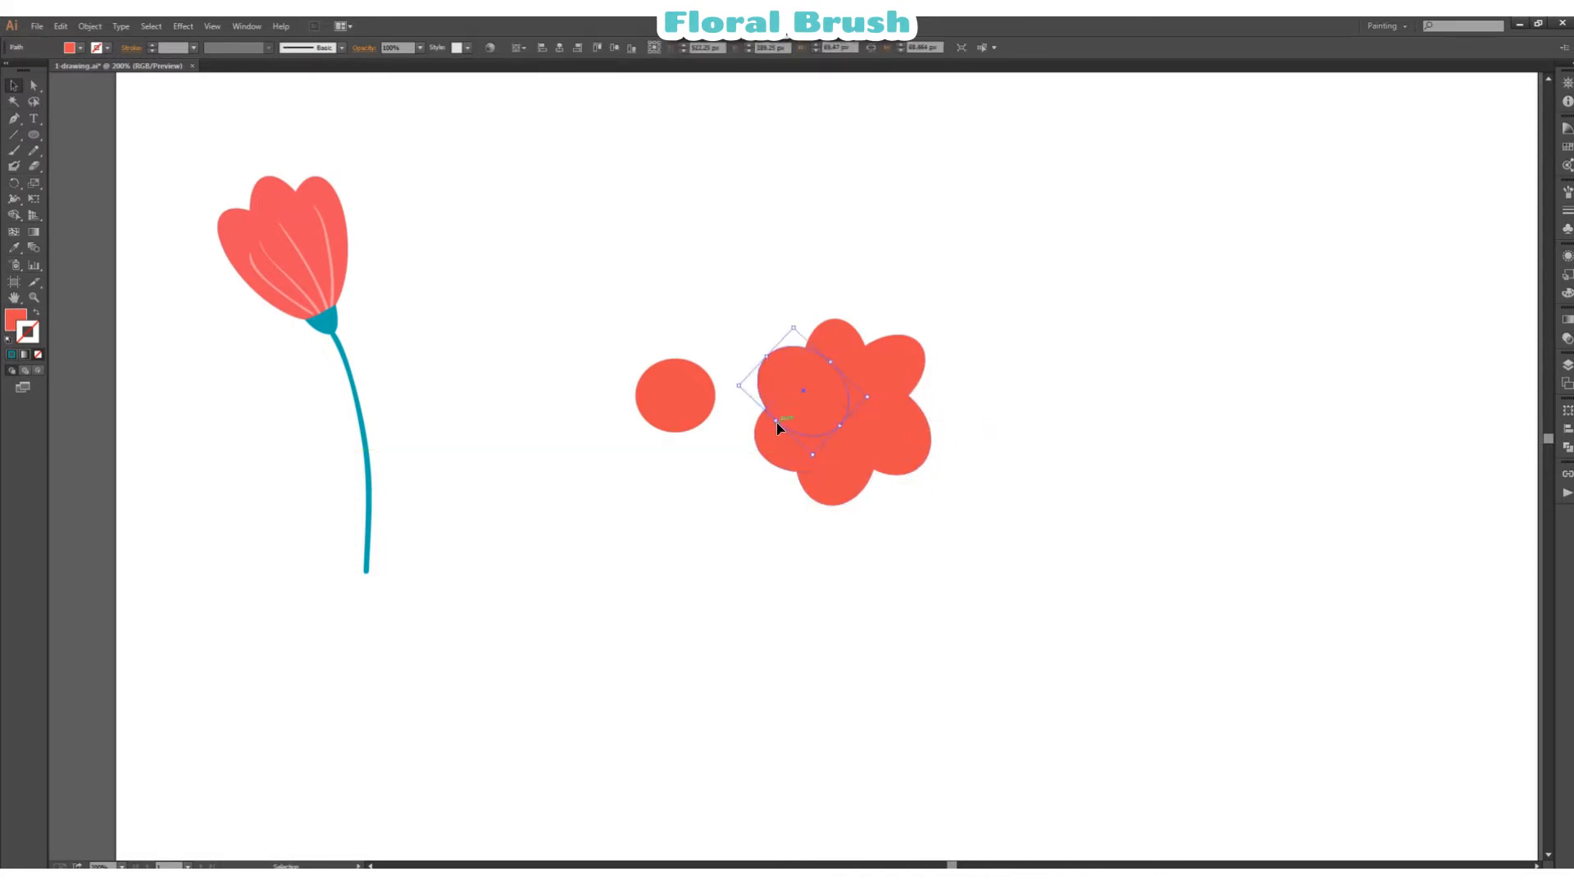
left_click_drag(776, 422, 810, 450)
left_click(1034, 353)
left_click(854, 474)
left_click(1011, 455)
left_click(808, 445)
left_click_drag(800, 391, 828, 424)
left_click(1094, 388)
left_click(782, 361)
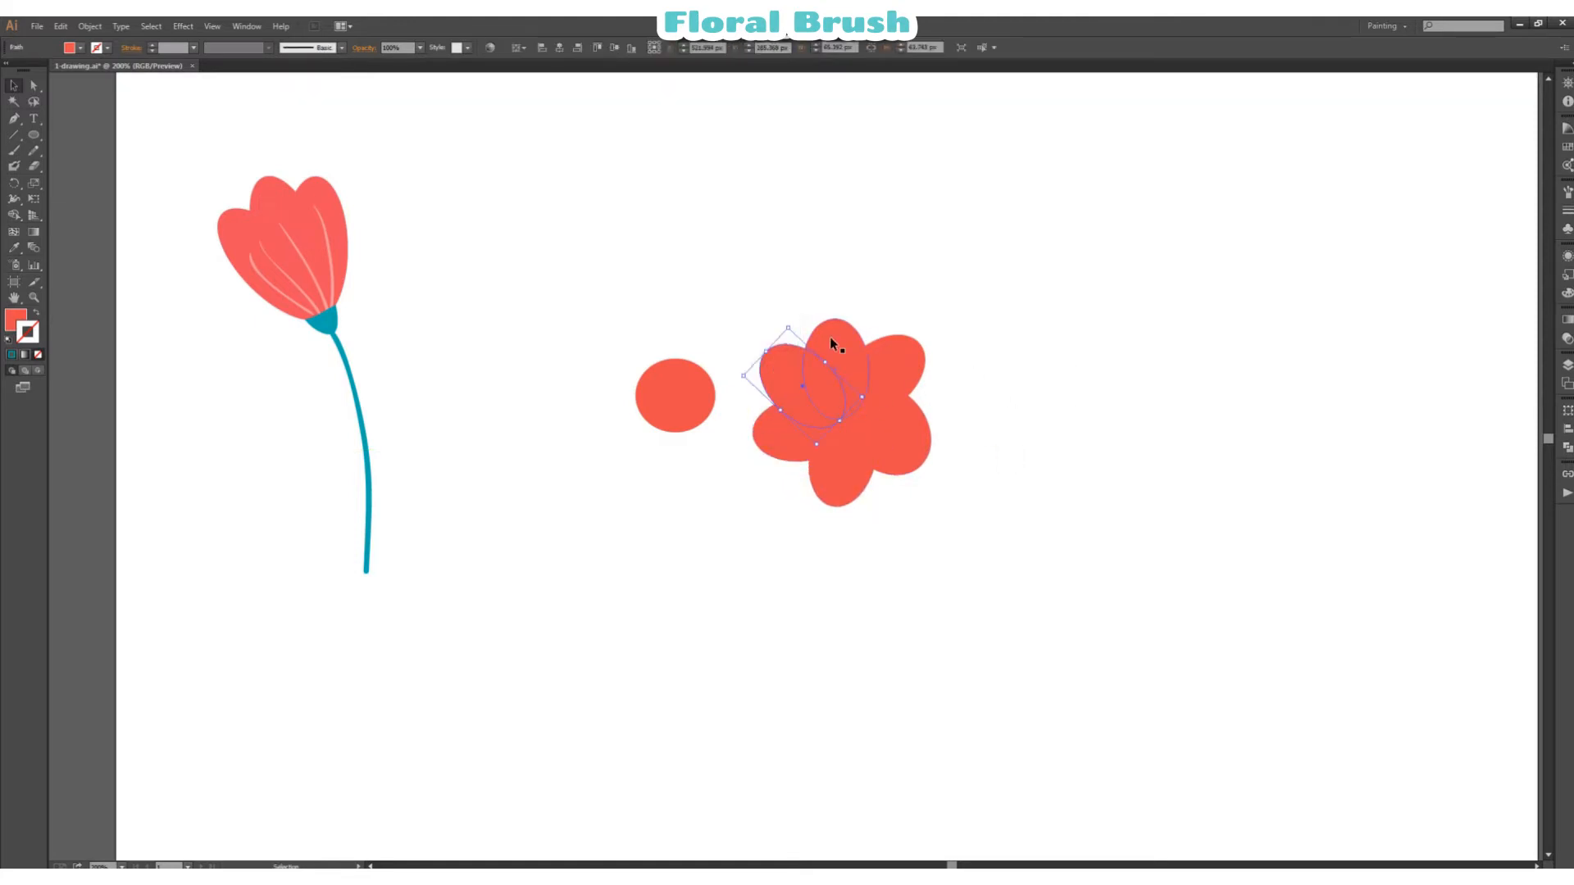
Step: Move the top, upper-right and lower-right petals slightly outward to balance the six-petal flower
left_click_drag(833, 331, 834, 319)
left_click(1086, 301)
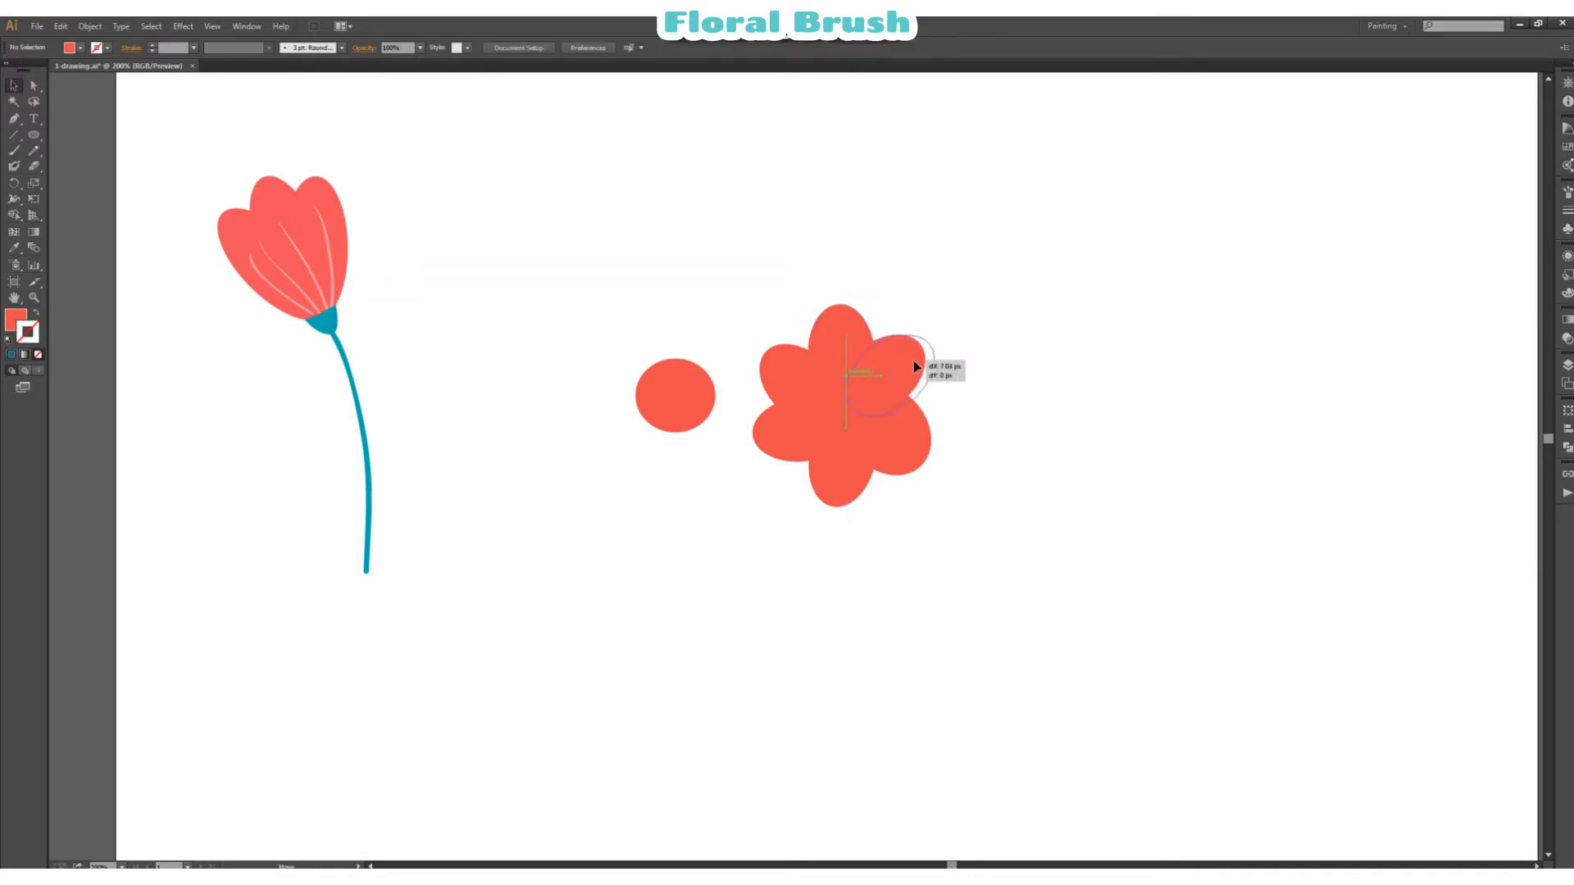
left_click_drag(916, 366, 918, 365)
left_click_drag(910, 454, 914, 459)
Step: Unite the six overlapping petals into a single flower shape with Pathfinder
left_click_drag(990, 300, 763, 527)
left_click(1567, 446)
left_click(1414, 431)
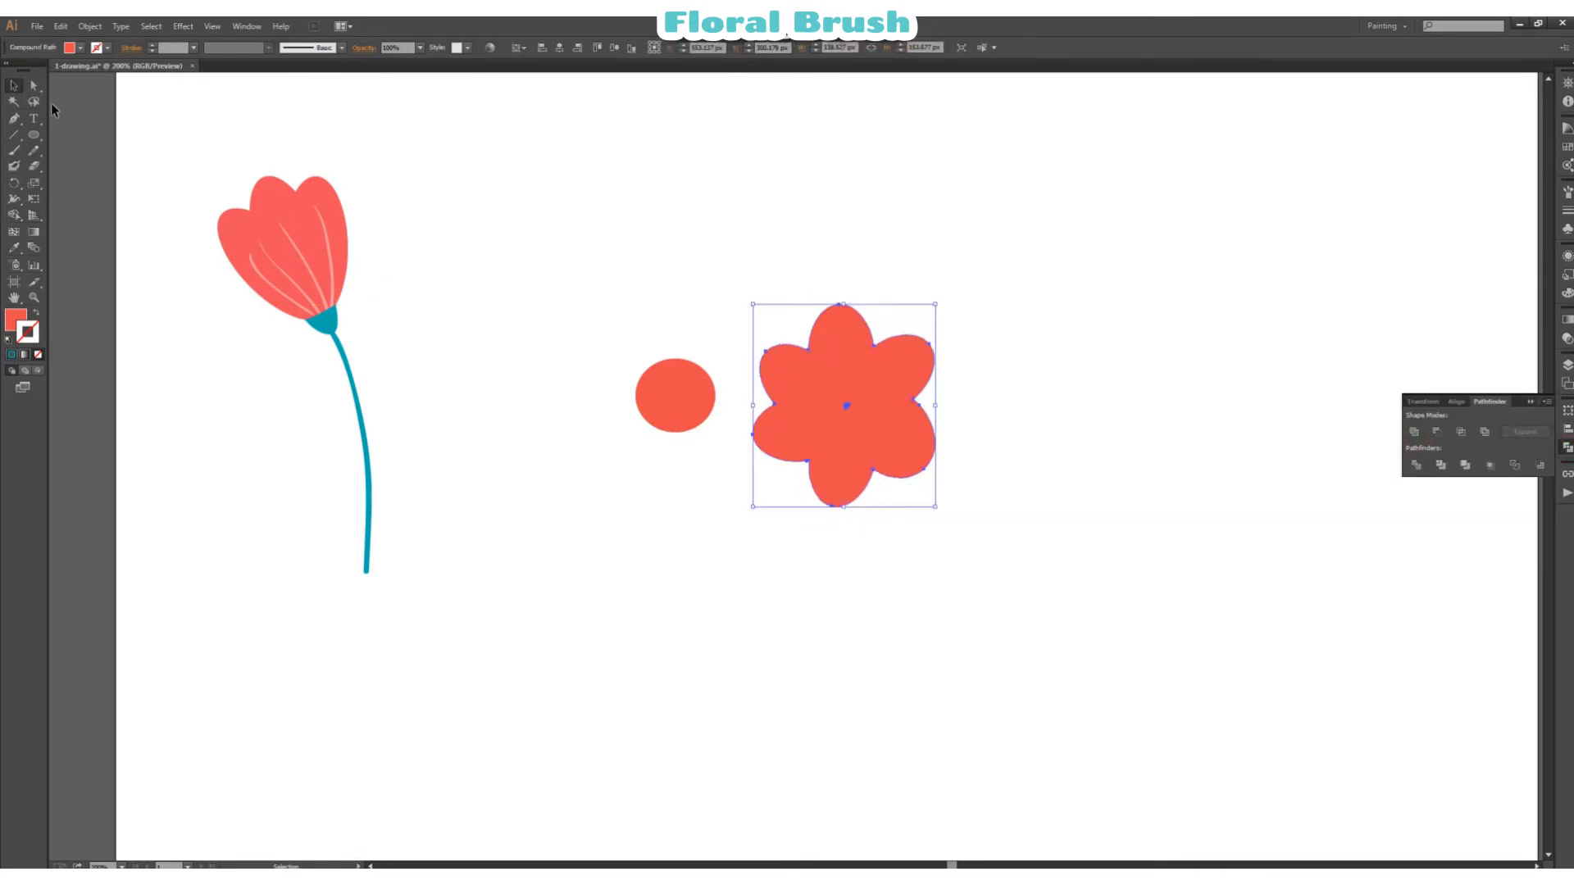
Step: Draw a yellow-filled circle without a stroke in the middle of the united six-petal flower
left_click_drag(35, 86, 72, 103)
left_click(1046, 338)
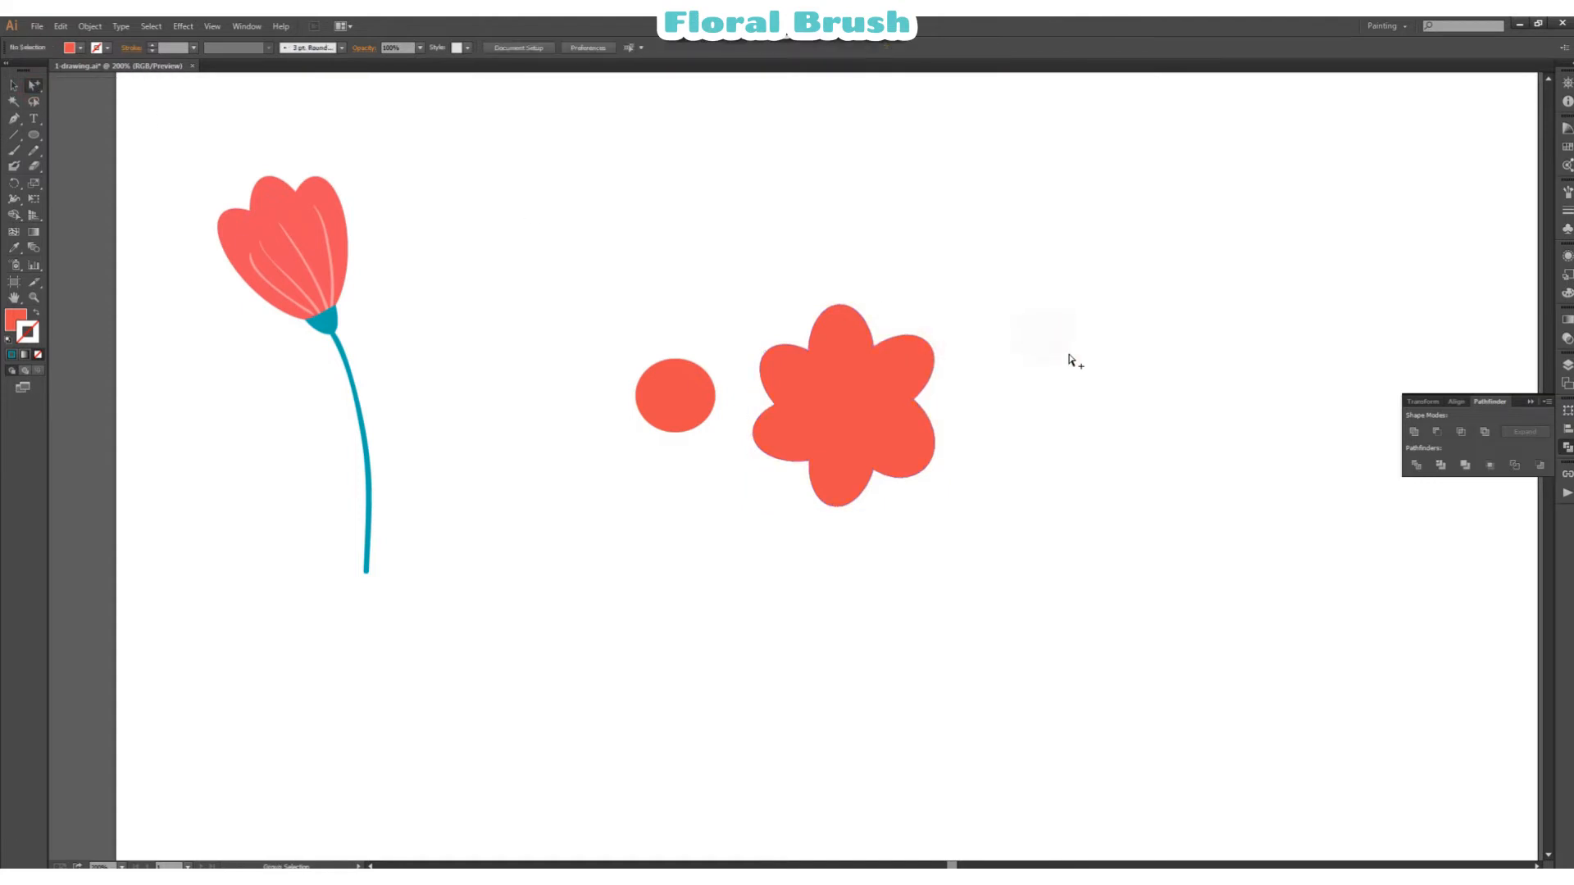
key("v")
left_click(1567, 446)
left_click(1568, 365)
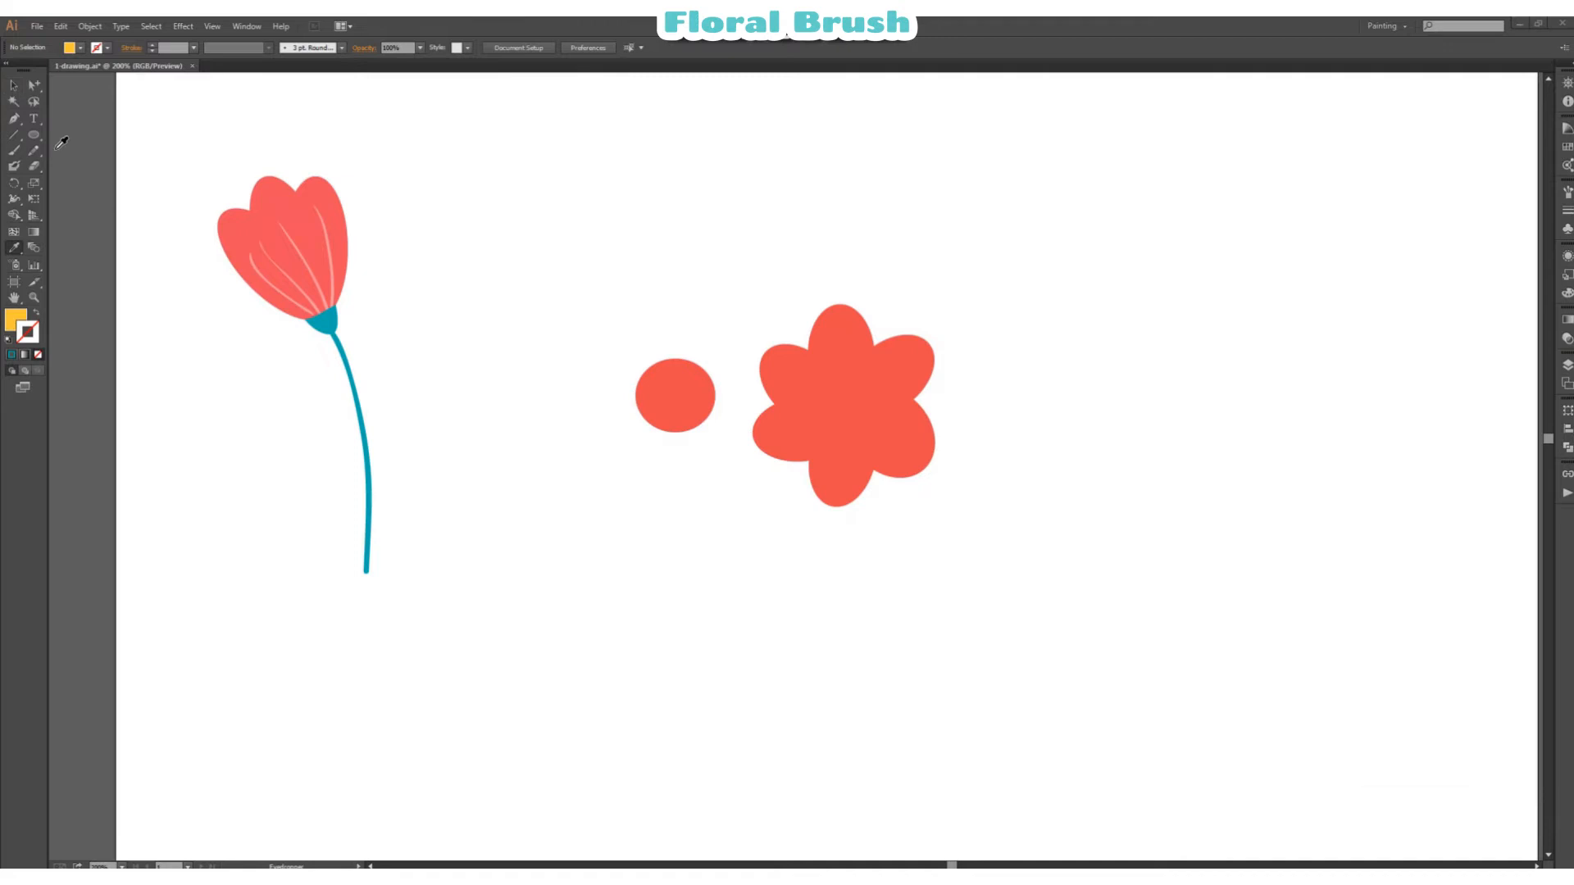
left_click(34, 135)
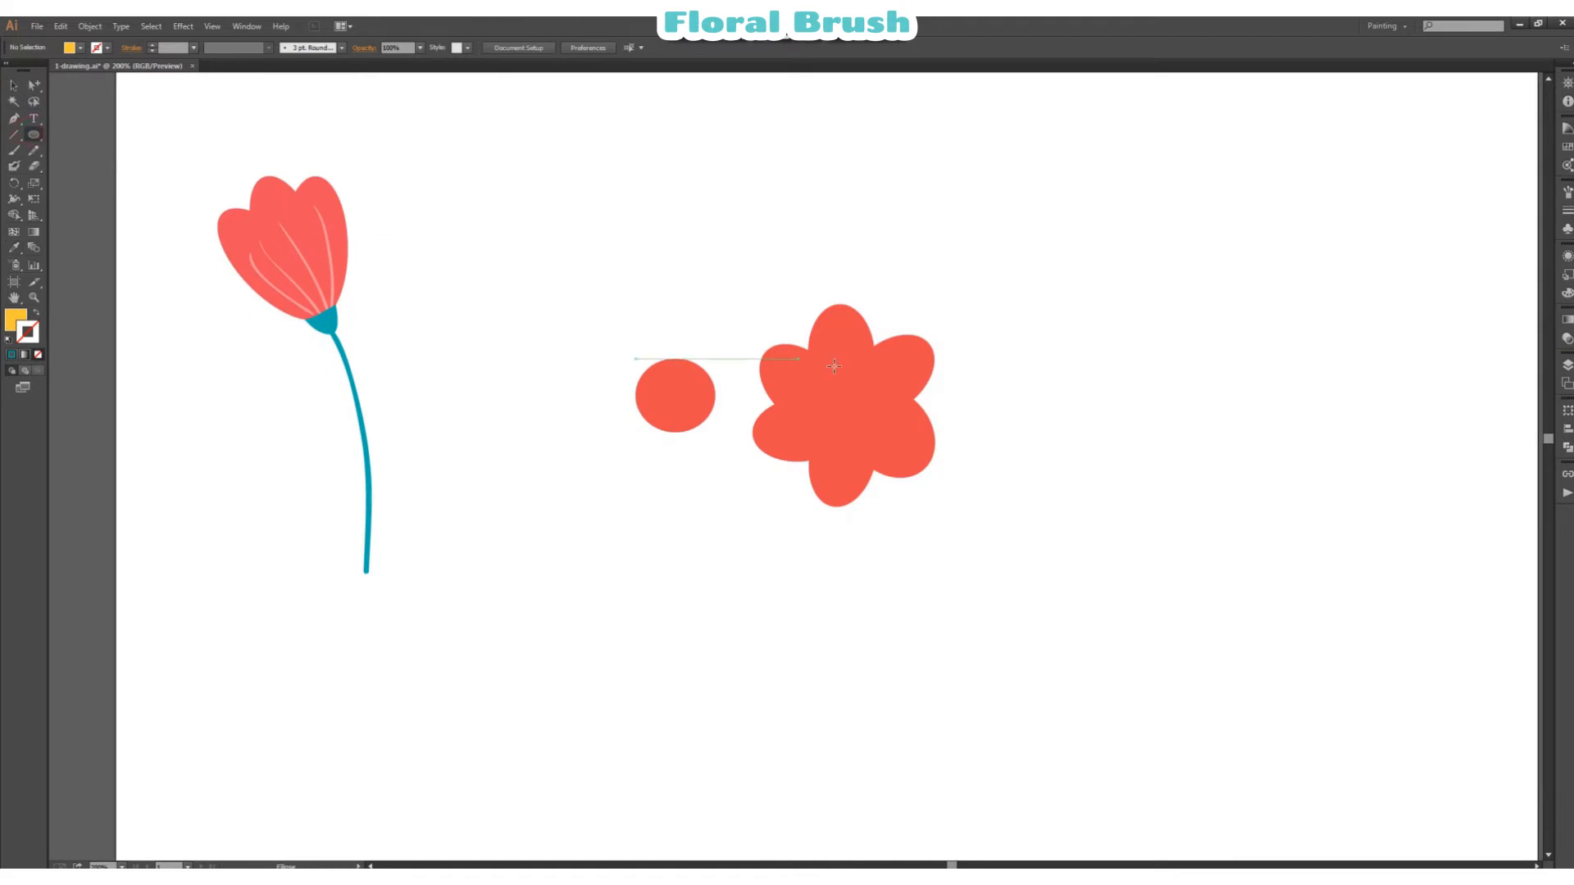
left_click_drag(821, 387, 877, 406)
key("v")
left_click(1086, 379)
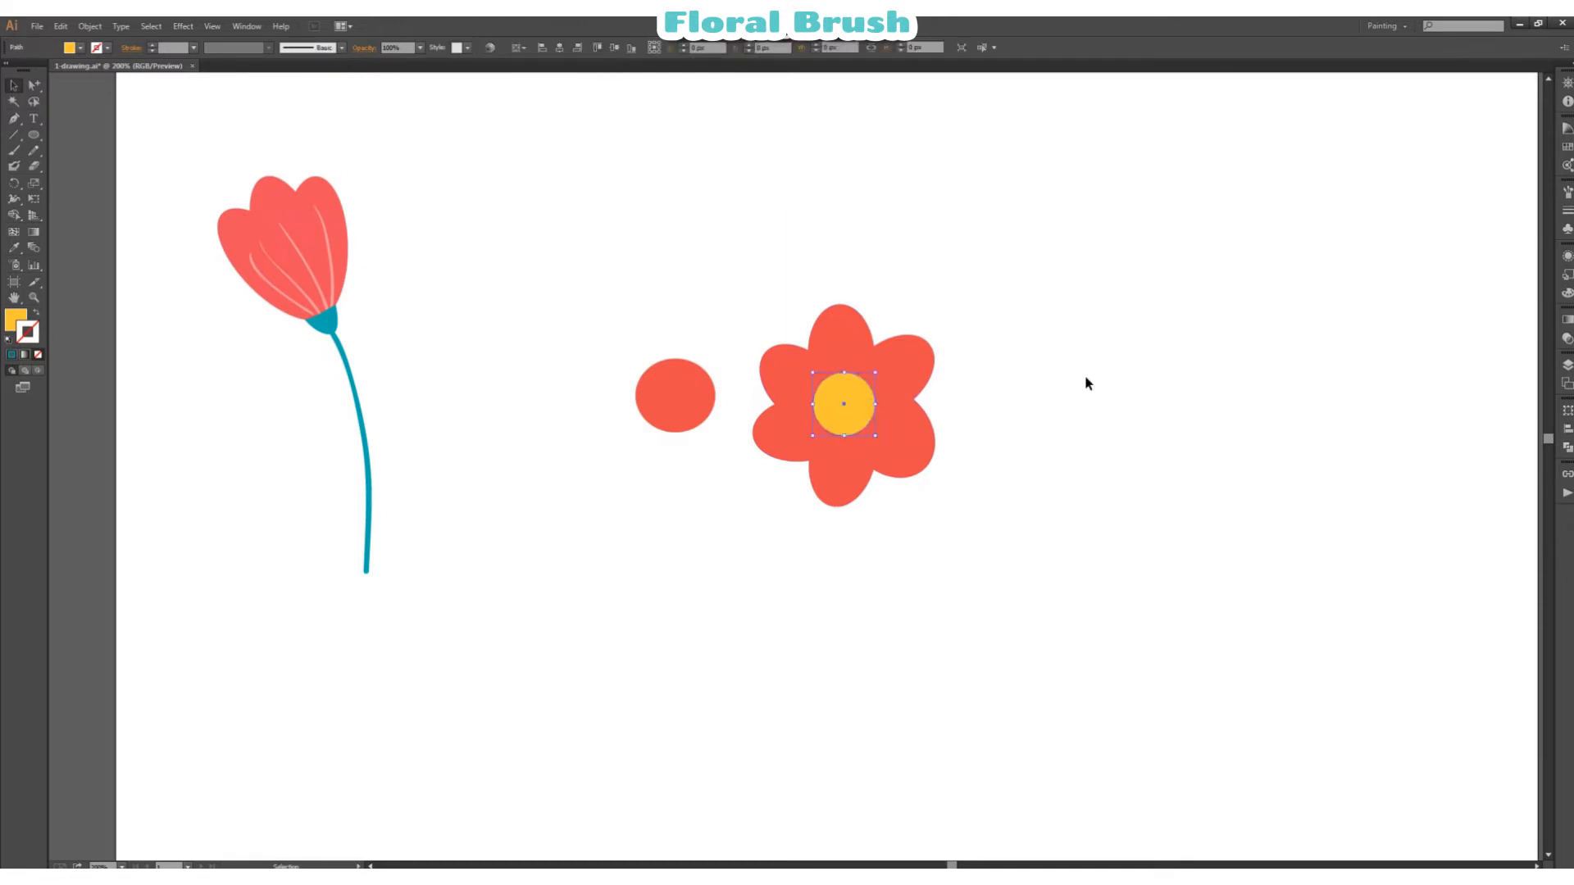
Step: Delete the leftover red ellipse beside the six-petal flower
left_click(694, 400)
left_click(621, 402)
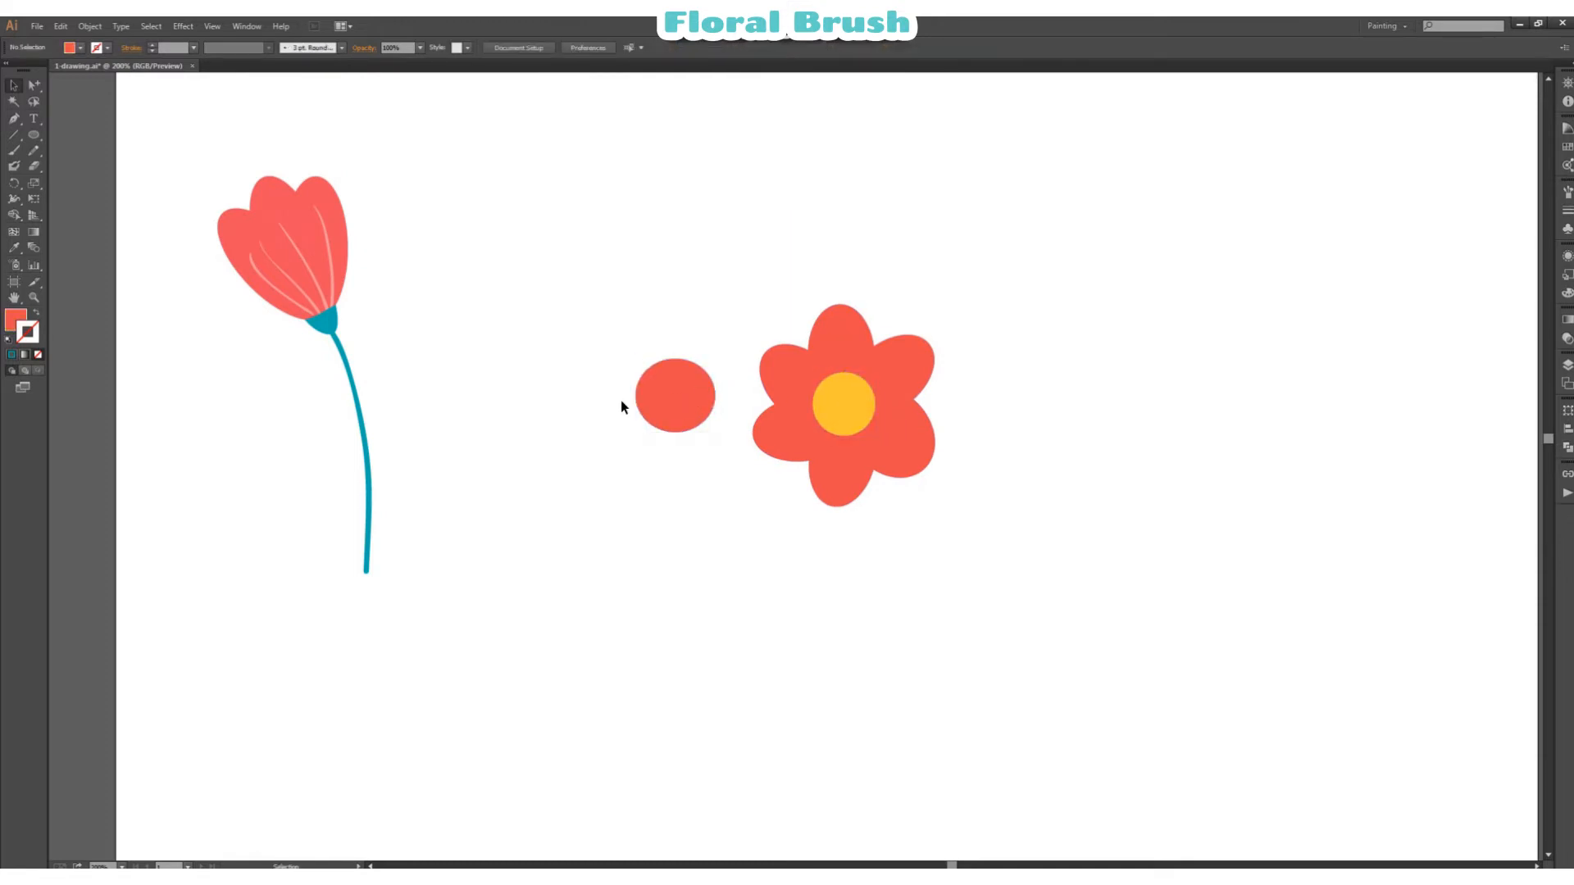
left_click(692, 407)
key("Delete")
Step: Paint a long curved stem below the six-petal flower with the tulip stem's teal stroke
left_click(364, 446)
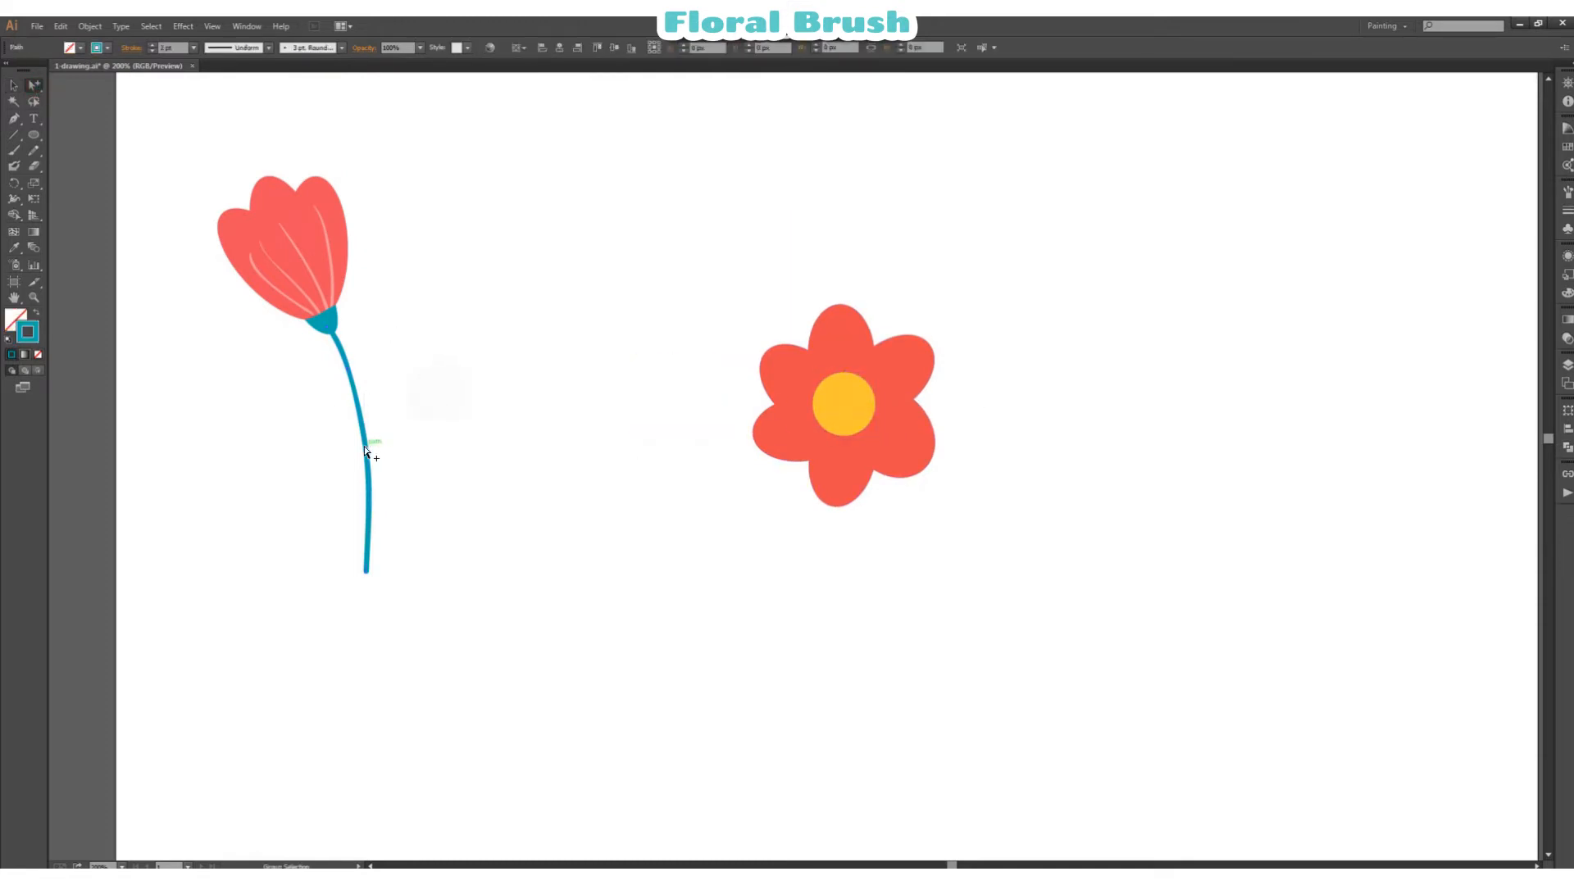
left_click(494, 348)
left_click(16, 151)
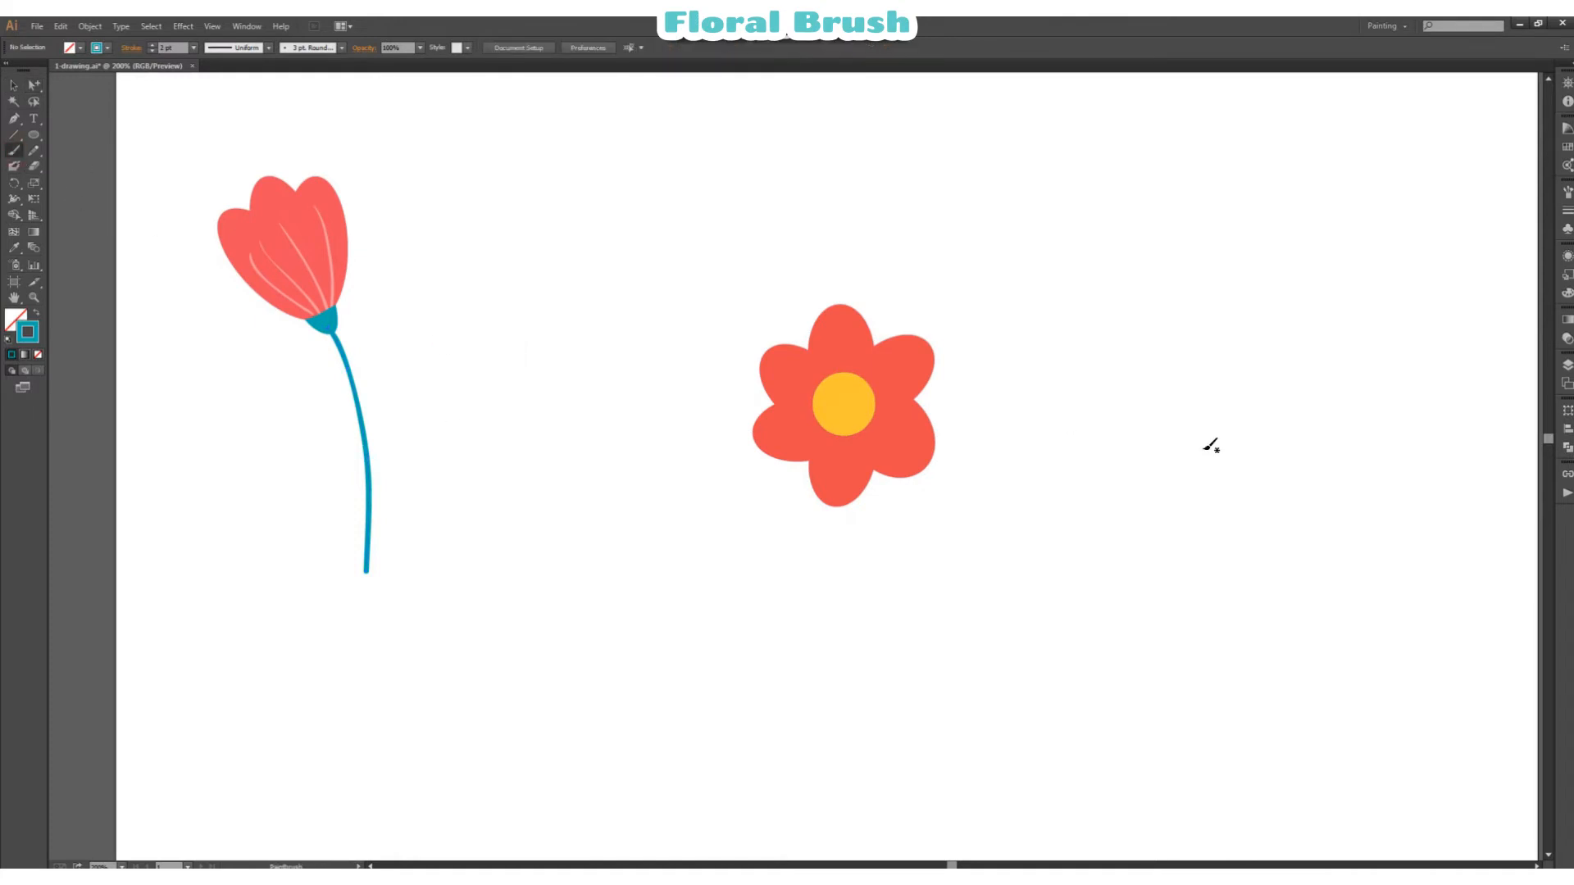
mouse_move(866, 456)
left_mouse_down()
mouse_move(893, 627)
mouse_move(854, 730)
left_mouse_up()
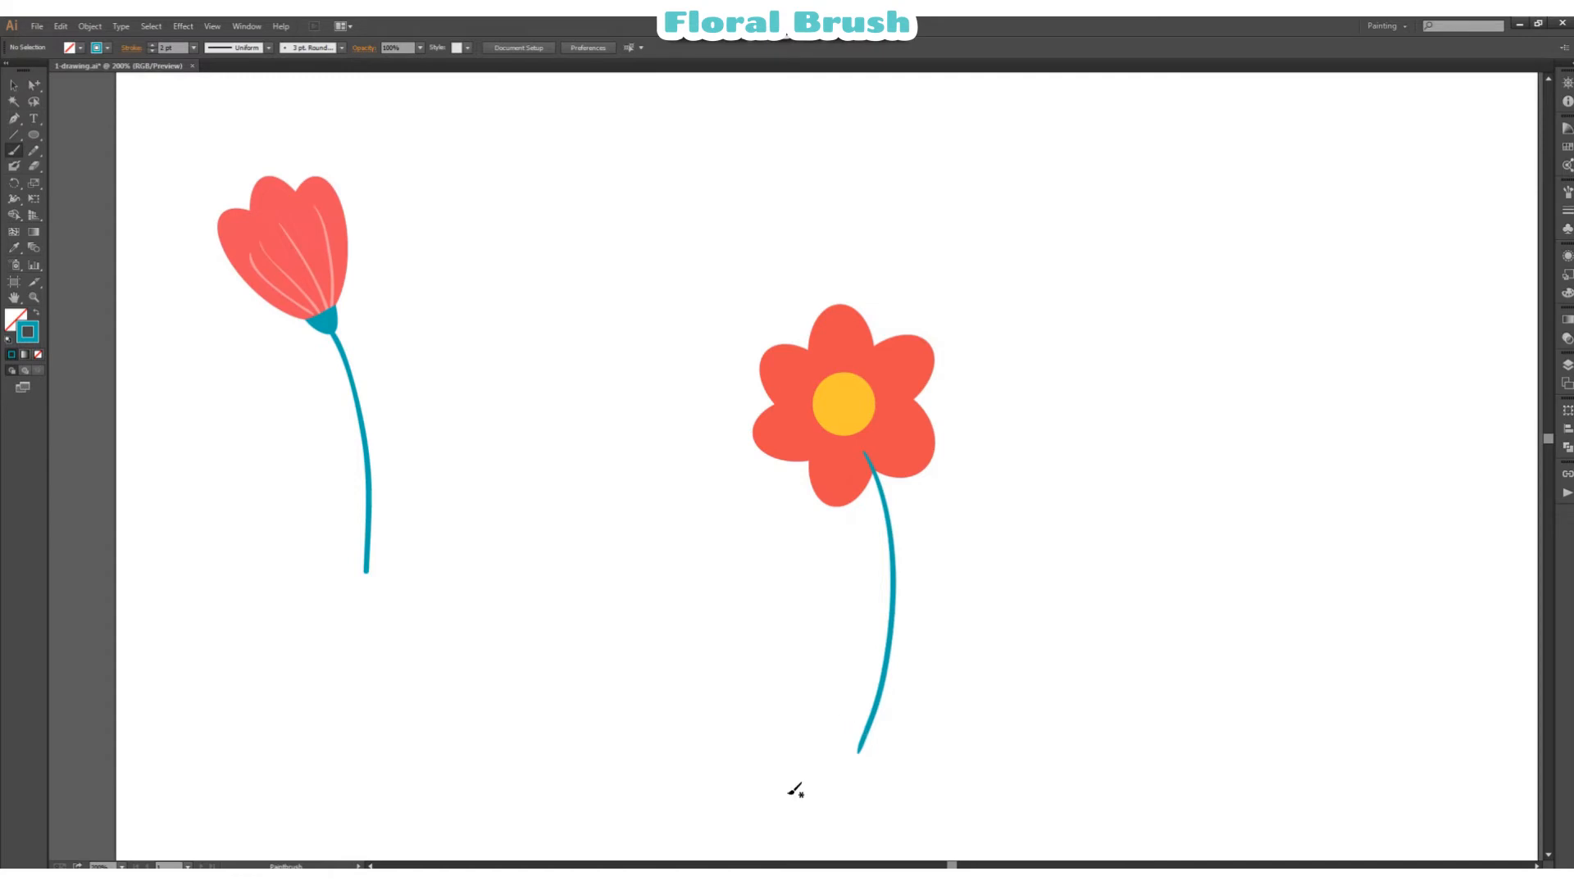
Step: Enlarge the flower's yellow centre both vertically and horizontally
left_click(18, 84)
left_click(823, 386)
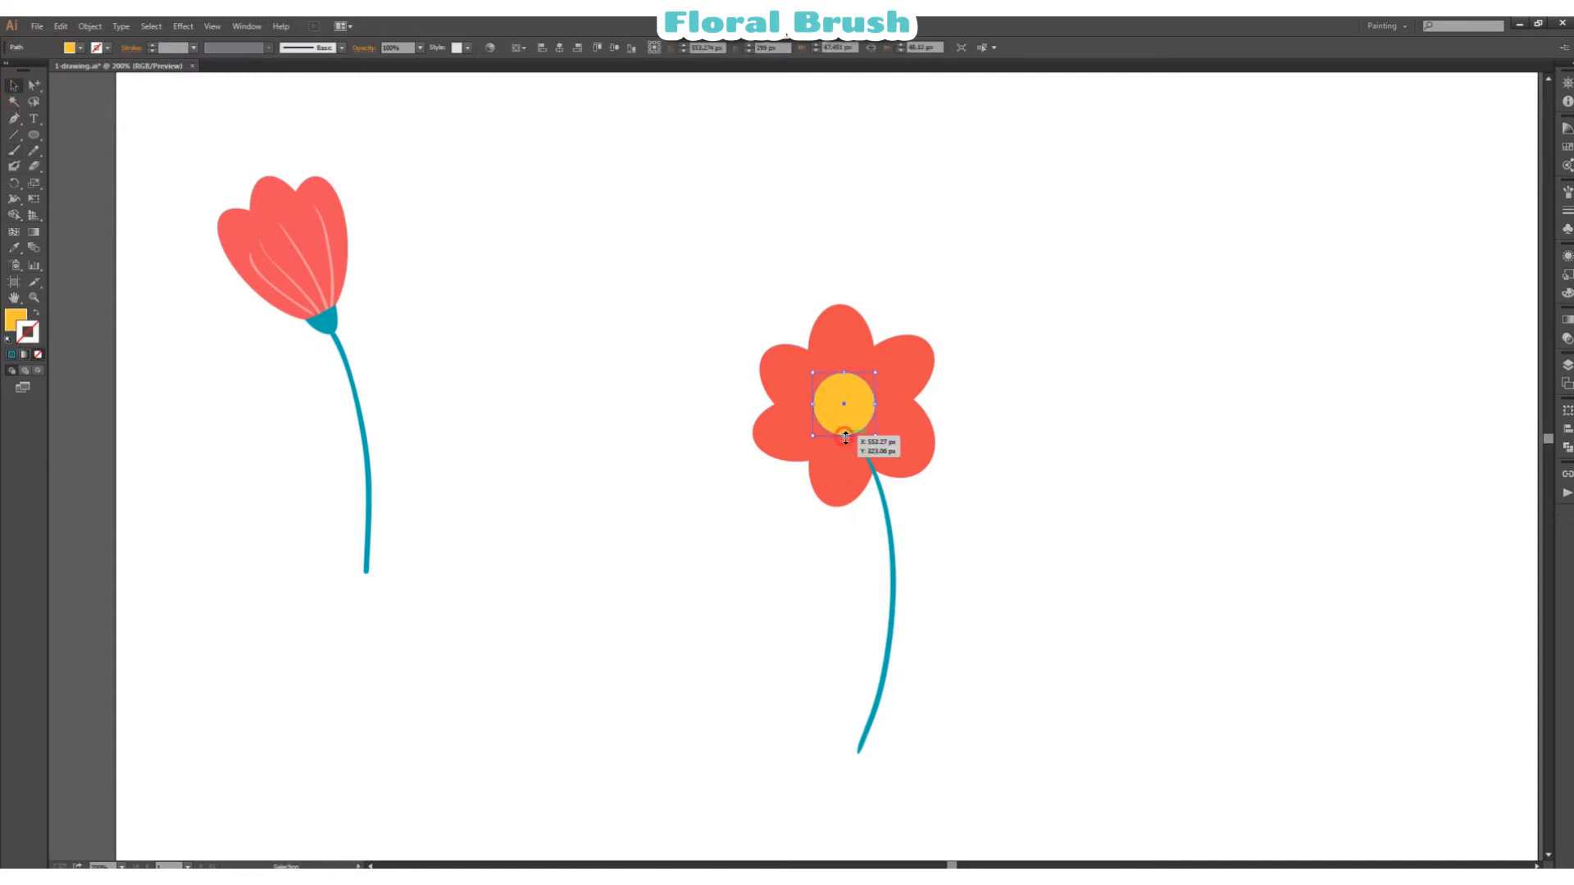
left_click_drag(844, 437, 858, 455)
left_click_drag(844, 372, 845, 355)
left_click_drag(884, 405, 898, 405)
Step: Bring the red petals and yellow centre in front of the teal stem
left_click(918, 415, "shift")
right_click(919, 416)
left_click(1119, 433)
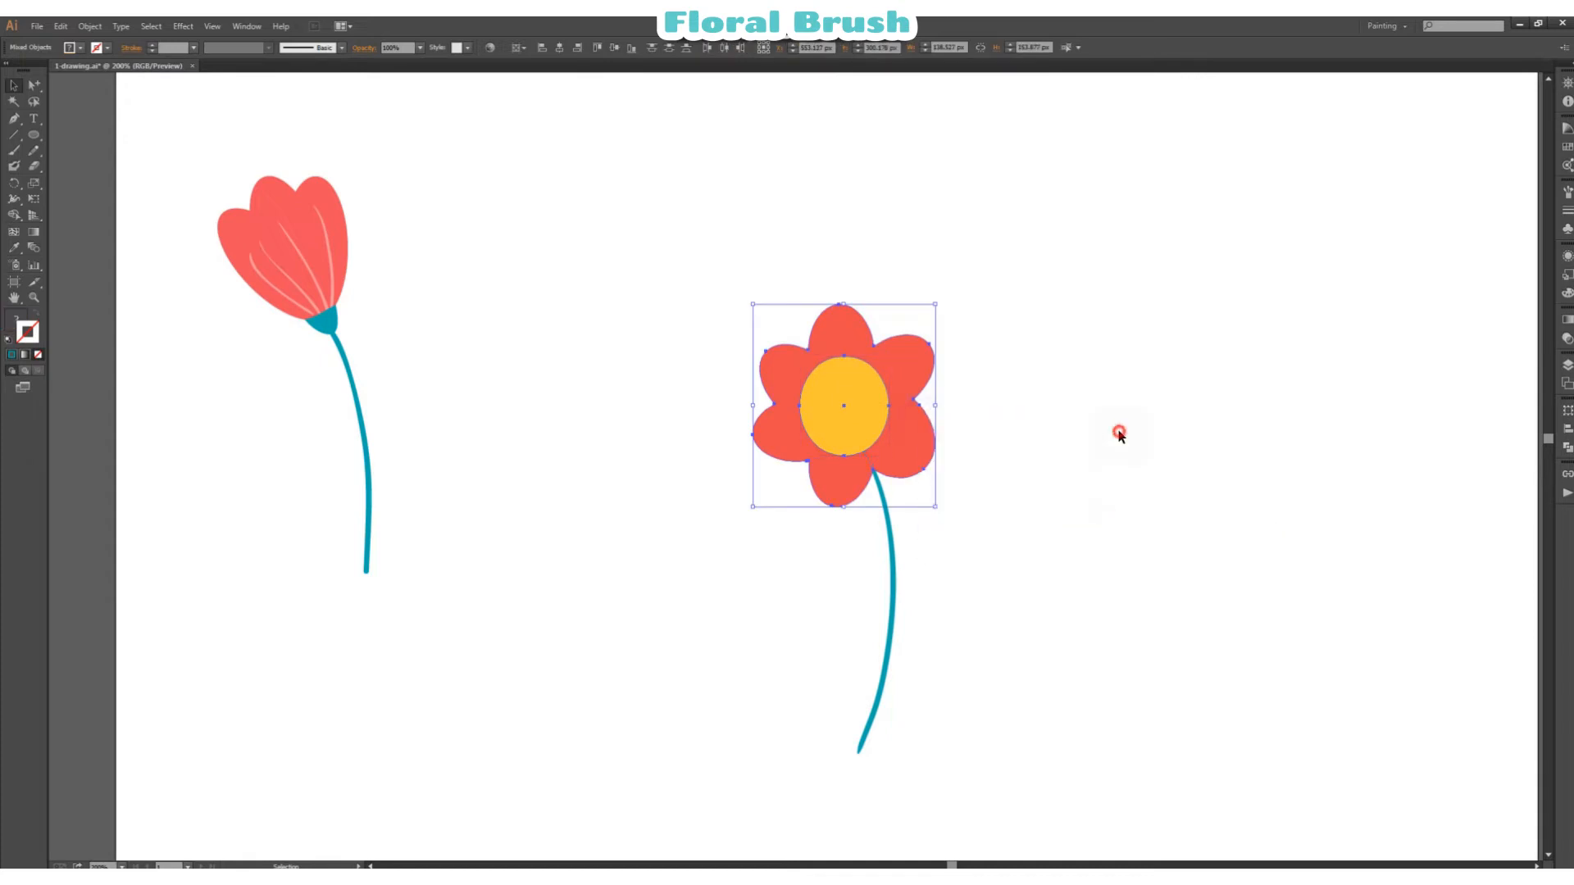
Step: Adjust the yellow centre's height so it forms an even circle in the middle of the petals
left_click(880, 410)
left_click_drag(844, 355, 856, 415)
left_click(1026, 385)
left_click(876, 413)
left_click(1061, 374)
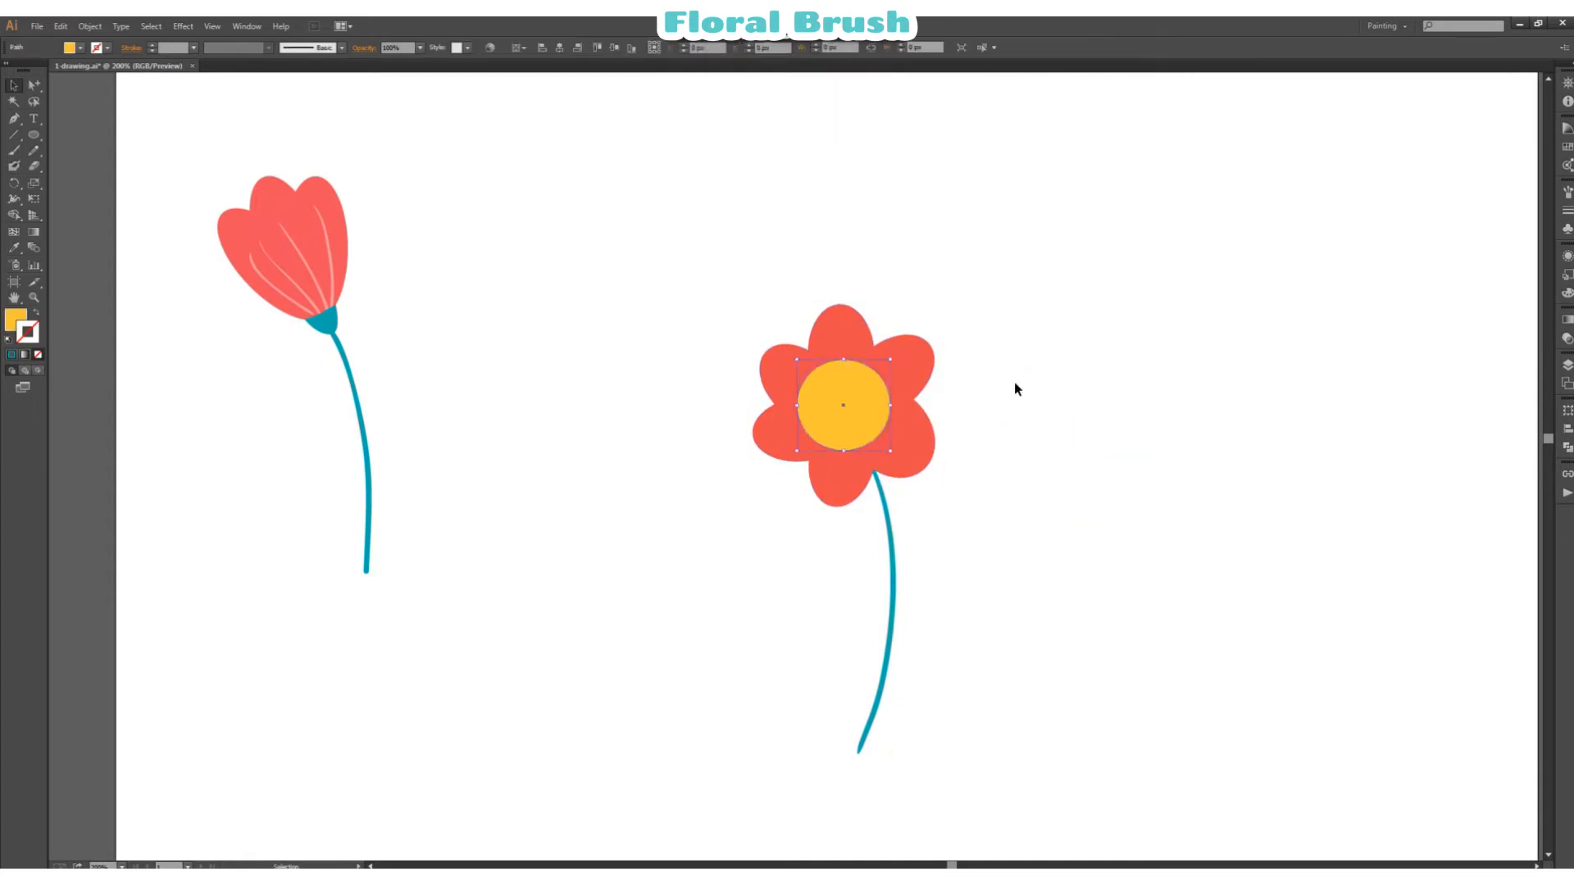
left_click(1016, 382)
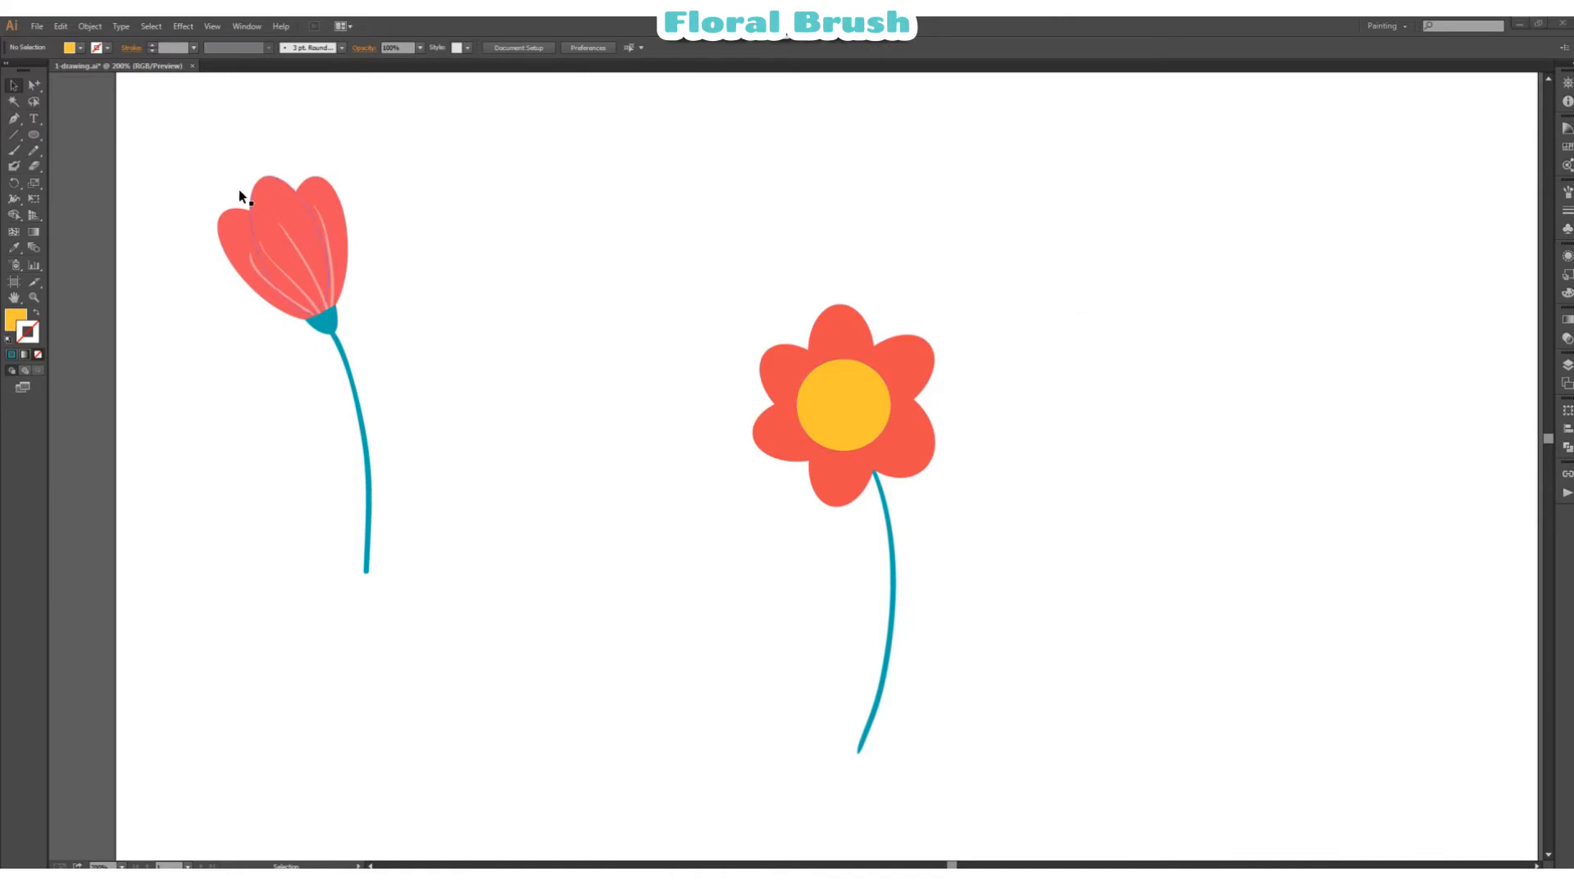
Step: Paint short pale pink lines radiating around the yellow centre, using the stroke of the tulip's petal lines
left_click(16, 249)
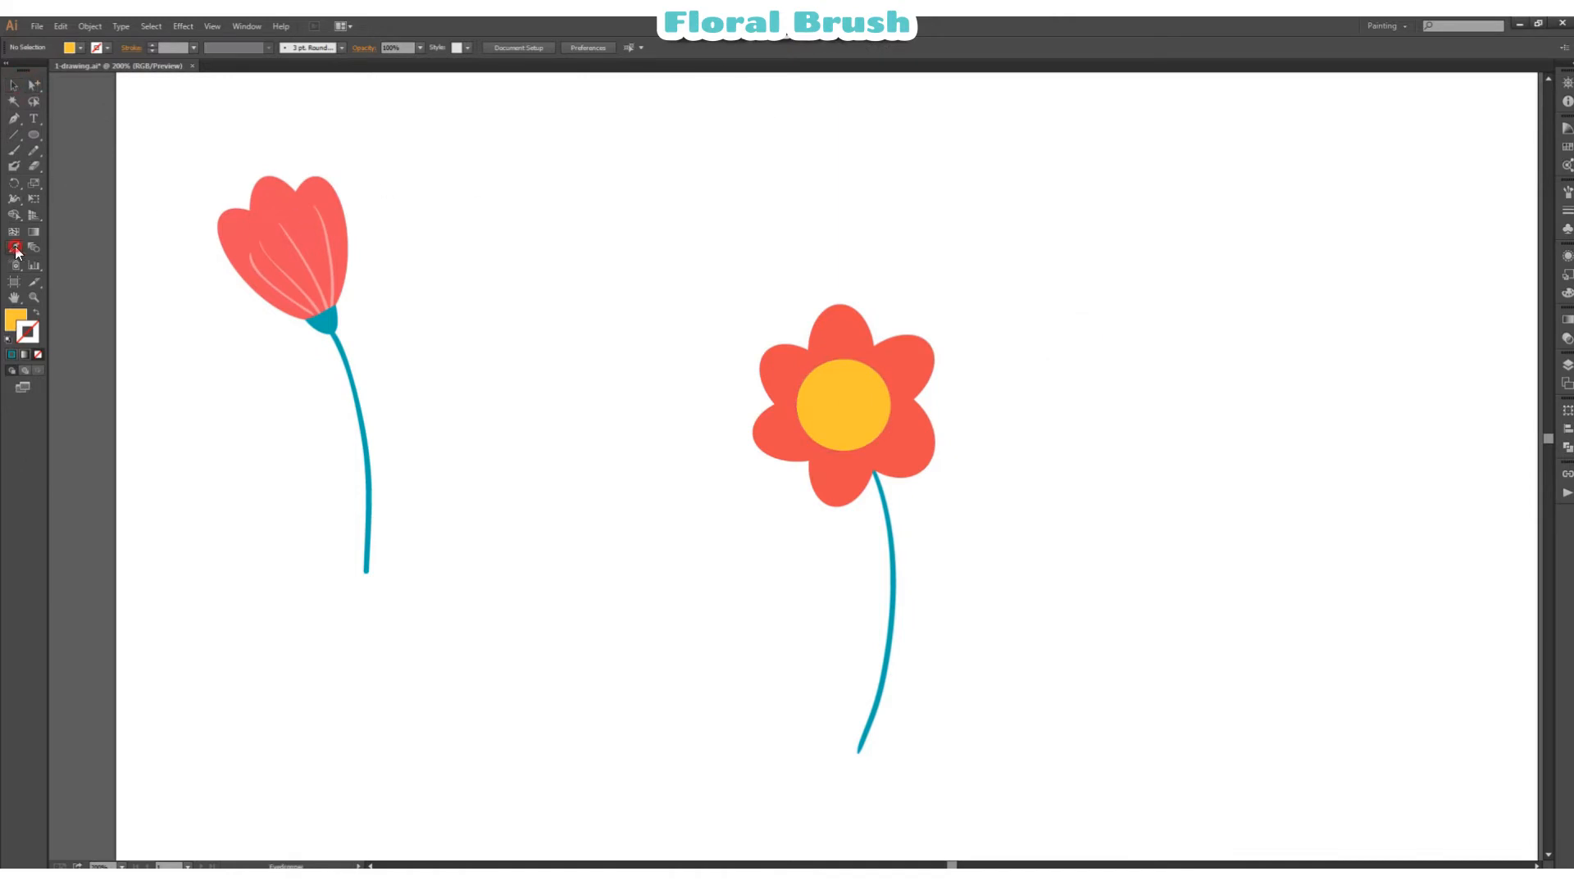
left_click(325, 219)
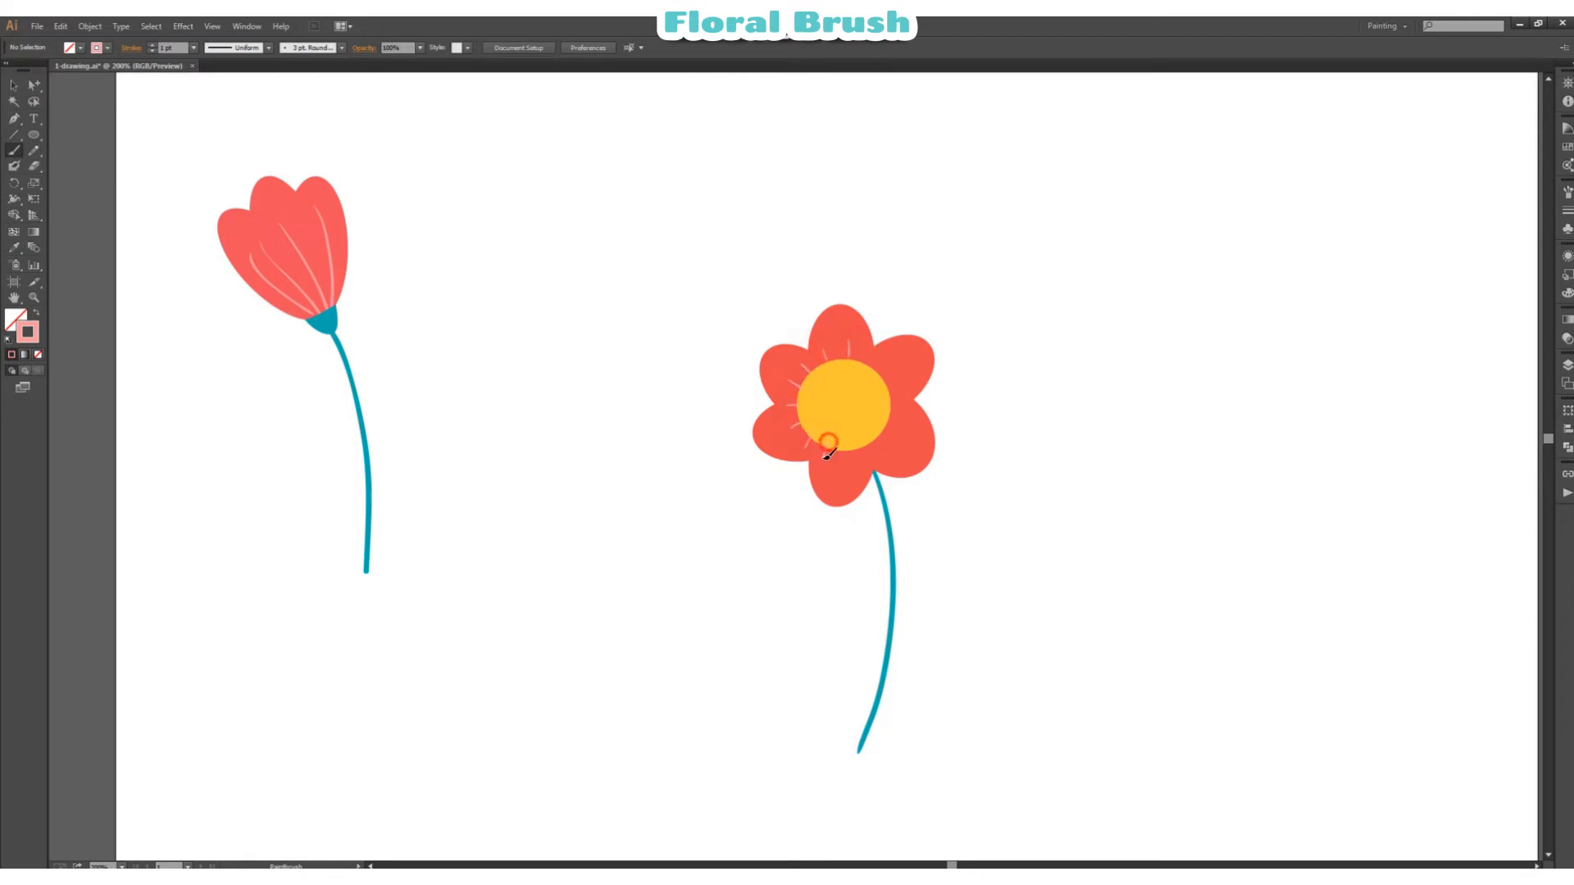
left_click_drag(842, 451, 873, 453)
Step: Bring the yellow centre to the front, above the pink radiating lines
left_click(34, 85)
right_click(844, 399)
mouse_move(883, 599)
left_click(1079, 600)
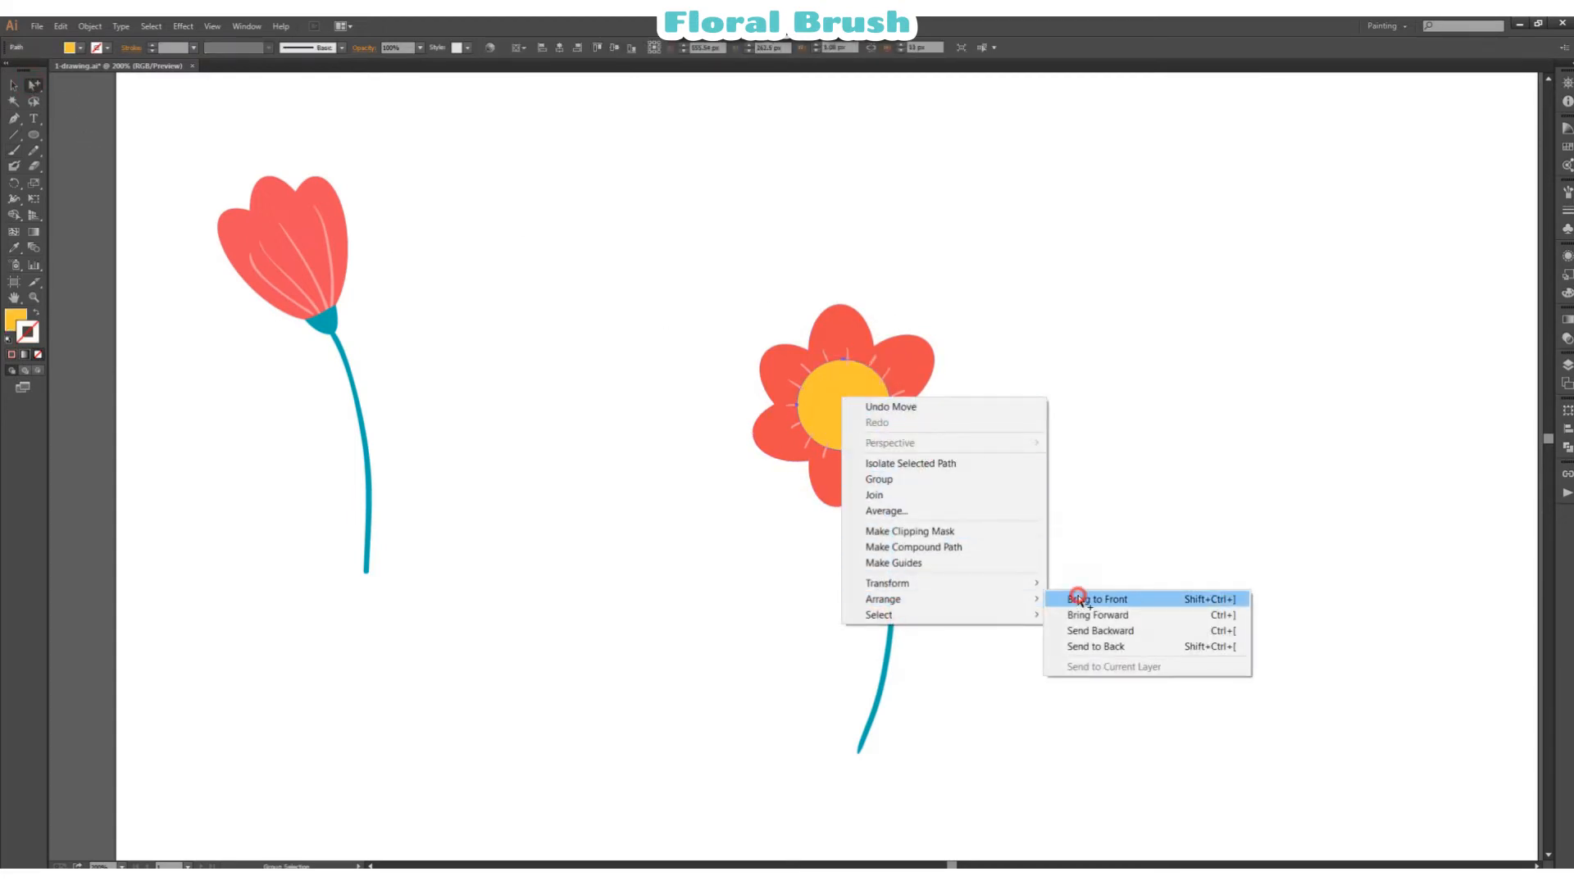
left_click(1124, 403)
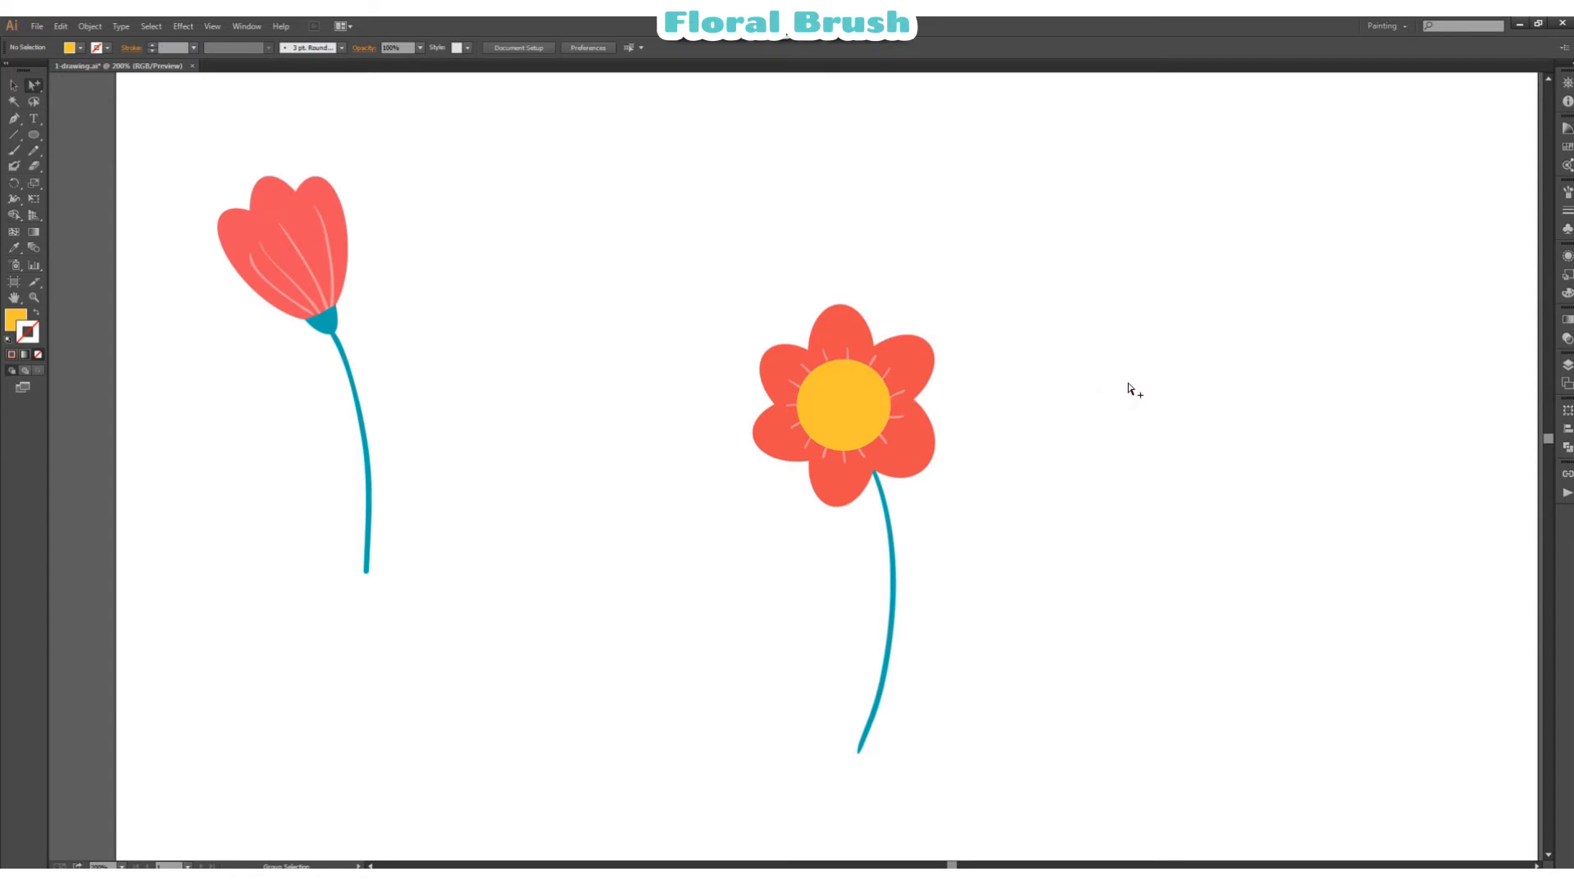
Step: Paint scattered black dots over the flower's yellow centre with a black stroke and no fill
left_click(71, 47)
left_click(9, 123)
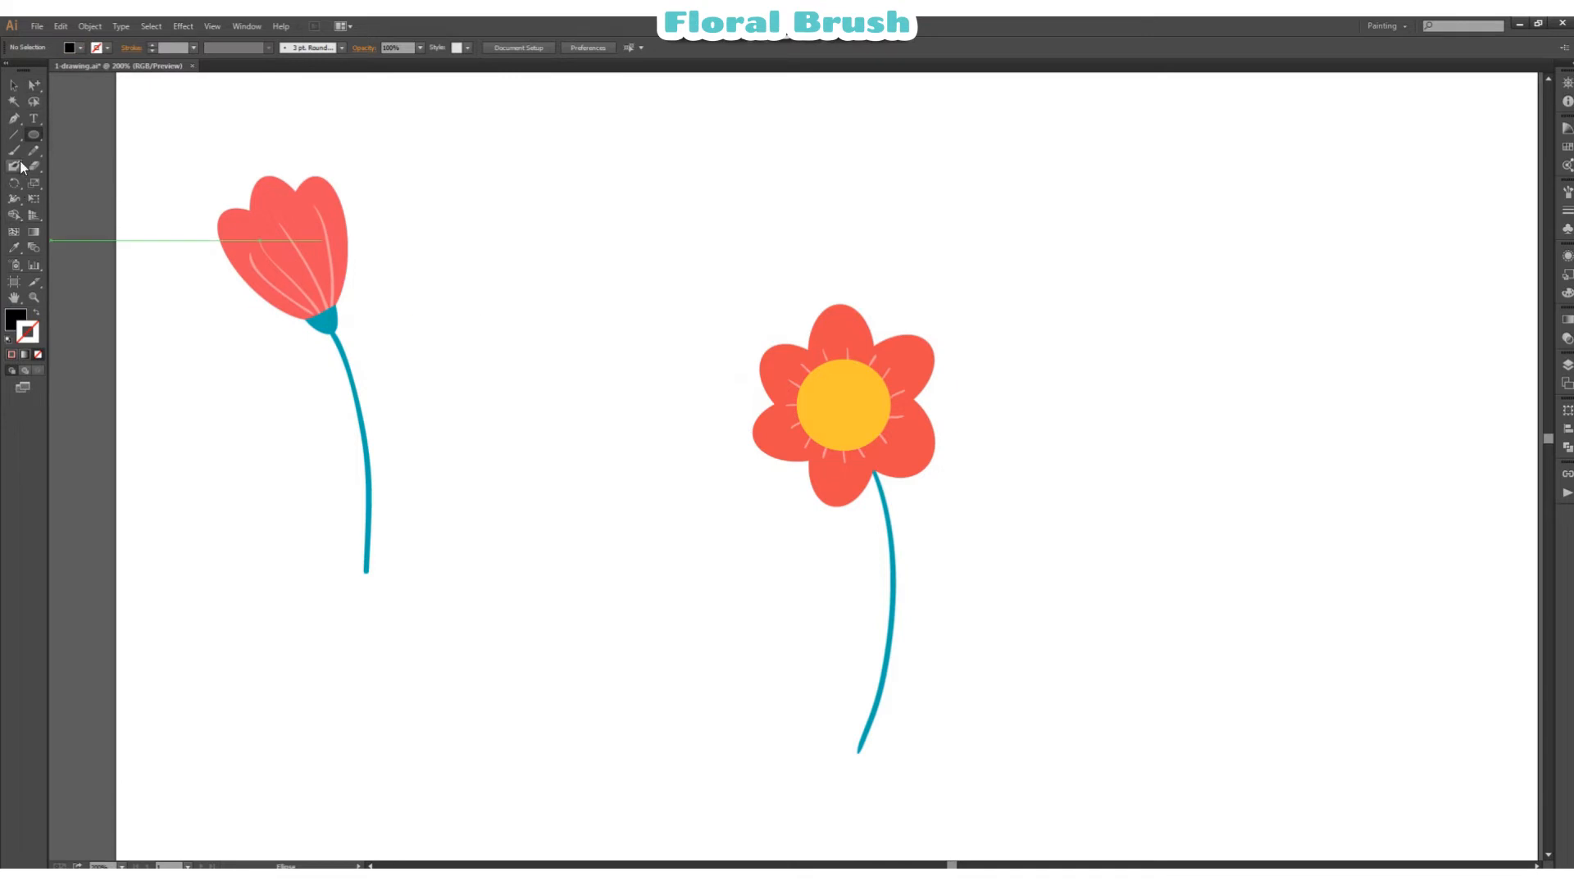
left_click(14, 151)
key("shift+x")
left_click(824, 386)
left_click(861, 377)
left_click(853, 414)
left_click(820, 418)
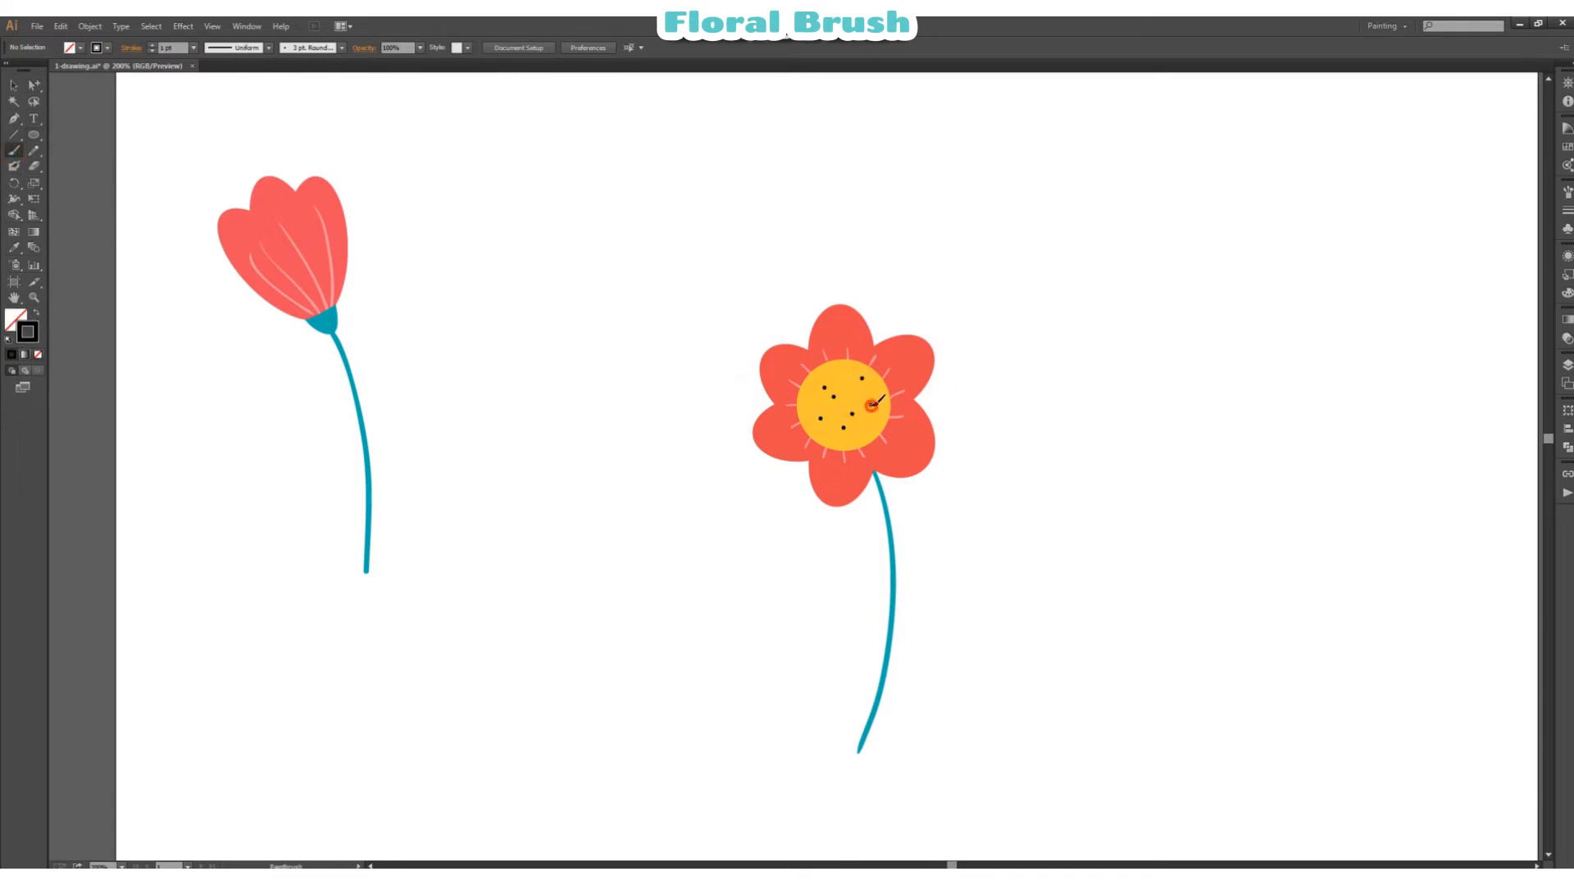
left_click(850, 392)
Step: Group all parts of the six-petal flower, including its stem, lines and dots
left_click(21, 85)
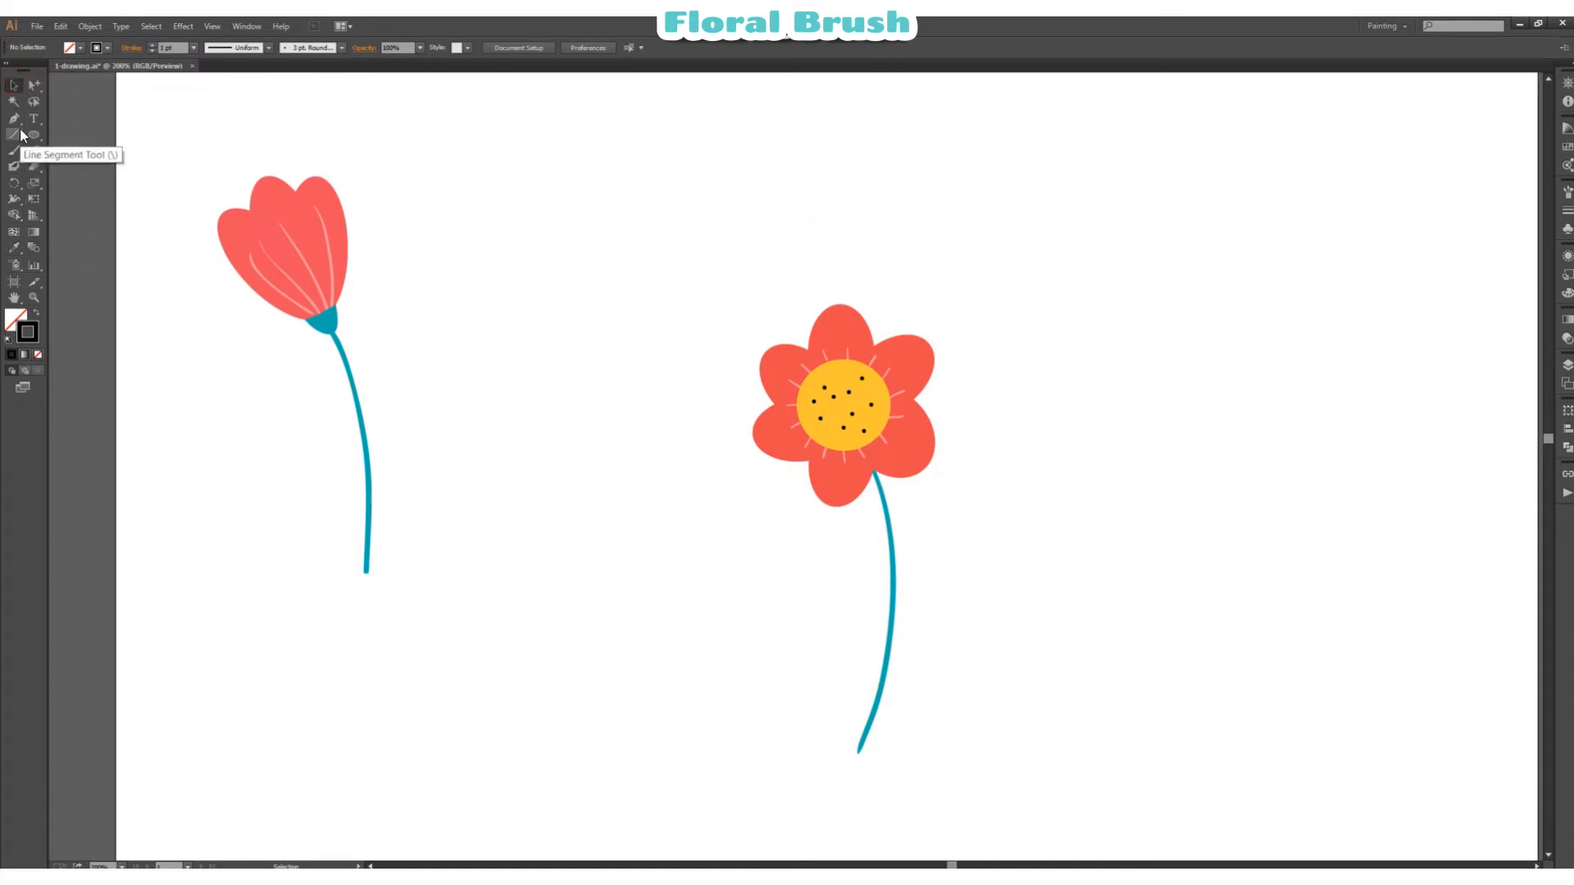
left_click_drag(662, 247, 818, 361)
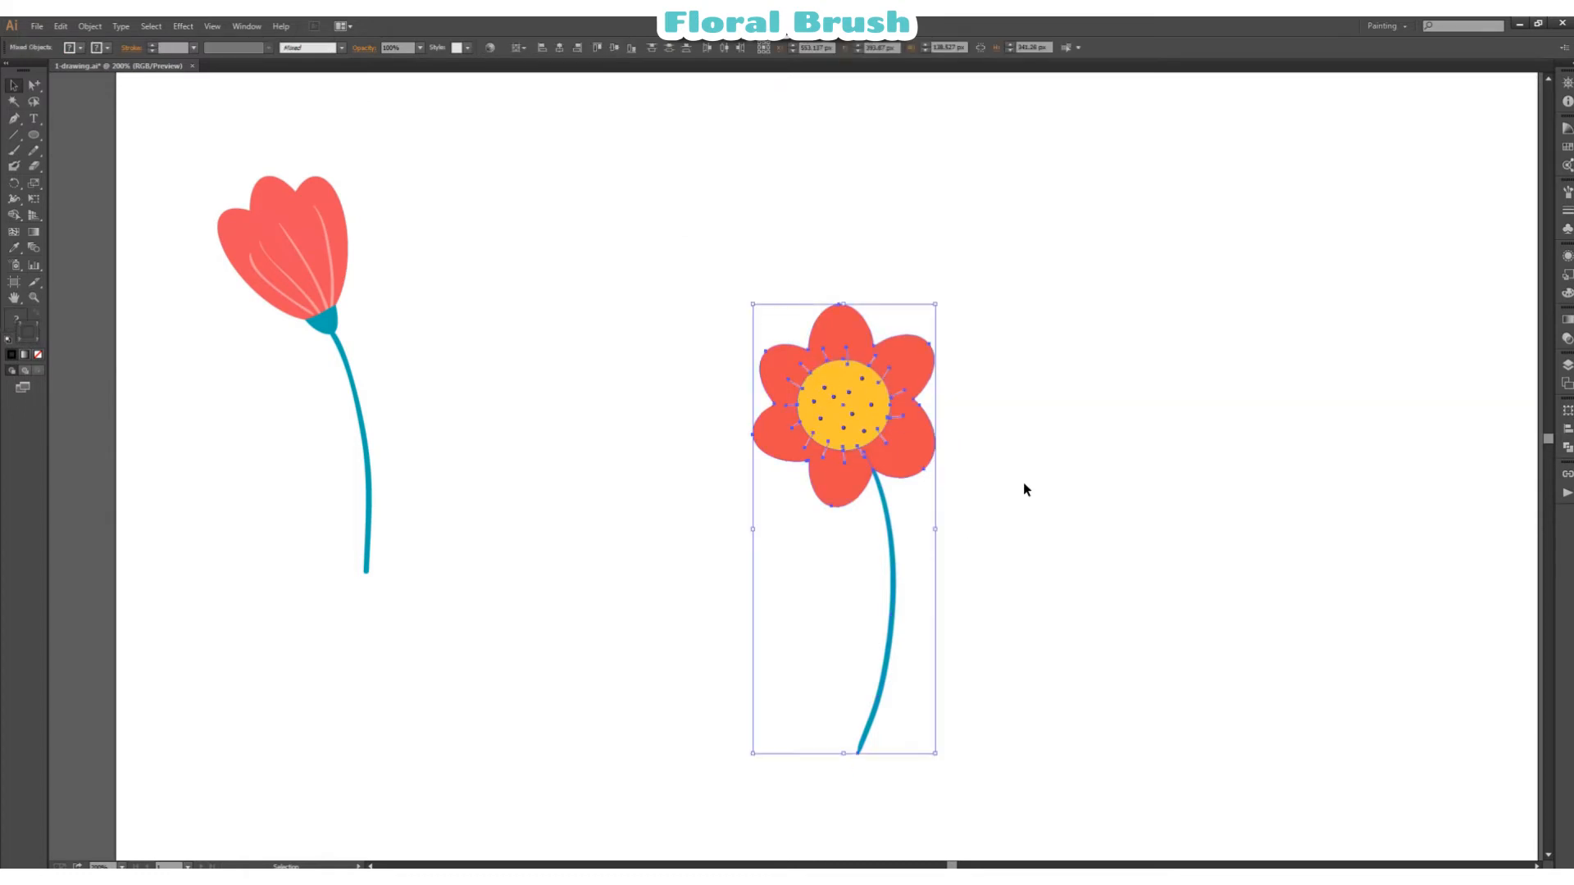
right_click(1037, 474)
left_click(1072, 533)
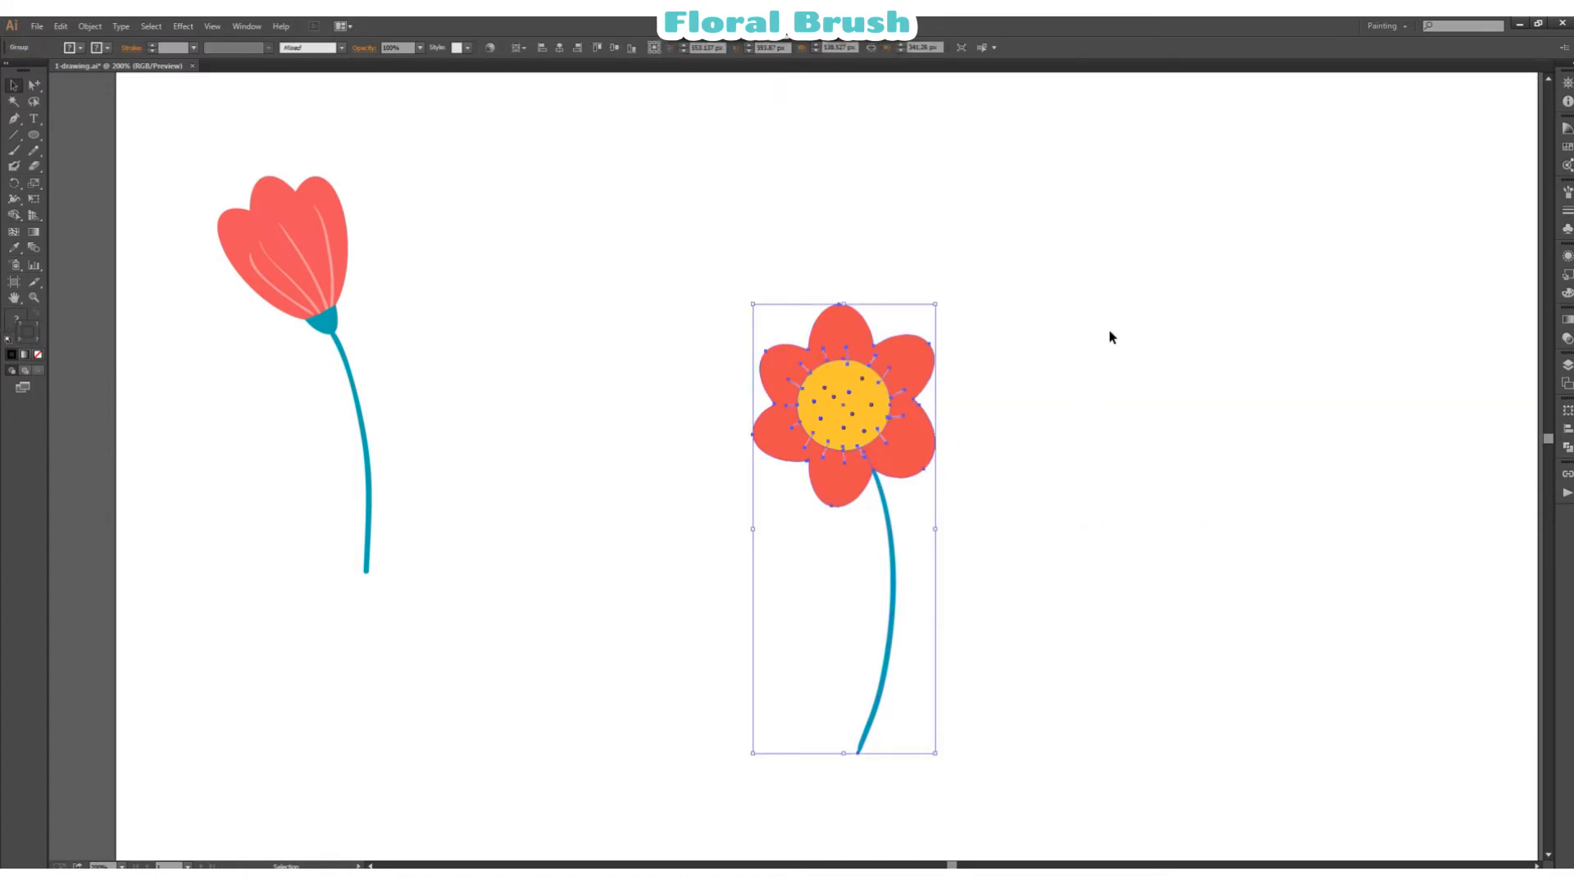
Step: Create an art brush from the grouped flower, scaled proportionately, with the stroke direction running from stem to bloom
left_click(1568, 194)
left_click(1515, 337)
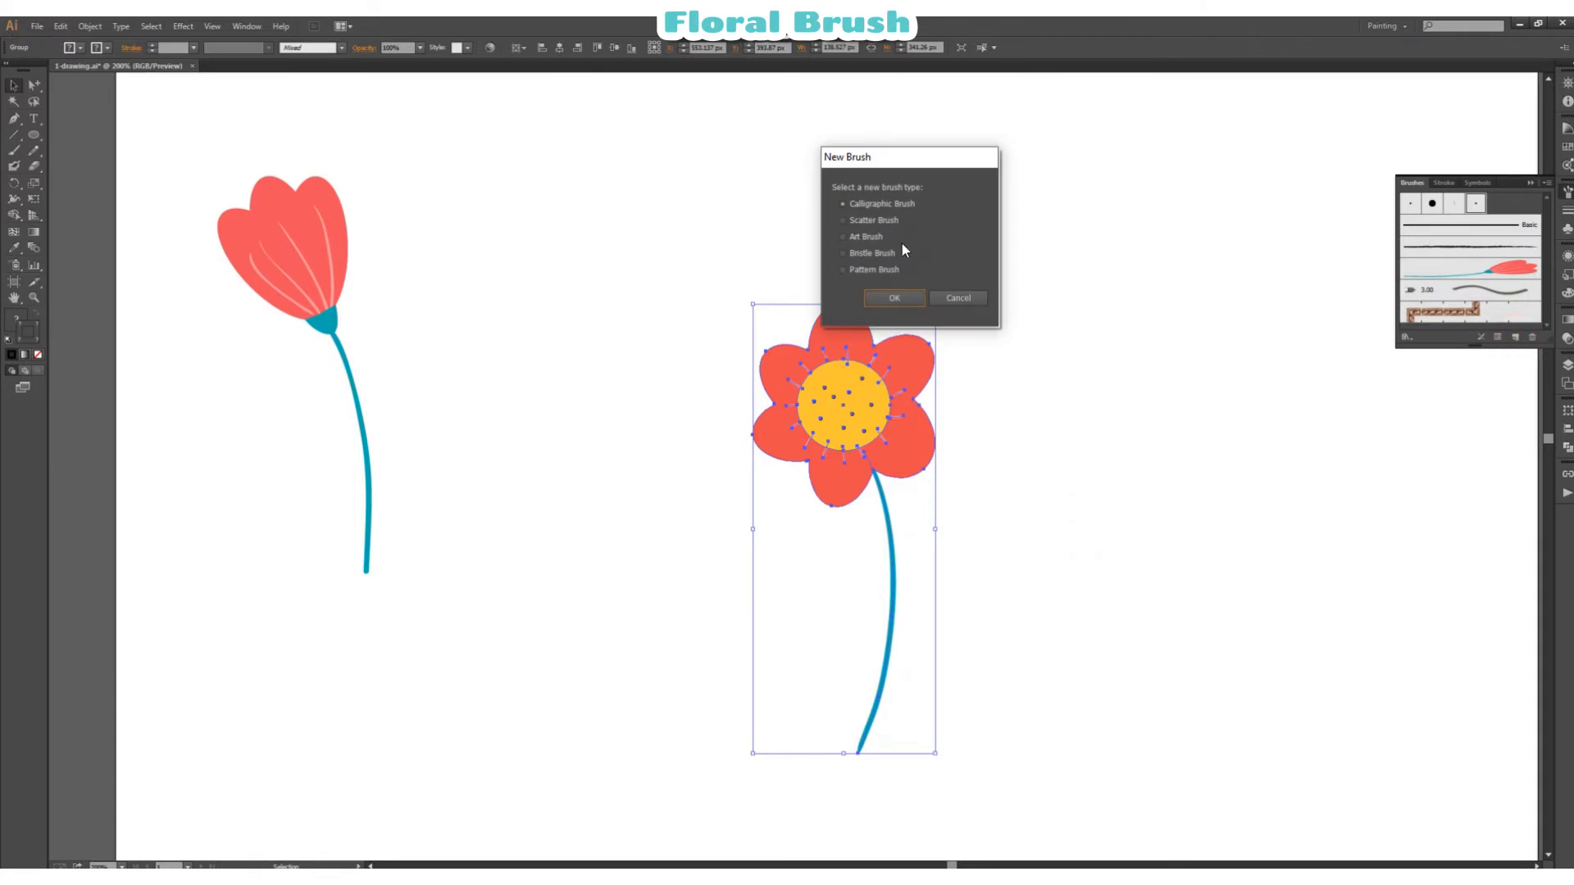
left_click(871, 238)
left_click(890, 297)
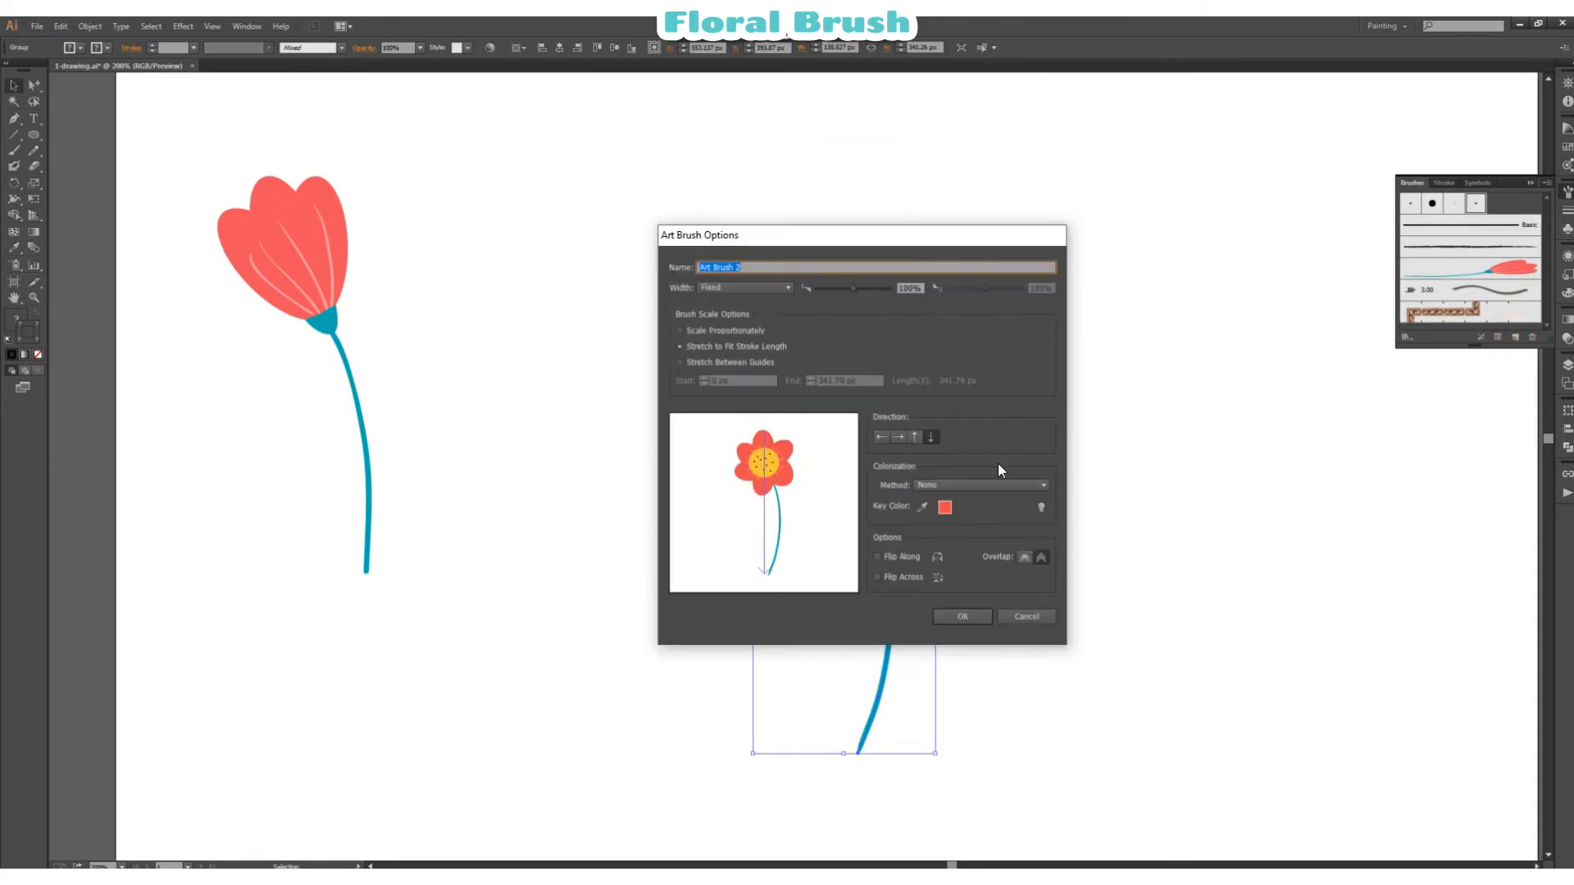
left_click(679, 331)
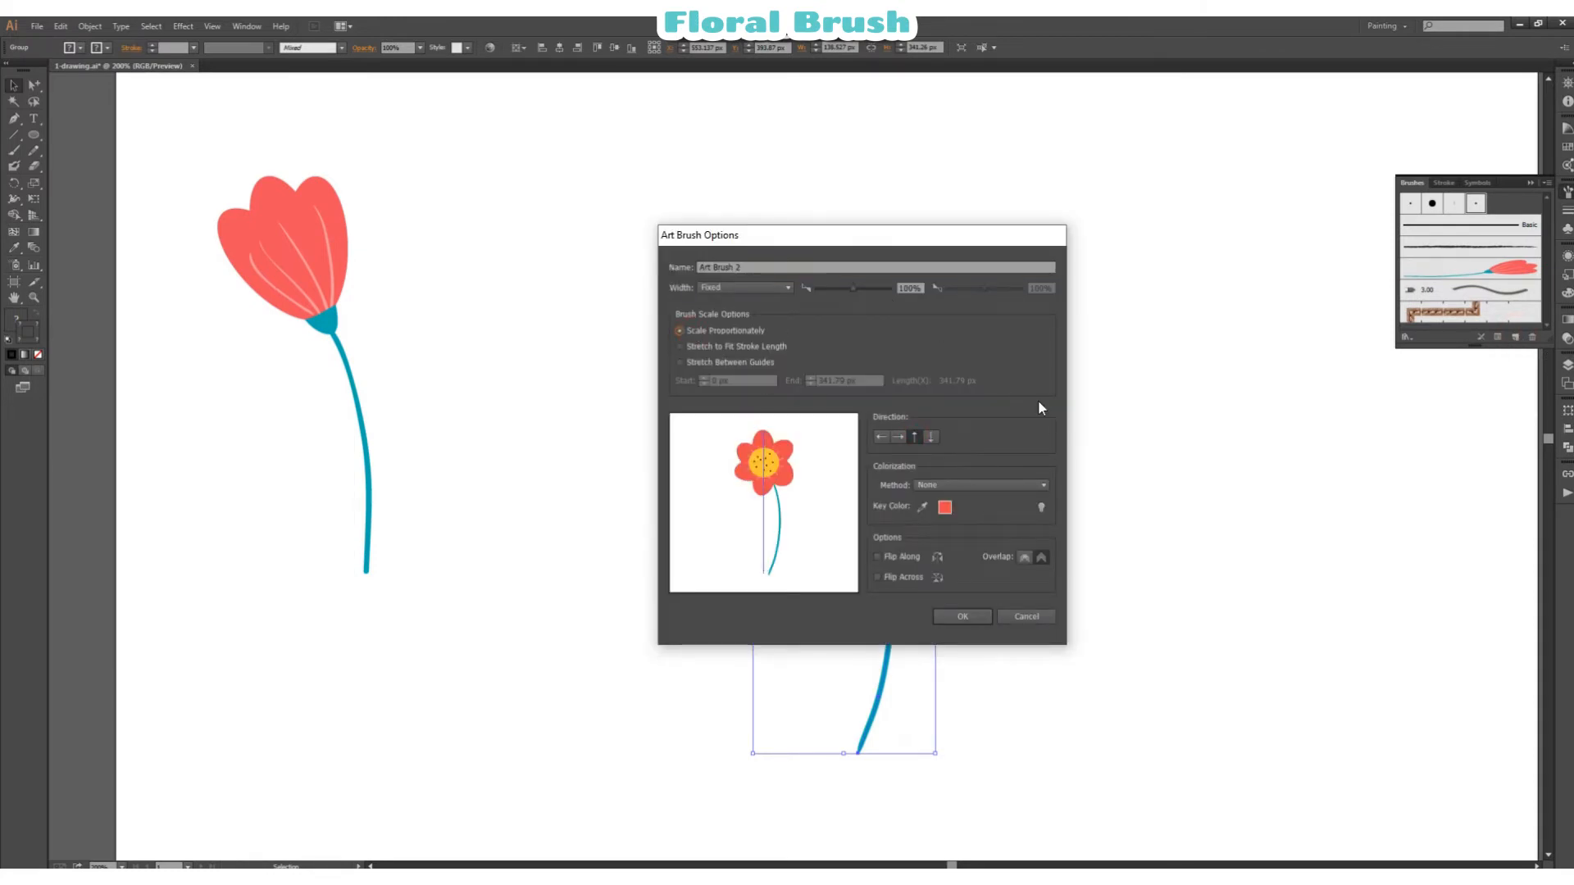
left_click(971, 620)
Step: Move the six-petal flower up beside the tulip and deselect it
left_click(1040, 577)
mouse_move(881, 443)
left_mouse_down()
mouse_move(562, 309)
mouse_move(557, 270)
left_mouse_up()
left_click(816, 300)
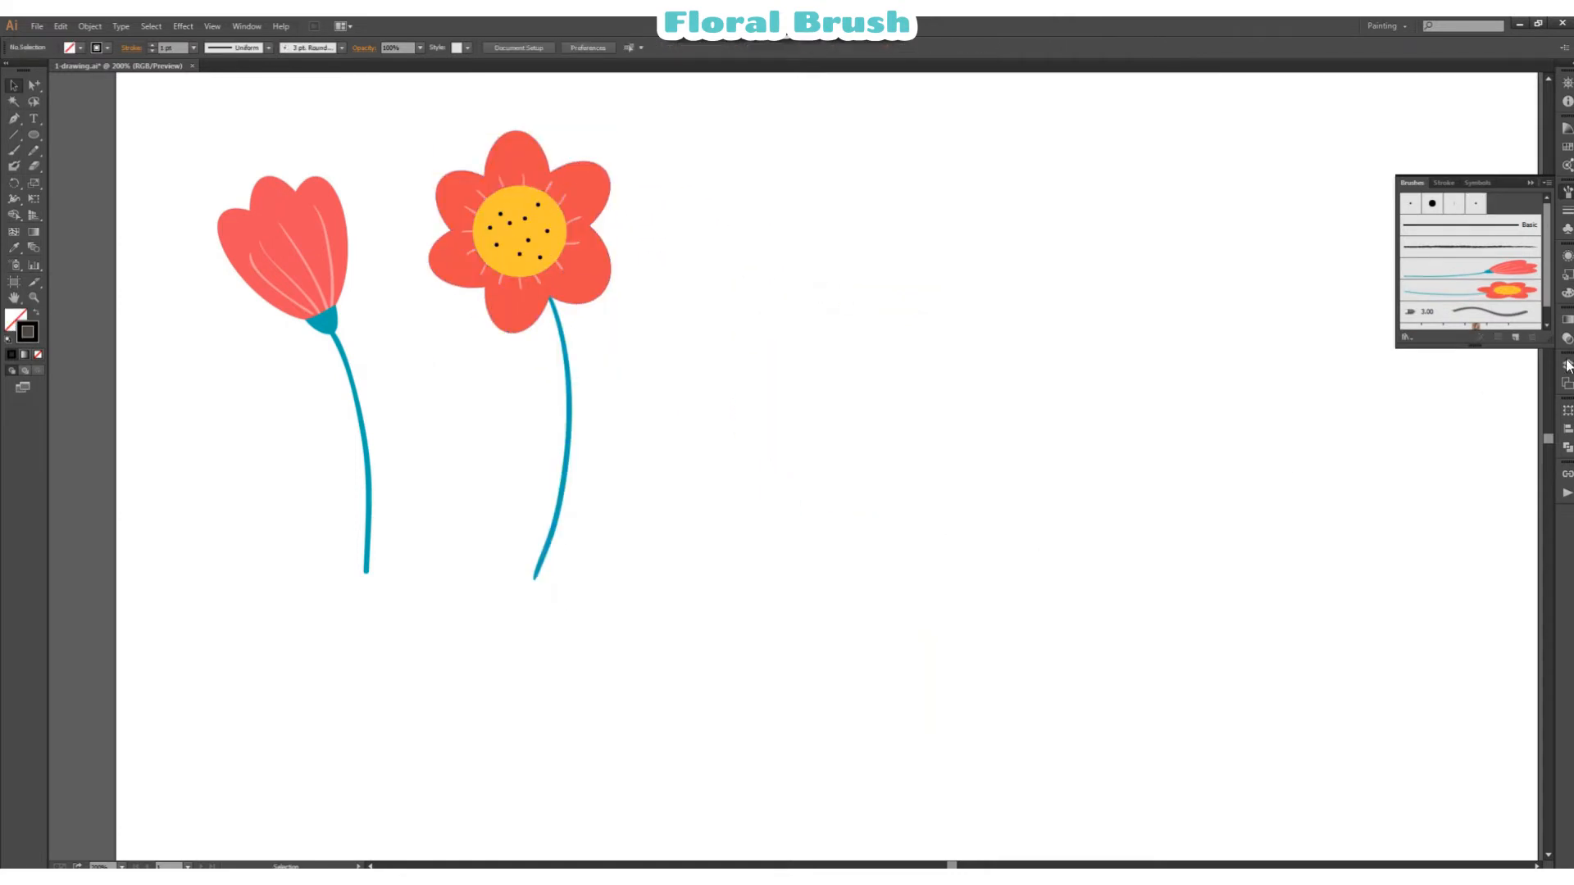
Step: Test the new flower art brush with a curved horizontal stroke below the flowers, and undo the stroke
left_click(16, 154)
scroll(815, 647, "down", 3)
left_click_drag(588, 687, 1095, 700)
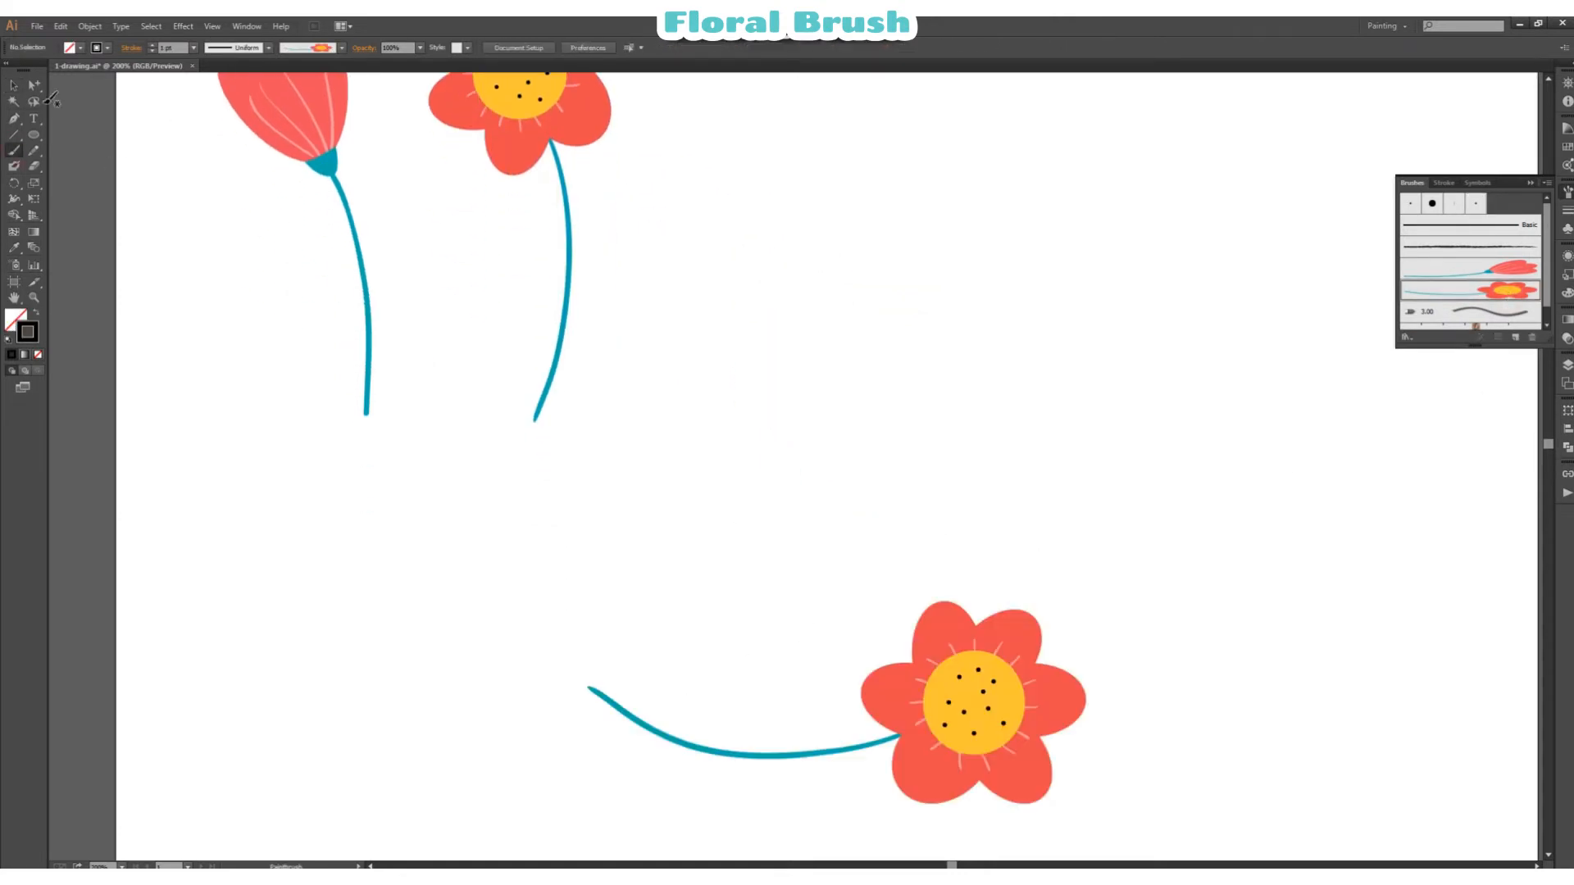
left_click(14, 84)
key("ctrl+z")
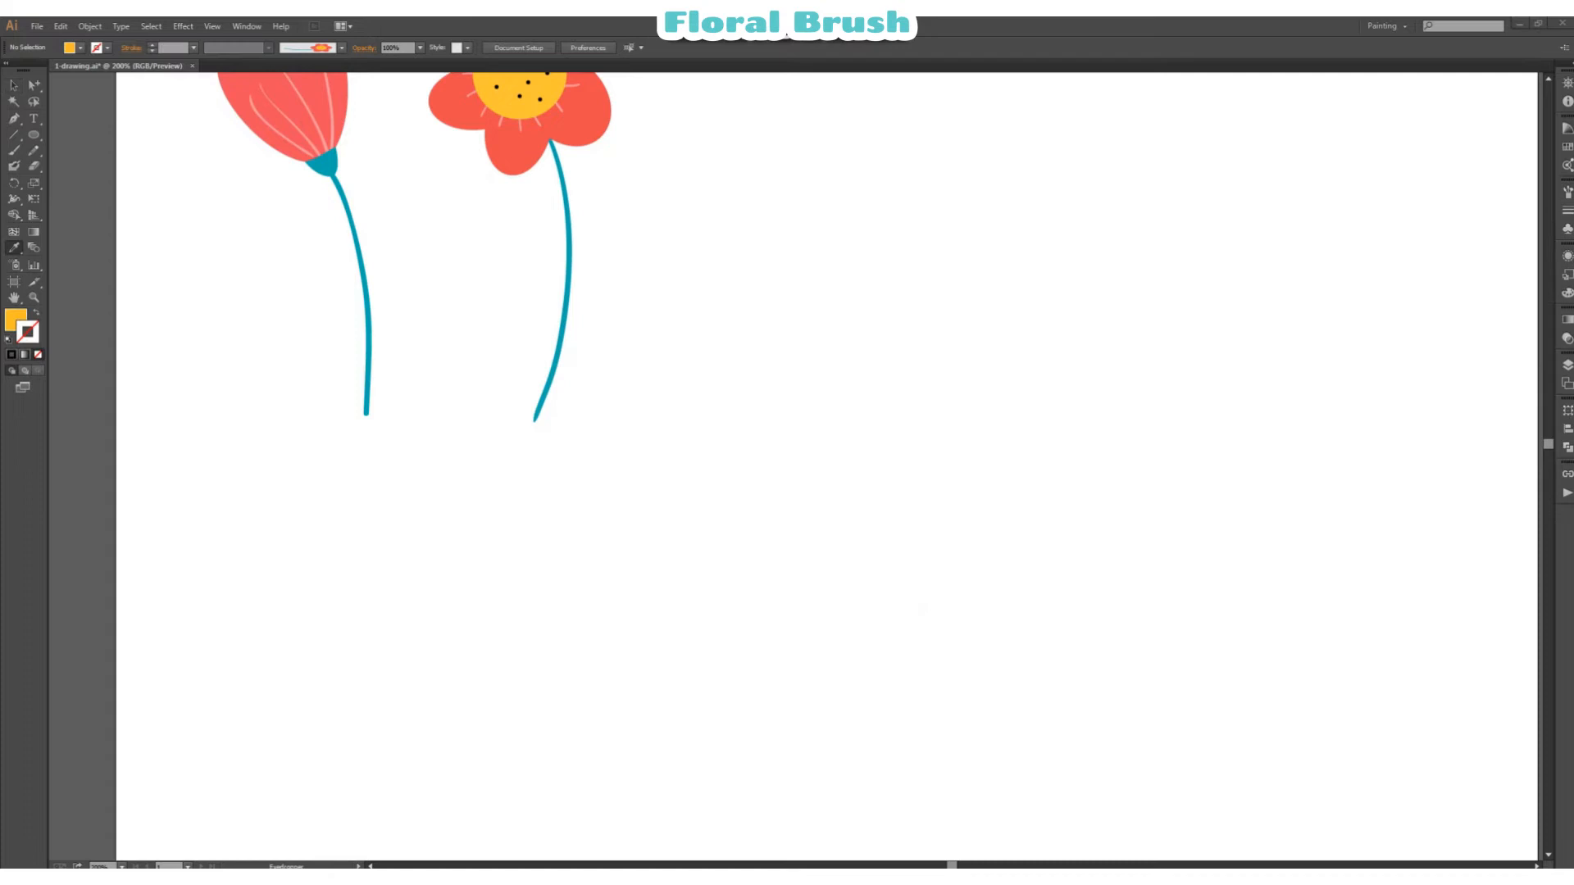
Step: Draw a slim yellow ellipse as a petal beside the two flowers and tilt it
scroll(1145, 218, "up", 5)
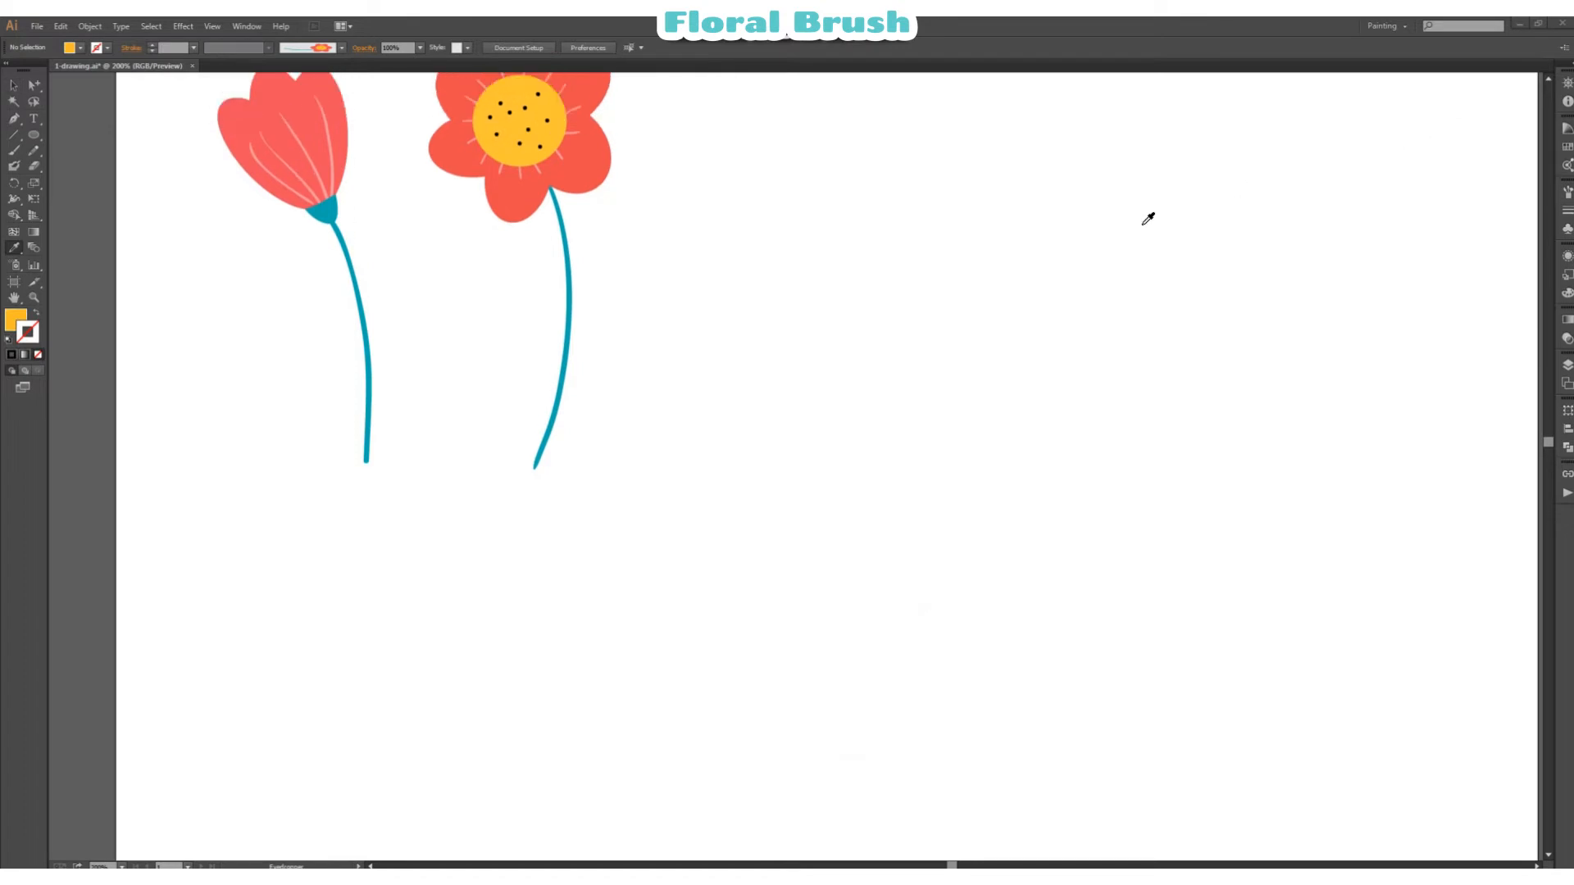
left_click_drag(731, 302, 764, 464)
left_click(14, 85)
left_click_drag(762, 309, 704, 320)
Step: Copy the yellow petal to the top, upper right and lower right, and rotate the copies around an open centre
left_click_drag(742, 379, 912, 392)
left_click_drag(912, 394, 821, 271)
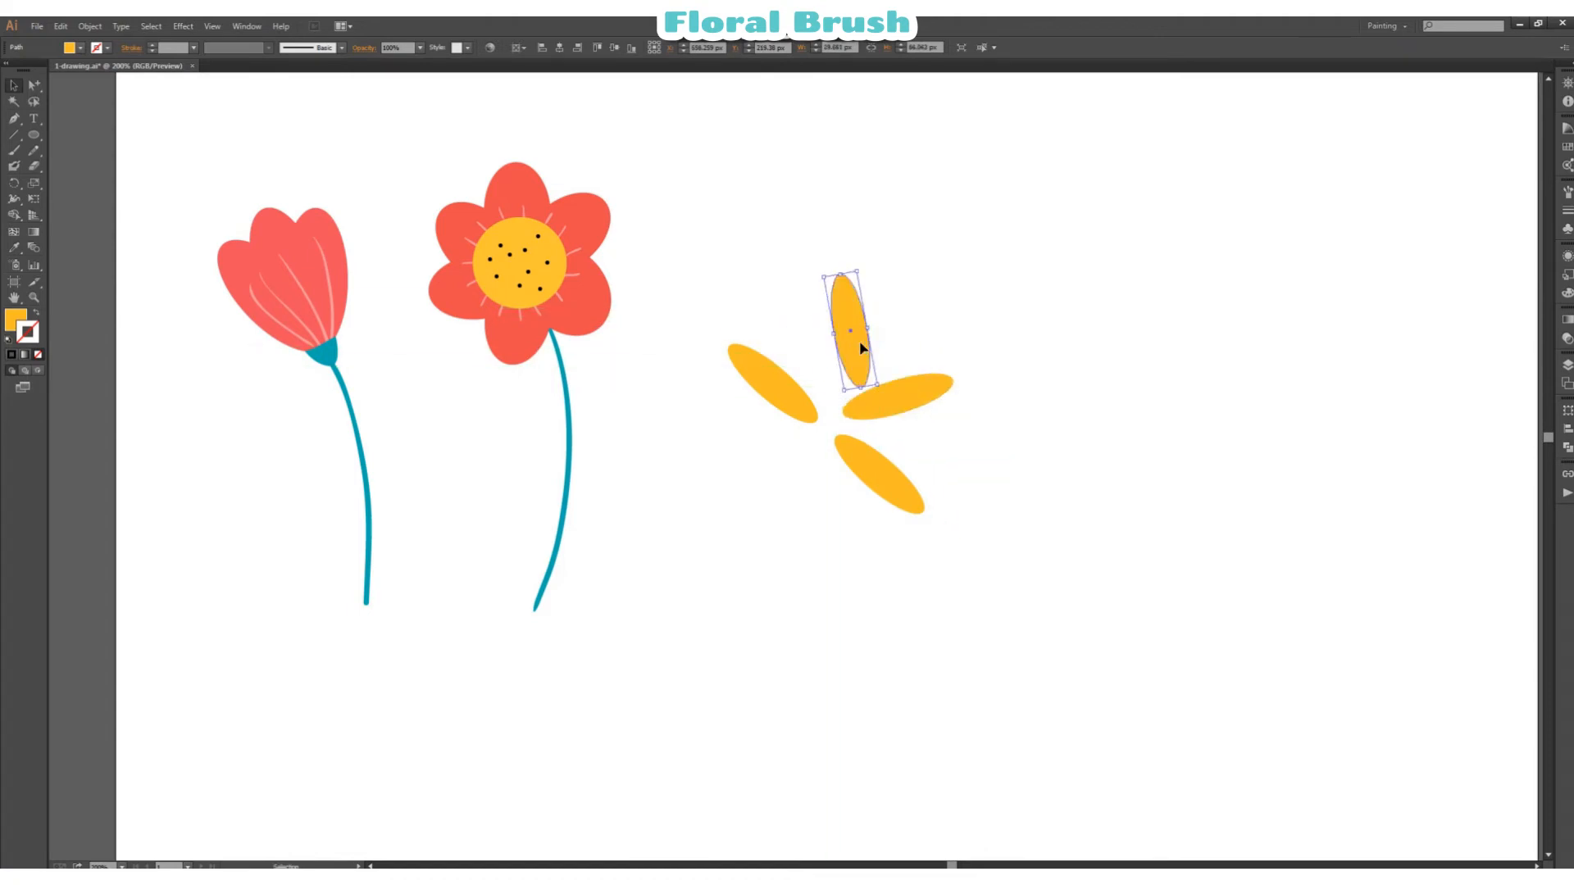
left_click_drag(857, 340, 802, 409)
left_click(981, 315)
left_click(828, 414)
left_click(805, 415)
left_click_drag(884, 400, 834, 372)
left_click_drag(856, 445, 862, 441)
left_click_drag(776, 404, 818, 416)
Step: Add yellow petals at the lower left and bottom of the ring, rotated to point outward
left_click(825, 428)
left_click_drag(764, 467, 773, 467)
left_click_drag(885, 471, 891, 471)
left_click_drag(772, 467, 833, 473)
left_click_drag(790, 531, 817, 516)
left_click_drag(832, 569, 839, 568)
left_click(976, 544)
Step: Nudge the lower-right petal, turn the top petal more upright and shift both left petals slightly outward
left_click_drag(895, 465, 899, 471)
left_click(849, 359)
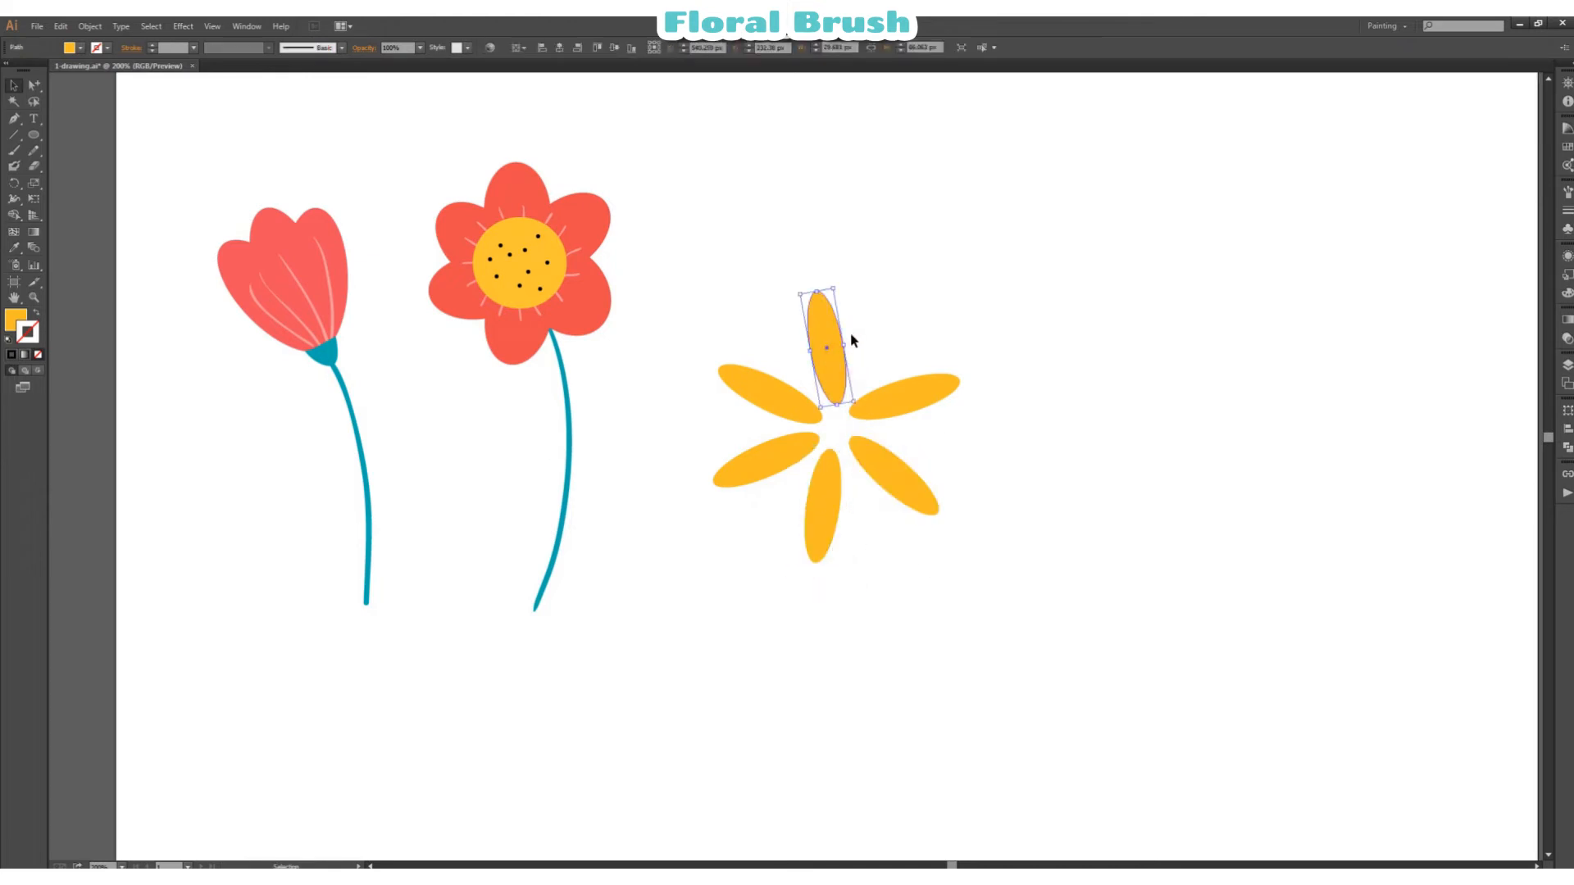
left_click_drag(839, 288, 845, 289)
left_click(909, 333)
left_click_drag(715, 337, 756, 461)
left_click_drag(783, 457, 776, 454)
left_click(966, 450)
Step: Straighten the bottom petal and shift the two right-hand petals slightly inward to even out the ring
left_click_drag(836, 500, 836, 495)
left_click_drag(838, 566, 845, 565)
left_click(877, 557)
left_click_drag(832, 498, 836, 499)
left_click(937, 471)
left_click_drag(904, 400, 898, 404)
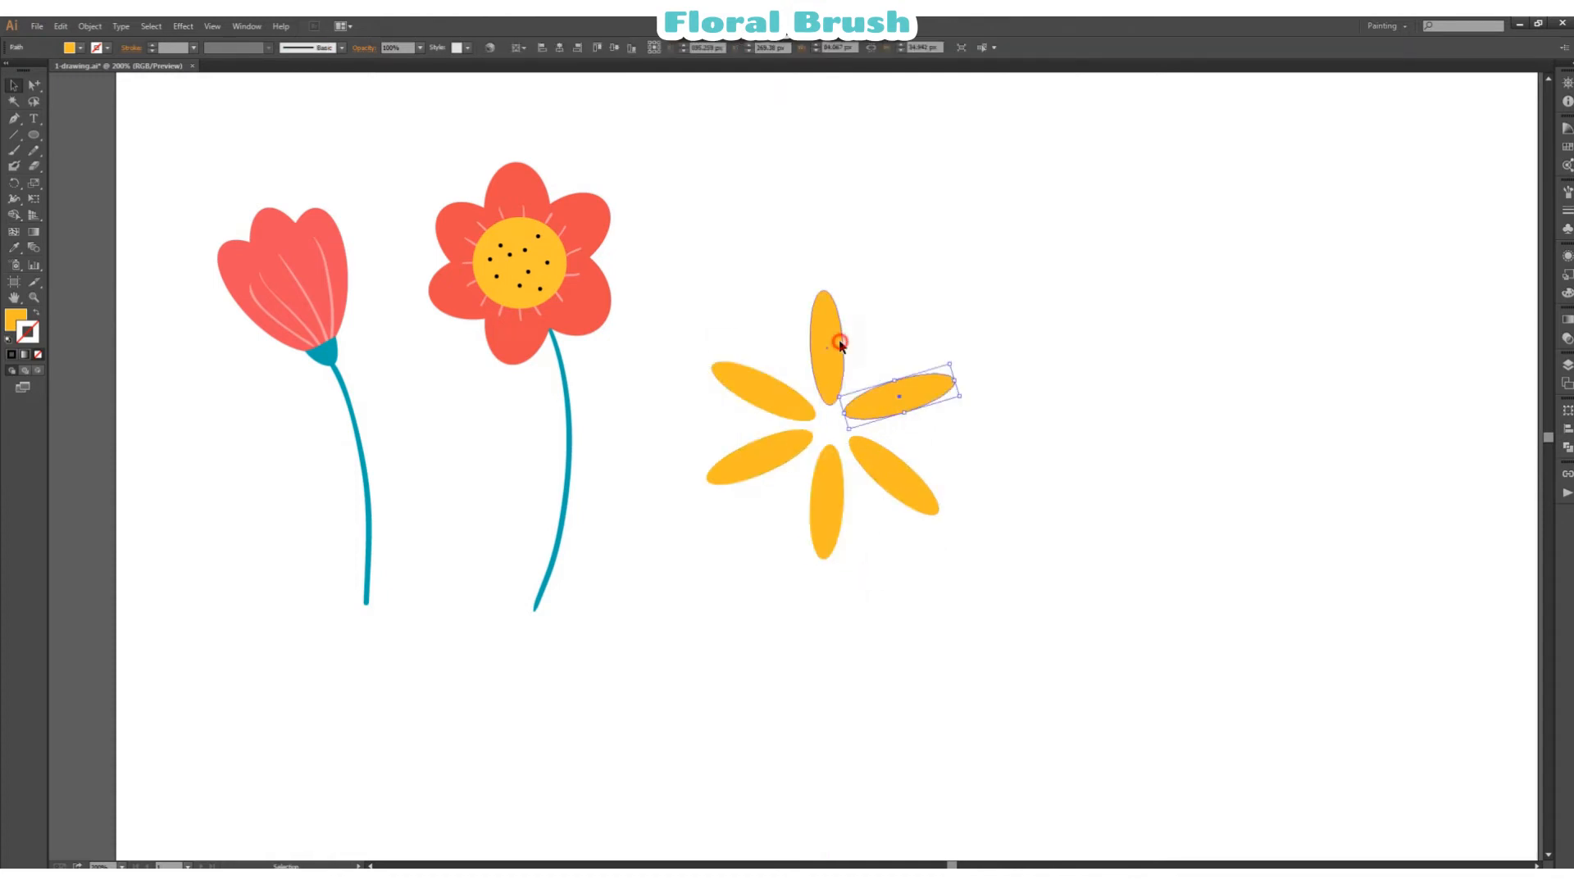
left_click_drag(874, 457, 865, 456)
left_click(947, 414)
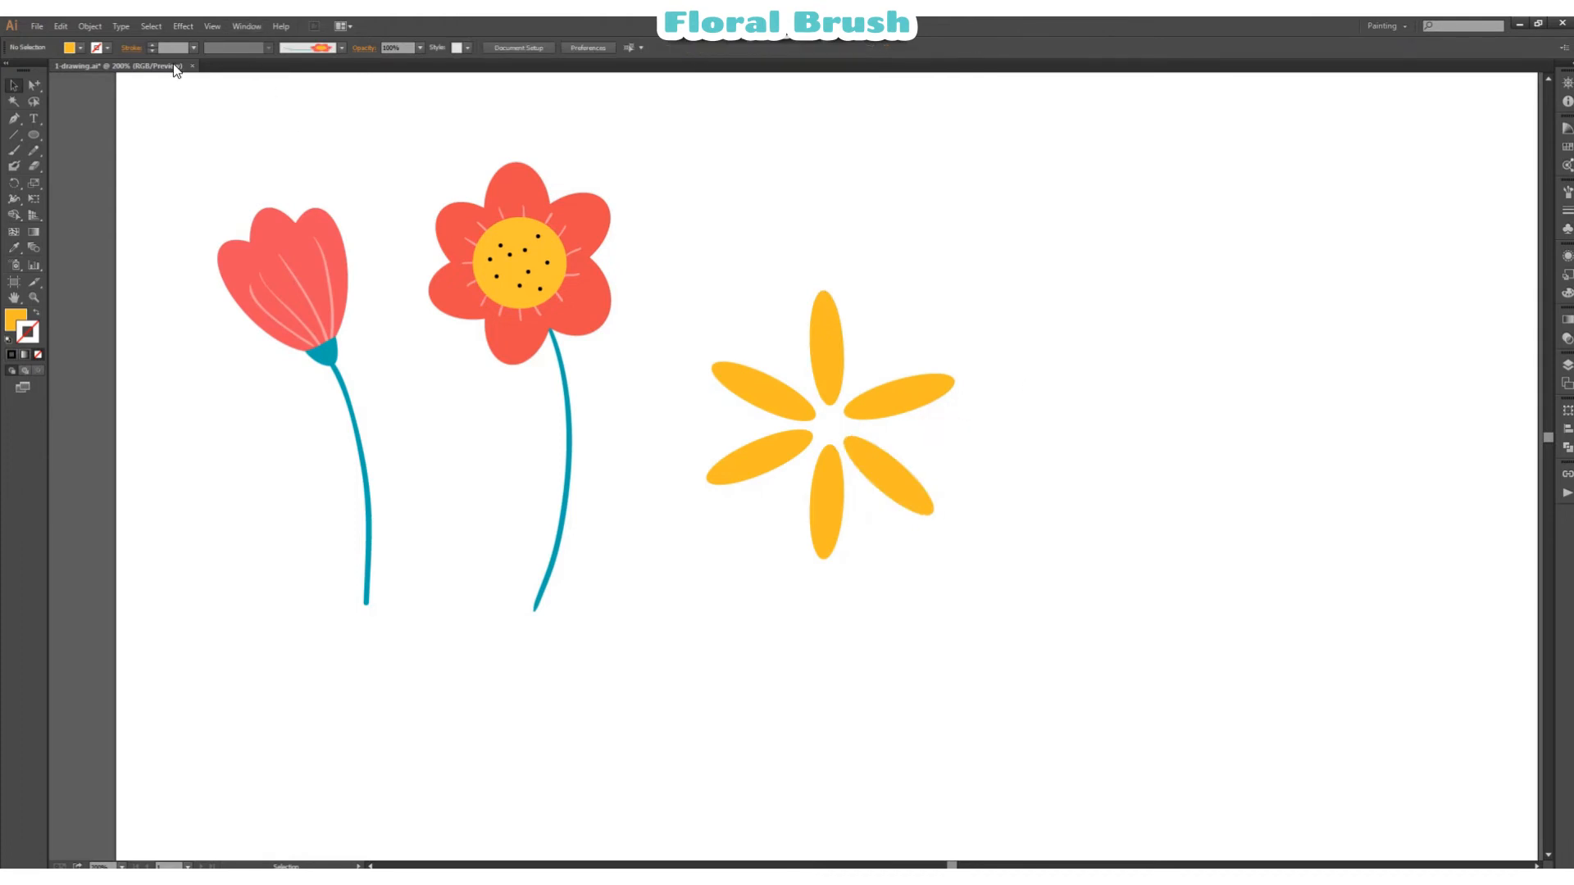
Step: Draw a black ellipse about 48 by 43 px in the centre of the yellow petals
left_click(79, 49)
left_click(68, 74)
left_click(380, 74)
left_click(35, 136)
left_click_drag(797, 397, 862, 454)
key("v")
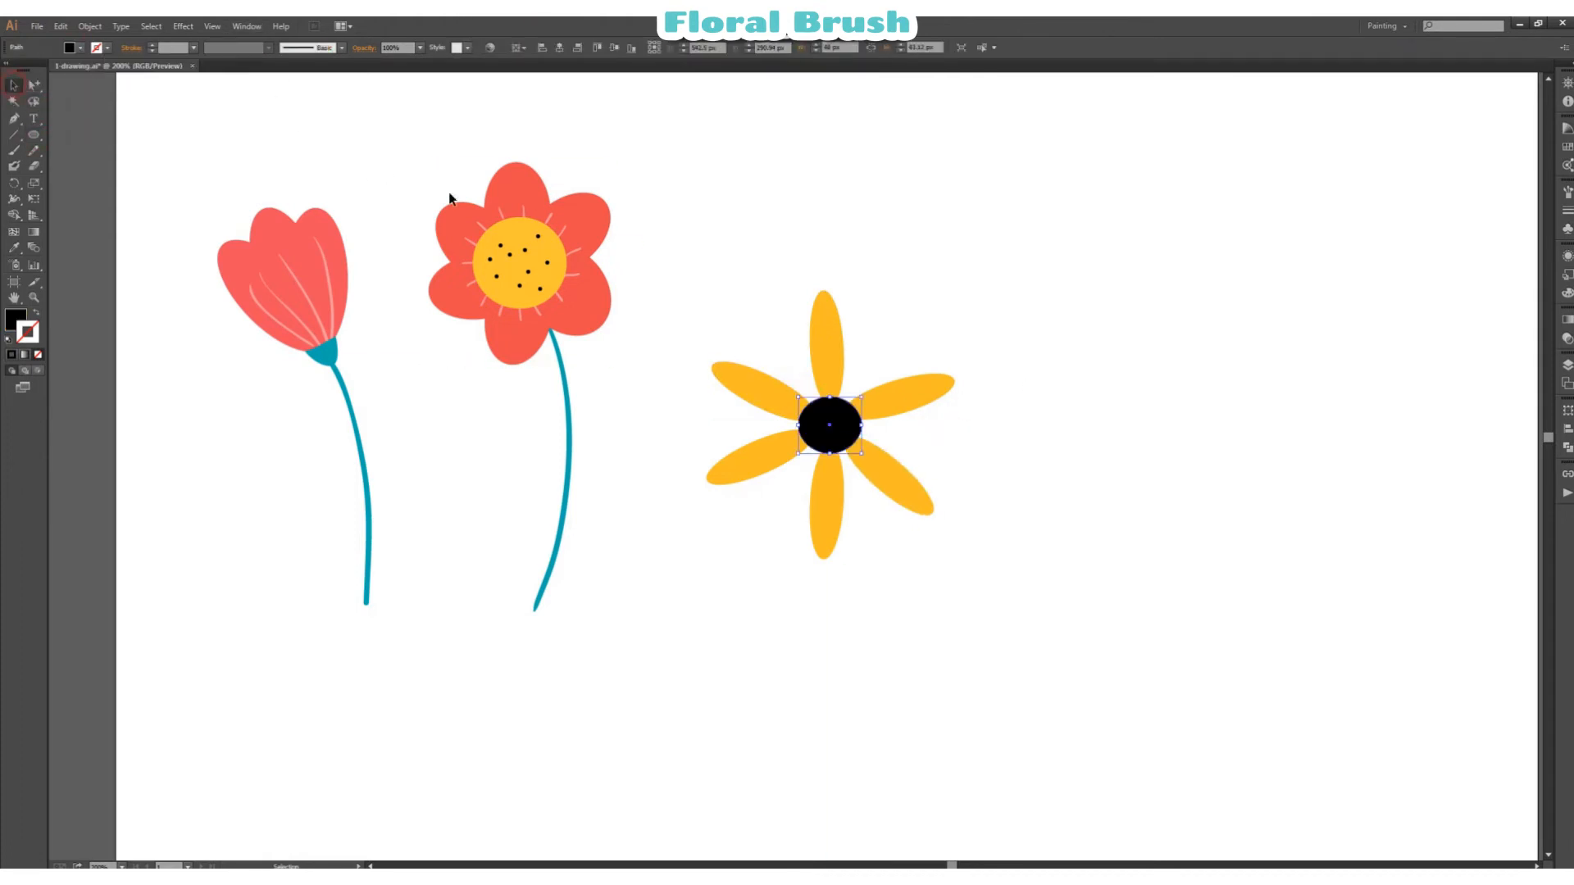
left_click(1009, 300)
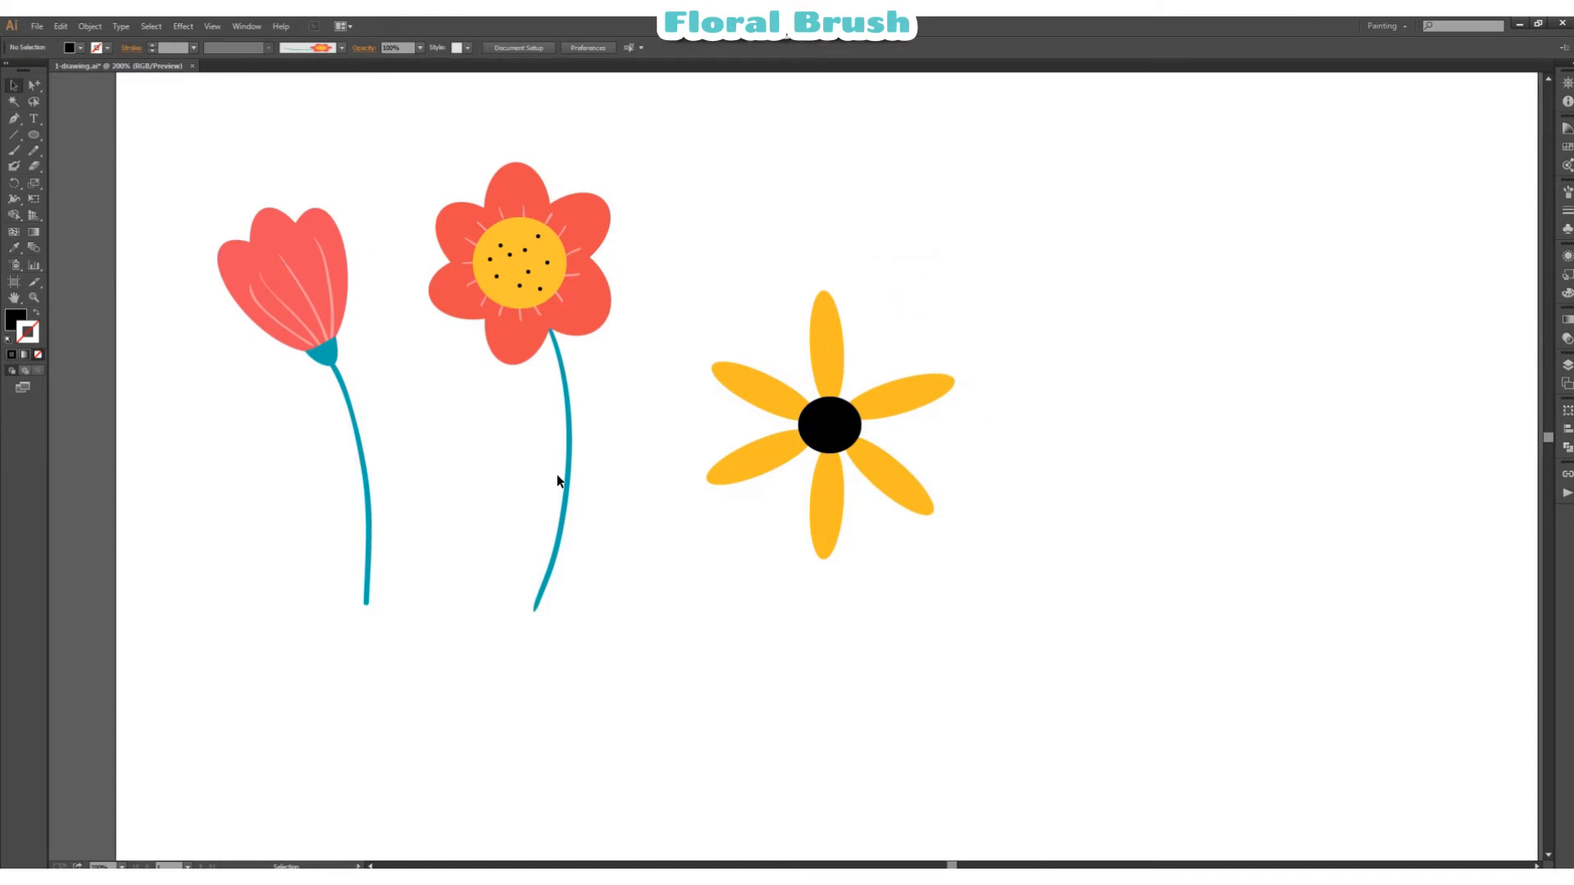
Step: Sample the six-petal flower's teal stem stroke for the Paintbrush tool
left_click(14, 248)
left_click(572, 411)
left_click(15, 152)
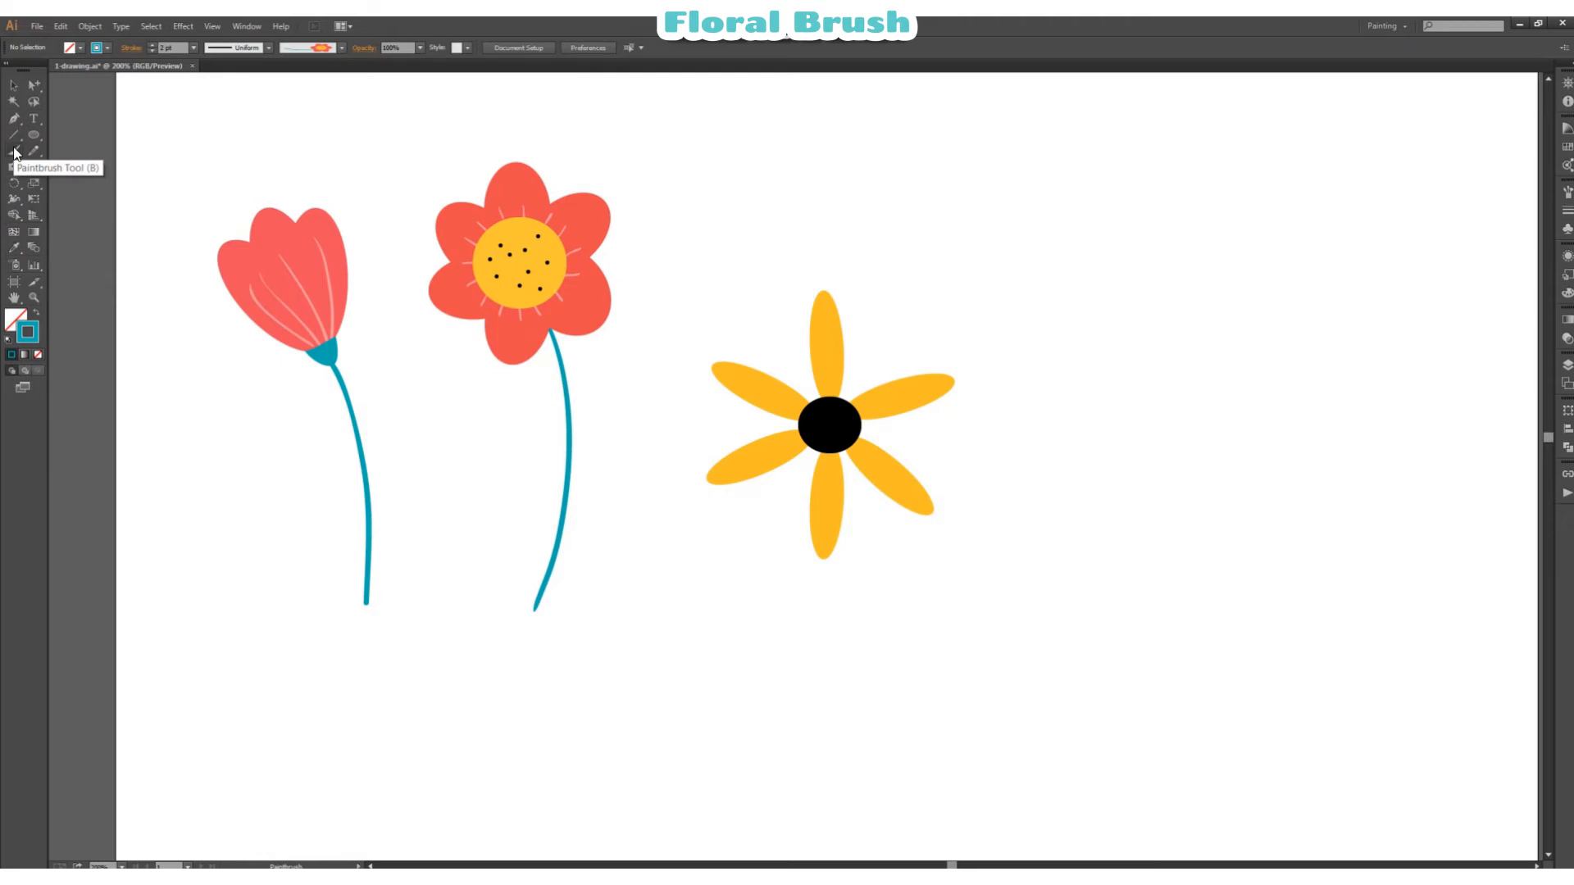
Step: Try to paint a stem downward from the yellow flower's black centre, and undo the stroke
left_click_drag(844, 449, 867, 721)
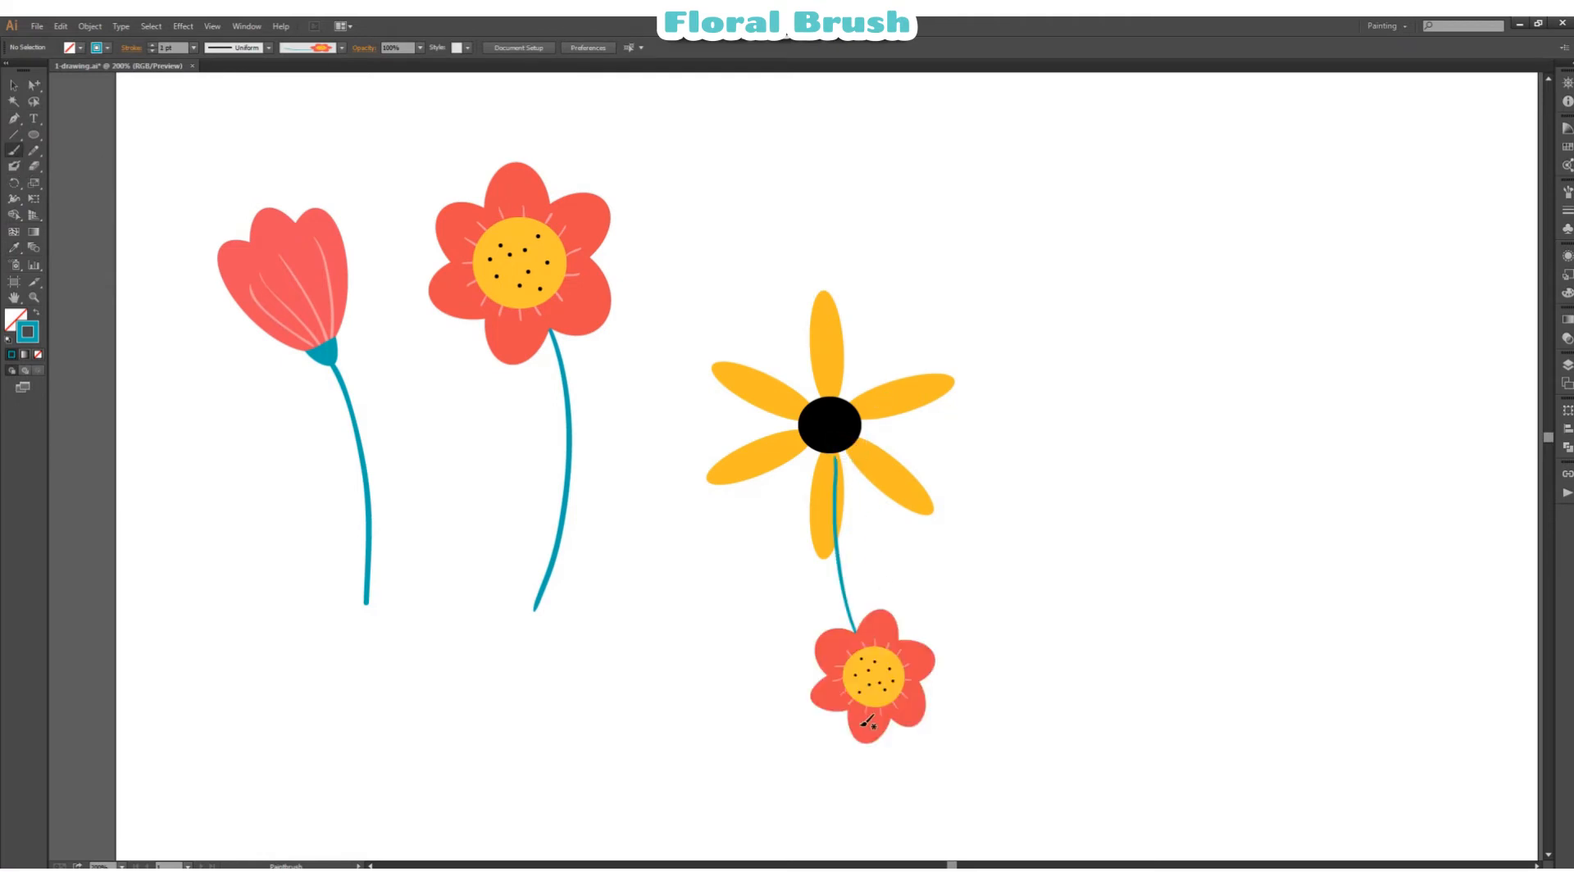
key("ctrl+z")
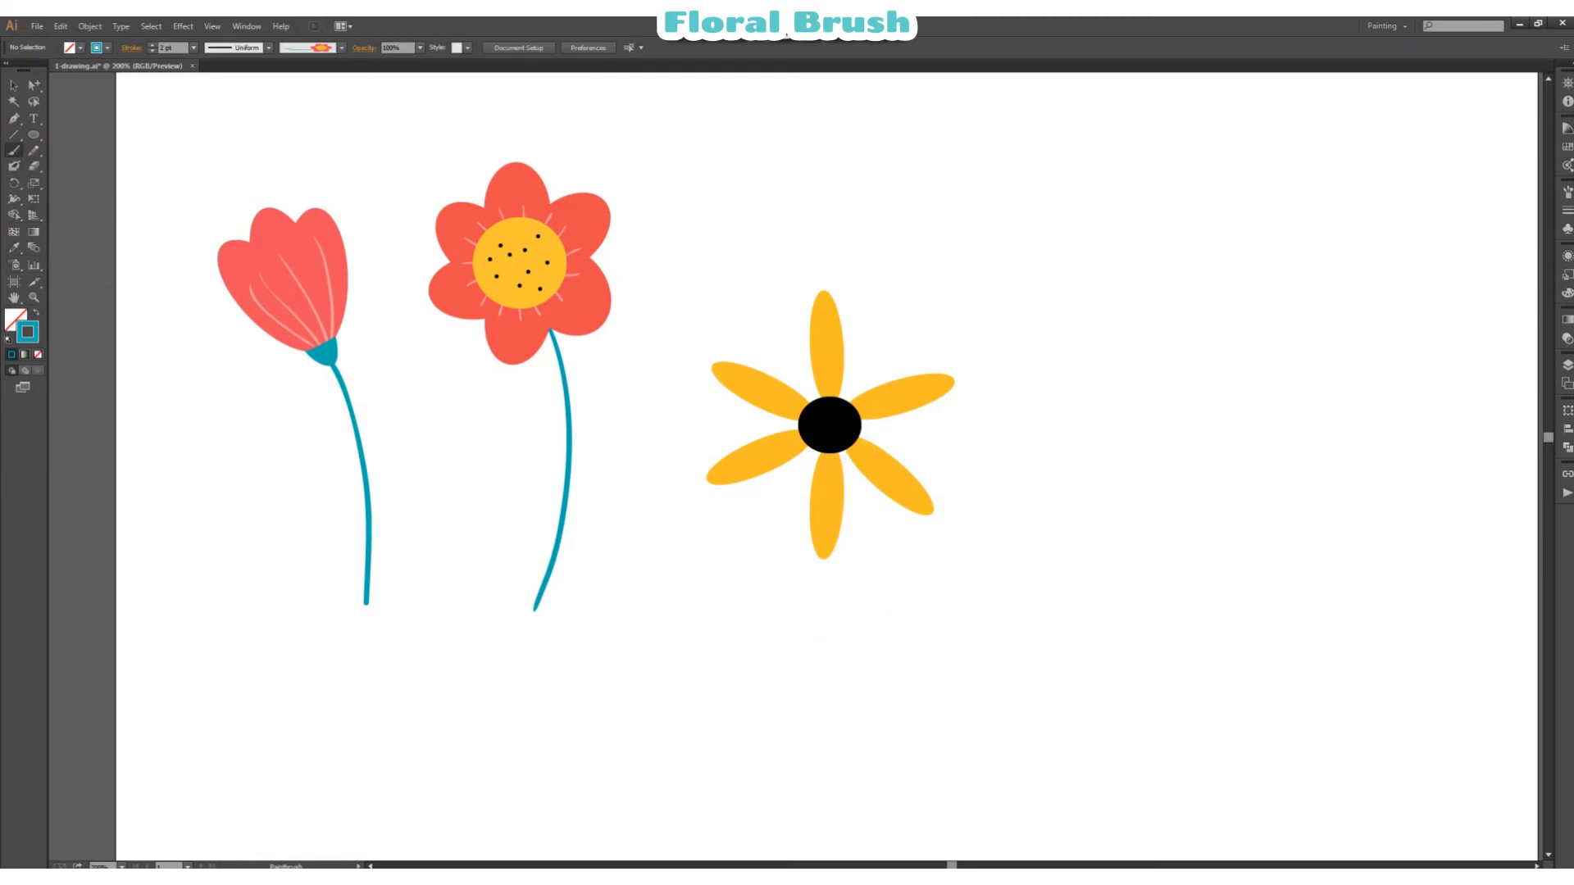
Step: Paint a gently curved teal stem downward from the yellow flower's black centre with the 3 pt. Round brush
left_click(341, 48)
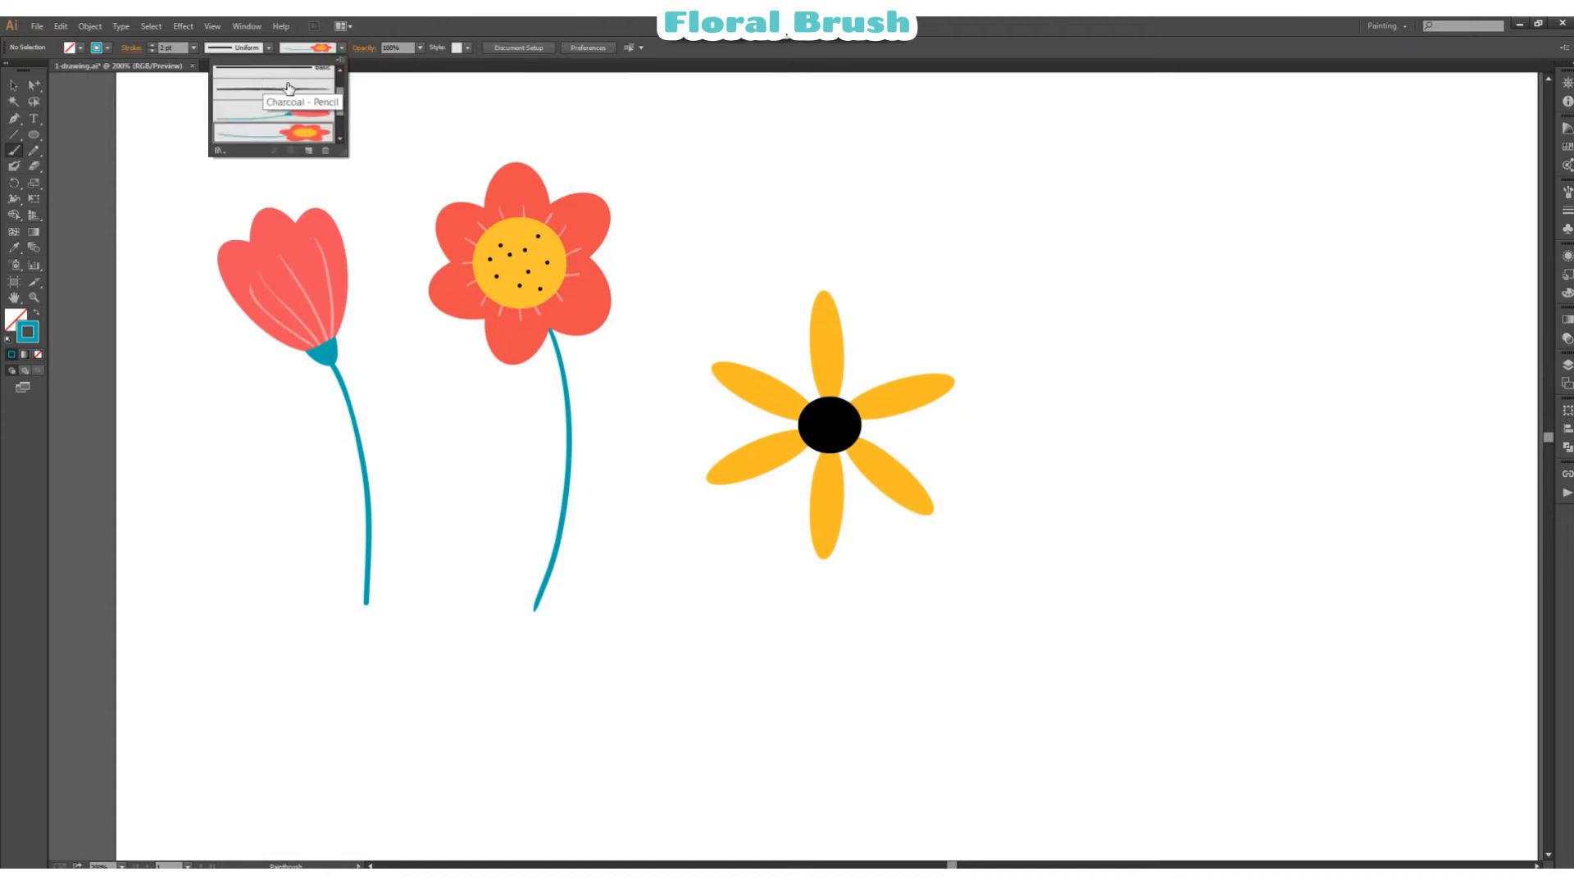
left_click(283, 72)
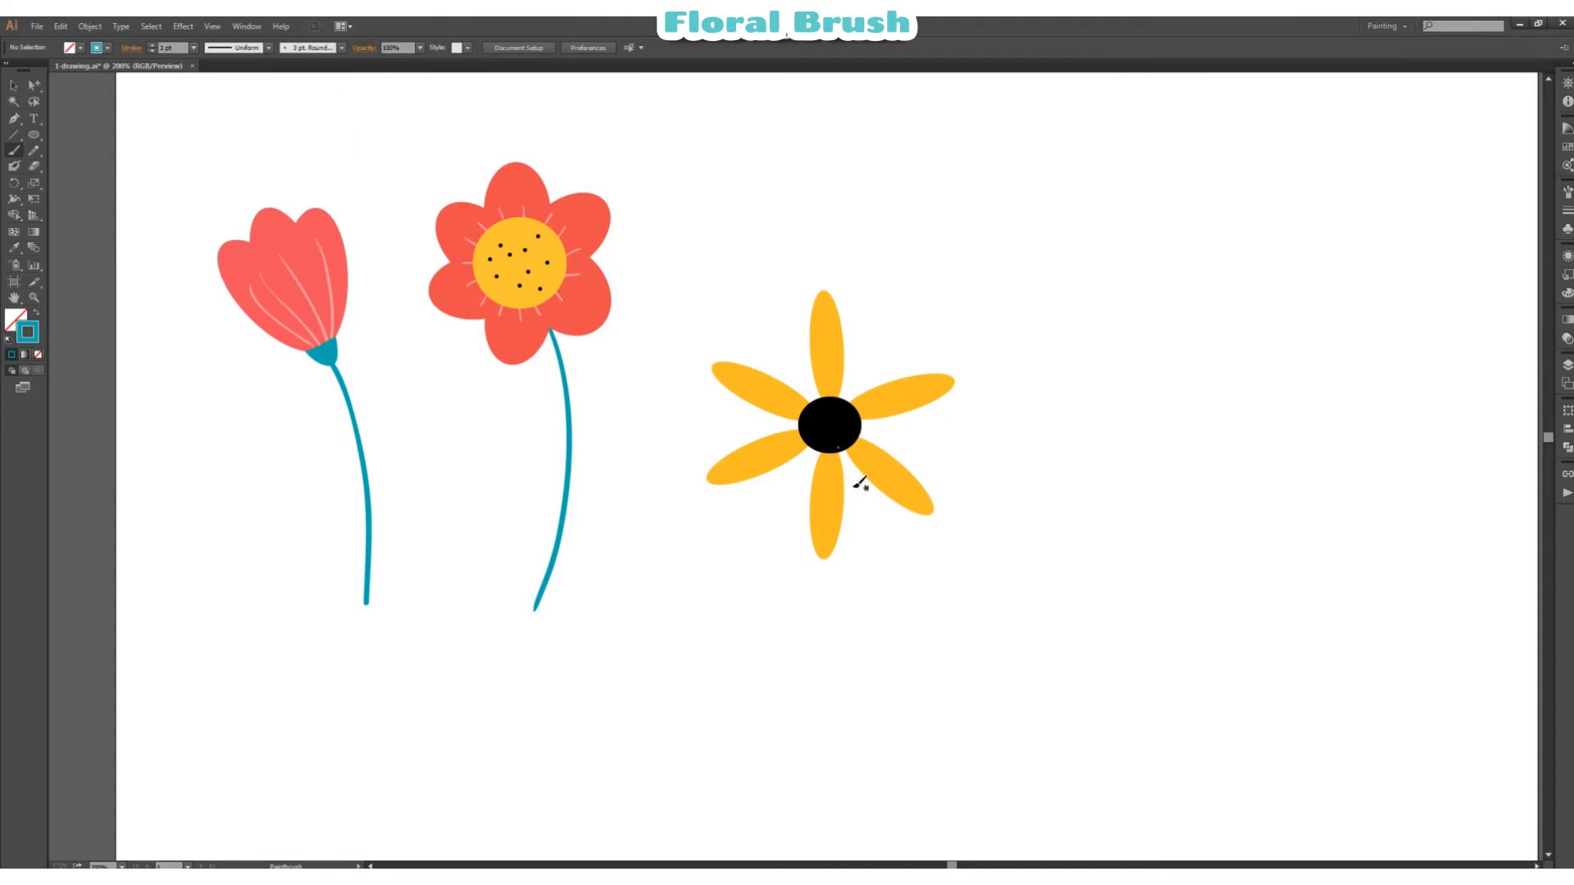
left_click_drag(836, 442, 851, 695)
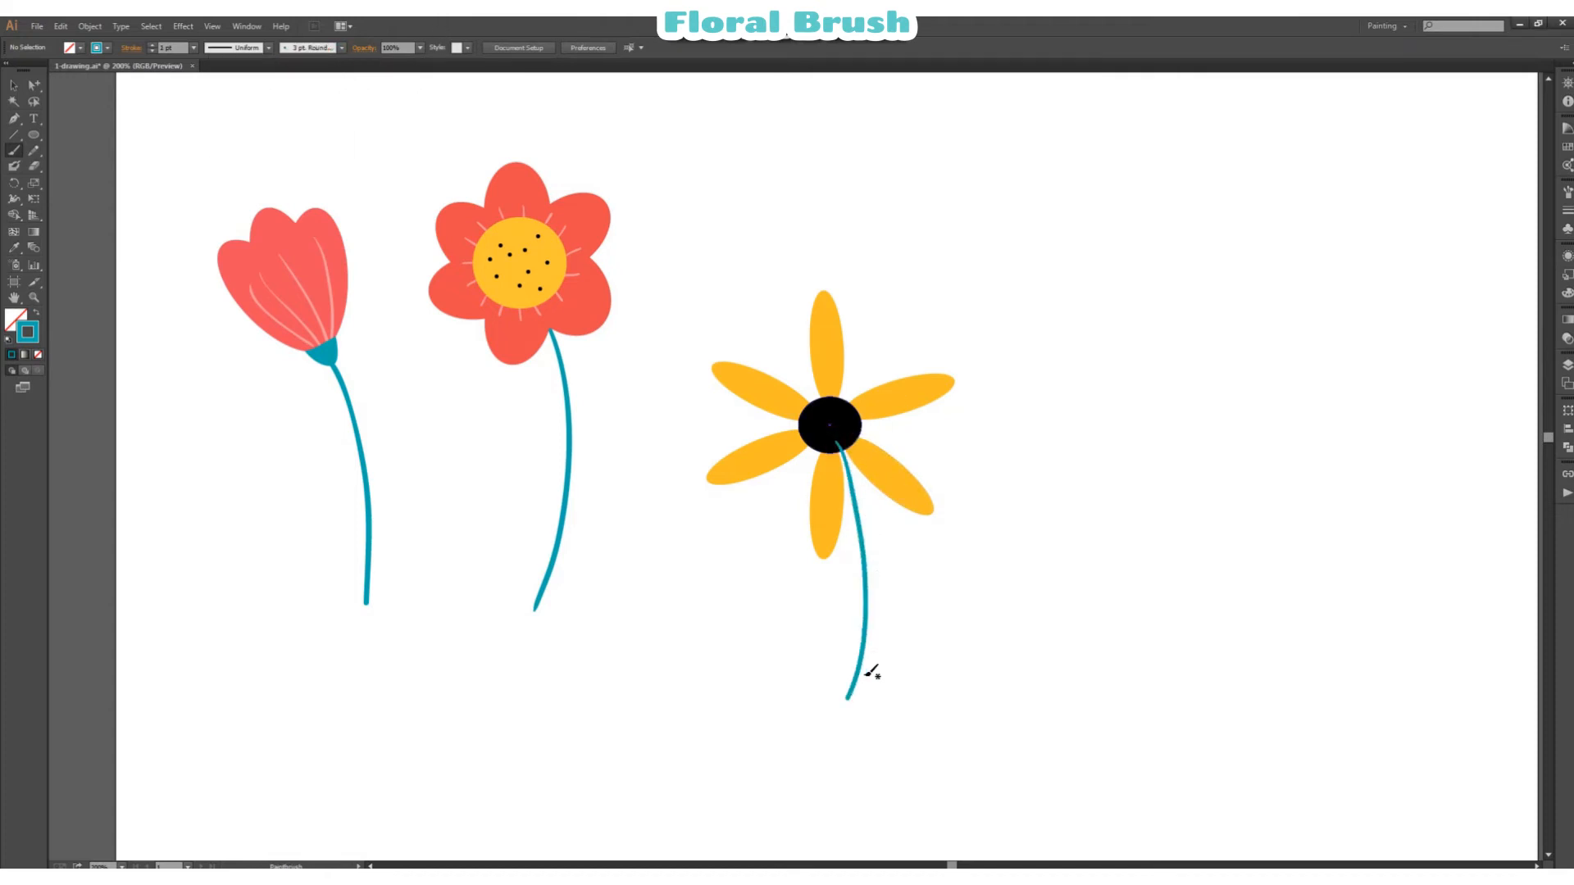
Step: Bring the six yellow petals and the black centre to the front of the teal stem
left_click(13, 86)
left_click_drag(683, 304, 978, 561)
left_click_drag(906, 615, 848, 655)
left_click_drag(735, 308, 930, 512)
left_click(943, 508)
left_click(850, 425)
left_click_drag(900, 629, 886, 648)
right_click(931, 616)
mouse_move(1008, 800)
left_click(1163, 798)
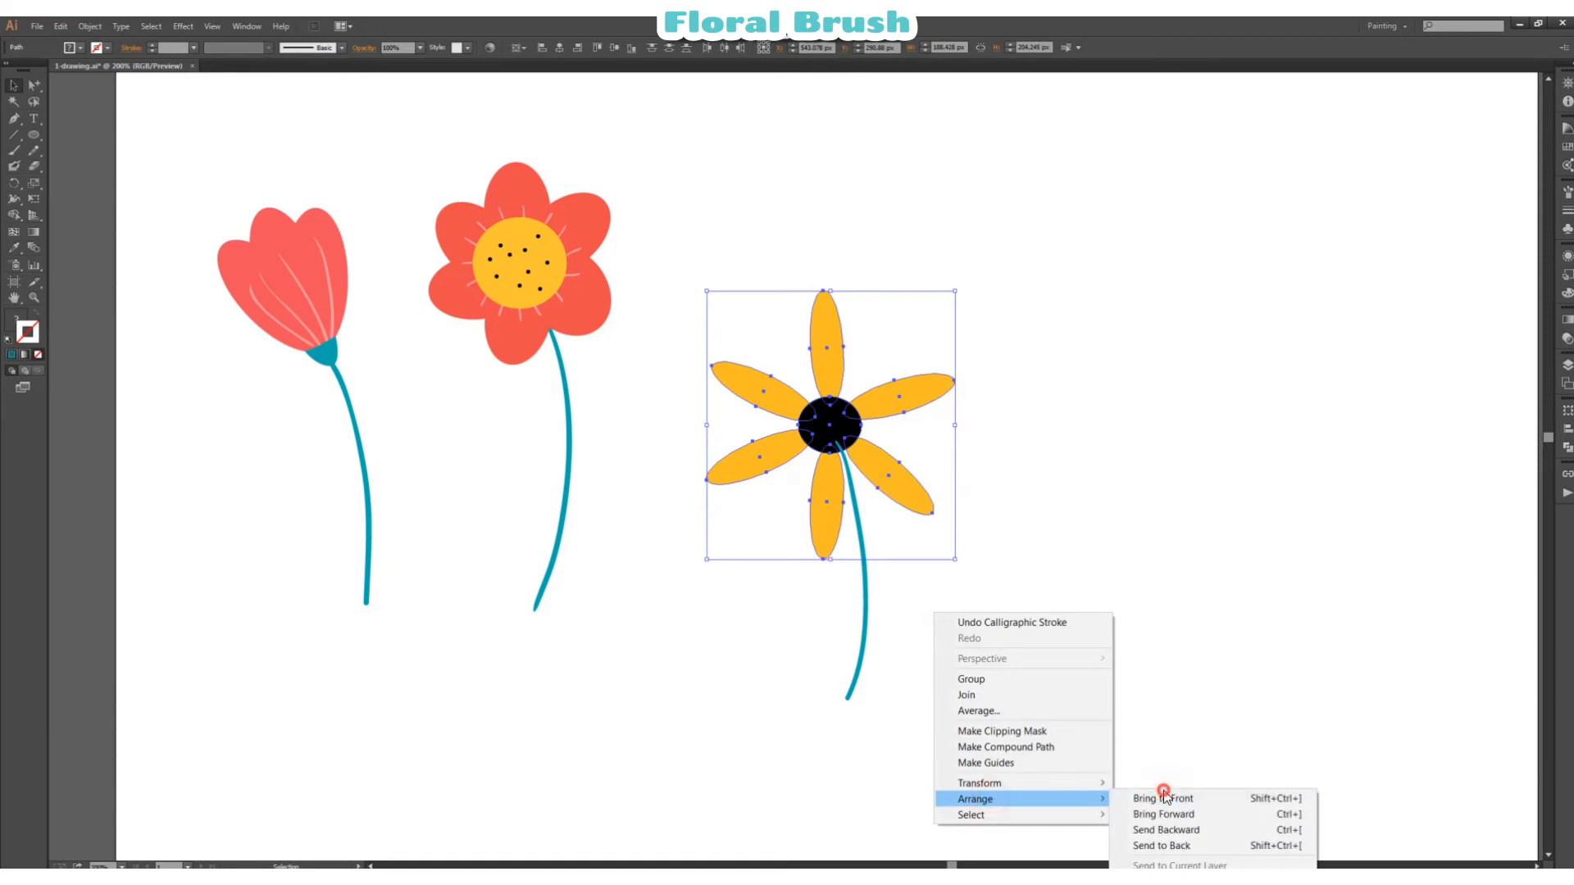
right_click(1075, 508)
left_click(1221, 431)
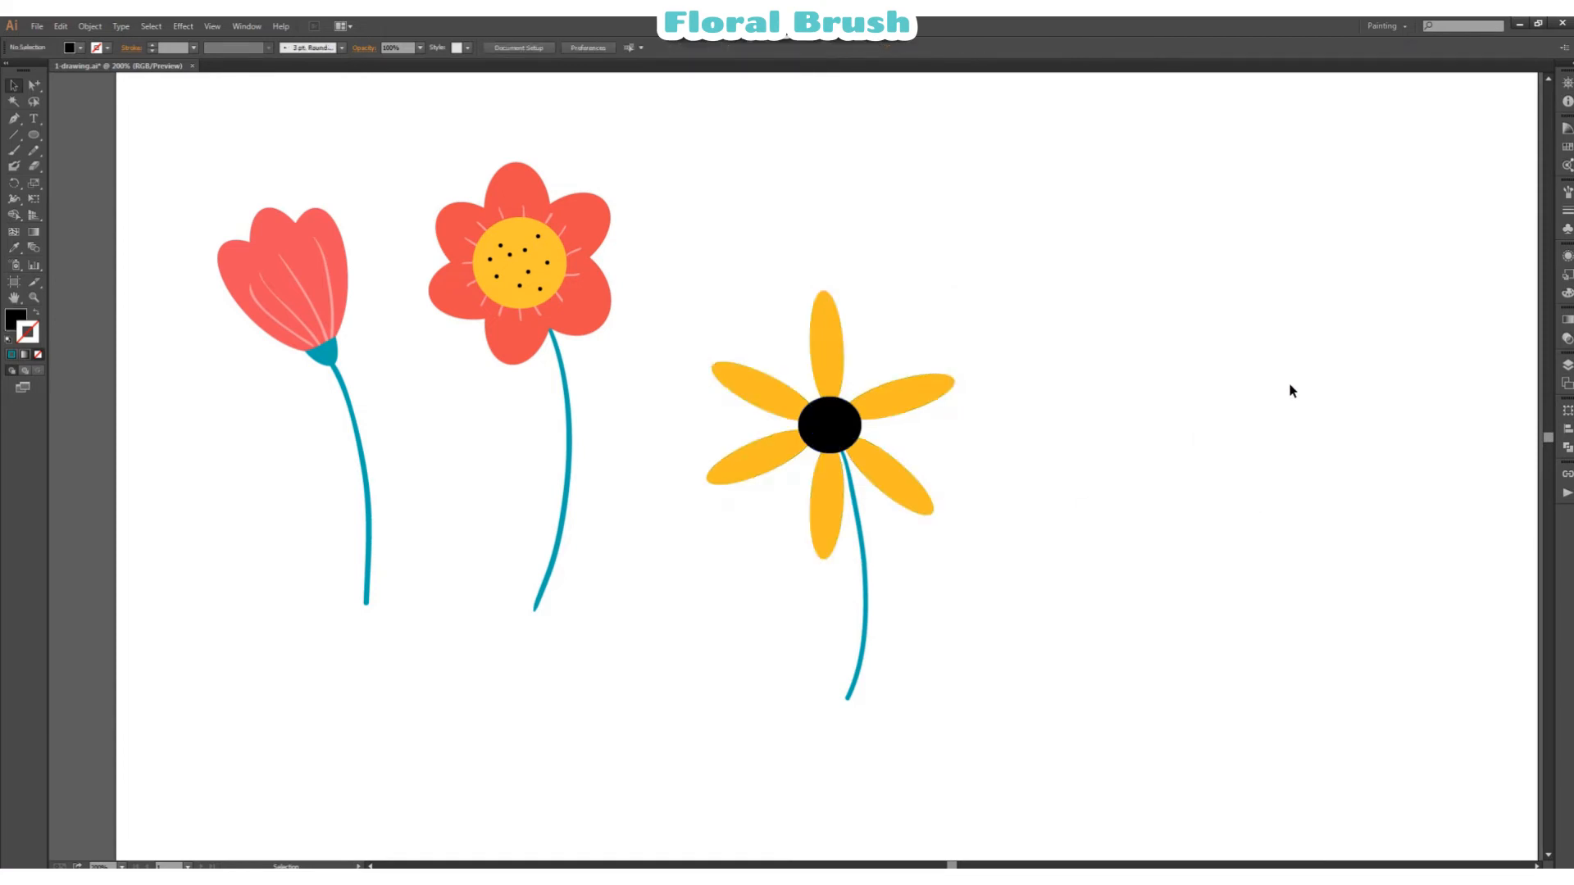
Step: Group the yellow flower's petals, black centre and stem into one object
left_click(848, 438)
left_click_drag(1055, 350, 787, 545)
right_click(1013, 467)
left_click(1044, 533)
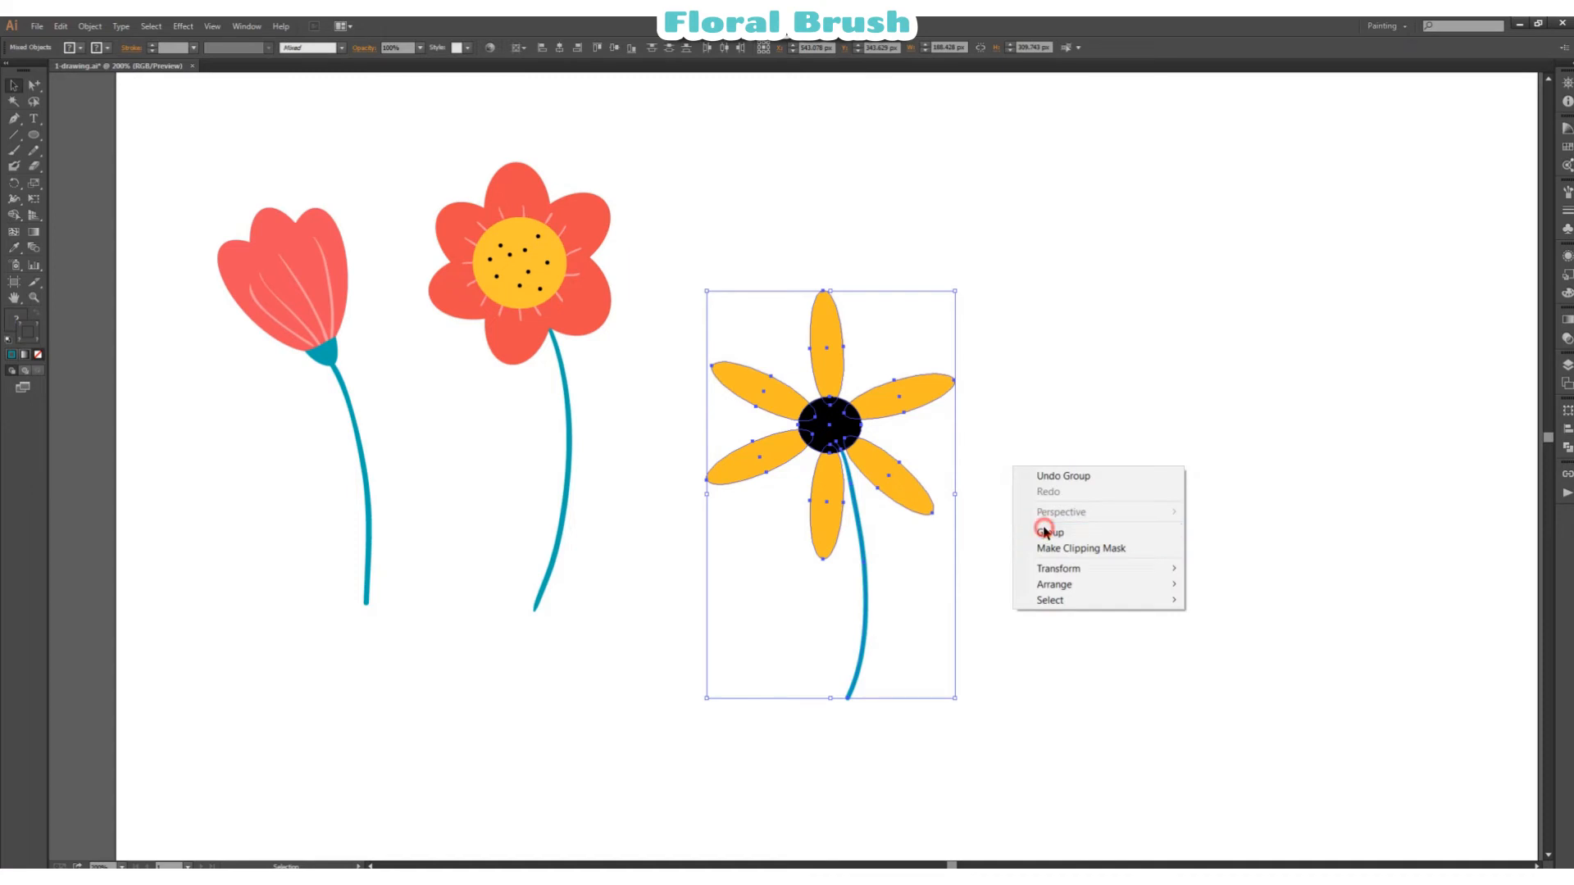
Step: Create an art brush from the grouped yellow flower, keeping the default brush options
left_click(1566, 194)
left_click(1515, 336)
left_click(895, 297)
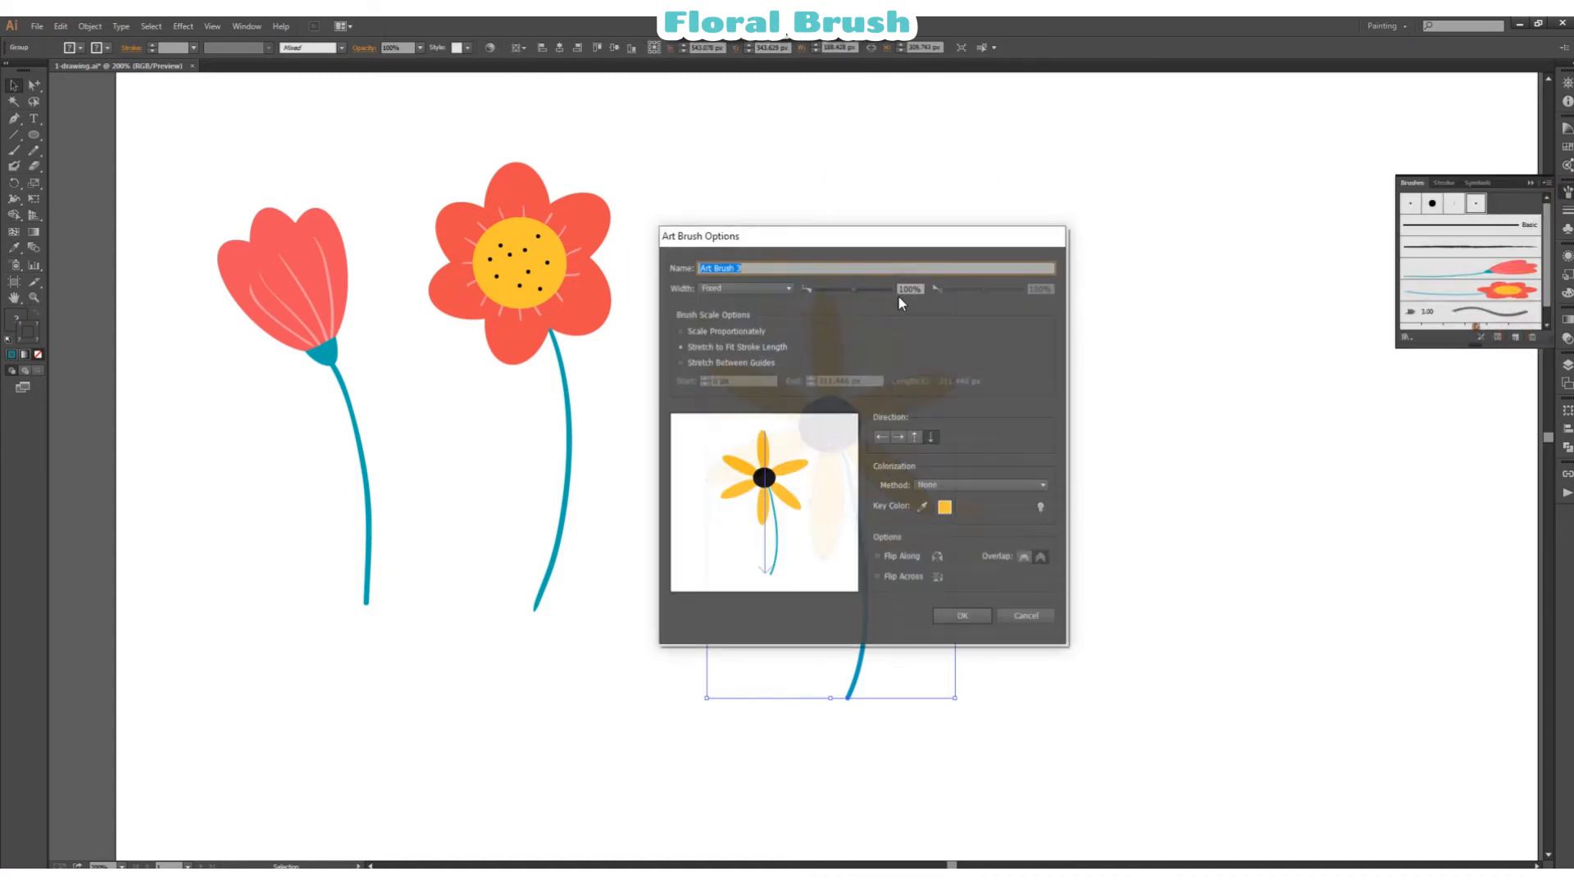
left_click(964, 616)
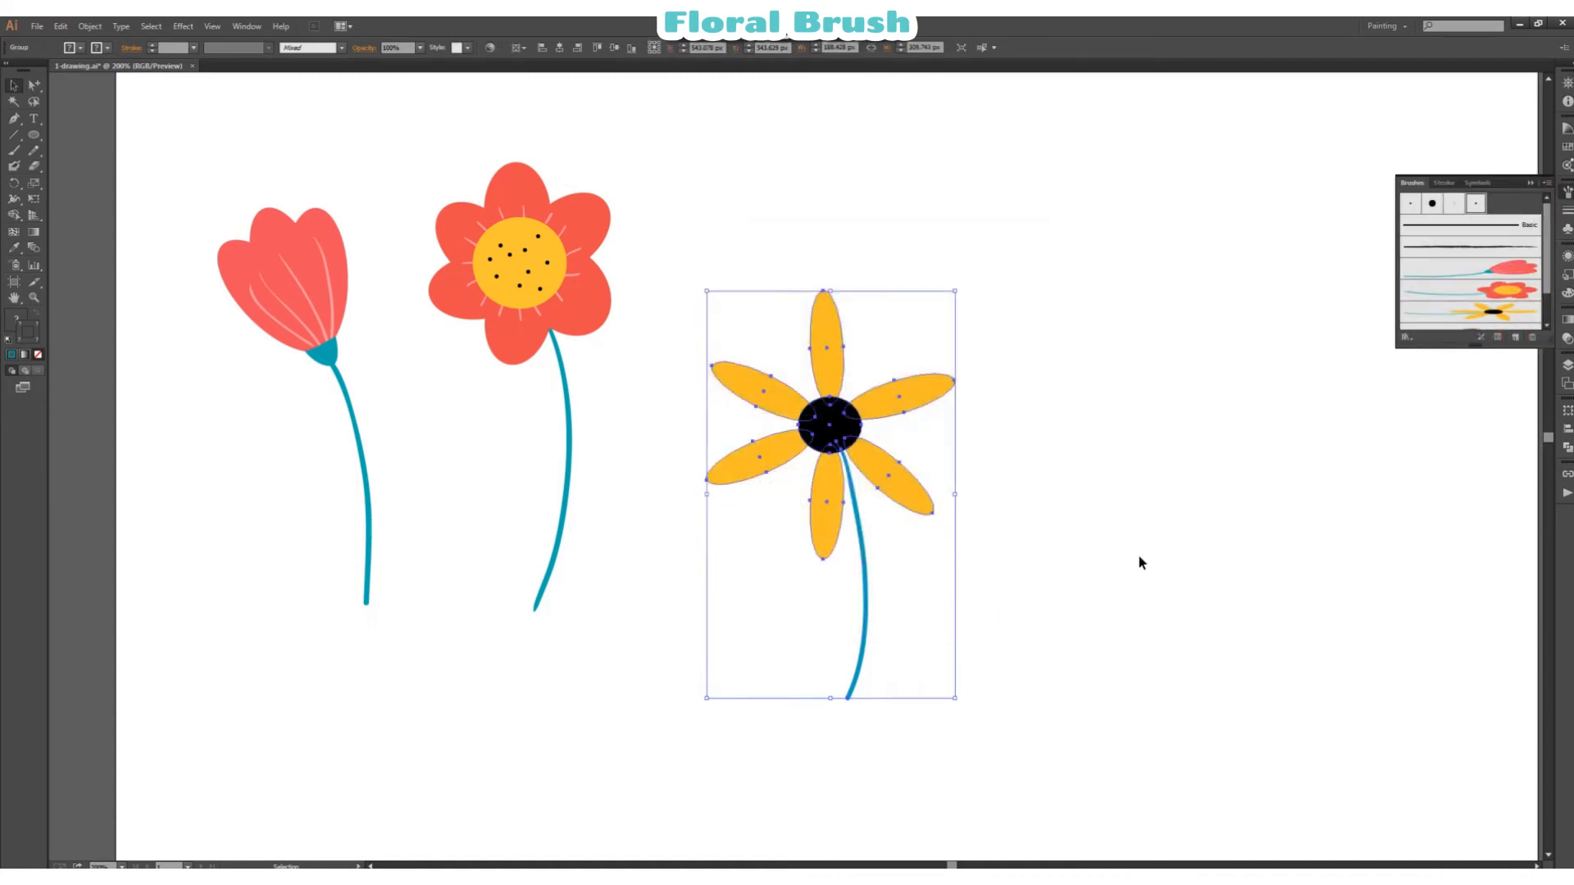
Step: Move the yellow flower up to roughly the level of the two red flowers
left_click(1161, 550)
left_click_drag(855, 460, 852, 358)
left_click(1178, 398)
left_click(16, 155)
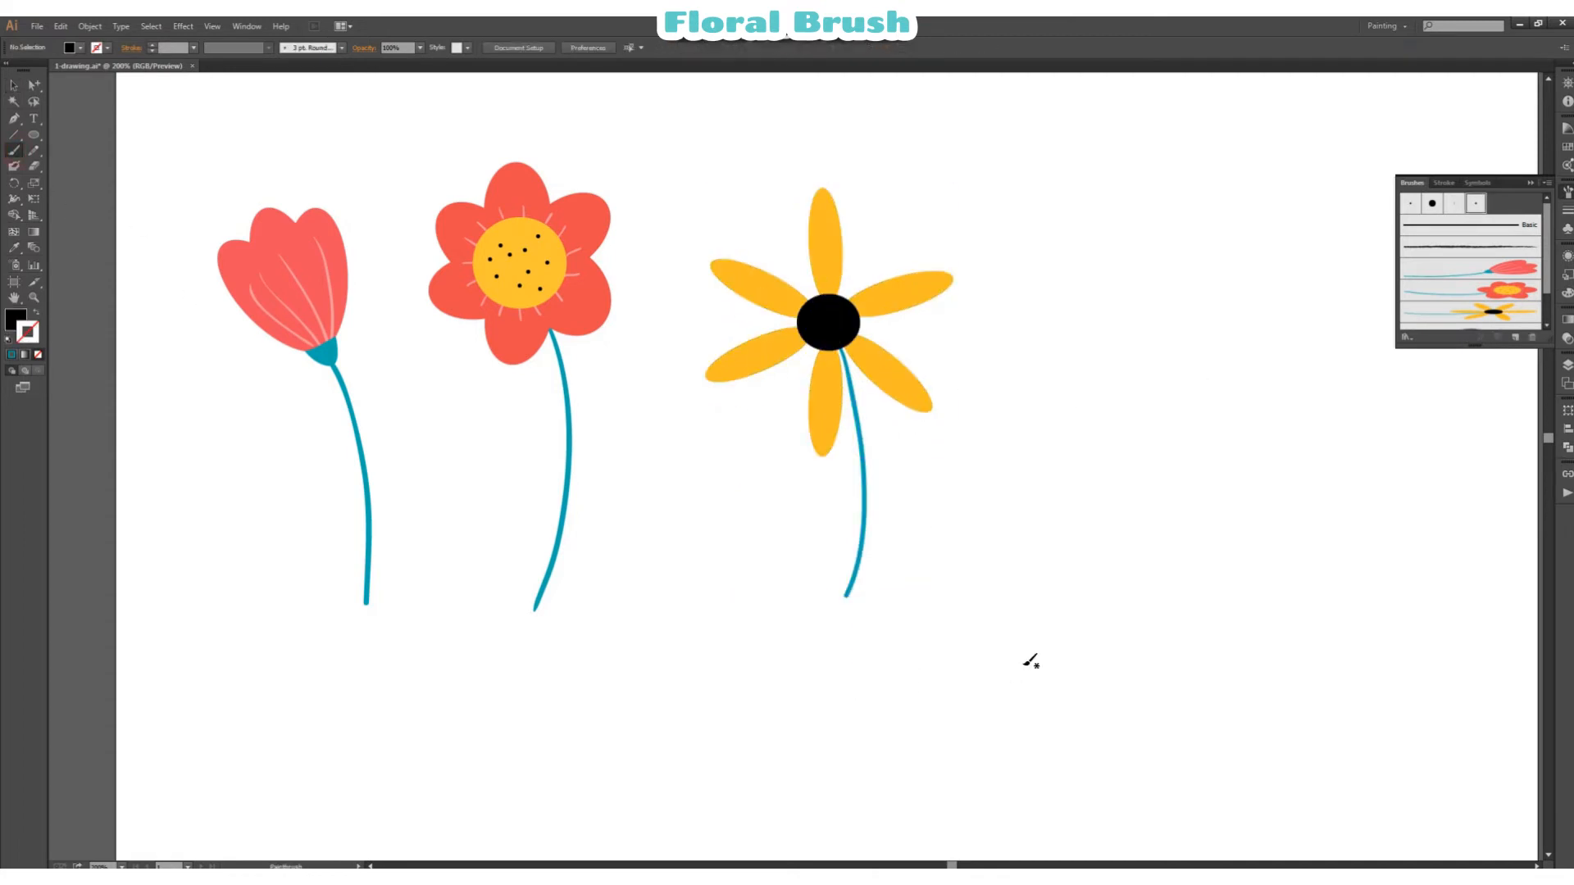
scroll(864, 675, "down", 3)
left_click_drag(683, 664, 1210, 660)
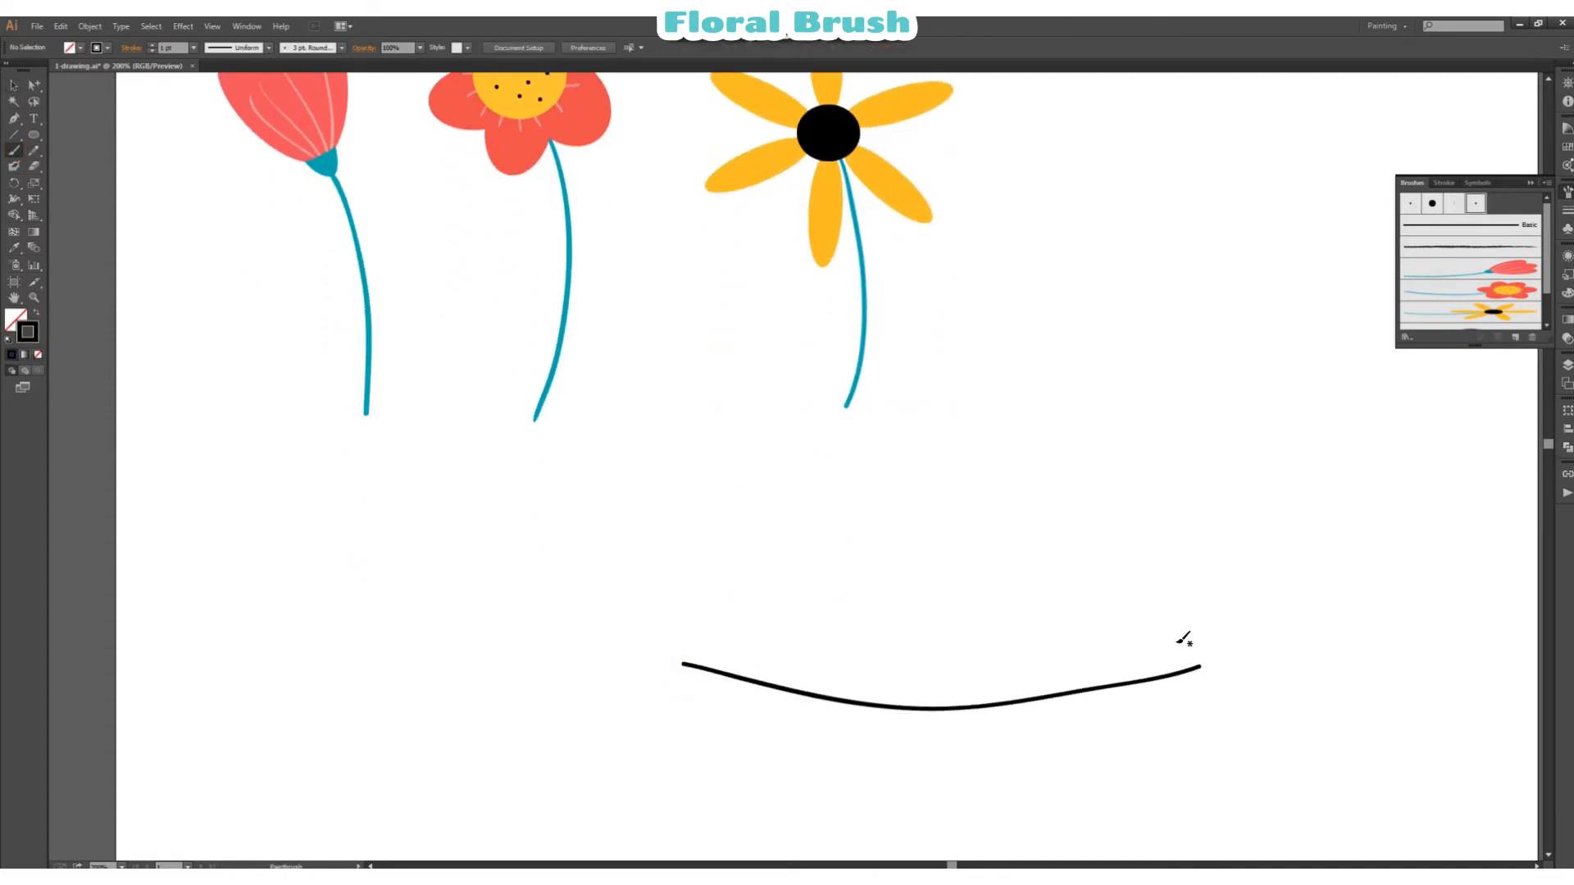
key("ctrl+z")
Step: Test the yellow flower art brush with a curved stroke below the flowers, and delete the stroke
left_click(1473, 320)
left_click_drag(704, 645, 1113, 629)
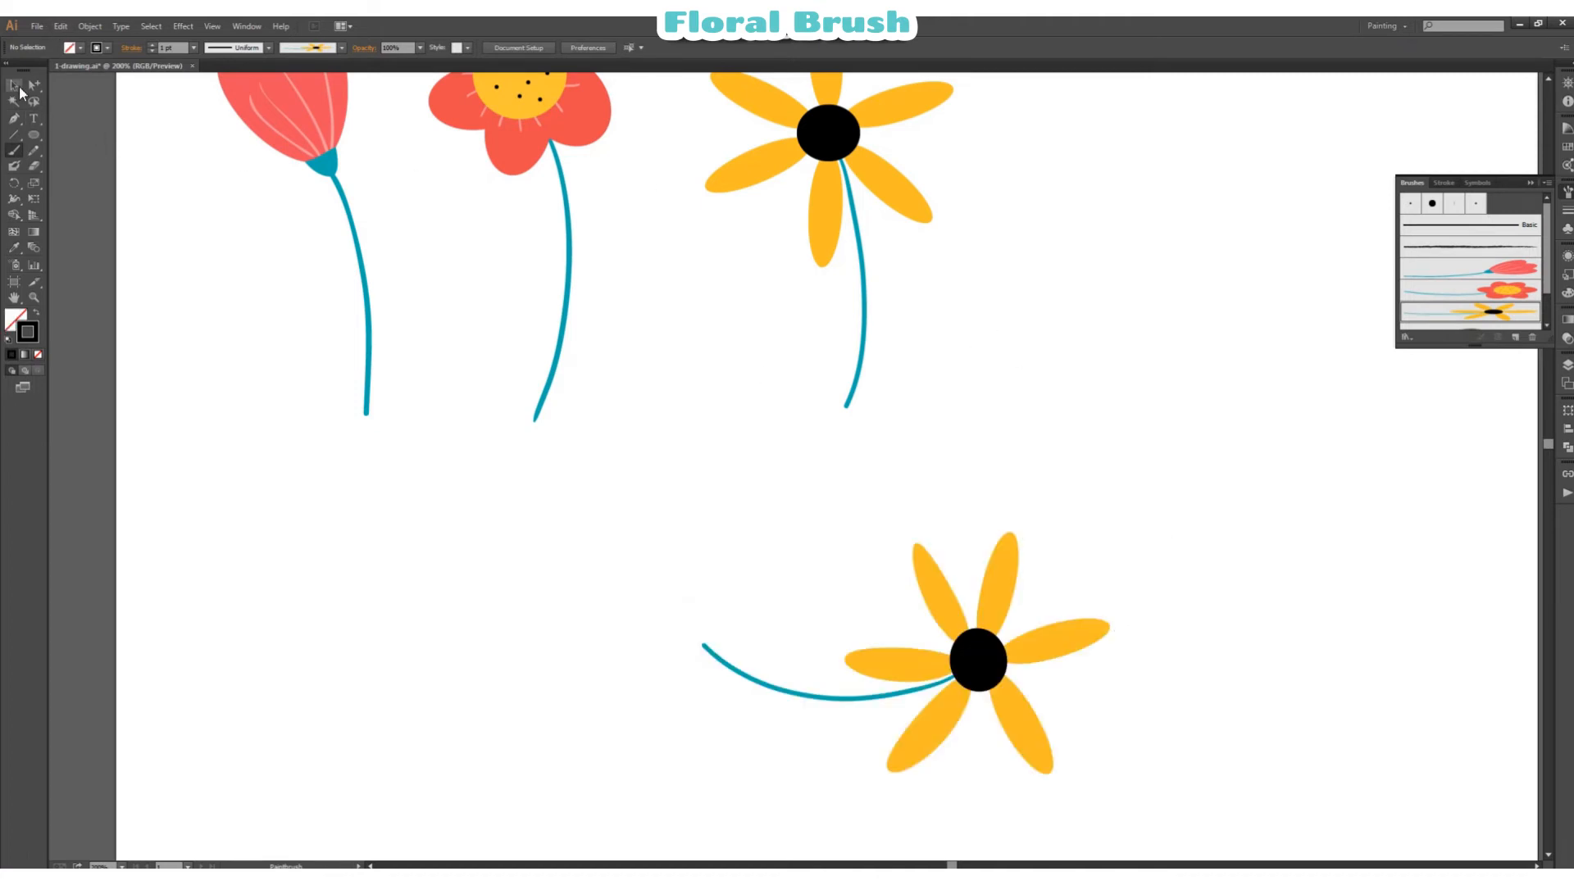
left_click(17, 86)
left_click(787, 687)
key("Delete")
Step: Shift the yellow flower slightly up and closer to the six-petal red flower so the three align
scroll(987, 459, "up", 5)
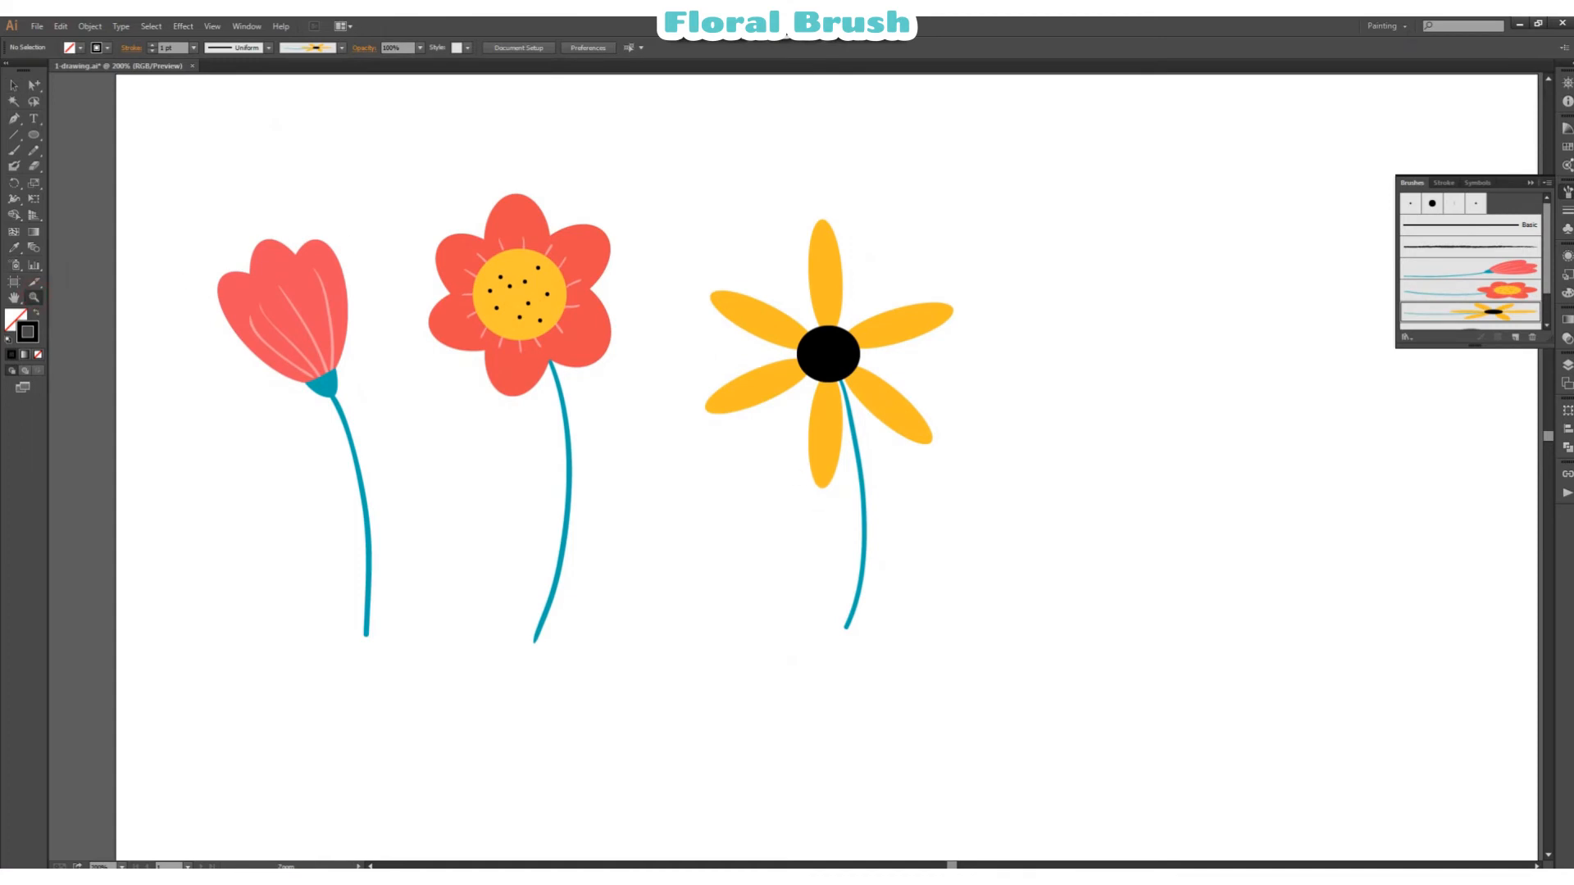
left_click(122, 866)
left_click(139, 691)
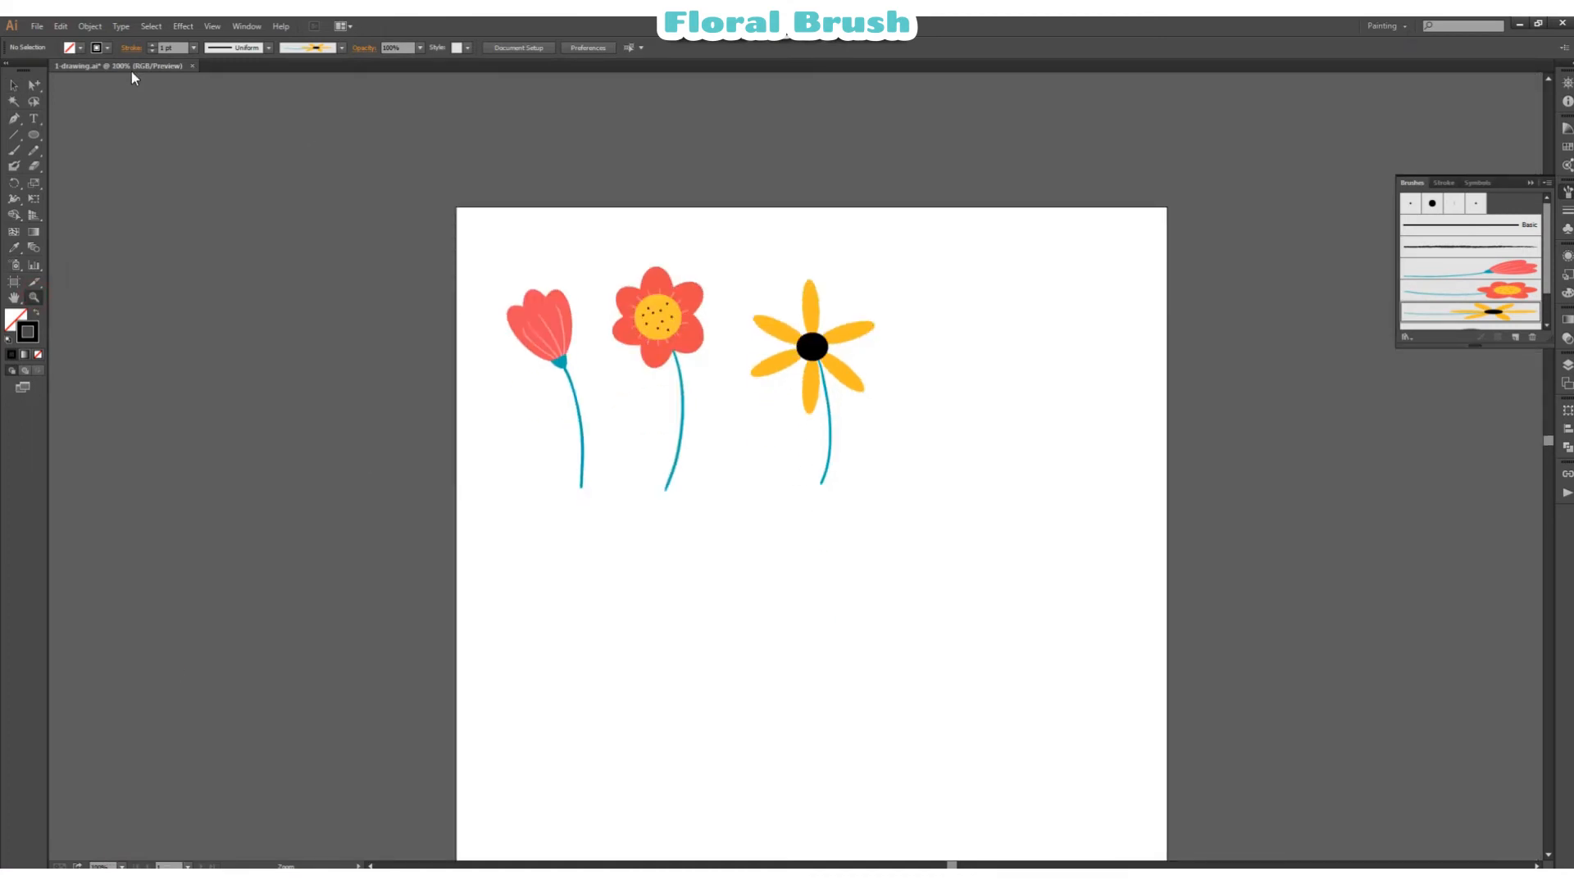
left_click(13, 85)
left_click_drag(823, 353, 804, 341)
left_click(1002, 344)
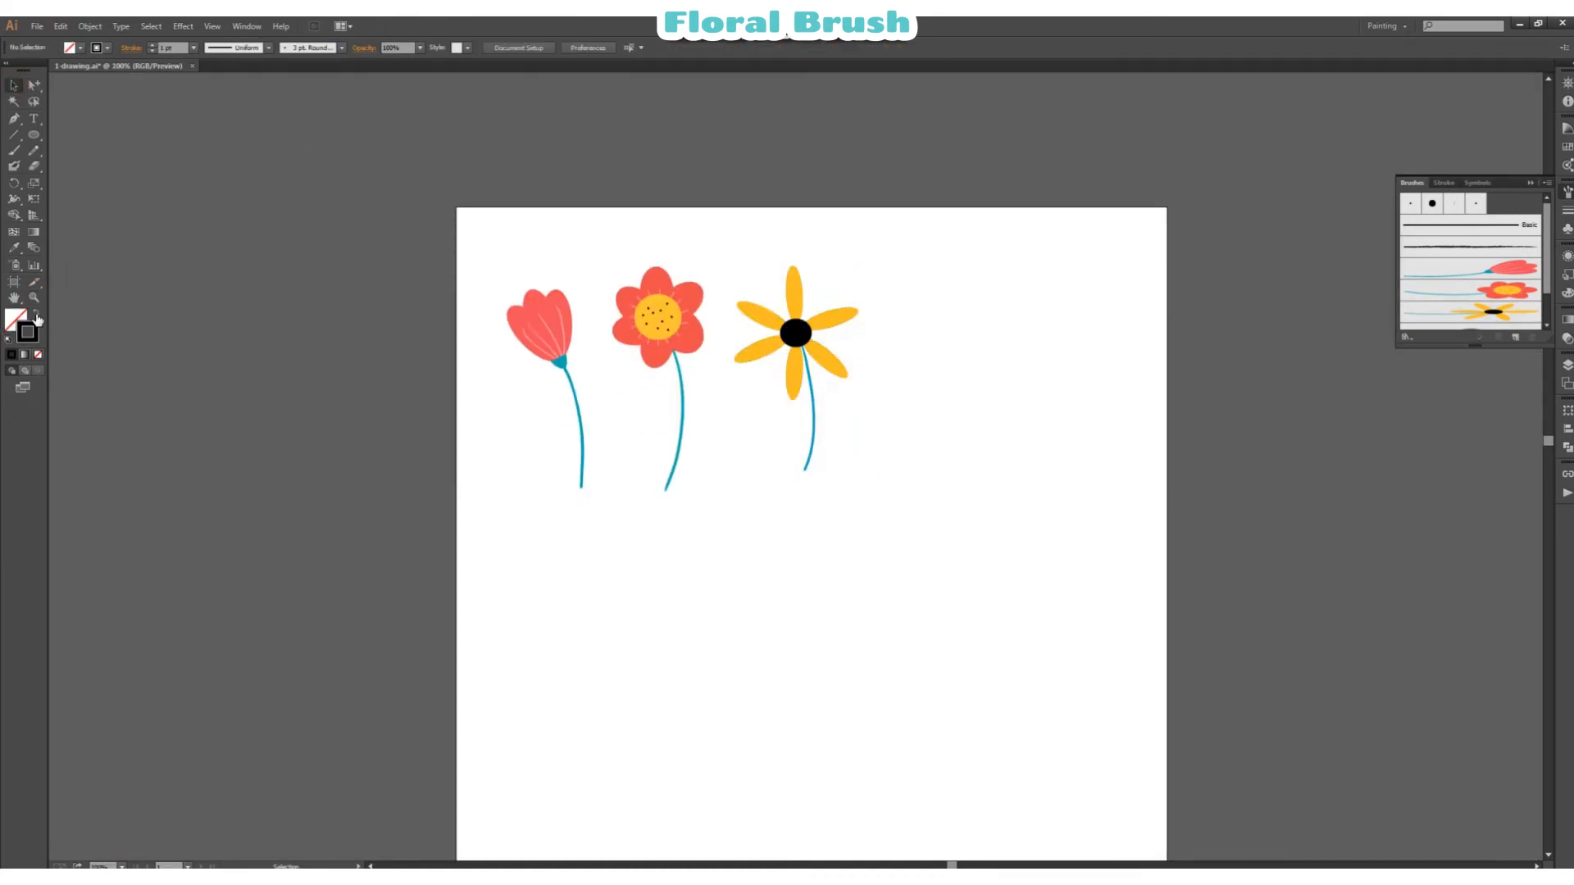
Step: Draw a light blue, strokeless heart-shaped petal about 81 by 73 px beside the yellow flower with the Pen tool
left_click(34, 297)
left_click(854, 339)
left_click(708, 498)
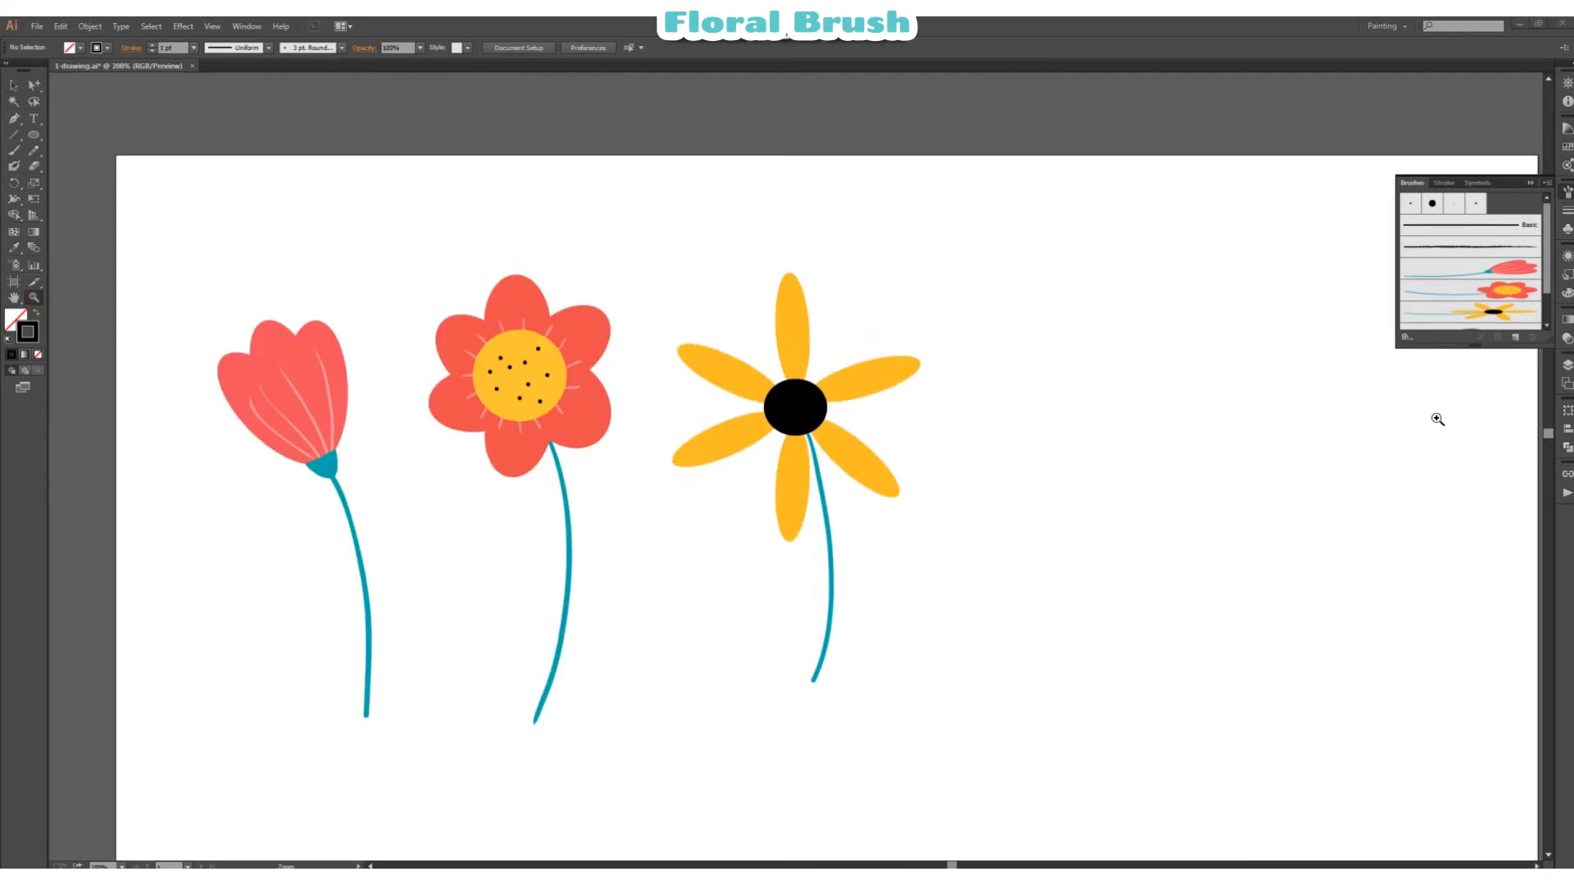
left_click(1566, 365)
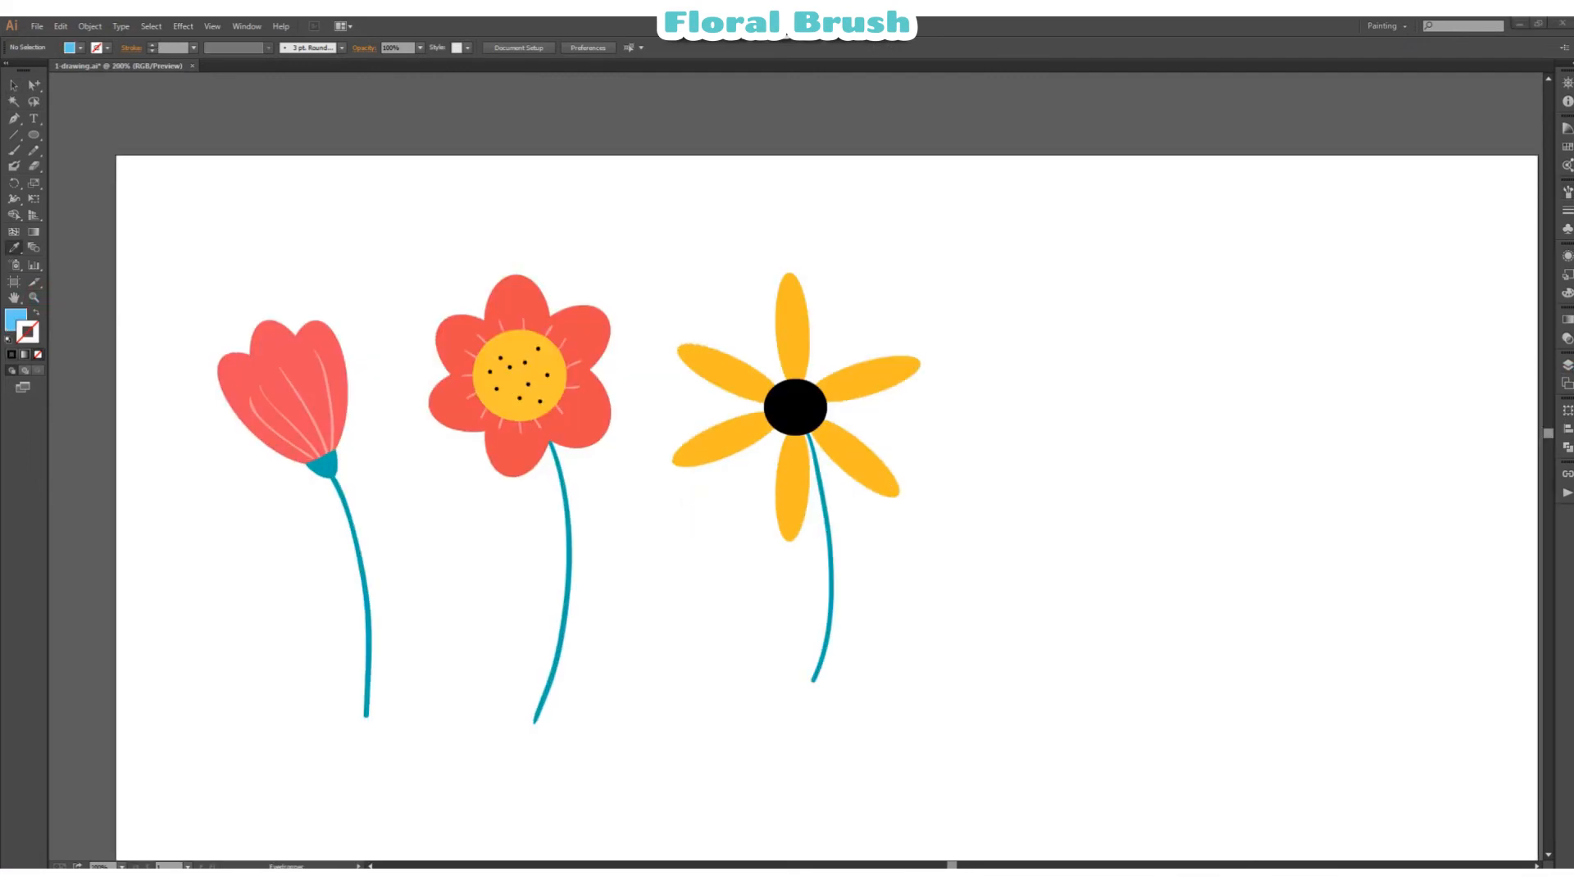
left_click(14, 119)
left_click(1094, 539)
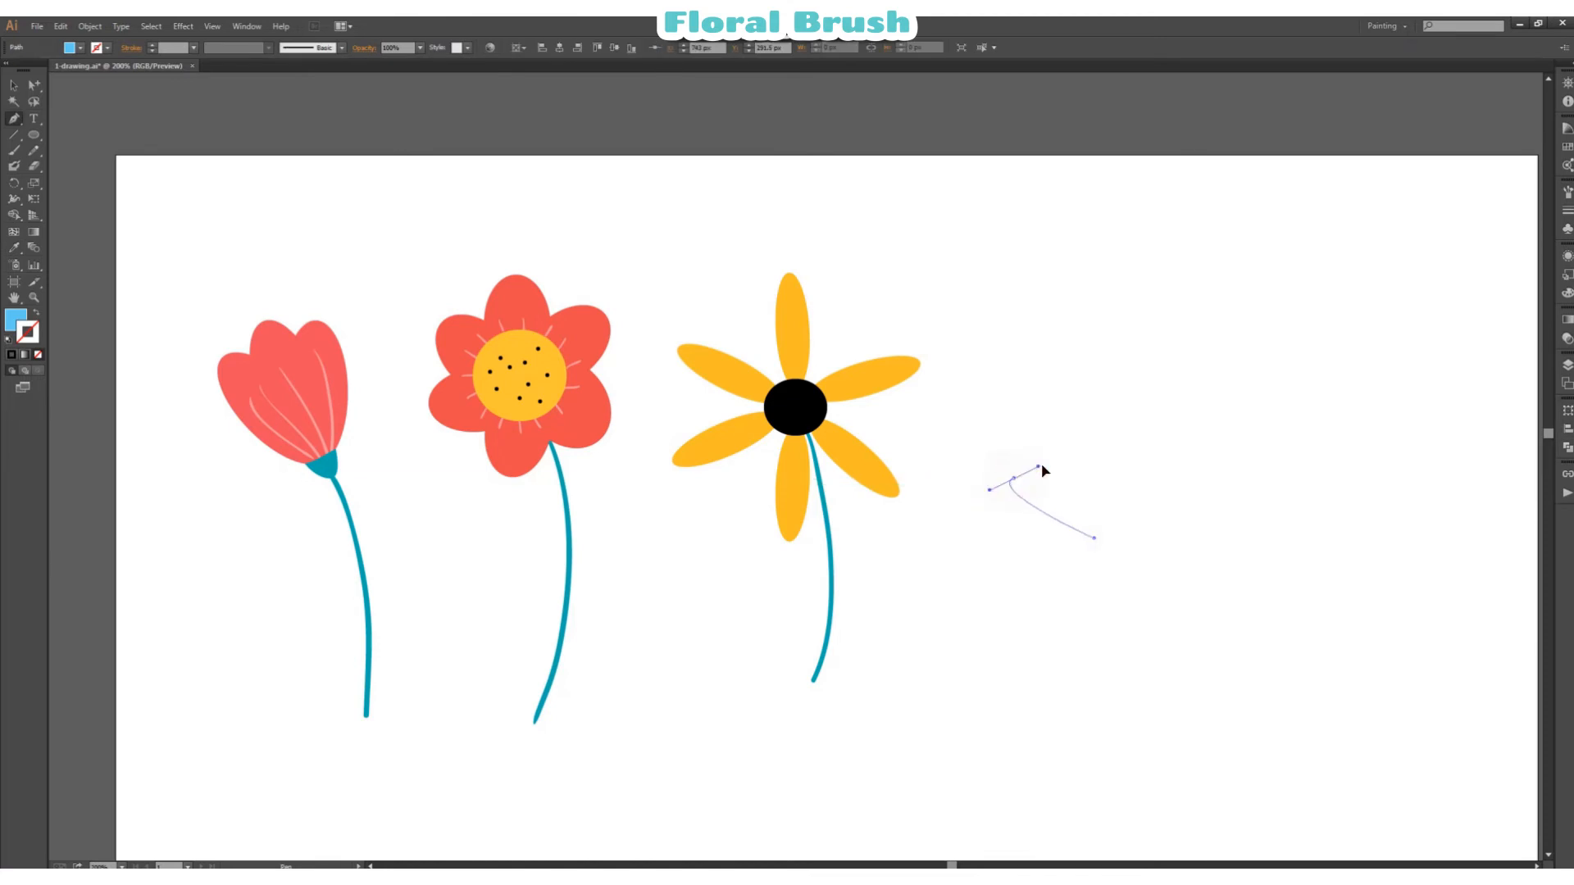
left_click_drag(1013, 478, 1080, 459)
left_click(1013, 478)
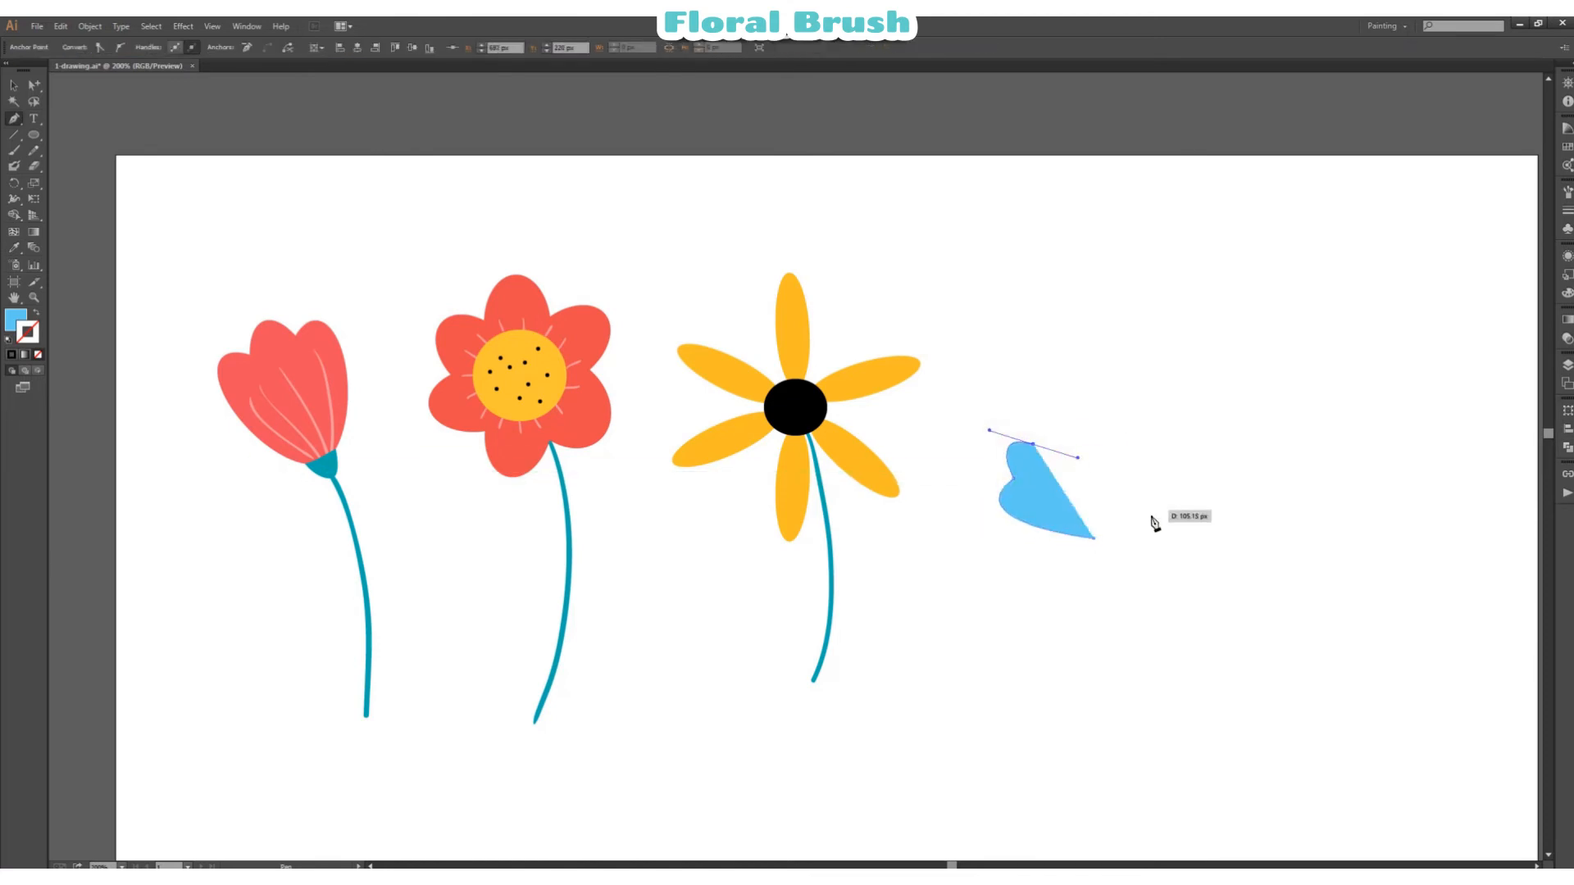
left_click(1106, 523)
left_click_drag(1094, 538, 1083, 536)
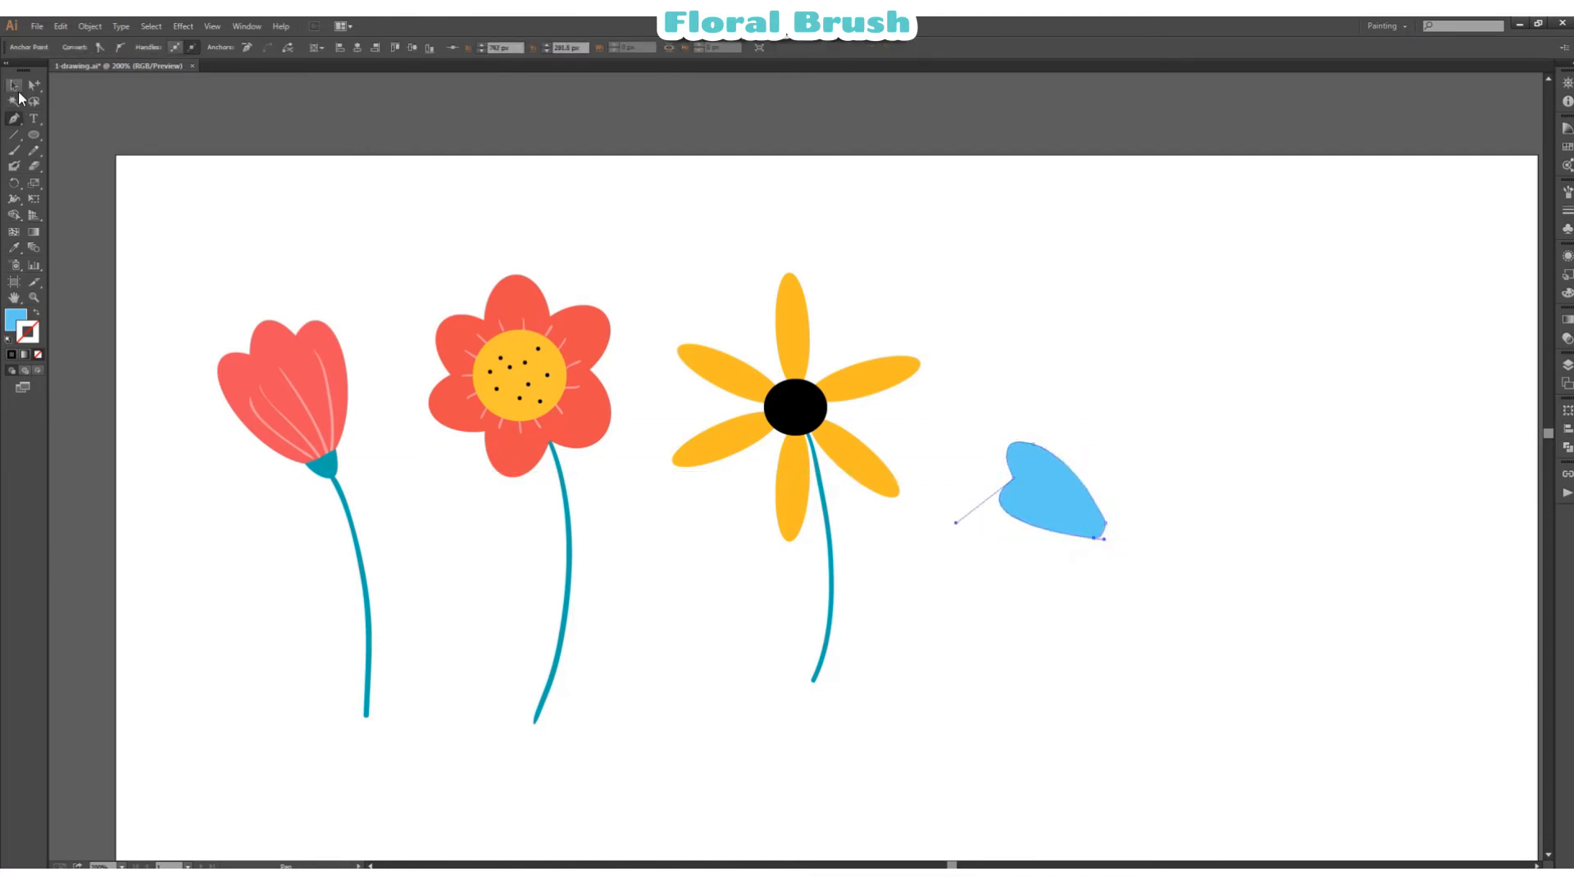
Step: Reshape the anchor points at the blue petal's narrow tip to round it off
left_click(15, 86)
left_click(1056, 482)
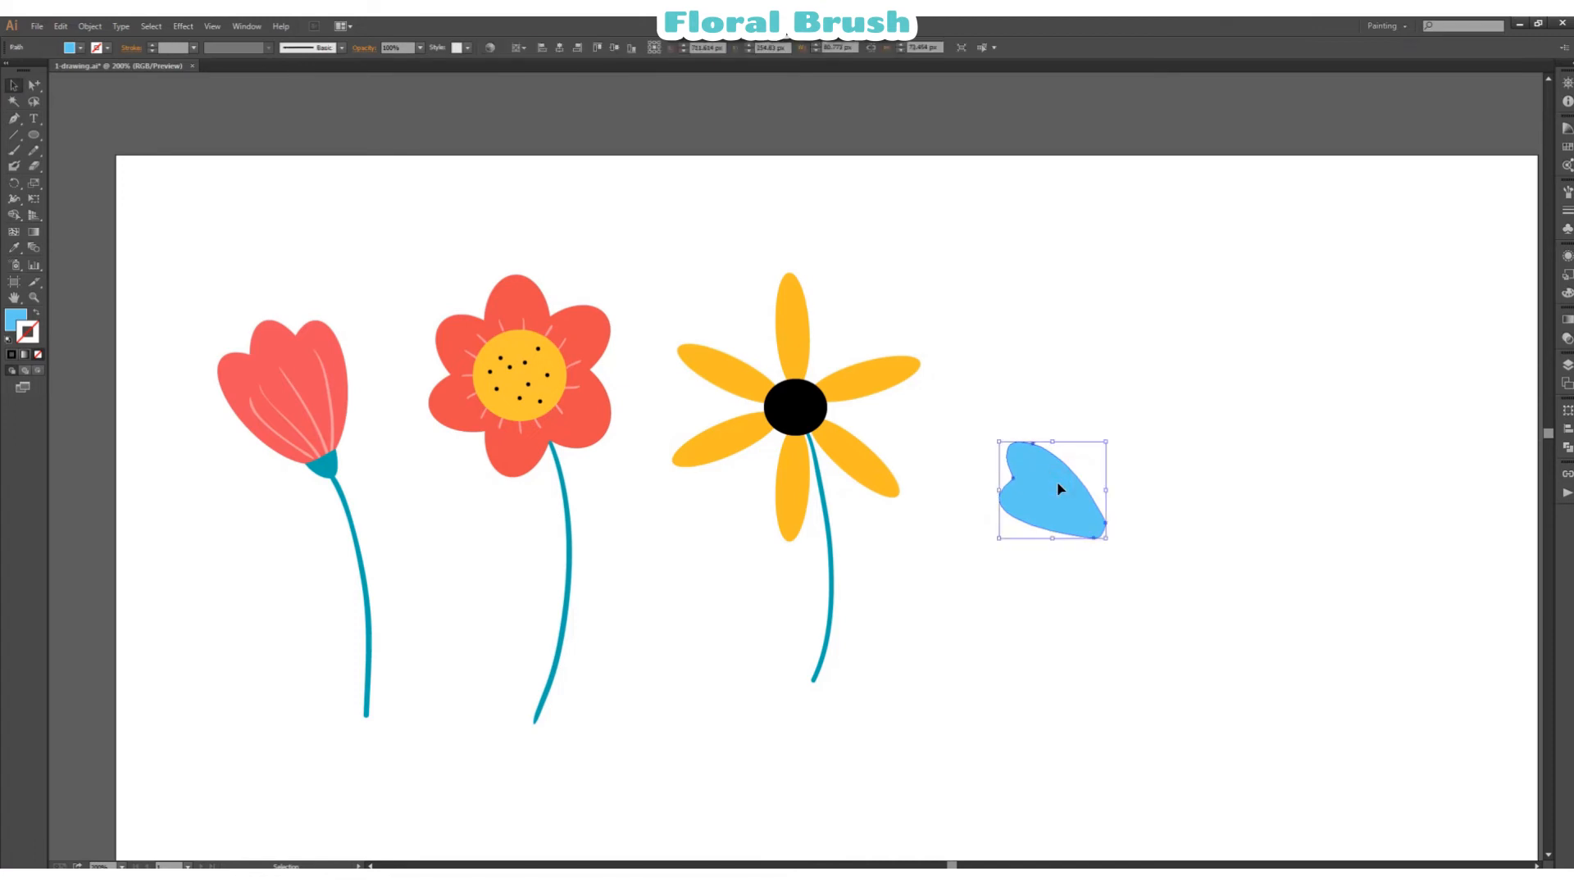
key("a")
left_click(1093, 538)
left_click_drag(1106, 541, 1113, 536)
left_click(1209, 519)
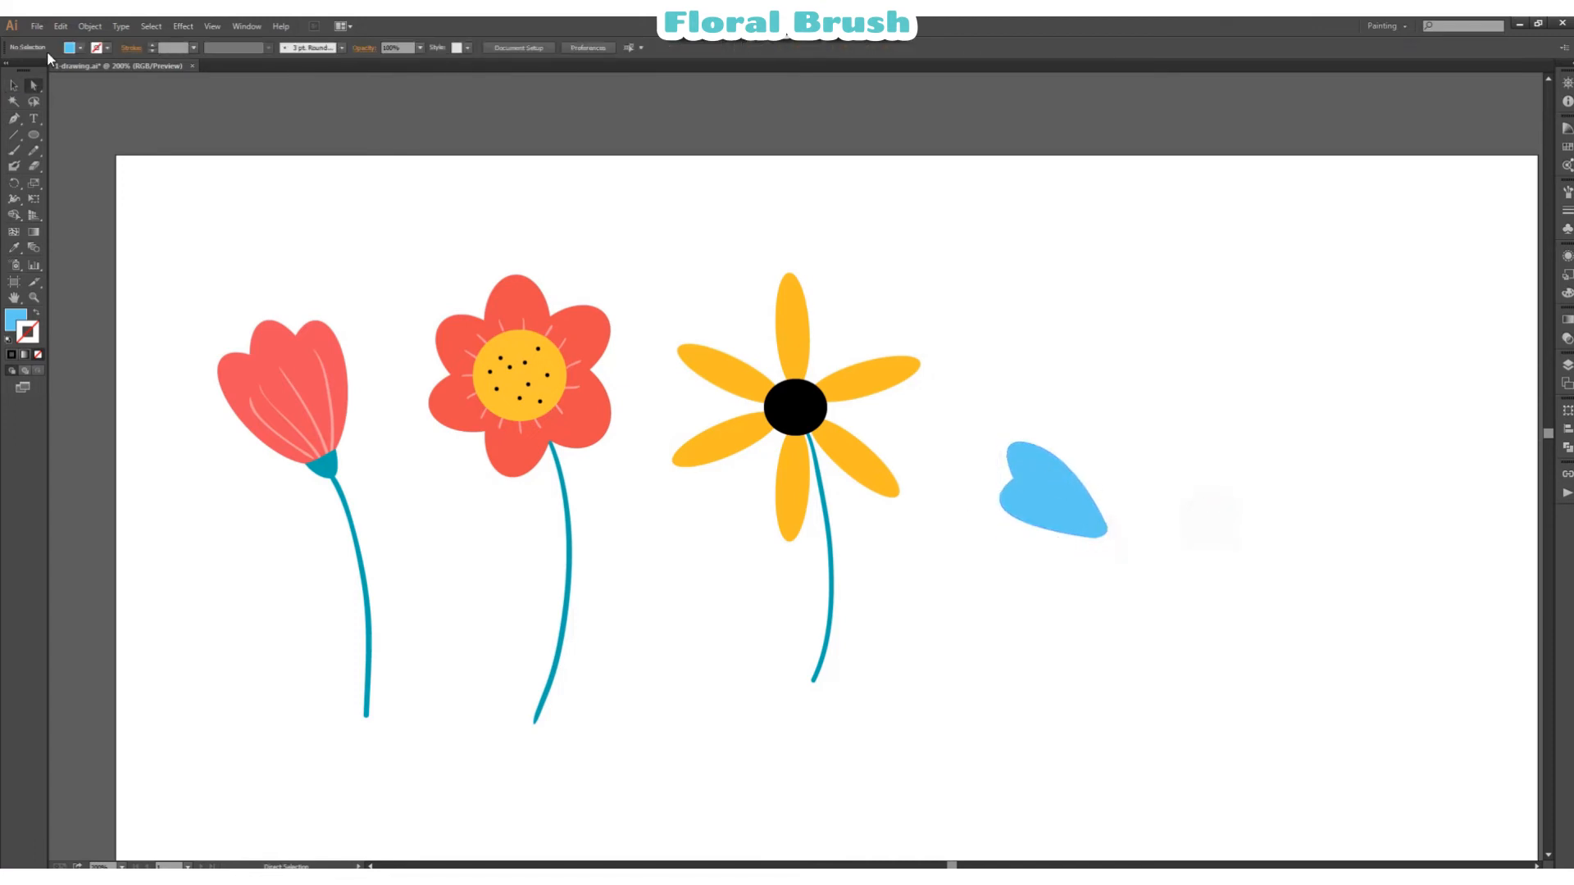
Step: Duplicate the blue petal four times, rotating and placing the copies to form a five-petal ring
left_click(14, 86)
left_click(1016, 473)
left_click_drag(1017, 473, 1080, 398)
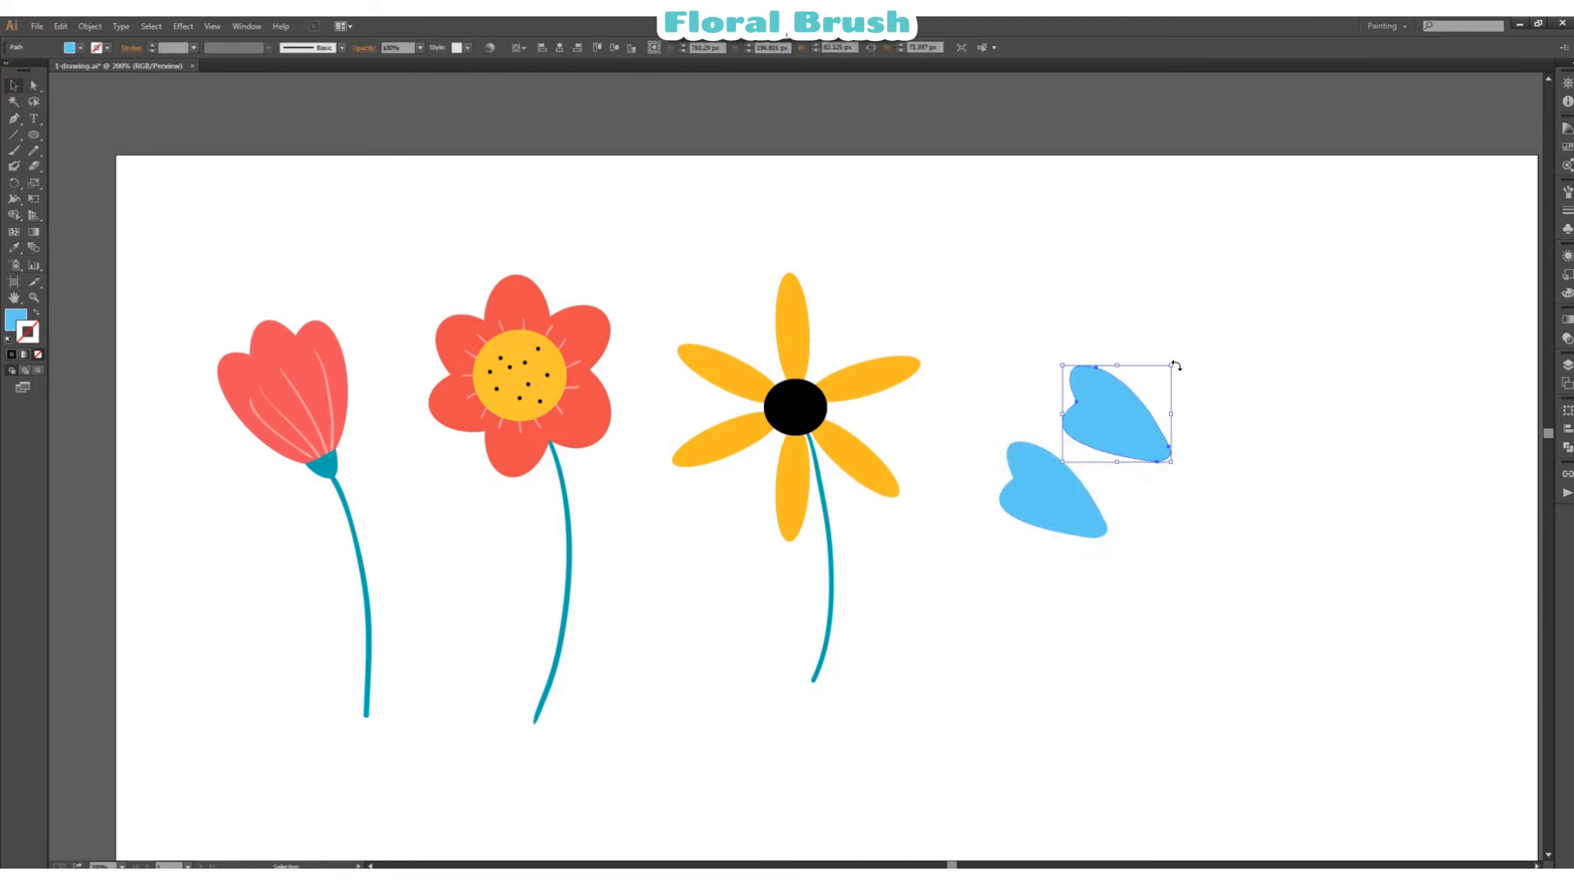
left_click_drag(1176, 366, 1213, 502)
left_click_drag(1057, 520, 1140, 508)
left_click_drag(1065, 580, 1157, 614)
left_click_drag(1213, 565, 1119, 516)
left_click_drag(1174, 632, 1170, 624)
left_click_drag(1072, 495, 1223, 525)
left_click_drag(1270, 471, 1210, 671)
left_click_drag(1205, 533, 1187, 534)
left_click(1302, 413)
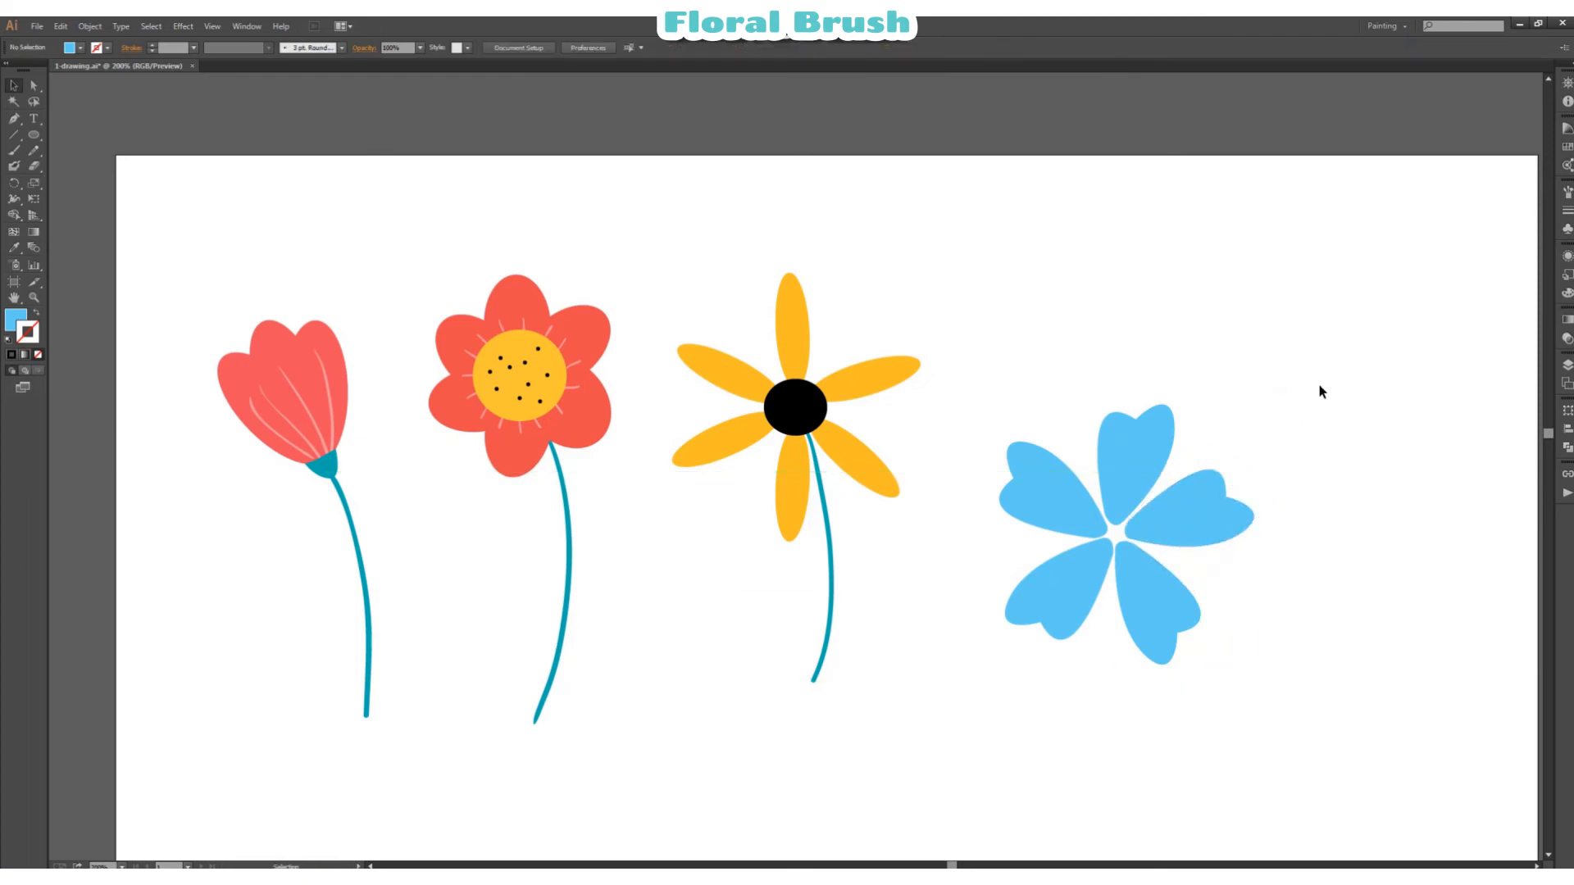
Step: Draw a small black circle in the centre of the five blue petals
left_click(72, 47)
left_click(51, 66)
left_click_drag(1097, 518, 1136, 555)
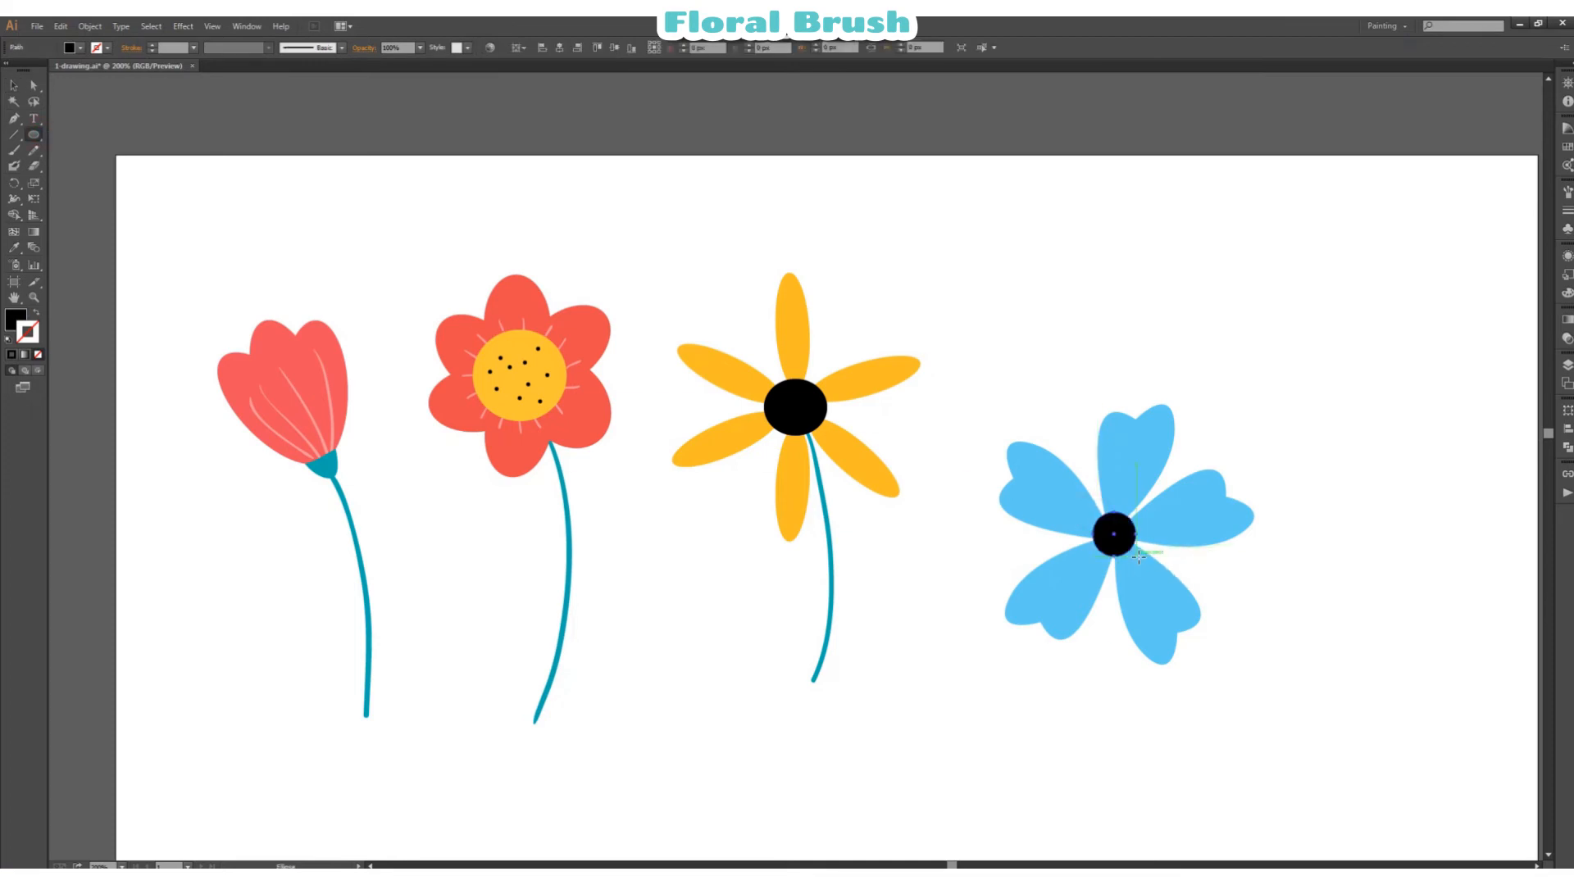
Step: Paint five black stamens around the blue flower's centre with the 3 pt. Round brush, tipped with 10 pt. Round dots
left_click(15, 150)
left_click(1307, 605, "ctrl")
left_click(342, 48)
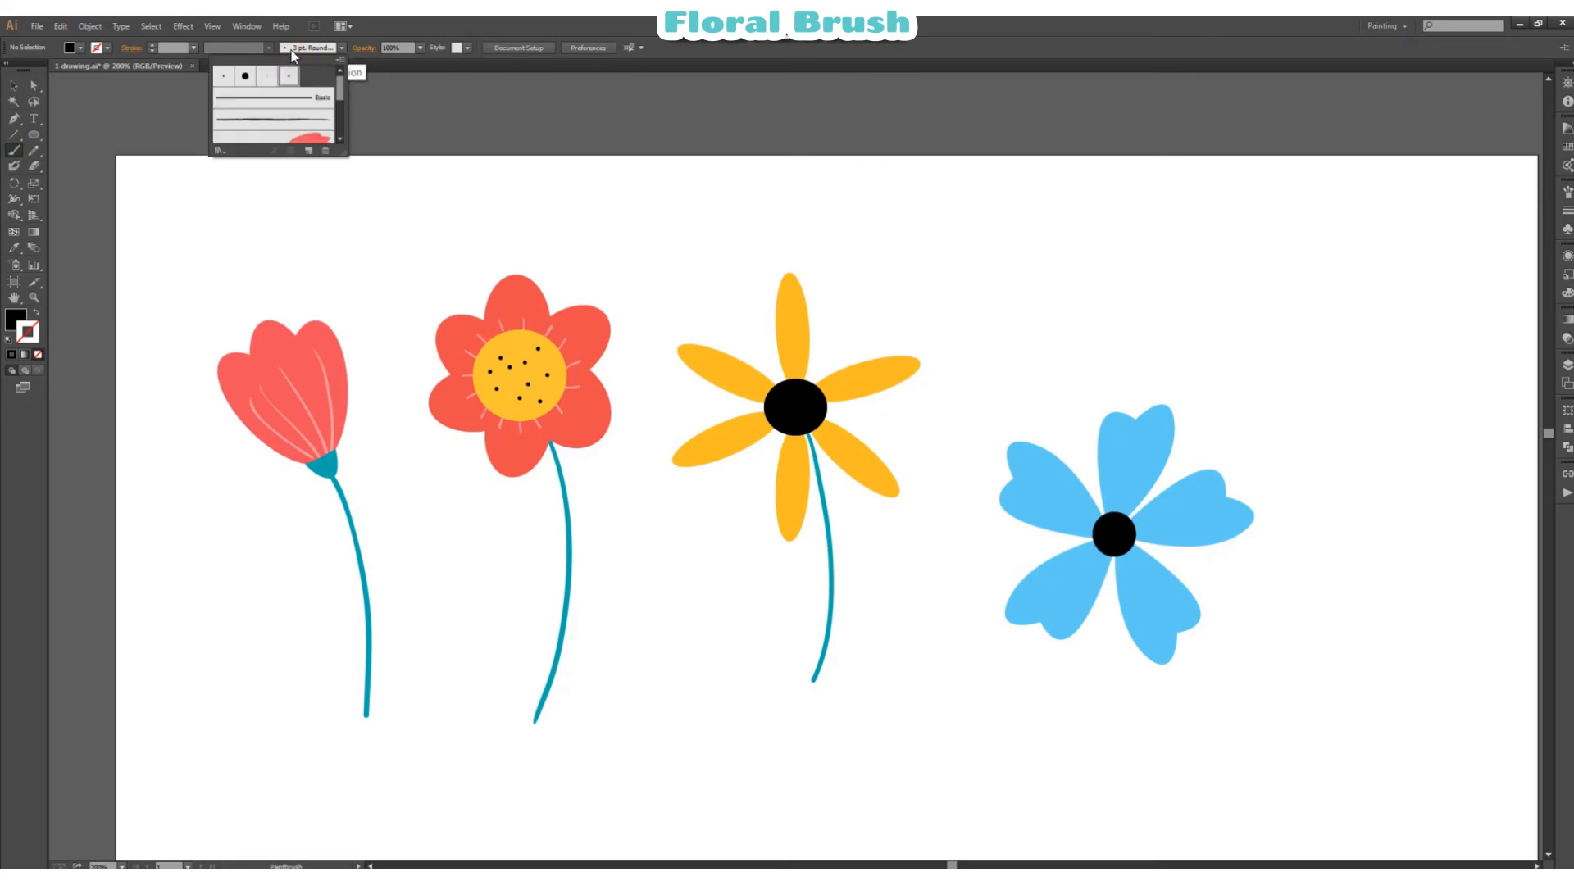
left_click(287, 77)
left_click(450, 22)
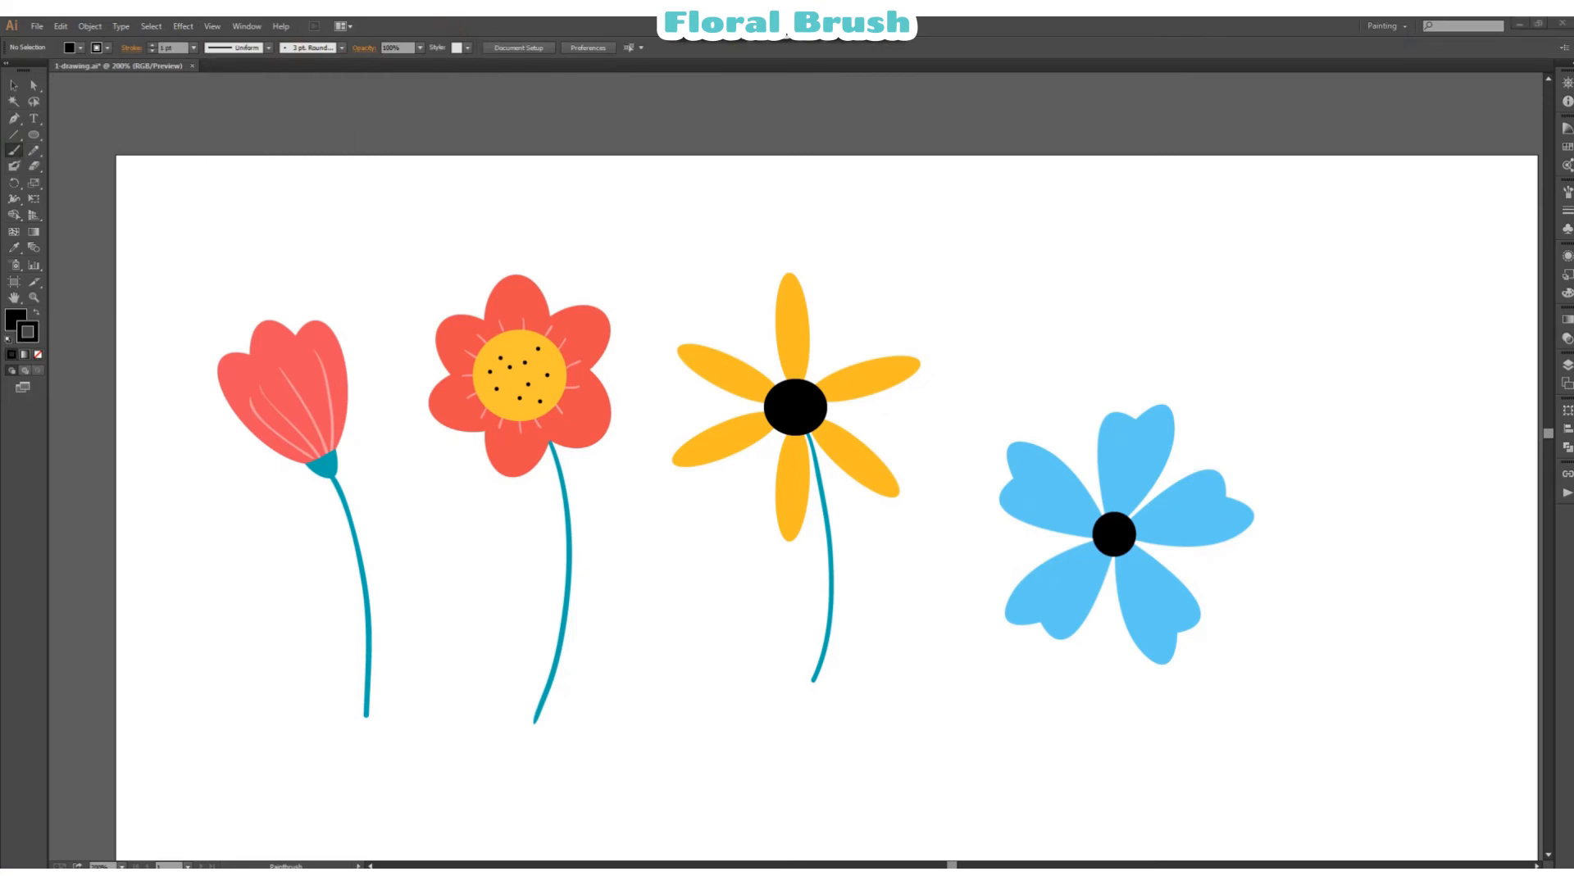
key("slash")
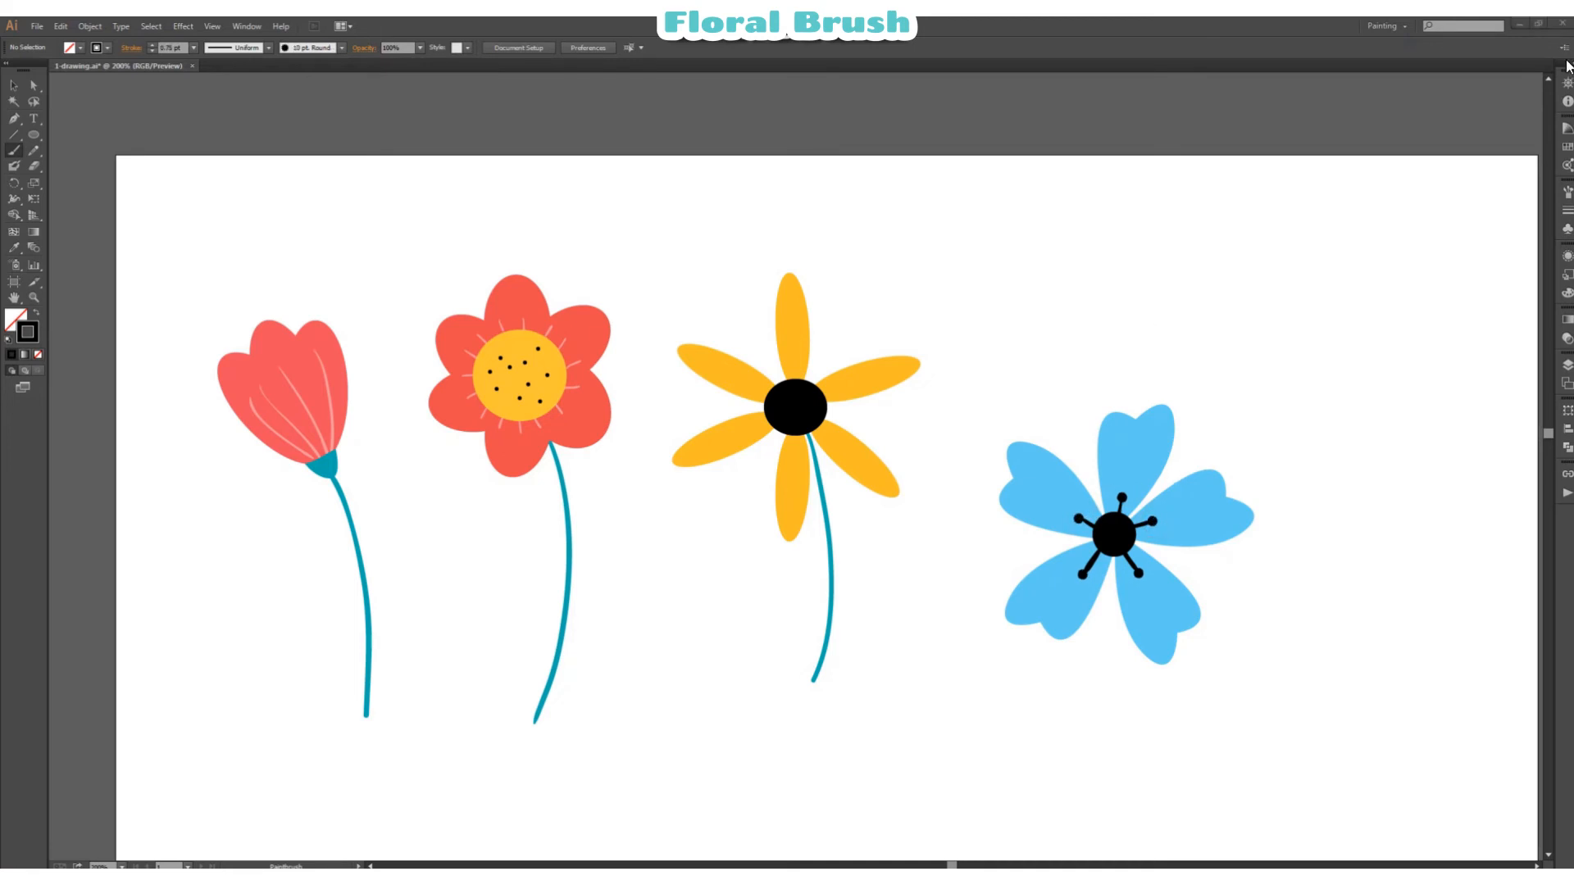
Step: Paint short white accent lines on the five blue petals with the 3 pt. Round brush and a 0.75 pt stroke
left_click(342, 48)
left_click(280, 73)
left_click(513, 26)
left_click(107, 48)
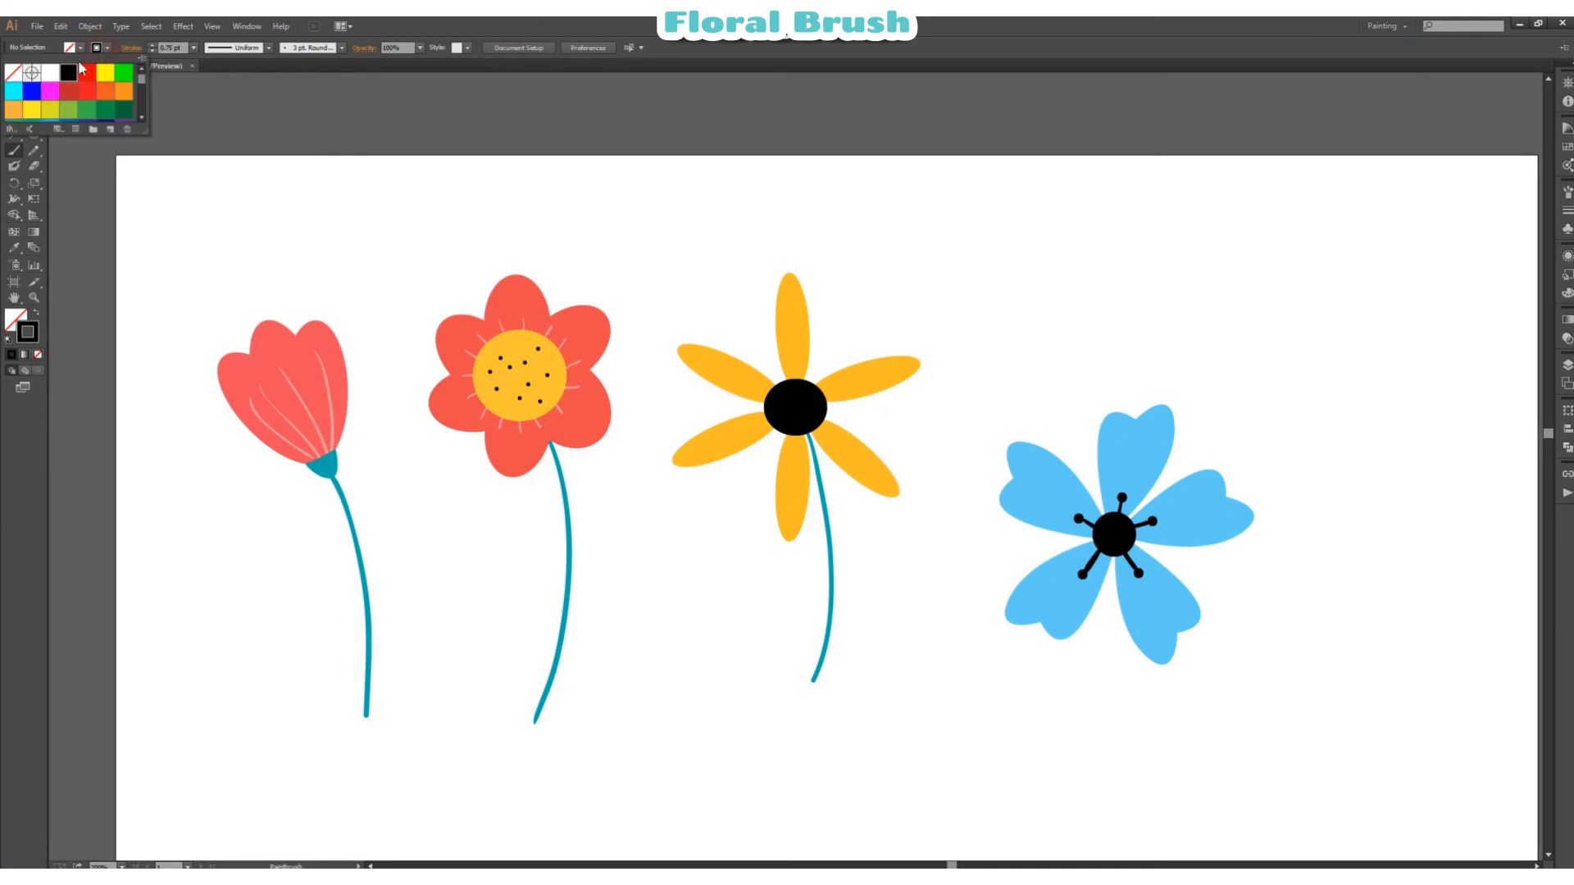
left_click(49, 74)
left_click(455, 21)
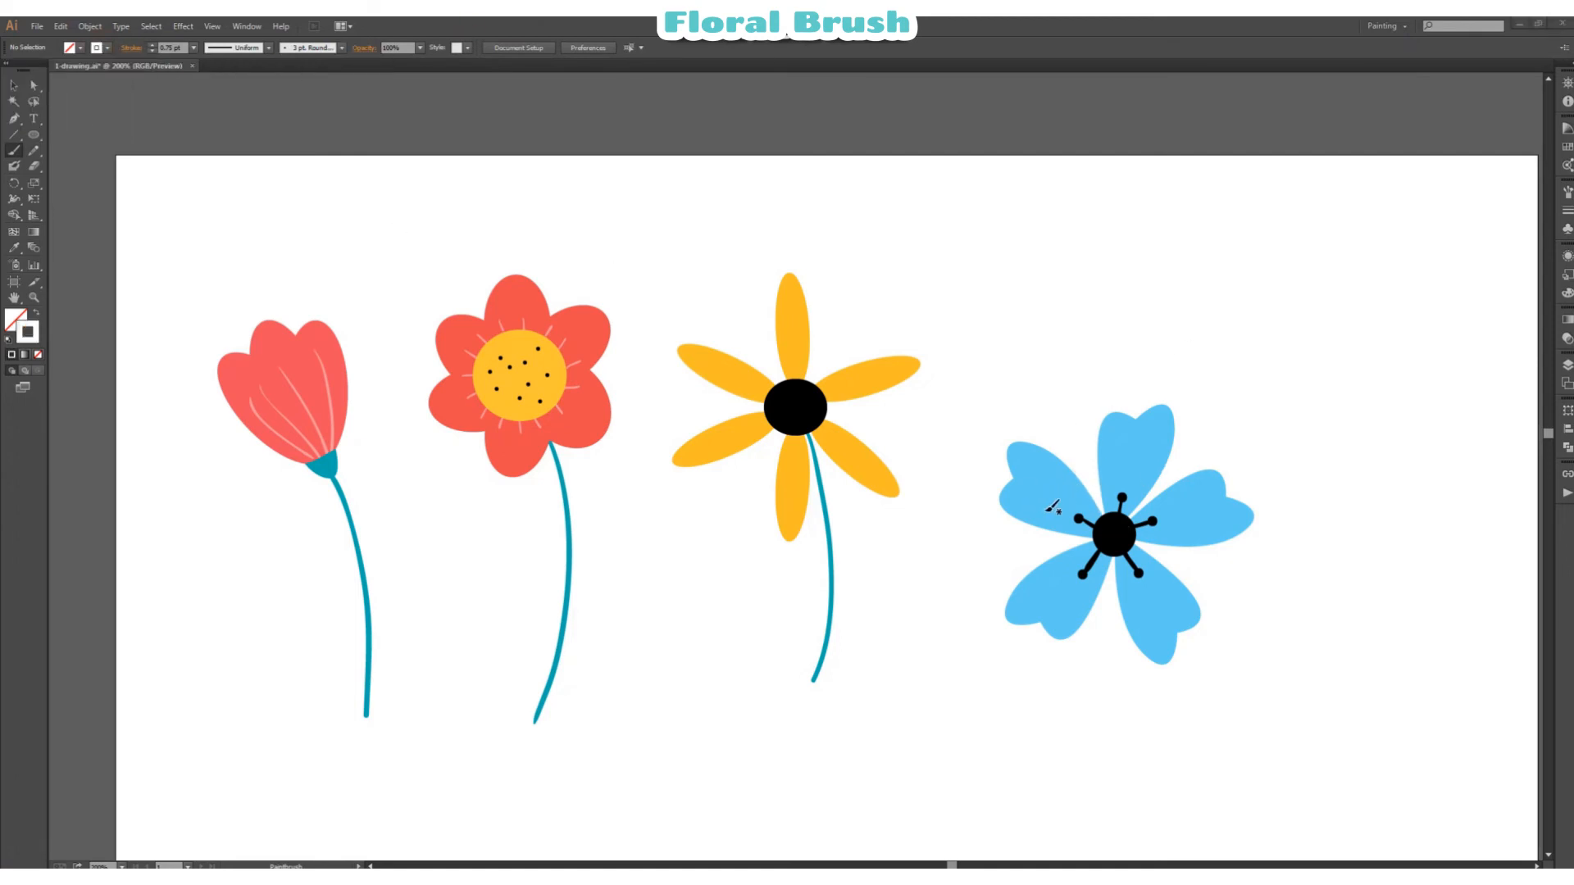
left_click_drag(1031, 505, 1114, 483)
left_click_drag(1118, 452, 1120, 441)
left_click_drag(1128, 495, 1146, 439)
left_click_drag(1036, 595, 1076, 559)
mouse_move(1056, 610)
left_mouse_down()
mouse_move(1115, 534)
mouse_move(1134, 581)
left_mouse_up()
left_click_drag(1145, 619, 1151, 608)
Step: Nudge the white line near the base of the top blue petal slightly
left_click_drag(33, 84, 77, 93)
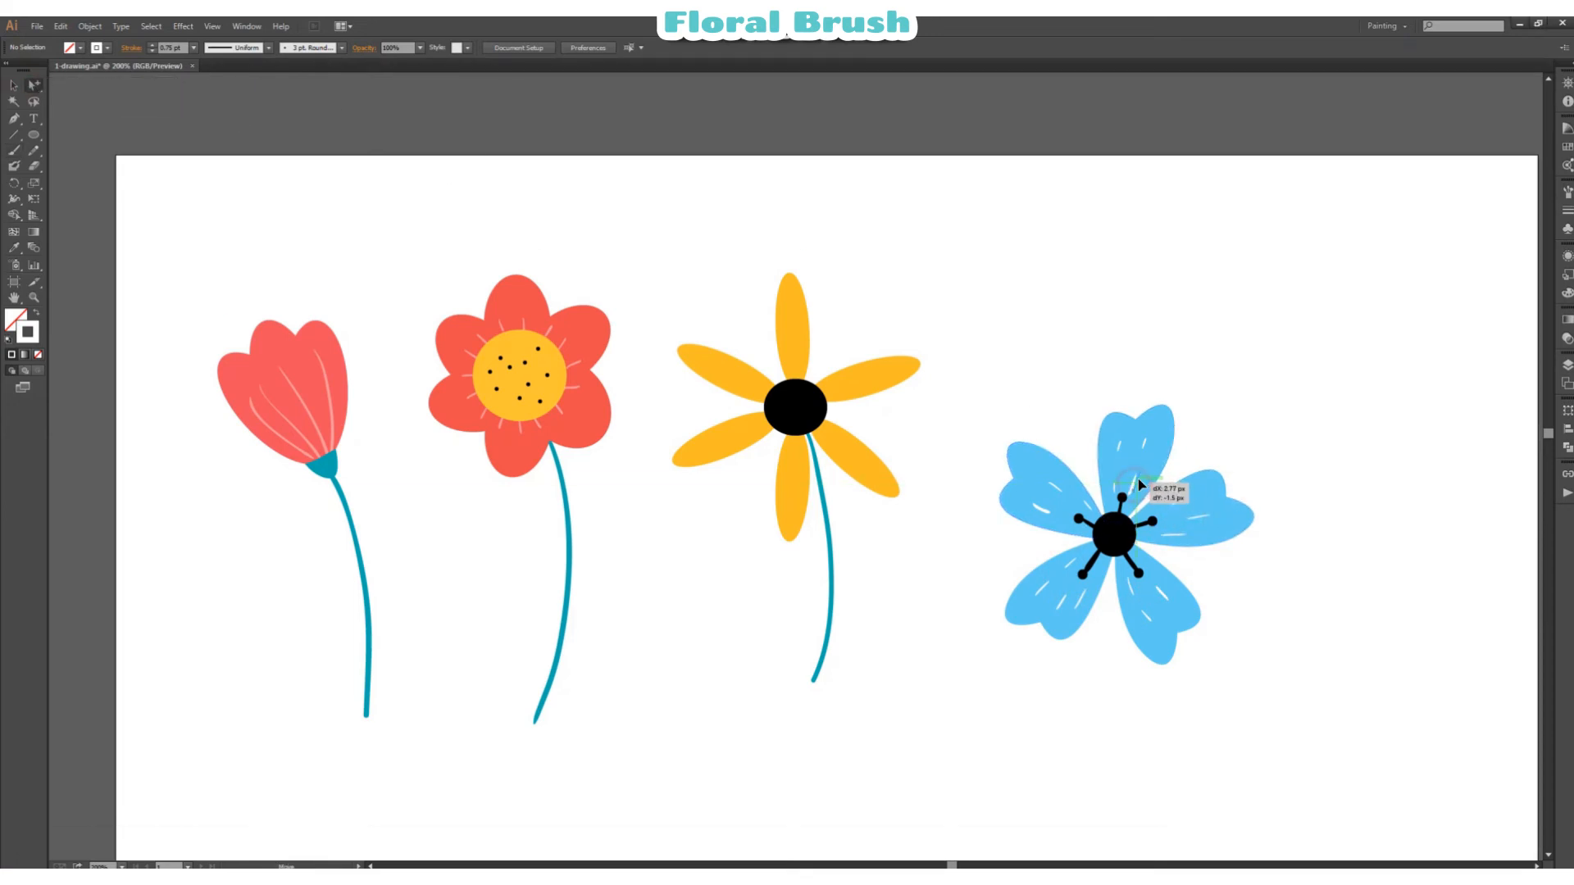
left_click_drag(1137, 479, 1138, 477)
left_click(1300, 409)
Step: Group the blue petals, white lines, stamens and black centre into one flower head
left_click(18, 86)
left_click_drag(1007, 384, 1246, 700)
right_click(1336, 536)
left_click(1378, 602)
left_click(1351, 456)
Step: Paint a curved stem downward from the blue flower's centre, using the teal stroke of the yellow flower's stem
left_click(41, 86)
left_click(832, 604)
left_click(964, 203)
left_click(13, 153)
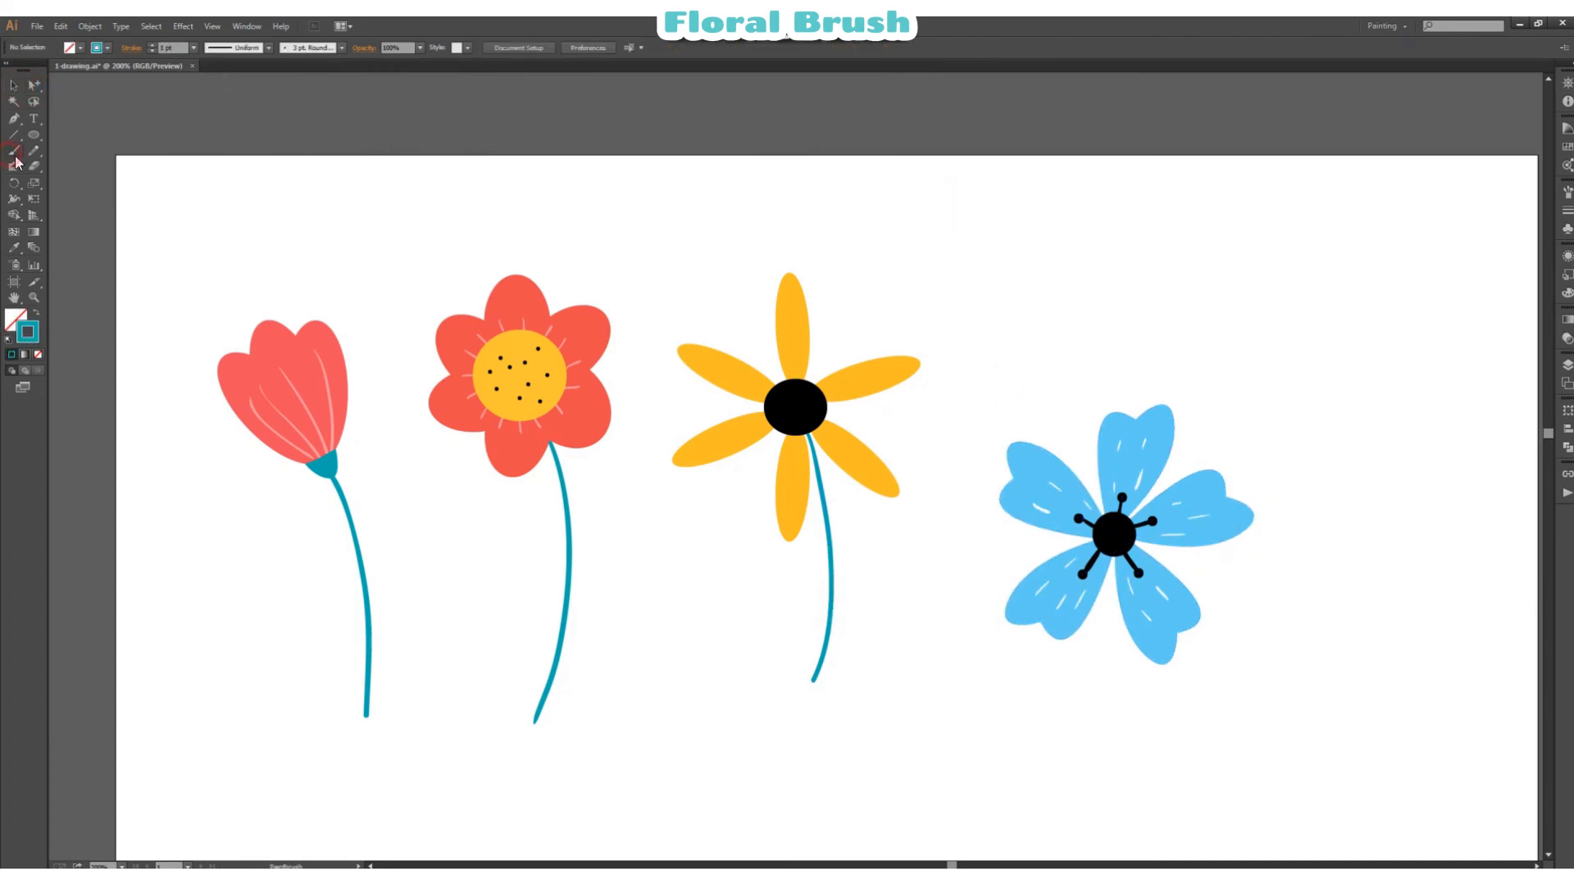
scroll(1302, 580, "down", 1)
scroll(1306, 576, "down", 2)
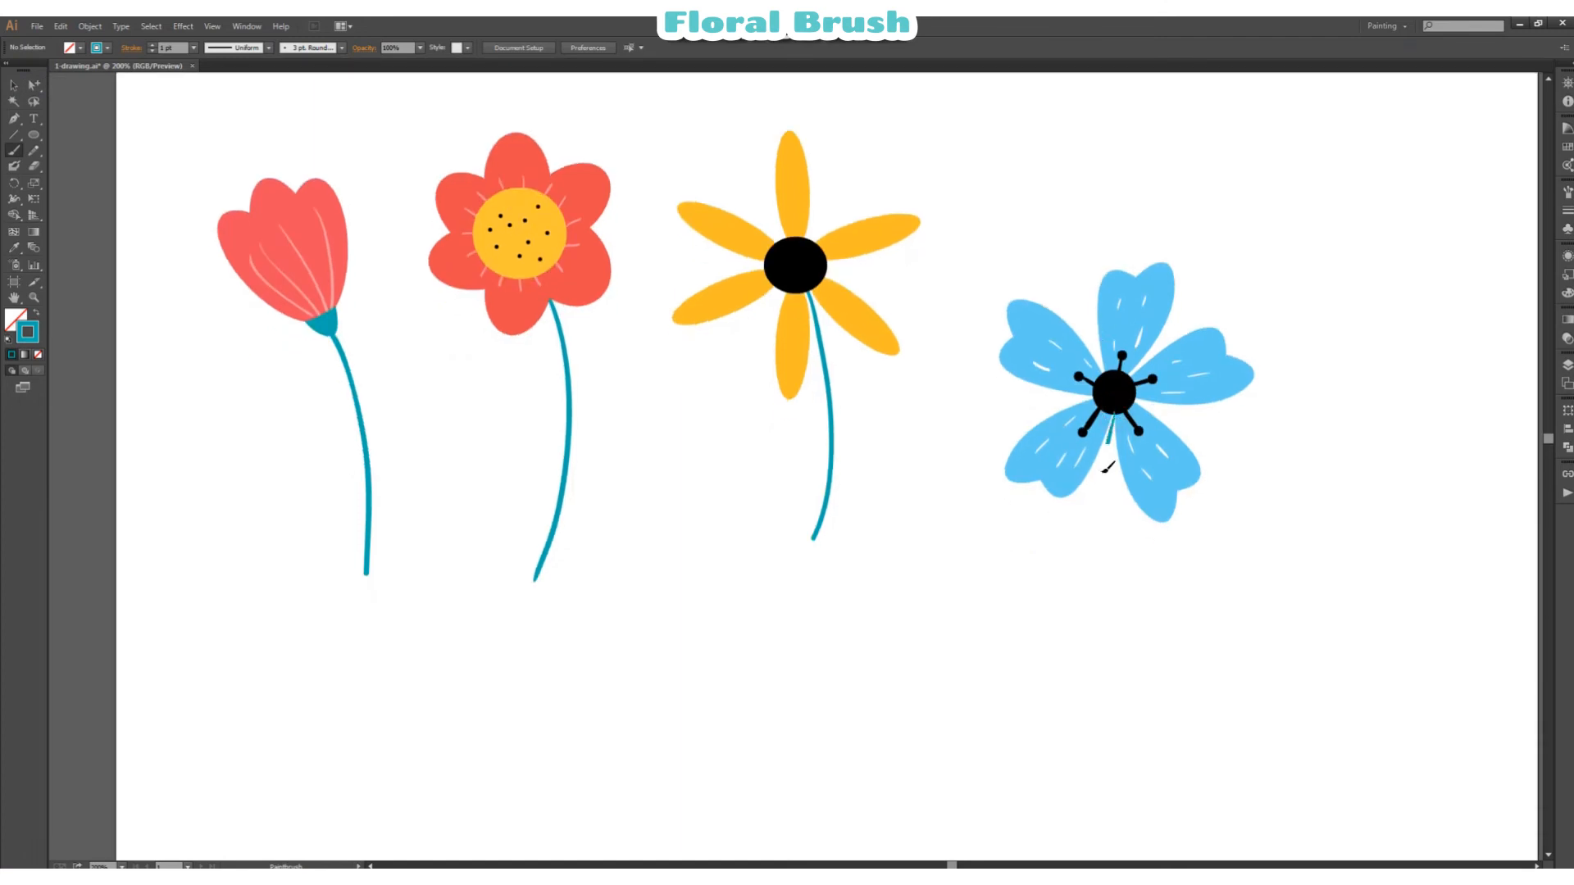
left_click_drag(1105, 469, 1109, 707)
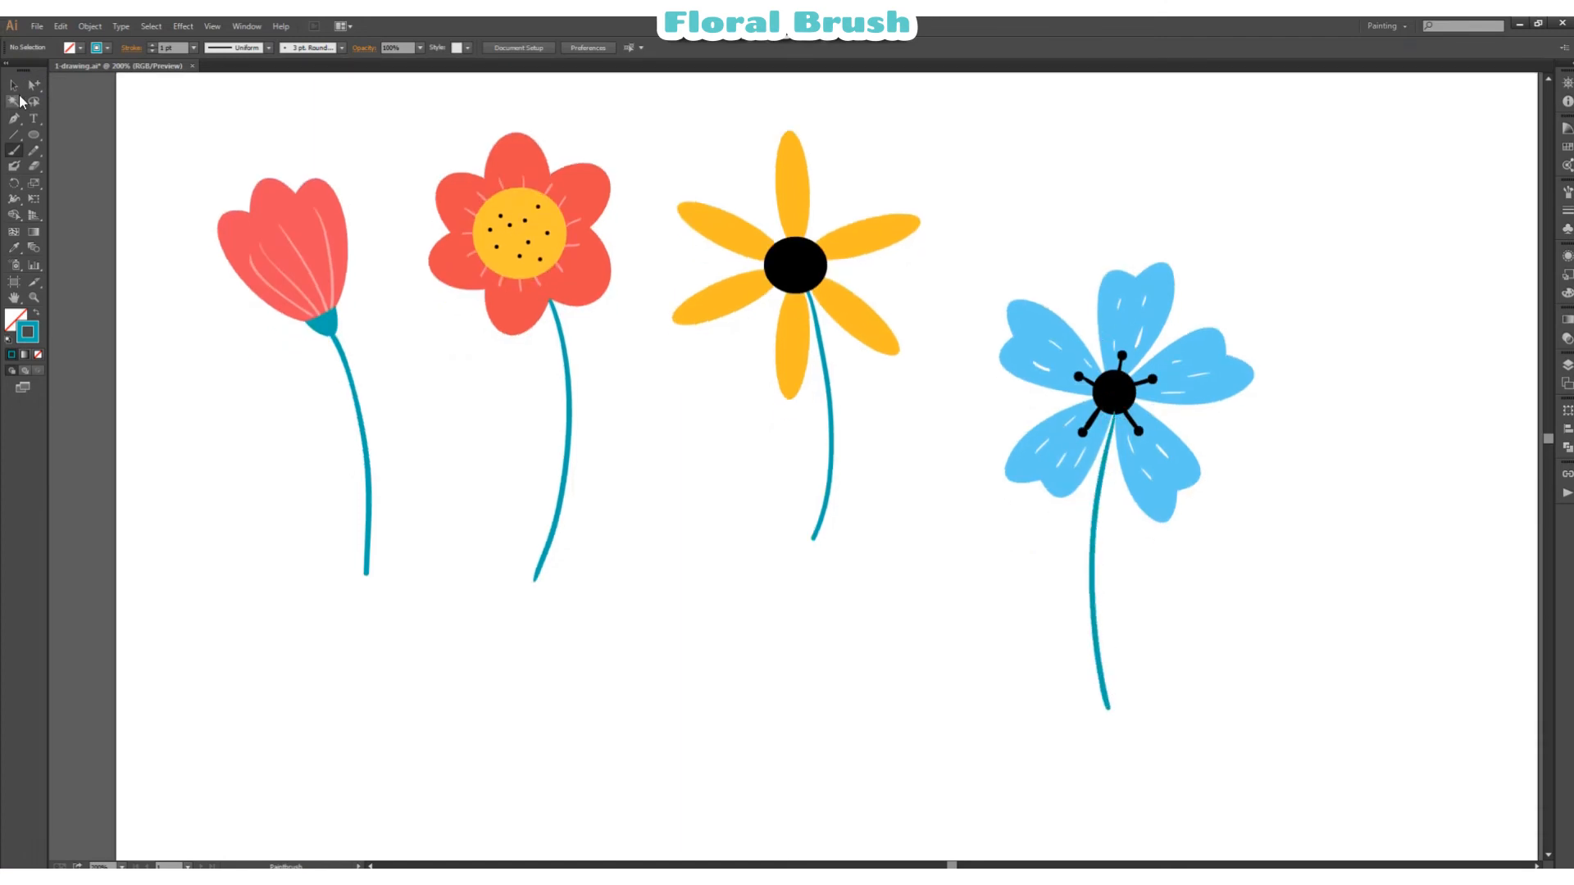
Step: Bring the blue flower head to the front of its teal stem
left_click(13, 84)
right_click(1118, 367)
mouse_move(1164, 485)
left_click(1361, 489)
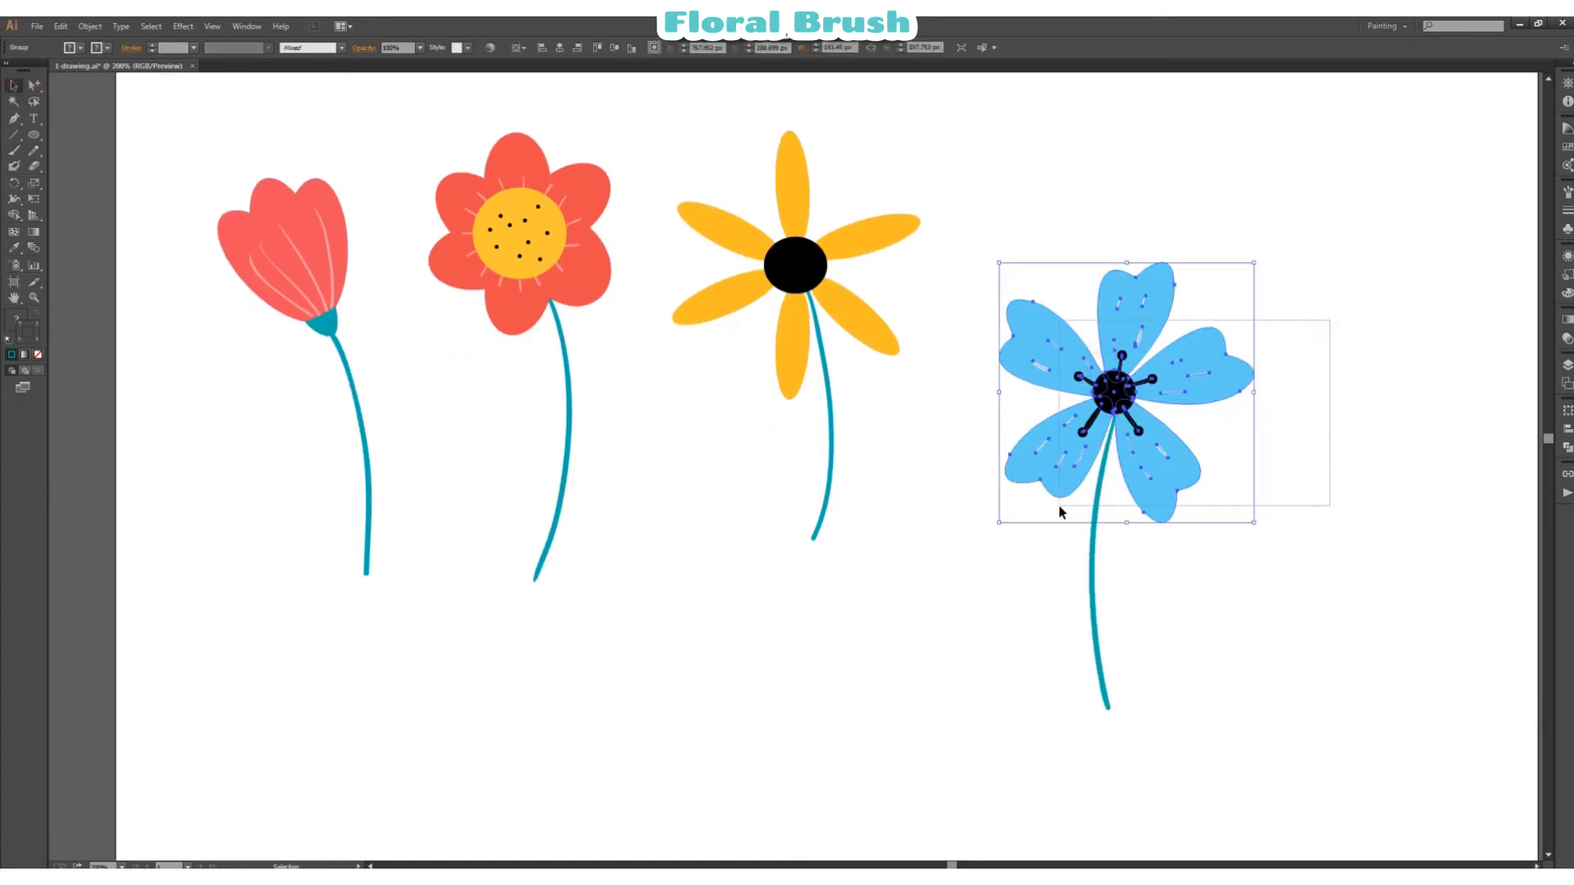
Step: Group the blue flower head together with its teal stem
left_click_drag(1060, 513, 1062, 514)
right_click(1170, 515)
left_click(1193, 587)
Step: Save the selected blue flower with its stem as a new art brush with the default options
left_click(1568, 193)
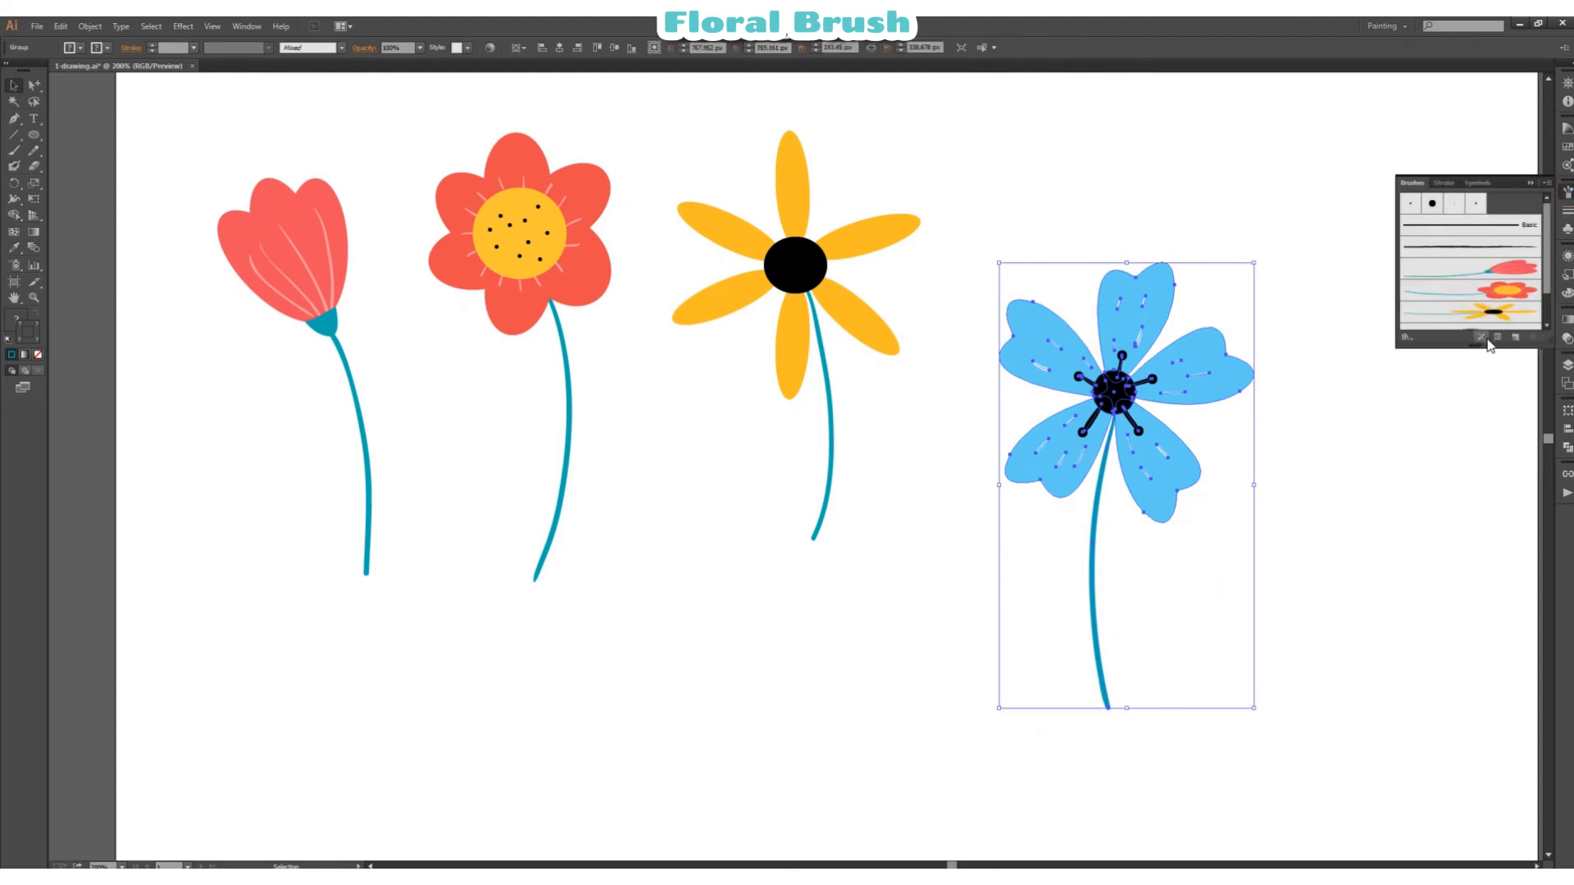
left_click(1515, 336)
left_click(866, 236)
left_click(896, 297)
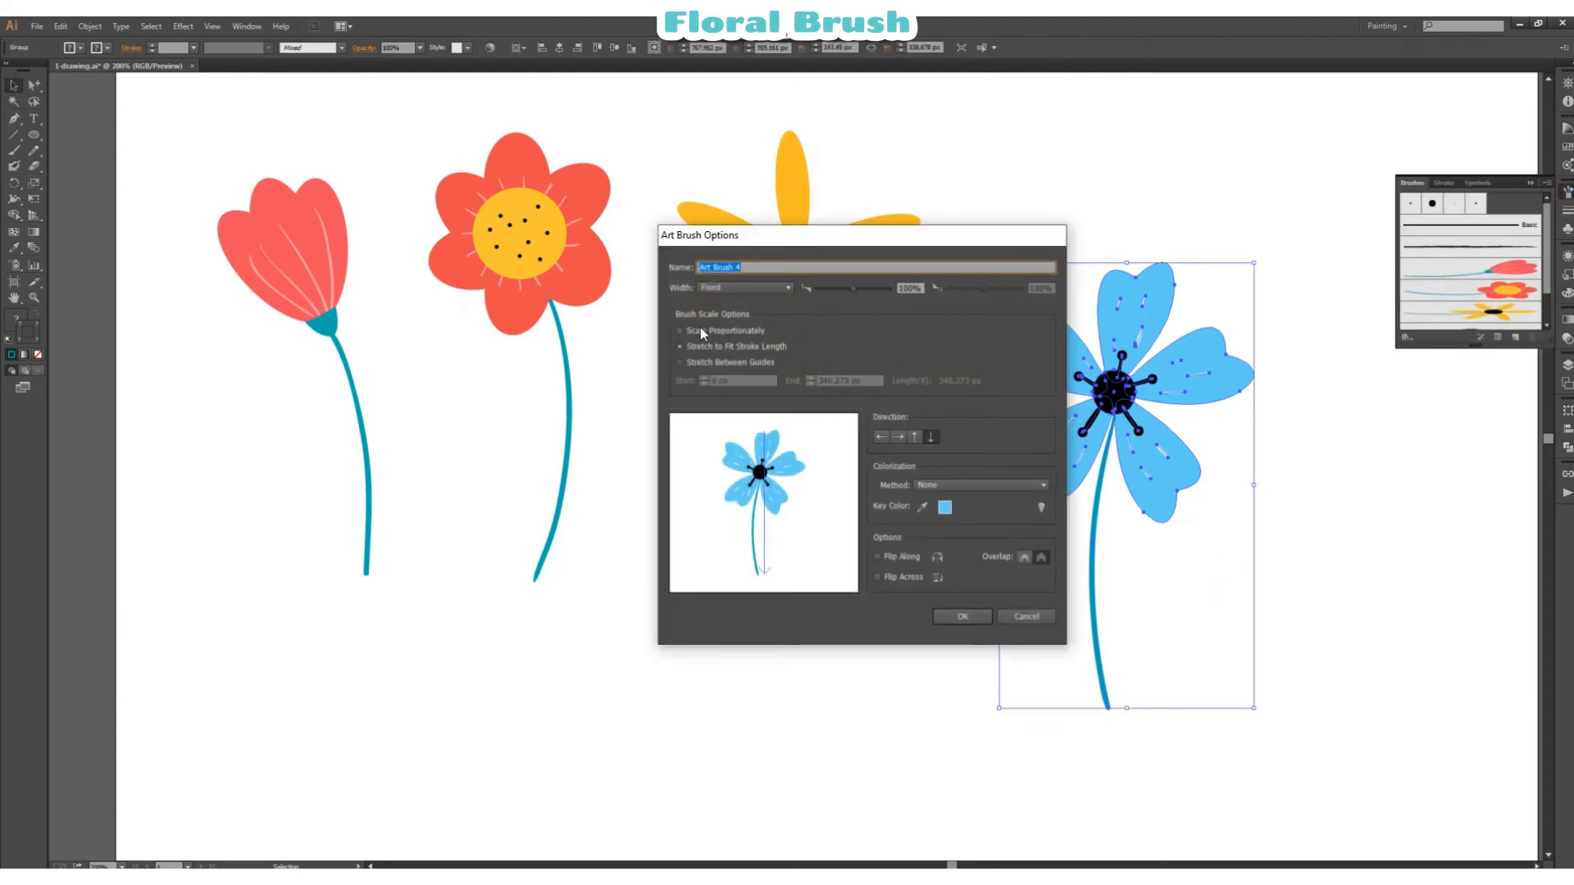
left_click(963, 617)
left_click(1334, 572)
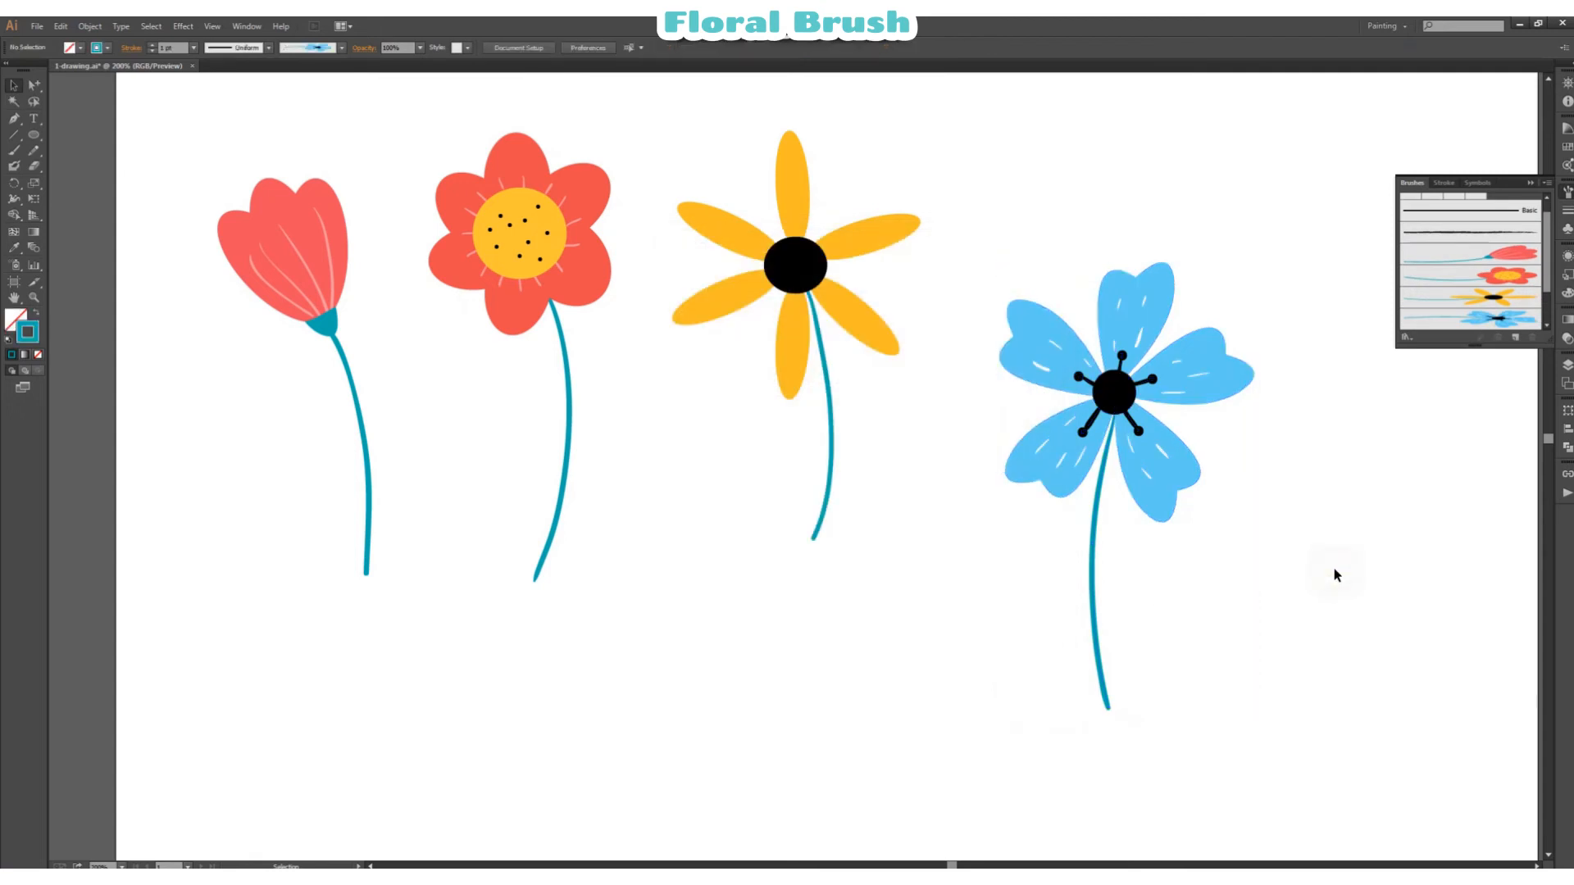
Step: Paint a horizontal test stroke below the flowers with the new blue flower brush and delete it
scroll(1312, 533, "down", 5)
scroll(1299, 505, "up", 1)
left_click(1464, 318)
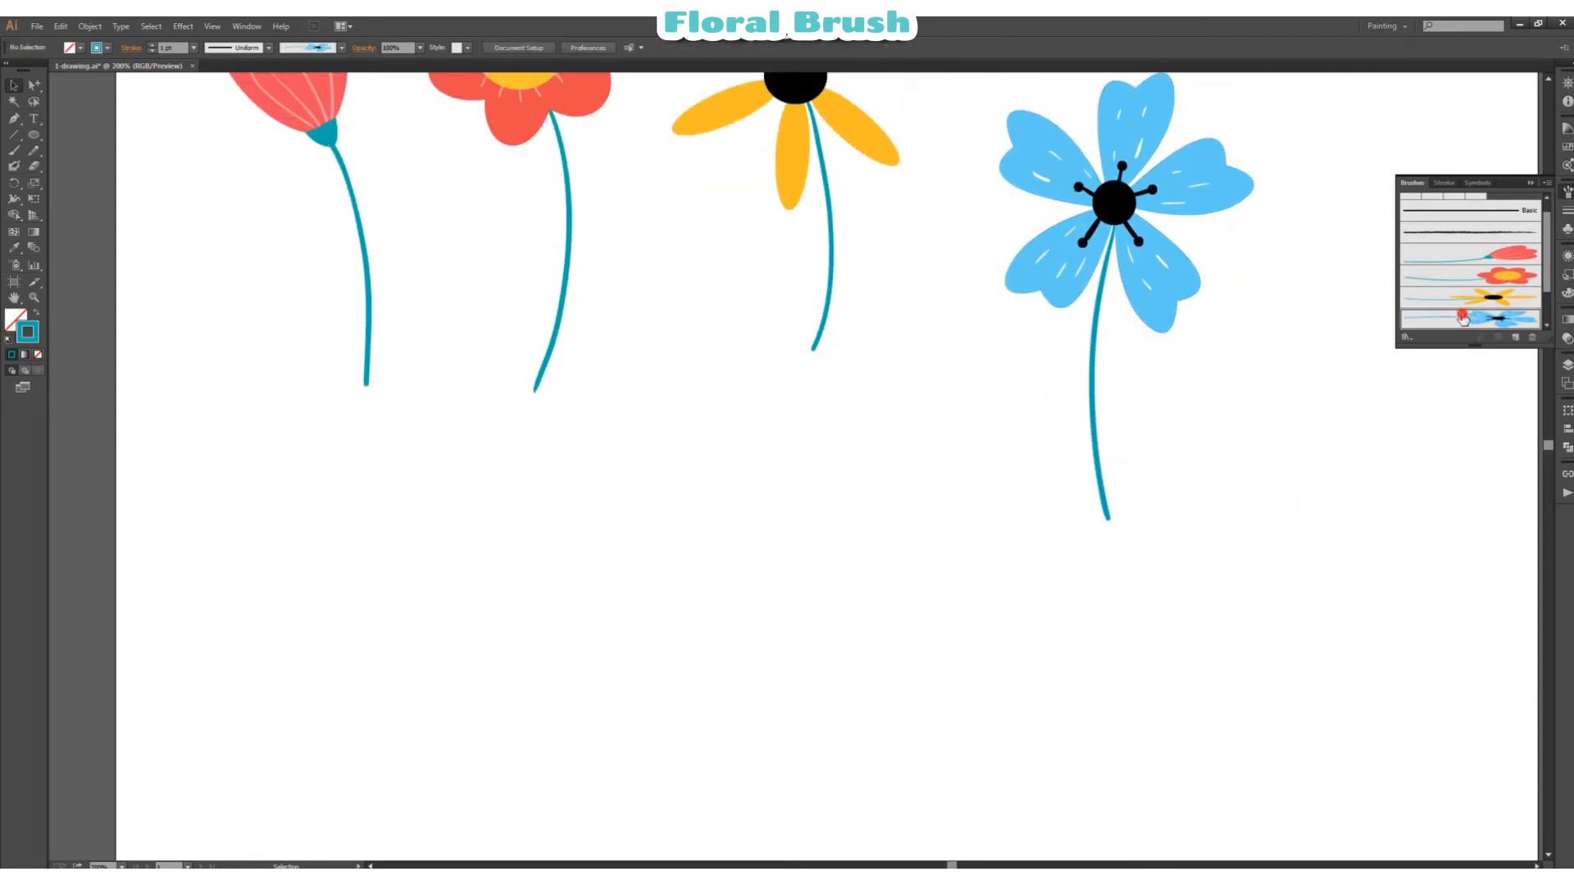
left_click(14, 150)
left_click_drag(1095, 652, 1095, 653)
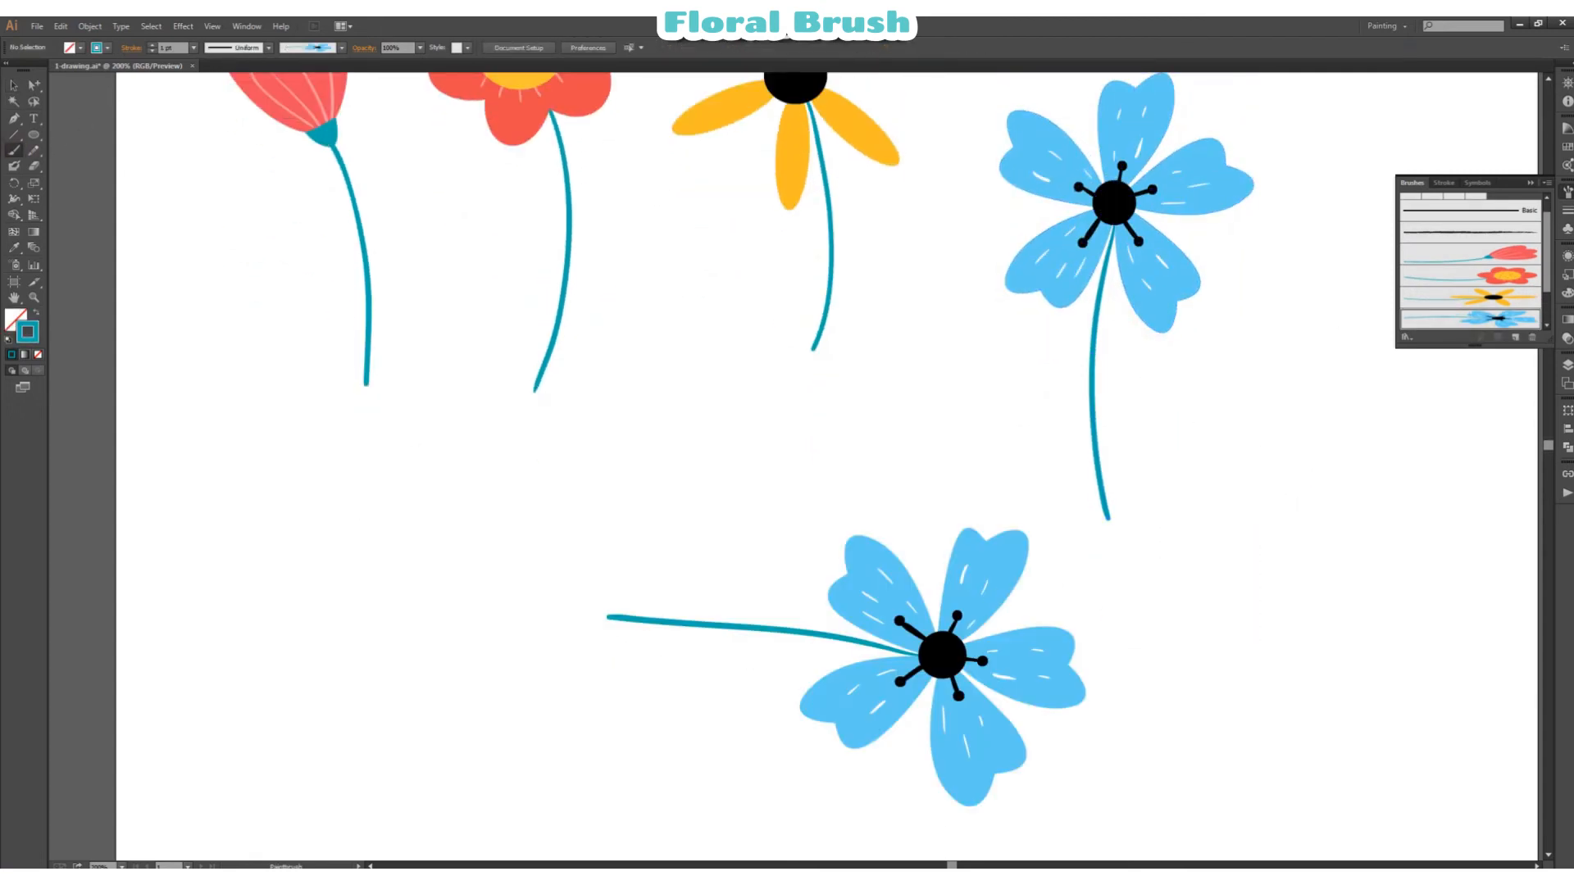
key("v")
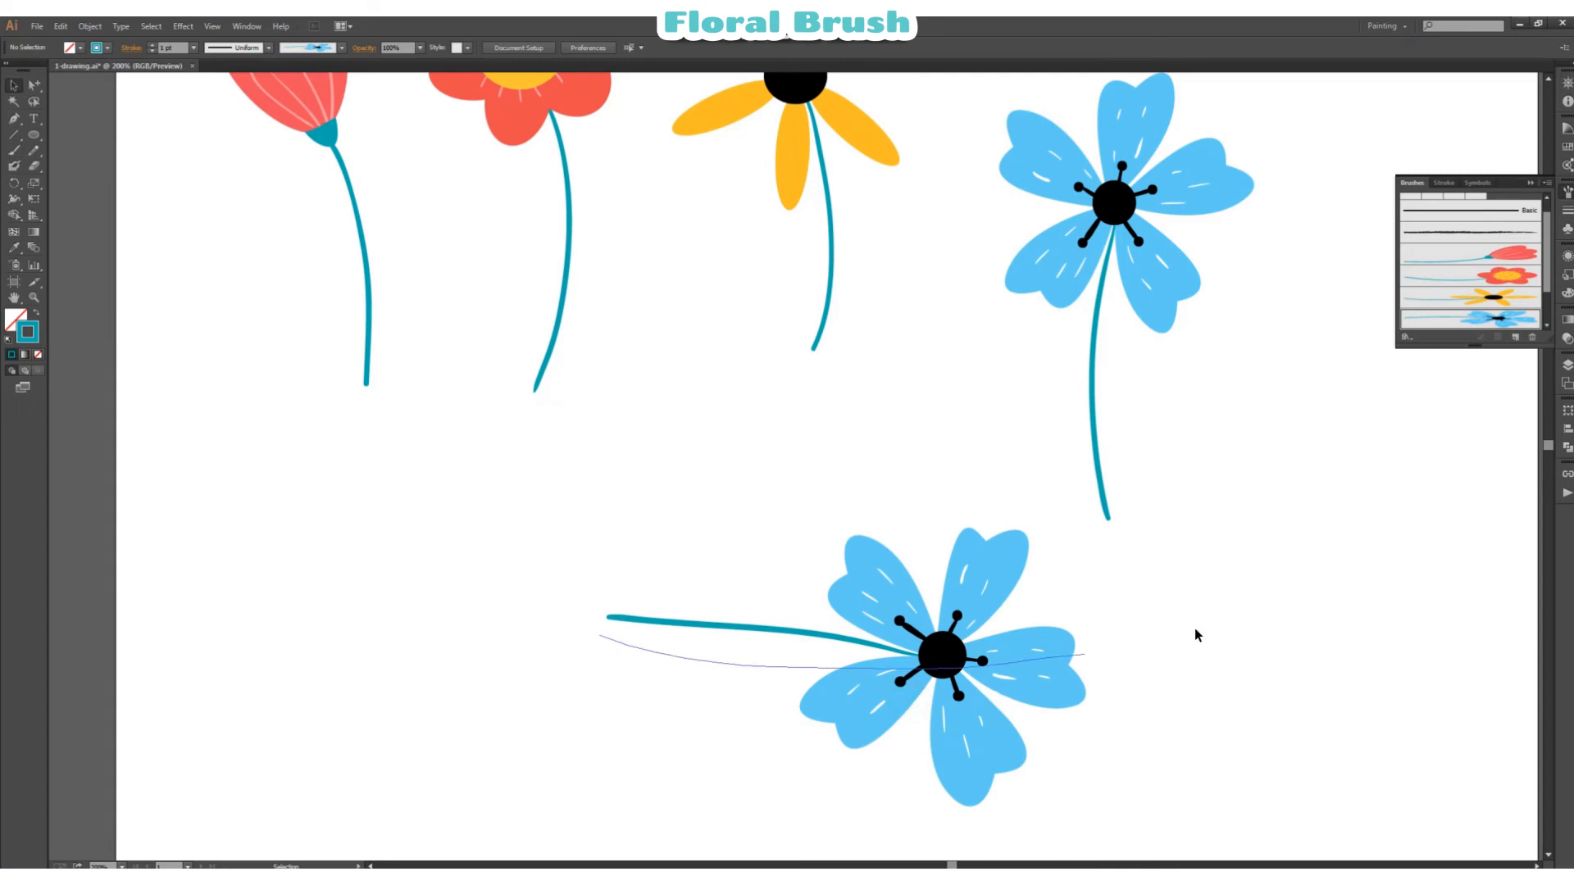
left_click(956, 677)
key("Delete")
Step: Move the blue flower up so it lines up with the other flowers in the row
scroll(1197, 587, "up", 5)
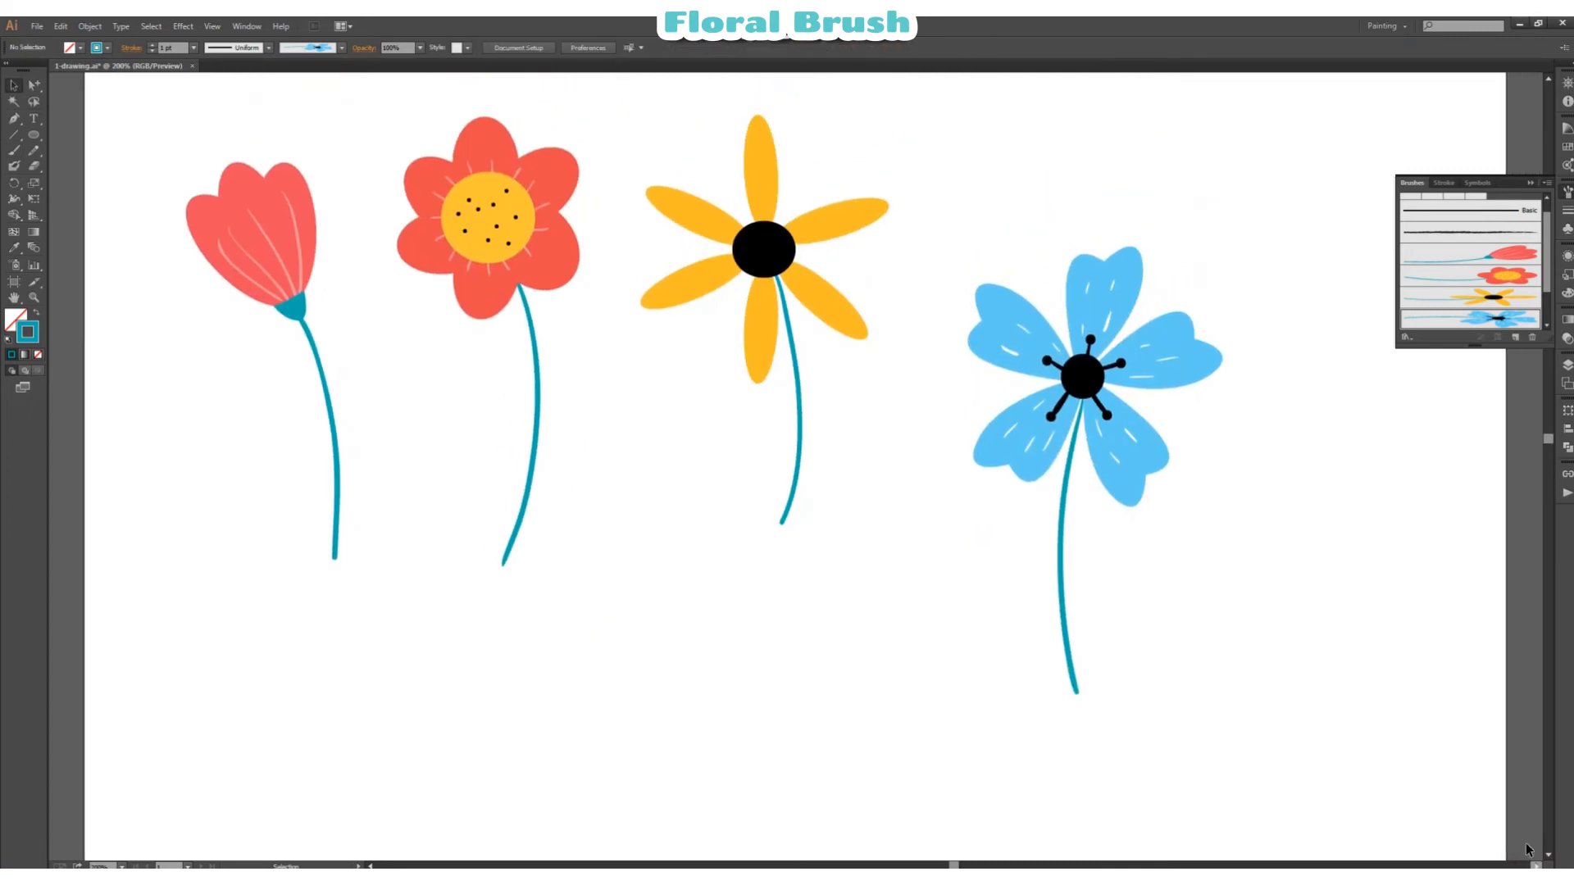
mouse_move(1127, 432)
left_mouse_down()
mouse_move(1102, 310)
mouse_move(1128, 311)
left_mouse_up()
left_click(1023, 533)
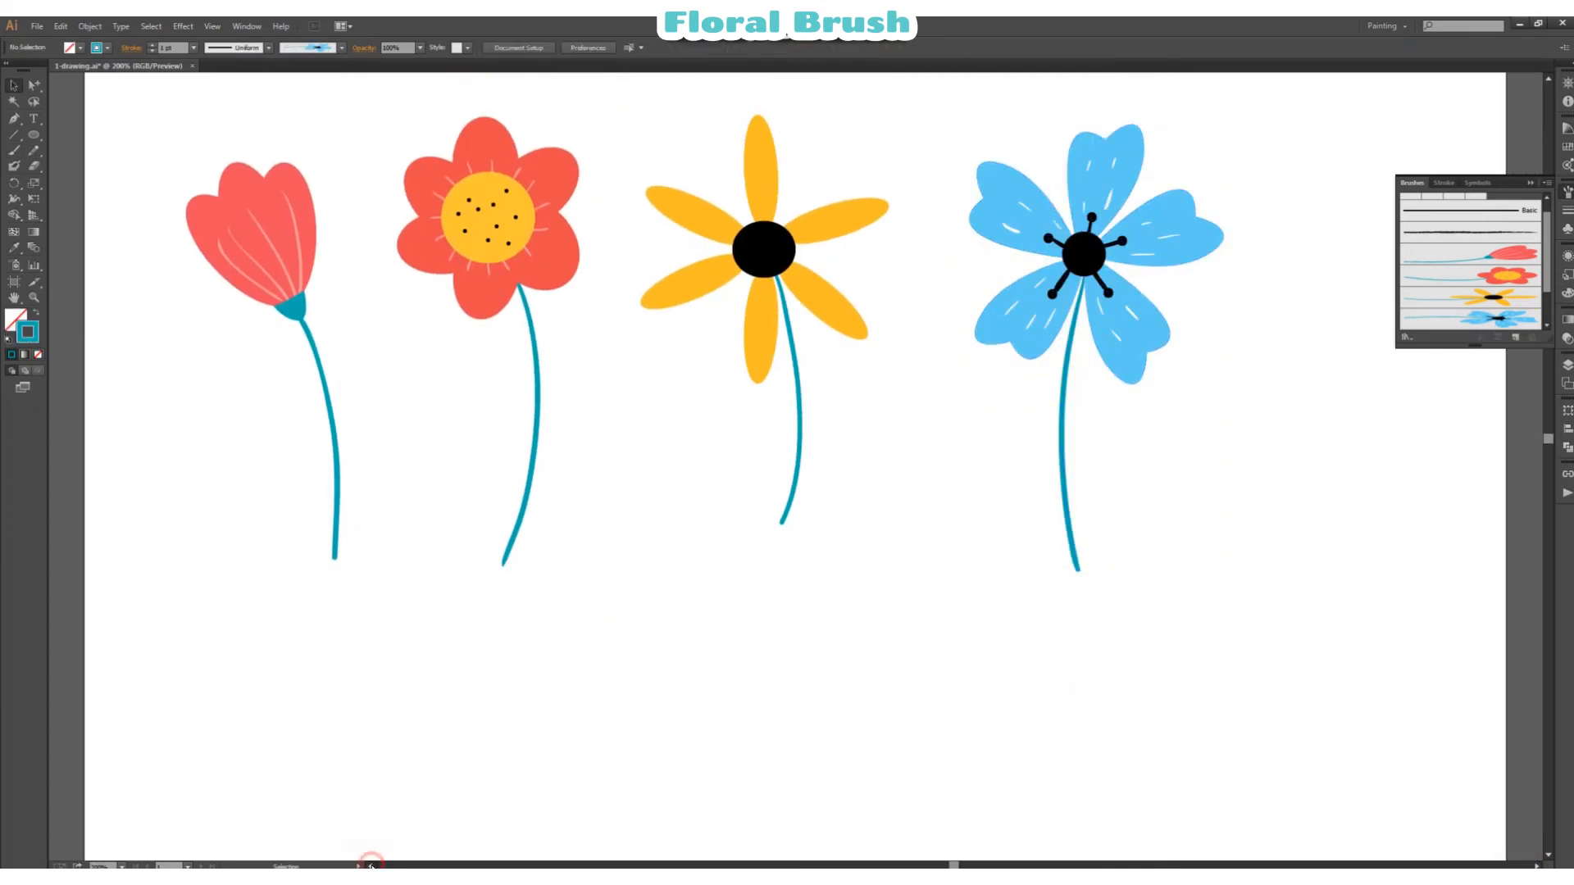
Step: Draw a wide light pink ellipse without a stroke in the empty area below the row of flowers
left_click(371, 865)
scroll(593, 578, "down", 2)
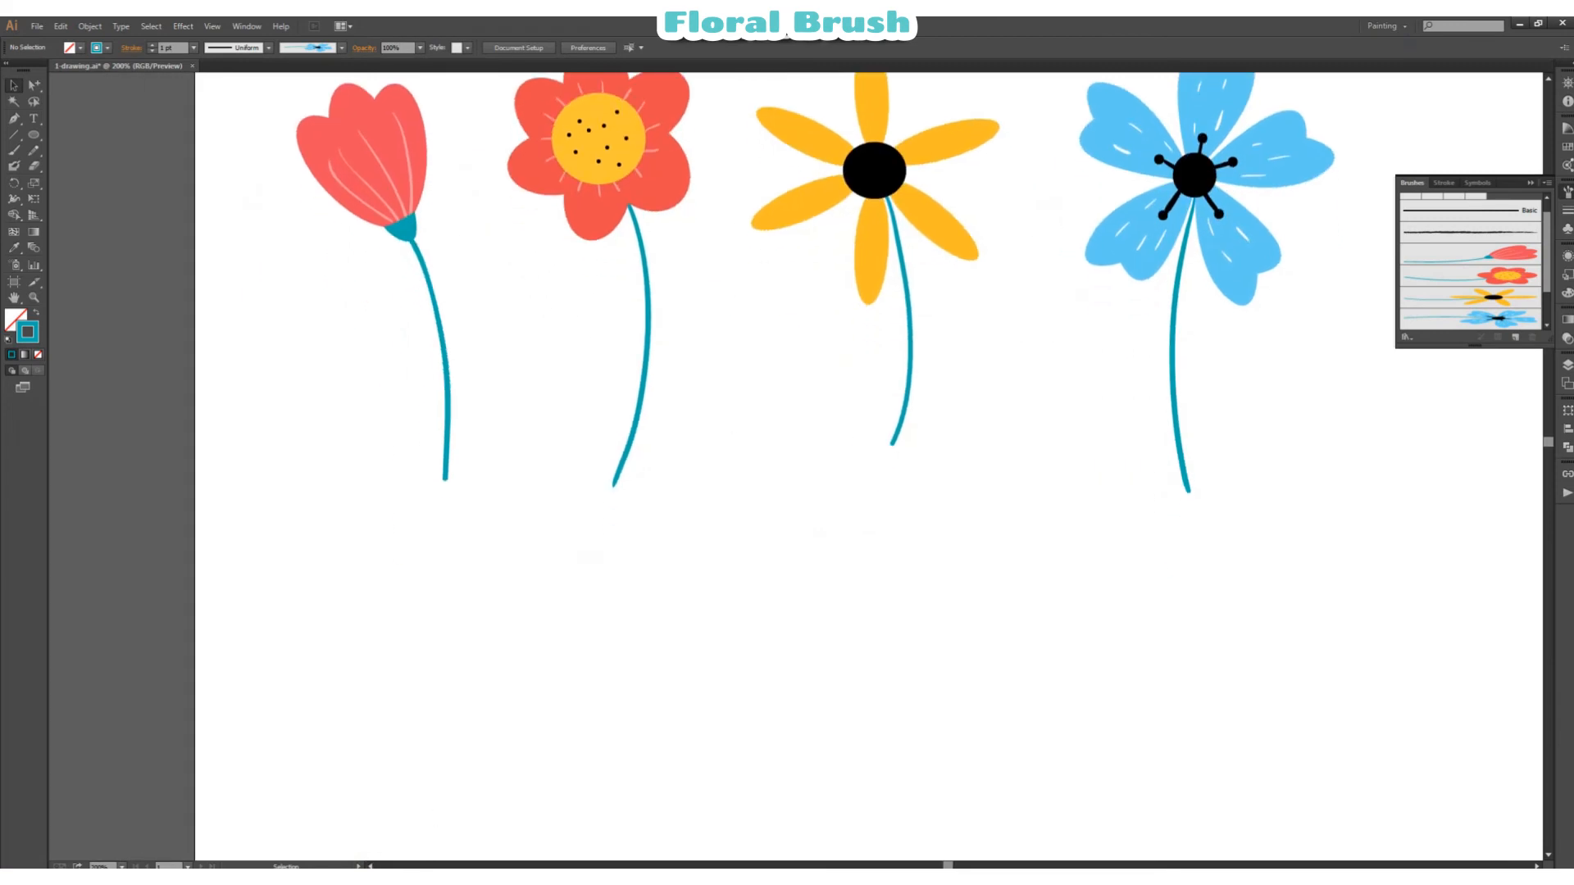
left_click(1566, 365)
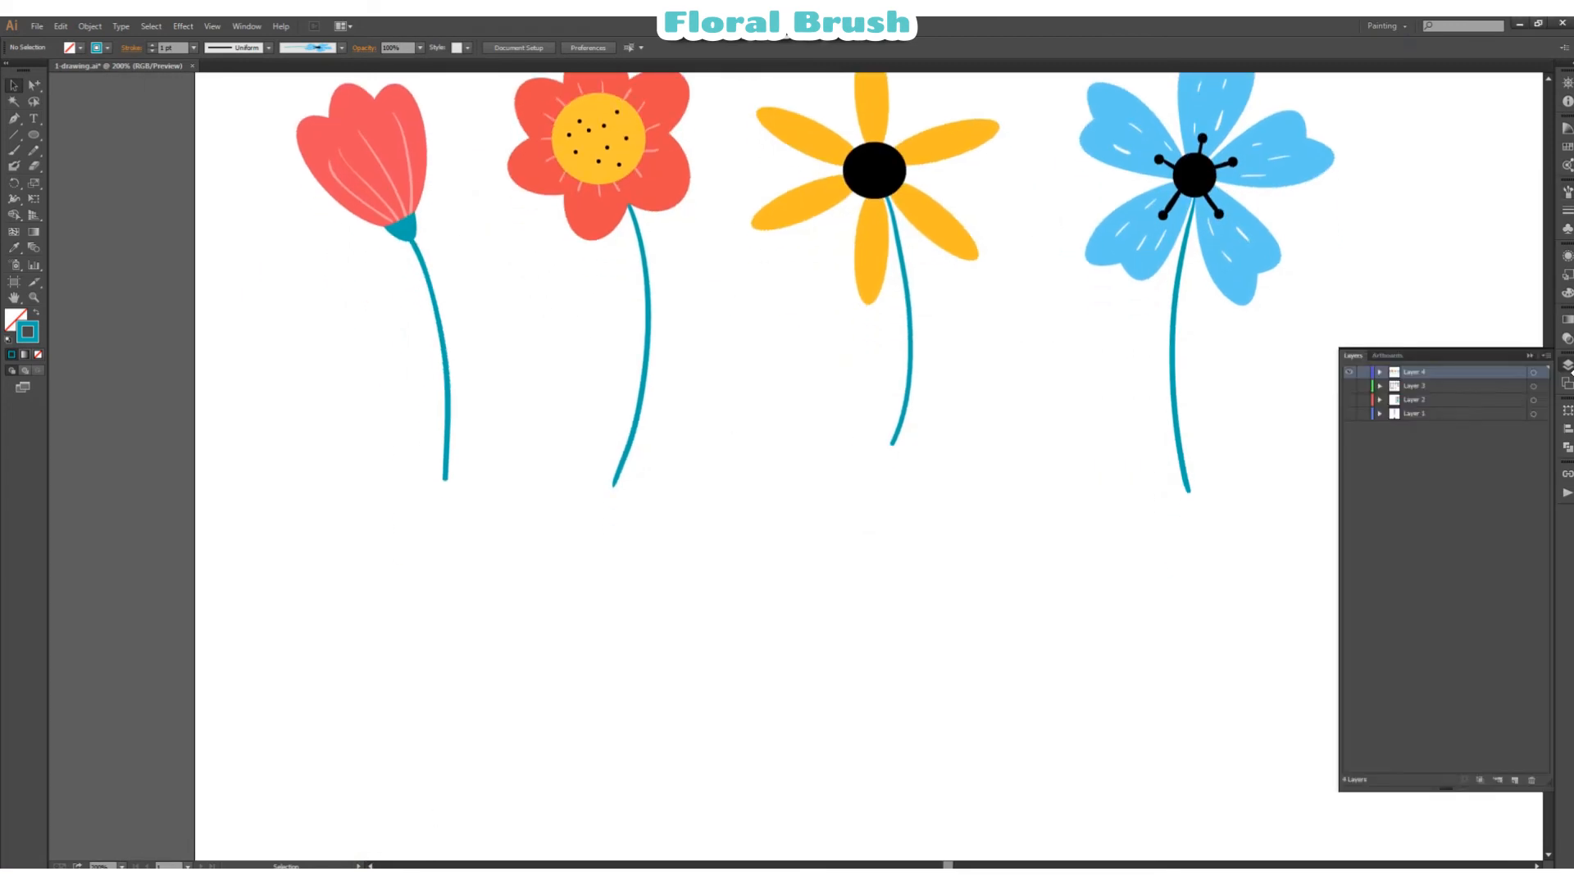
left_click(1567, 366)
left_click(34, 86)
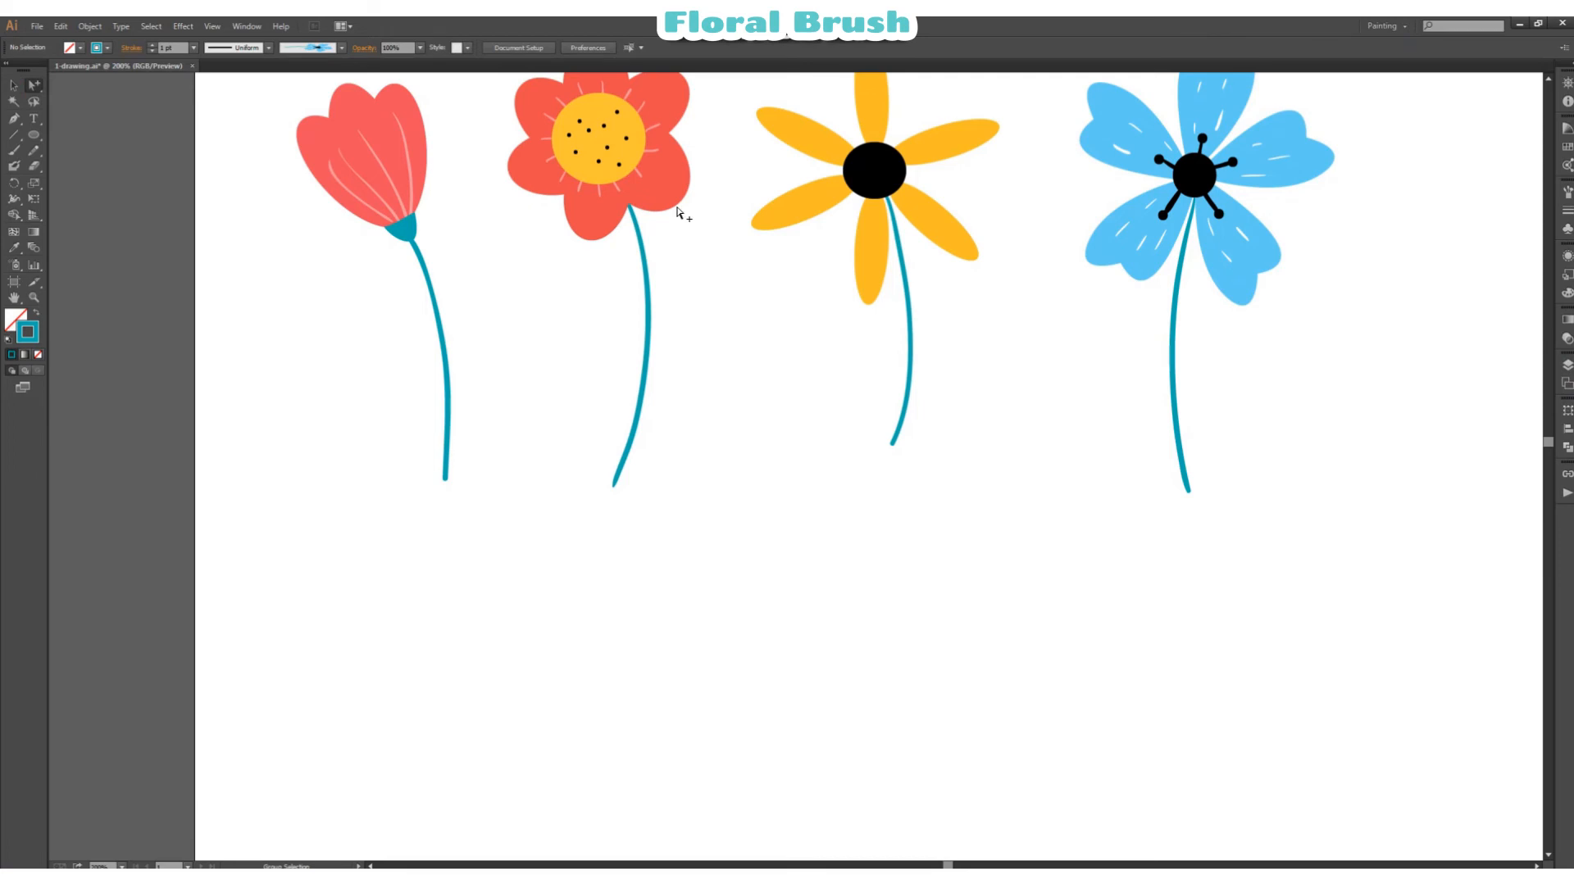
key("l")
left_click(36, 315)
left_click_drag(647, 570, 798, 678)
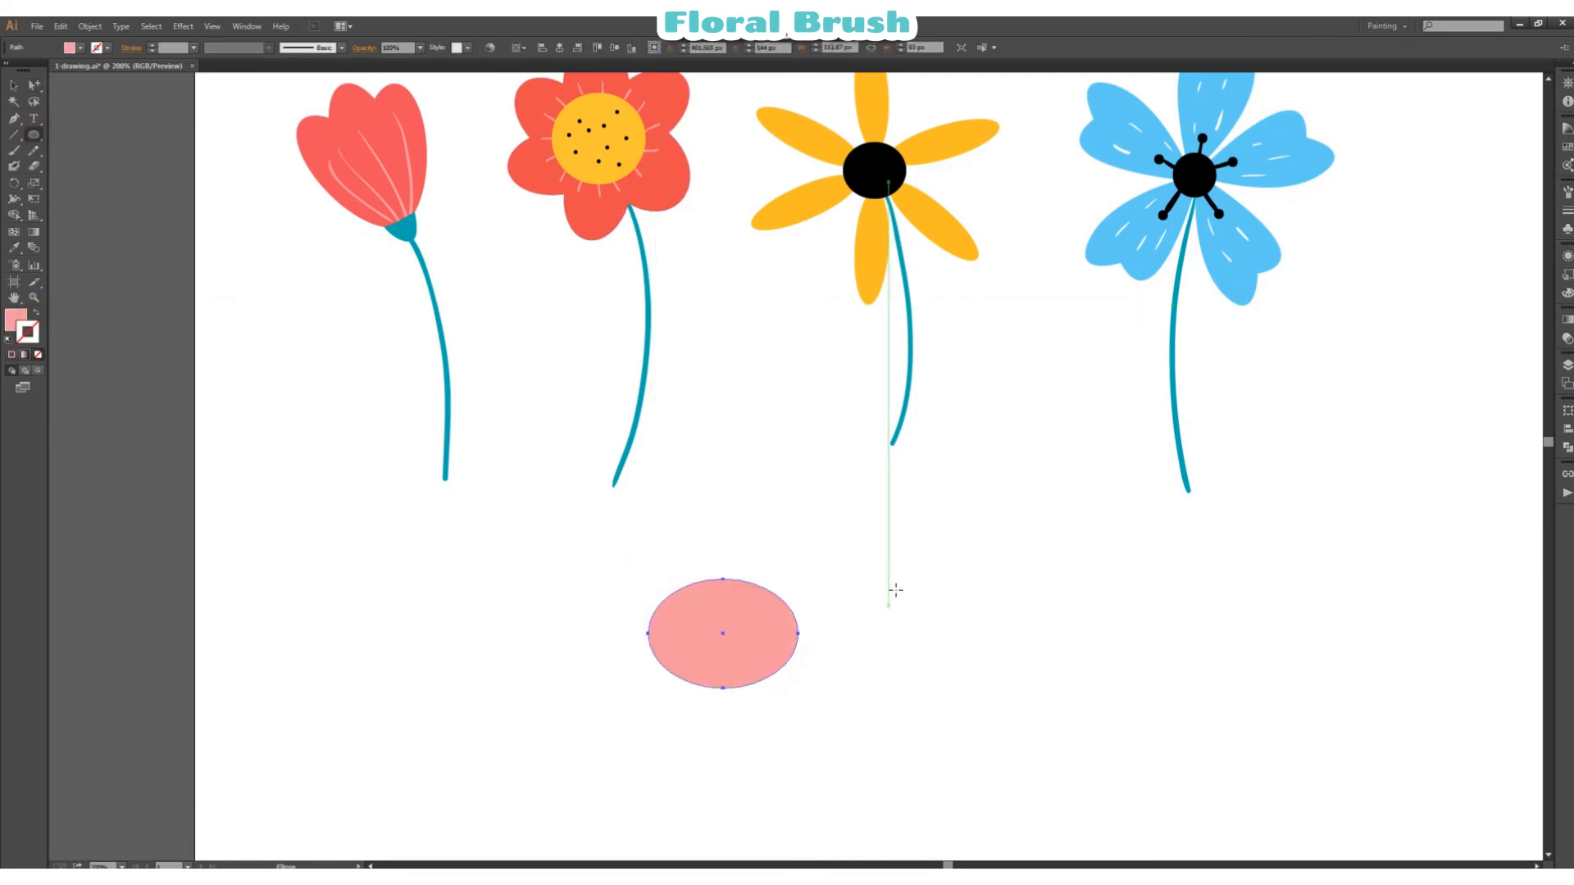
Step: Remove the top anchor point of the pink ellipse to flatten its upper edge
scroll(893, 590, "down", 3)
left_click_drag(33, 85, 75, 86)
left_click(768, 622)
left_click_drag(768, 623, 708, 550)
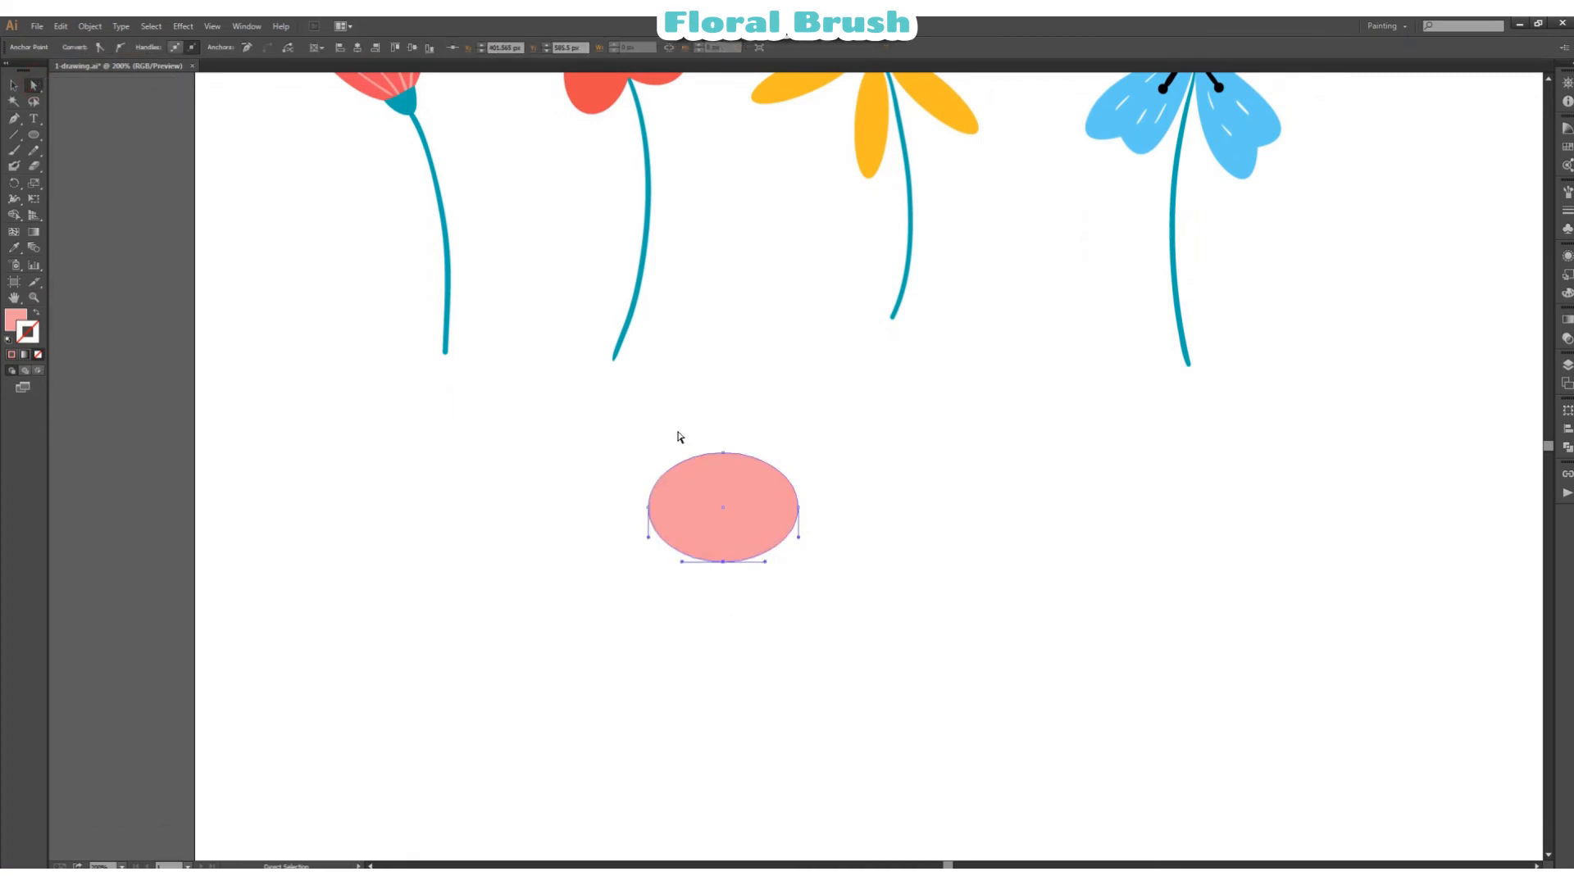
left_click_drag(679, 433, 766, 462)
left_click(248, 48)
Step: Lower the bottom anchor point of the pink shape and lengthen its handles to form a rounded cup
left_click_drag(725, 564, 666, 587)
left_click(725, 588)
left_click_drag(765, 588, 780, 588)
left_click(857, 562)
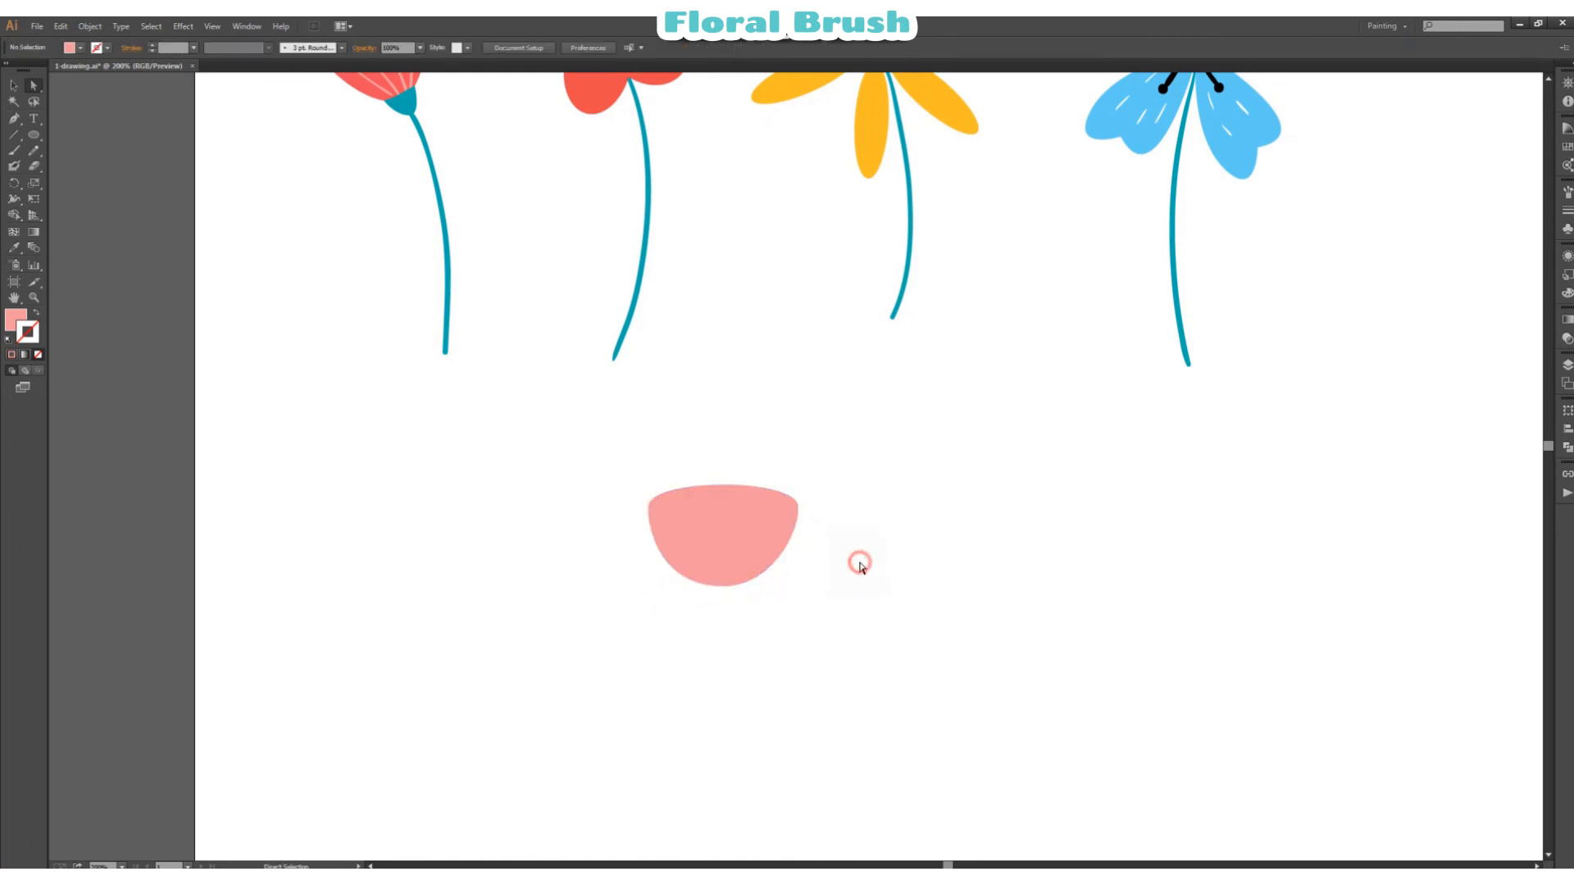
Step: Draw a small teal ellipse over the pink cup's lower edge and remove its top anchor point
left_click(407, 102)
left_click(32, 135)
left_click_drag(693, 549, 746, 611)
key("a")
left_click(726, 561)
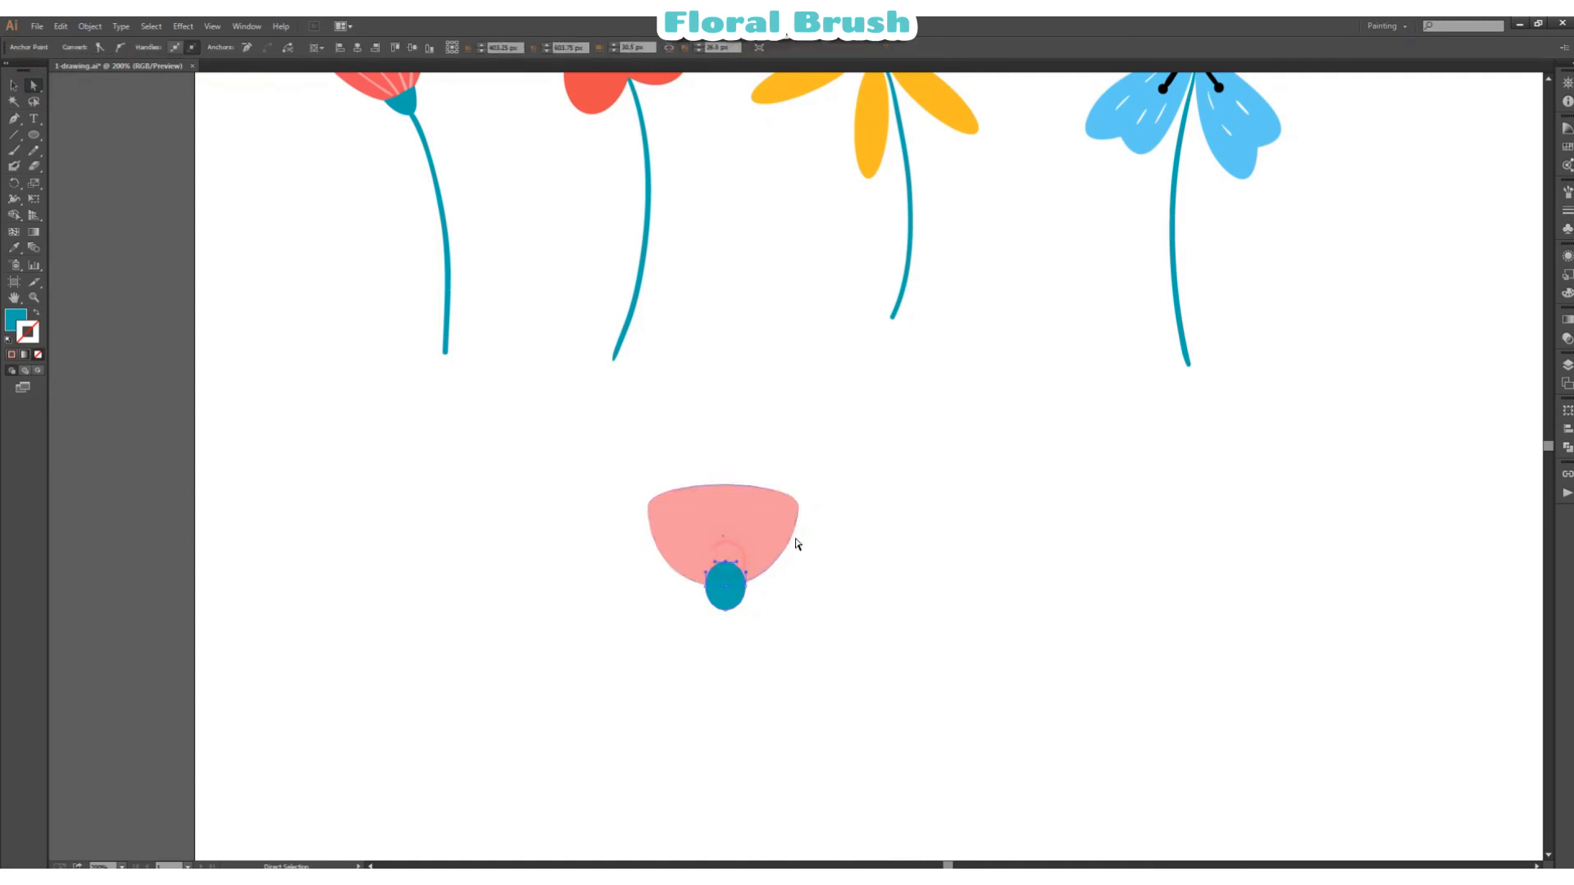
left_click(247, 48)
left_click(895, 516)
Step: Widen the teal base slightly and position it centrally over the lower edge of the pink cup
left_click_drag(737, 607, 730, 600)
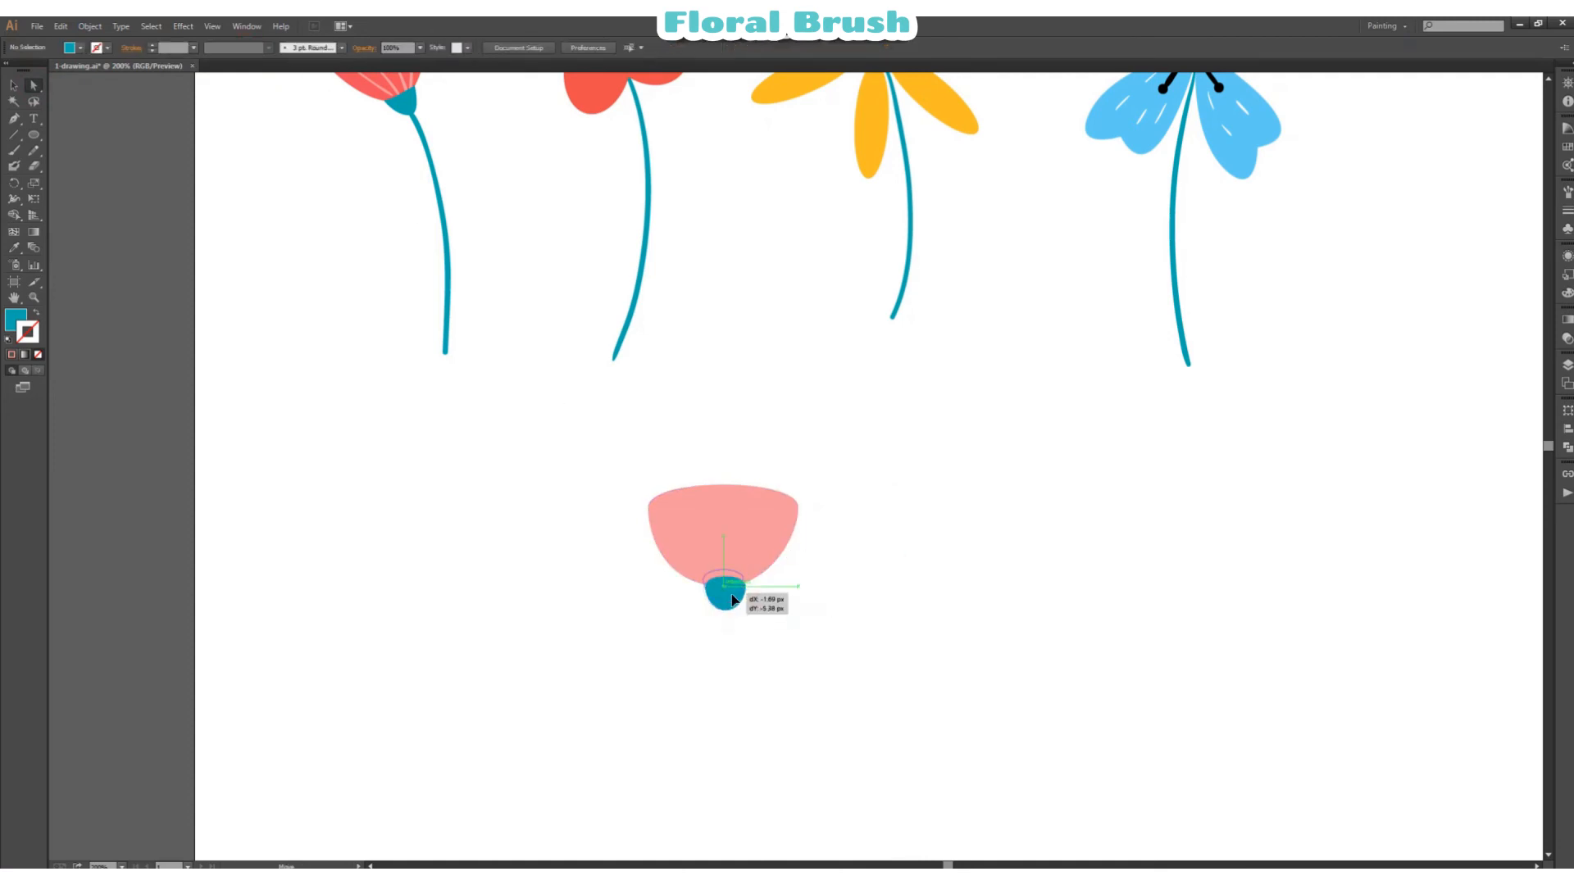
left_click(14, 86)
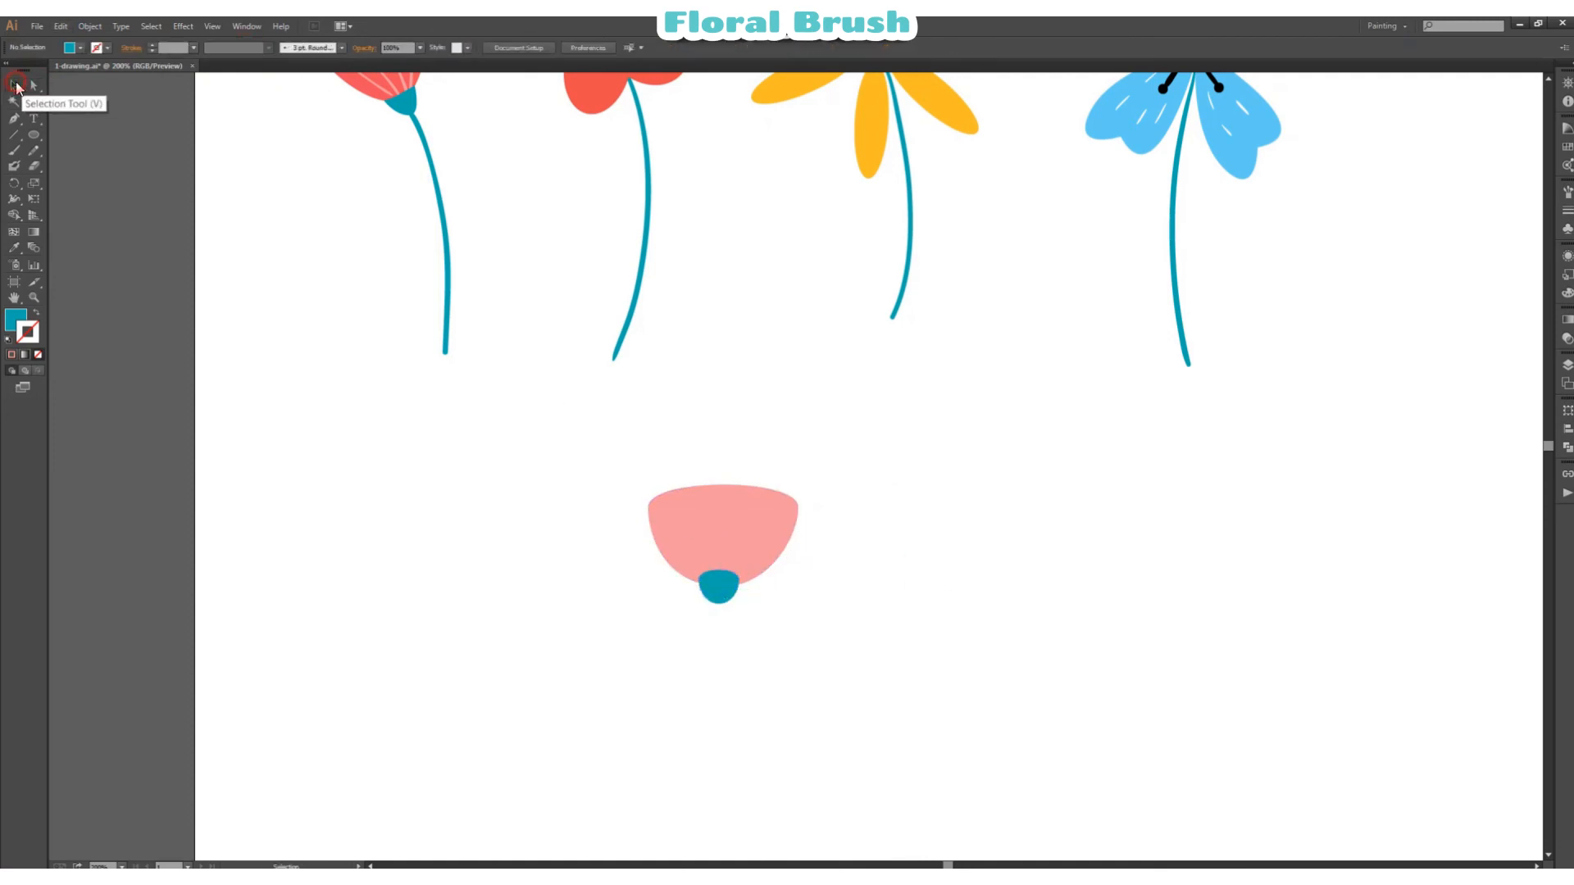
left_click(732, 588)
left_click_drag(740, 587, 726, 588)
left_click(841, 583)
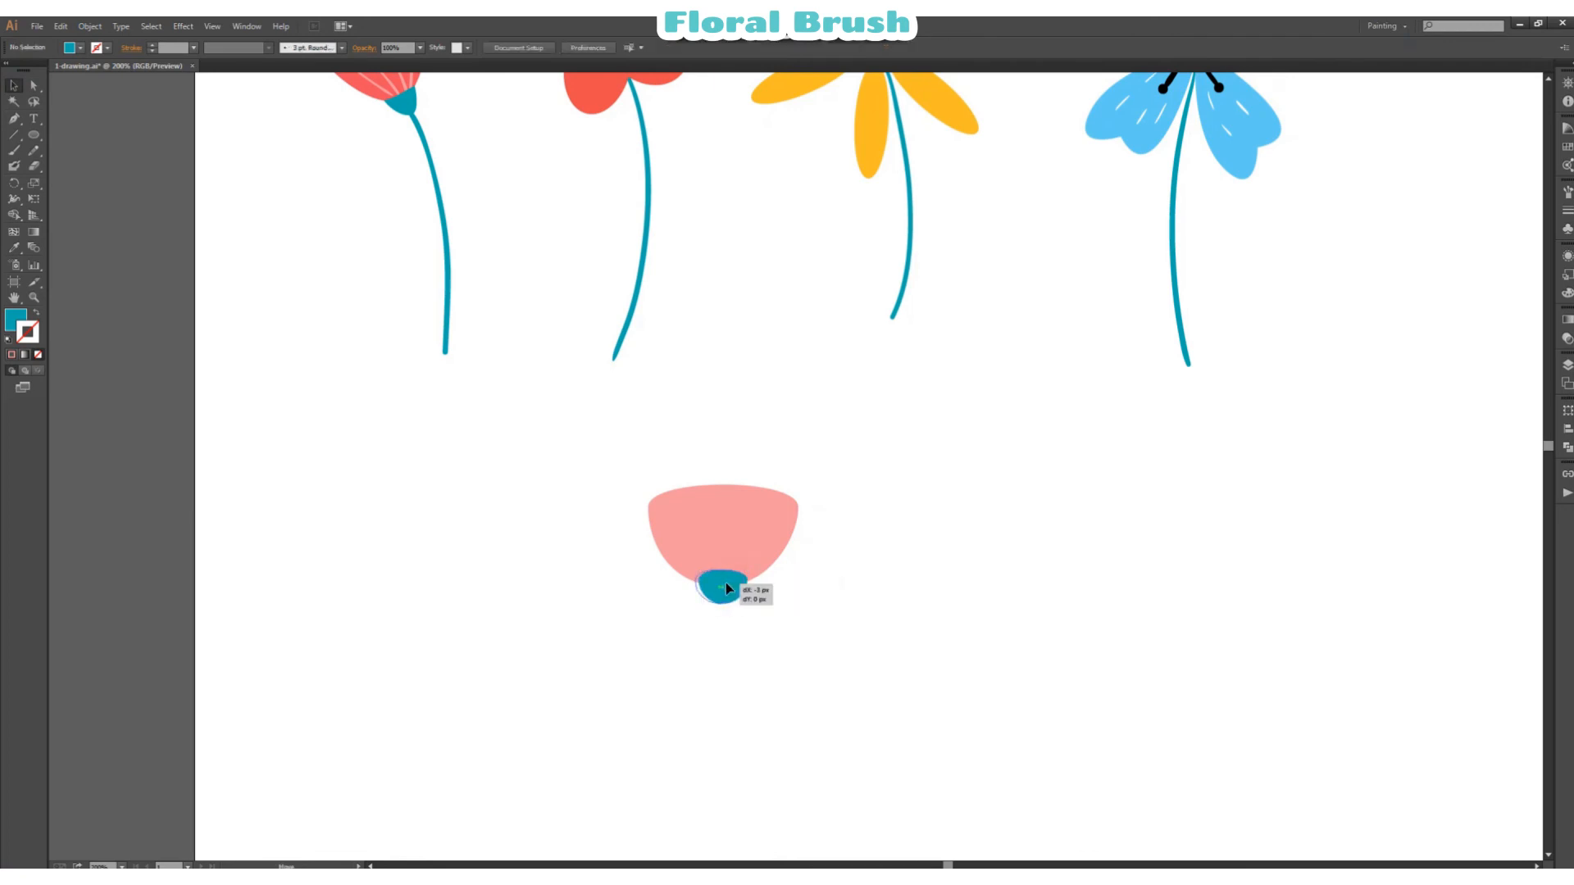
left_click(832, 587)
Step: Paint a long curved stem downward from the teal base, using the teal stroke of the existing stems
left_click(34, 87)
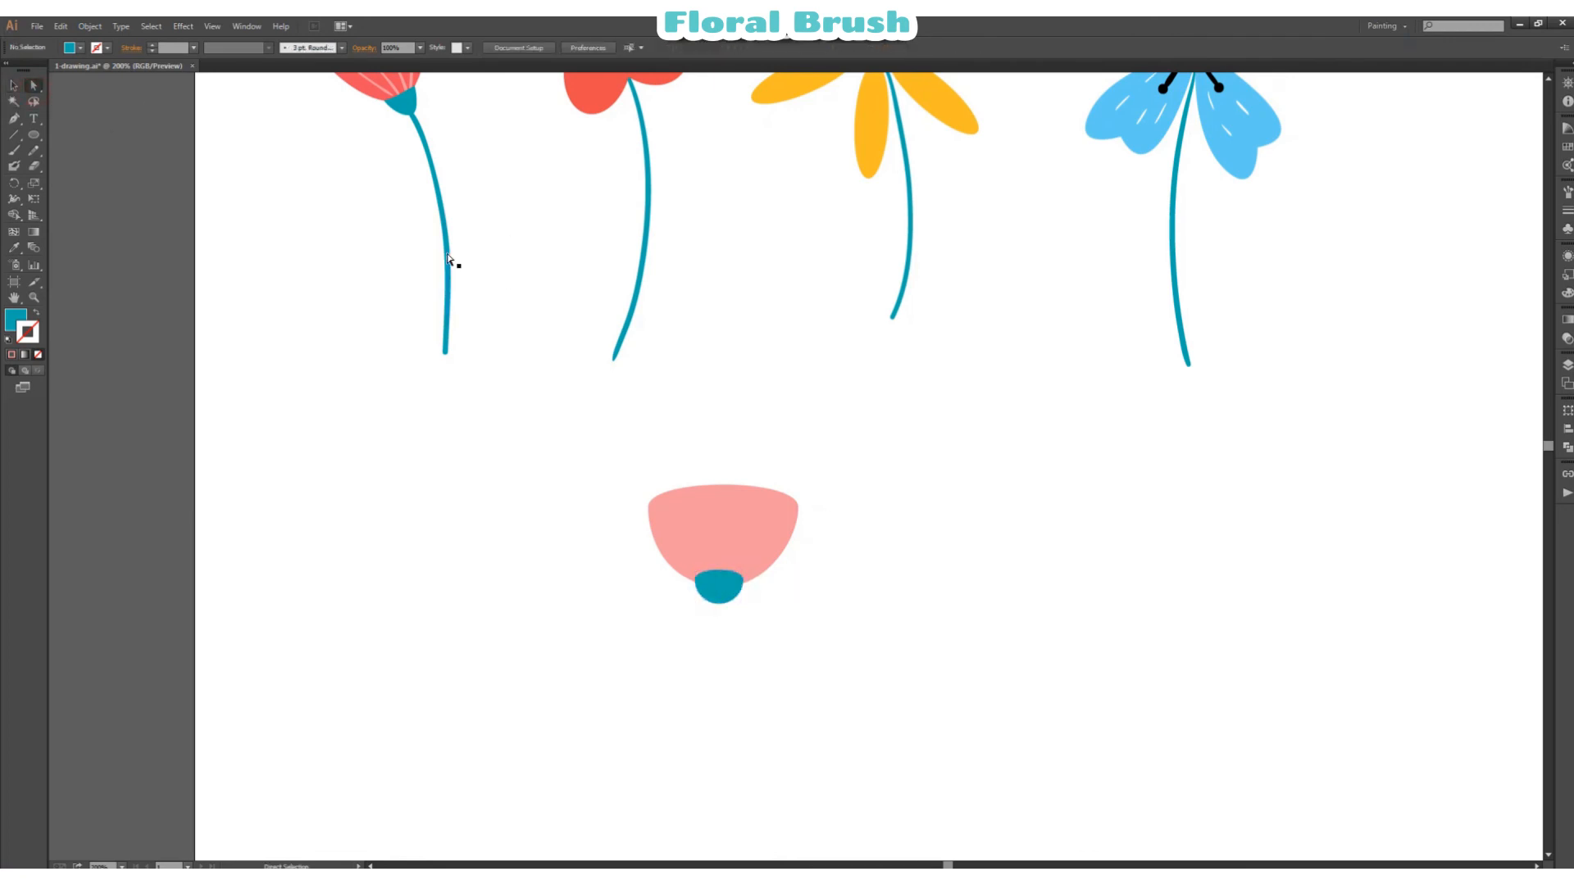
key("b")
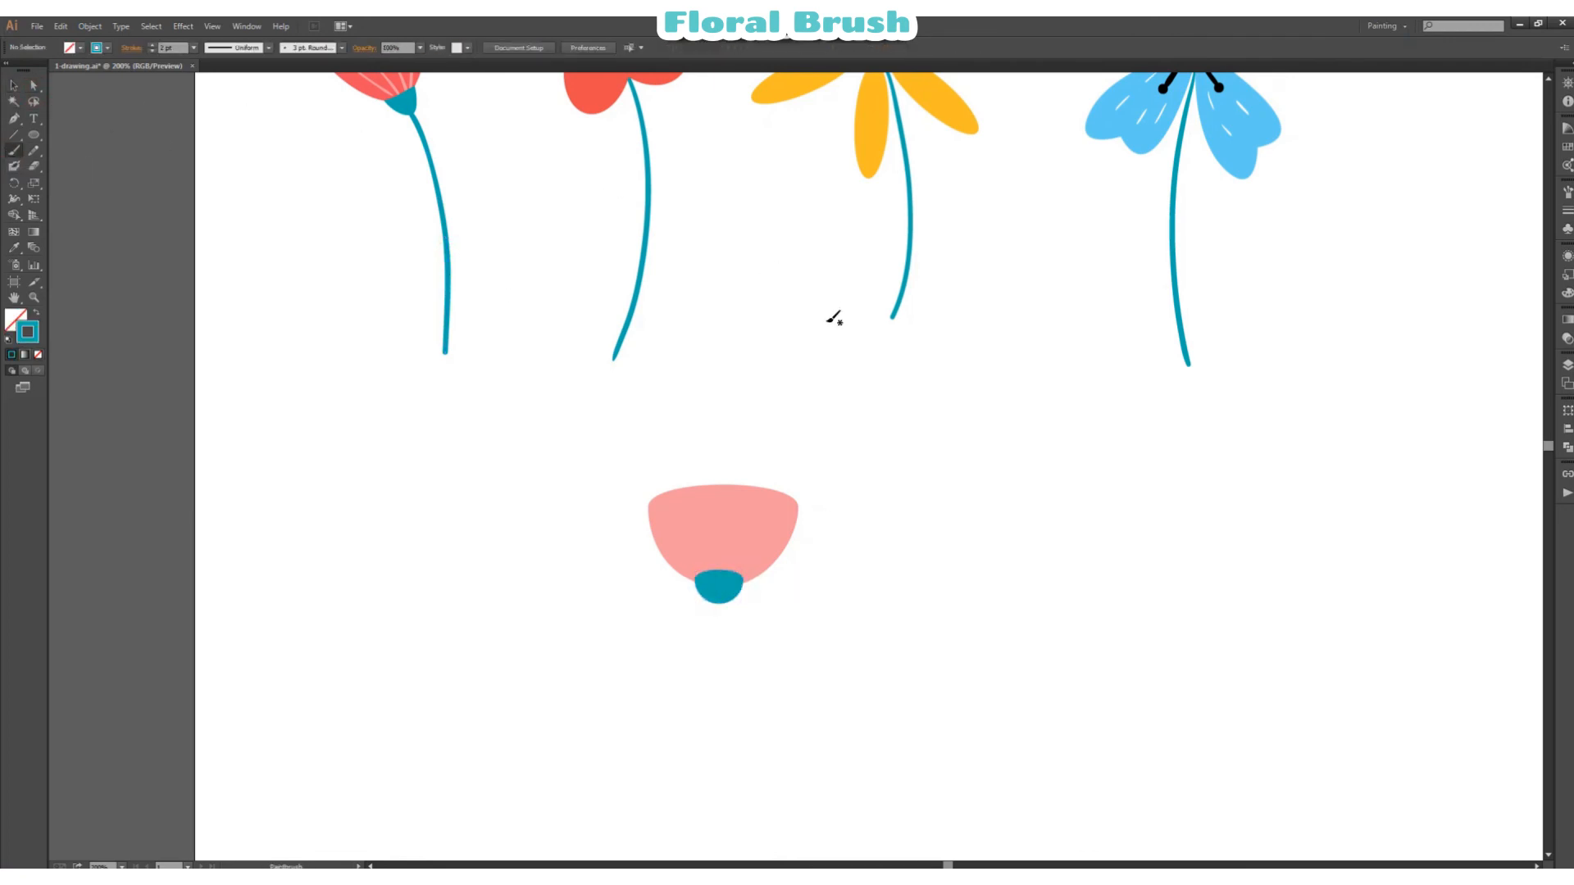
scroll(820, 344, "down", 3)
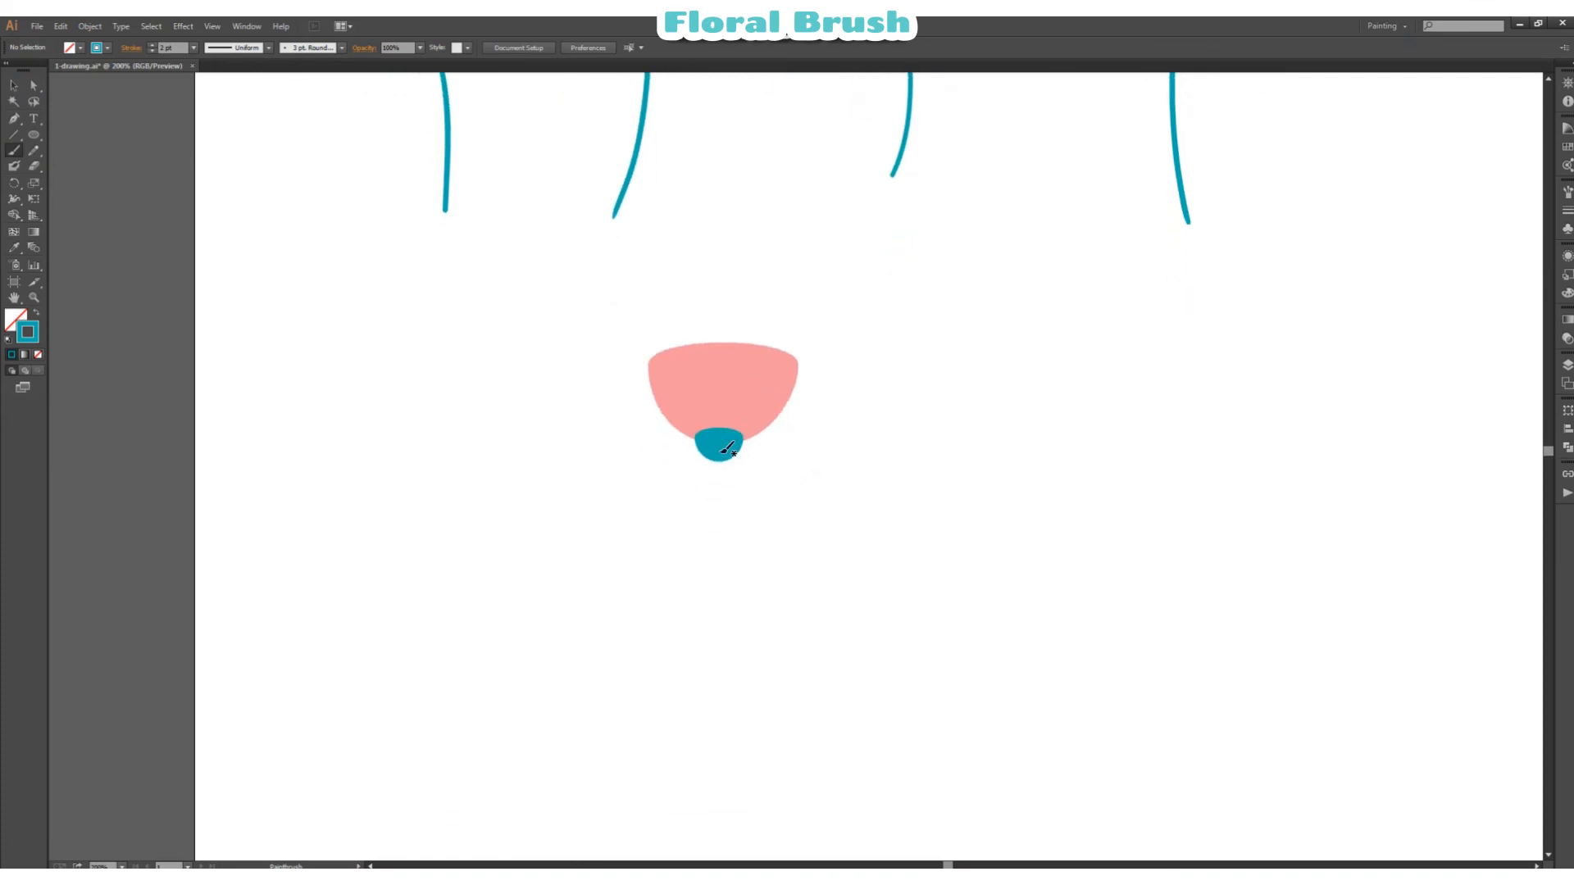
mouse_move(722, 460)
left_mouse_down()
mouse_move(722, 544)
mouse_move(657, 764)
left_mouse_up()
key("ctrl+z")
mouse_move(720, 460)
left_mouse_down()
mouse_move(720, 577)
mouse_move(668, 746)
left_mouse_up()
Step: Reduce the new stem's stroke weight to 1.5 pt
scroll(703, 706, "up", 4)
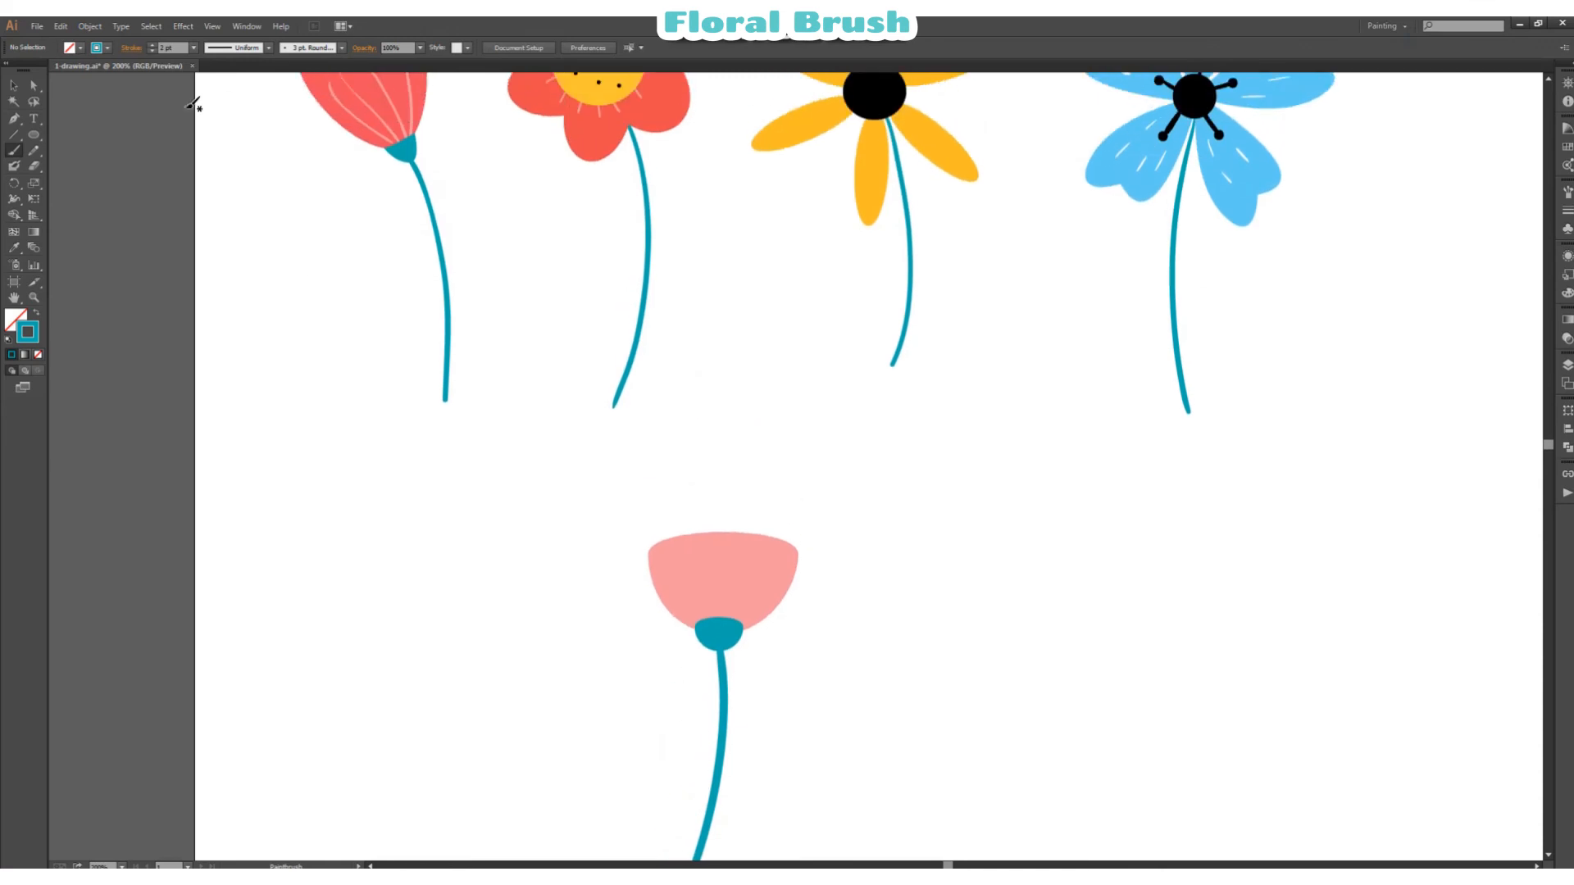
left_click(16, 86)
left_click(724, 691)
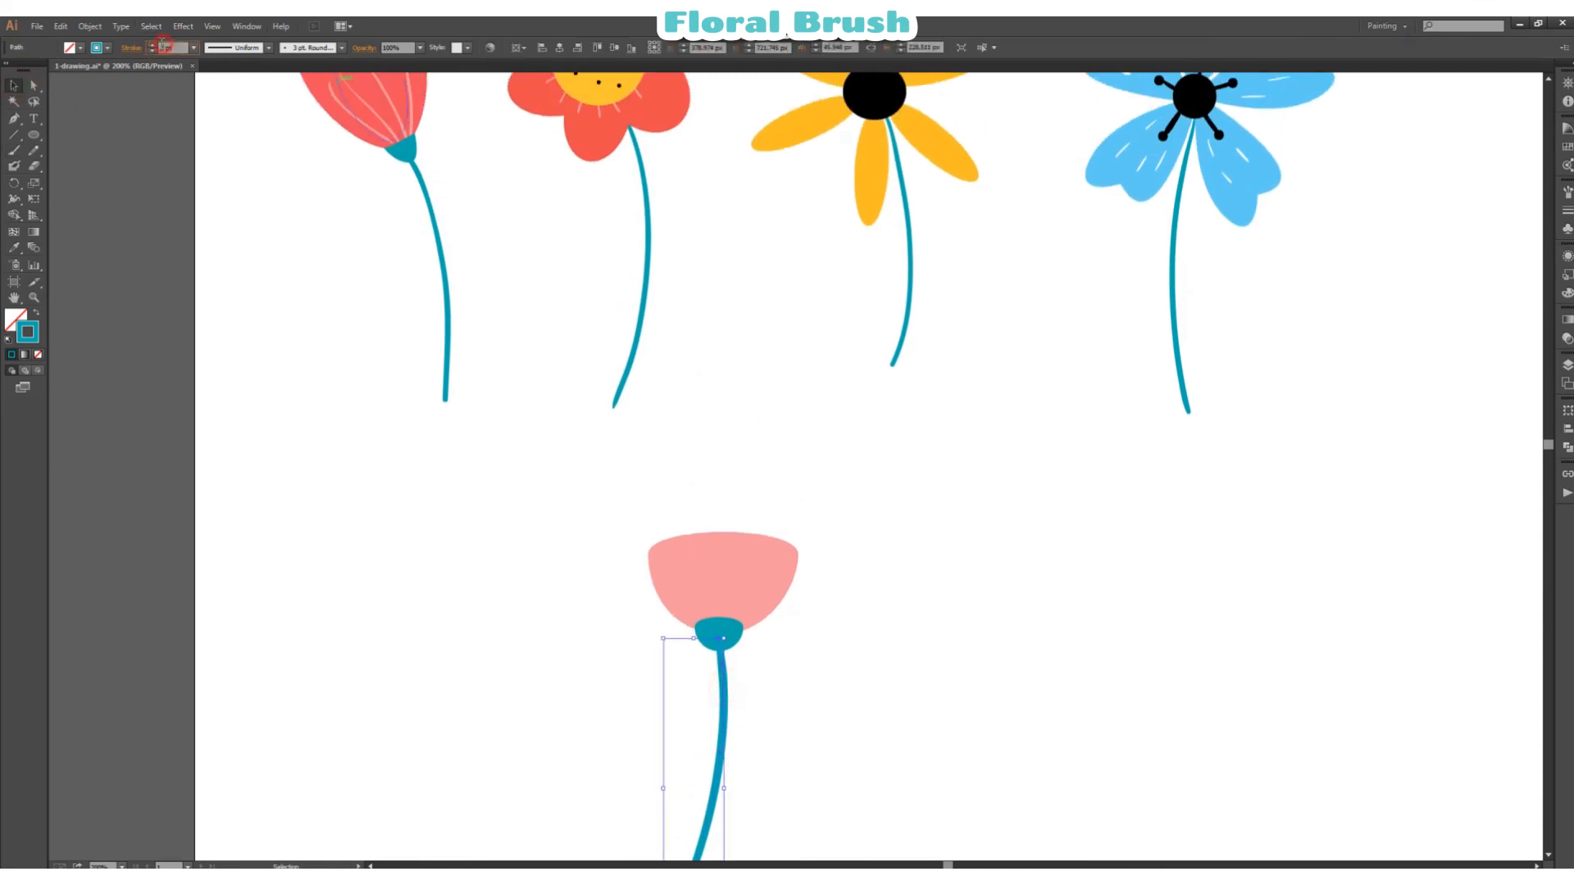
left_click(164, 47)
left_click(783, 235)
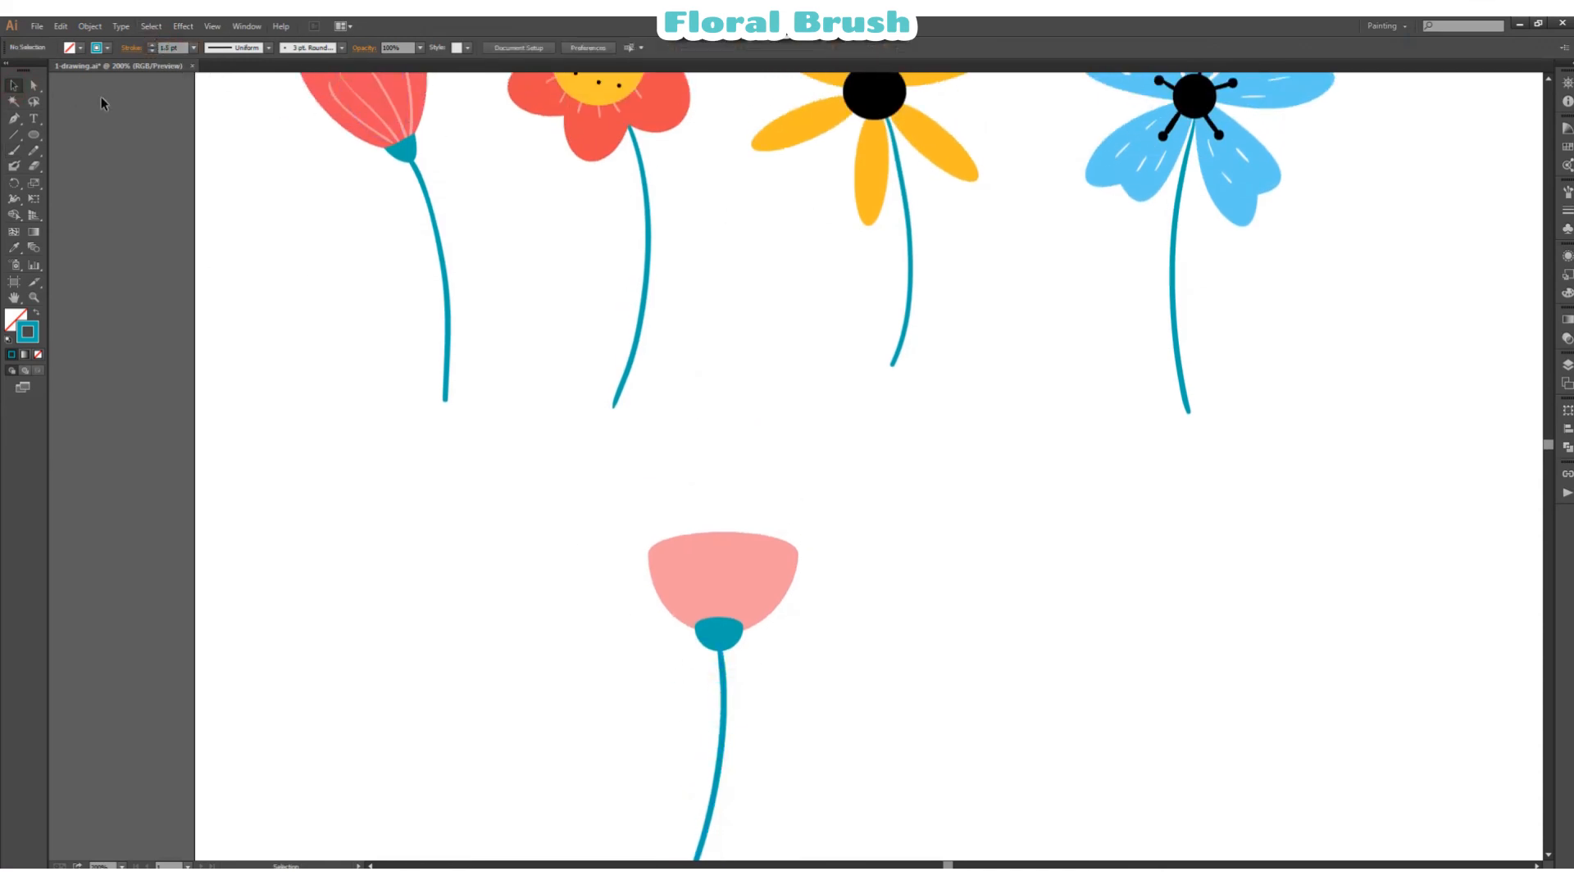
Step: Paint five short black stamens fanning upward from the upper rim of the pink cup
left_click(34, 85)
left_click(102, 50)
left_click(64, 74)
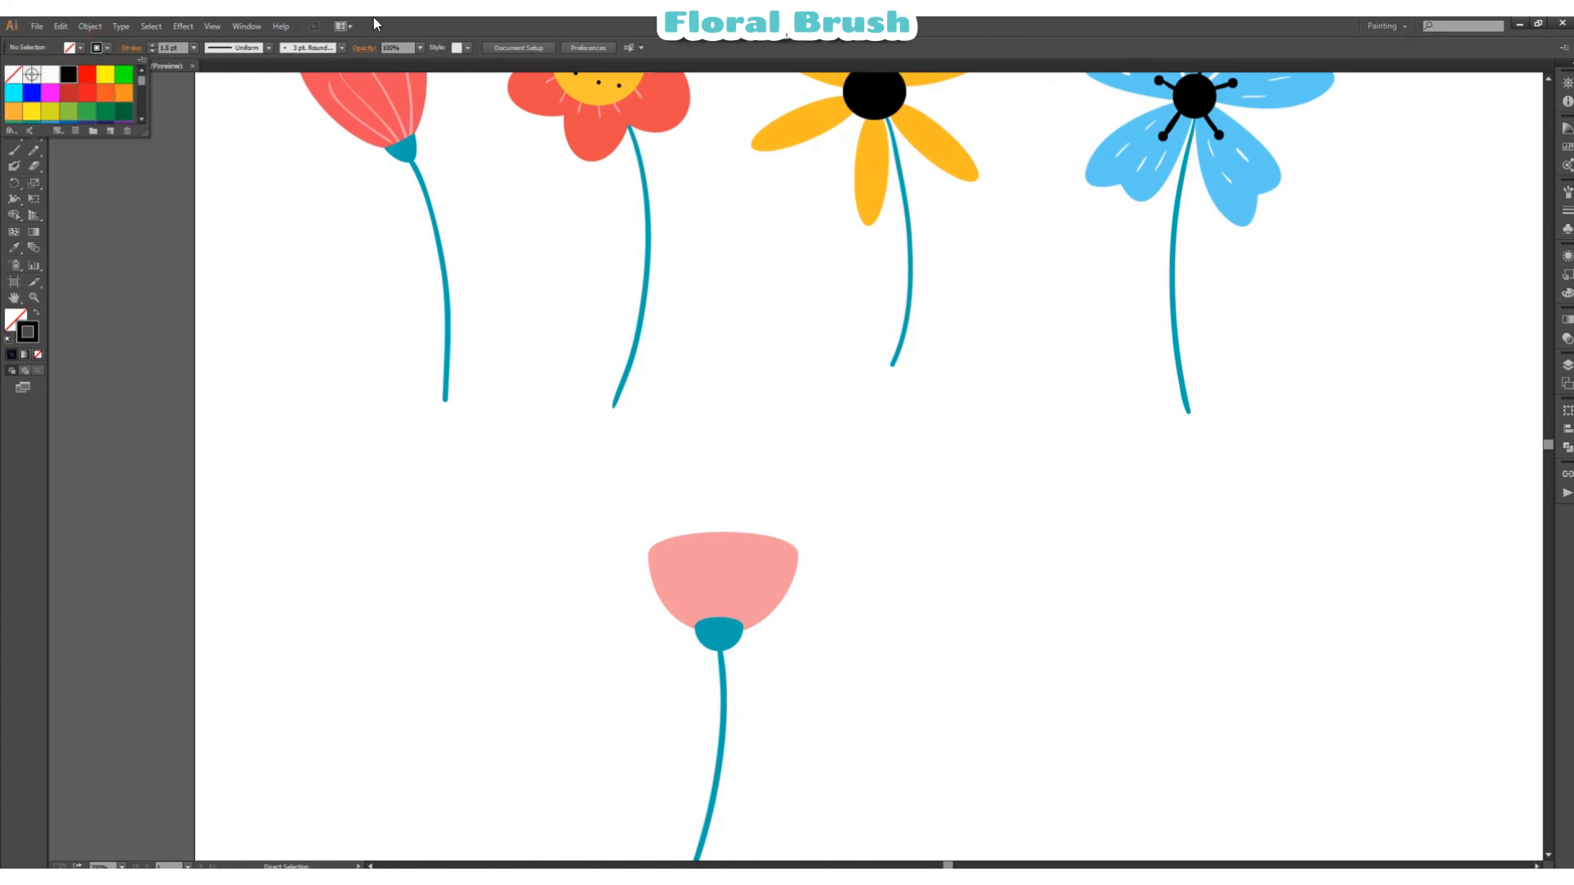
left_click(410, 26)
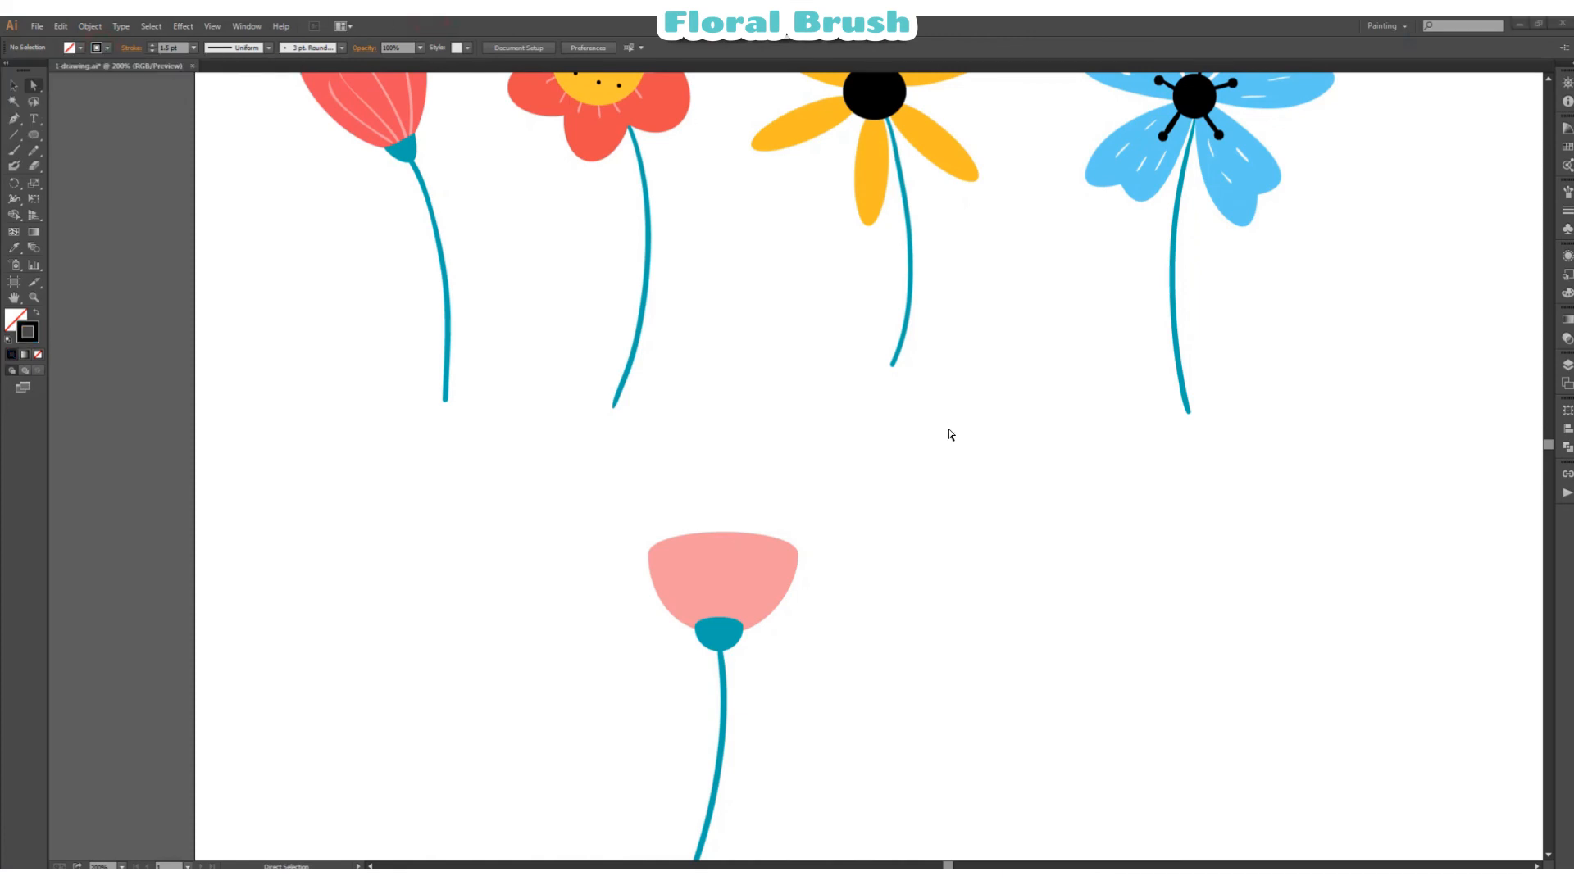
left_click(14, 150)
left_click_drag(666, 551, 664, 502)
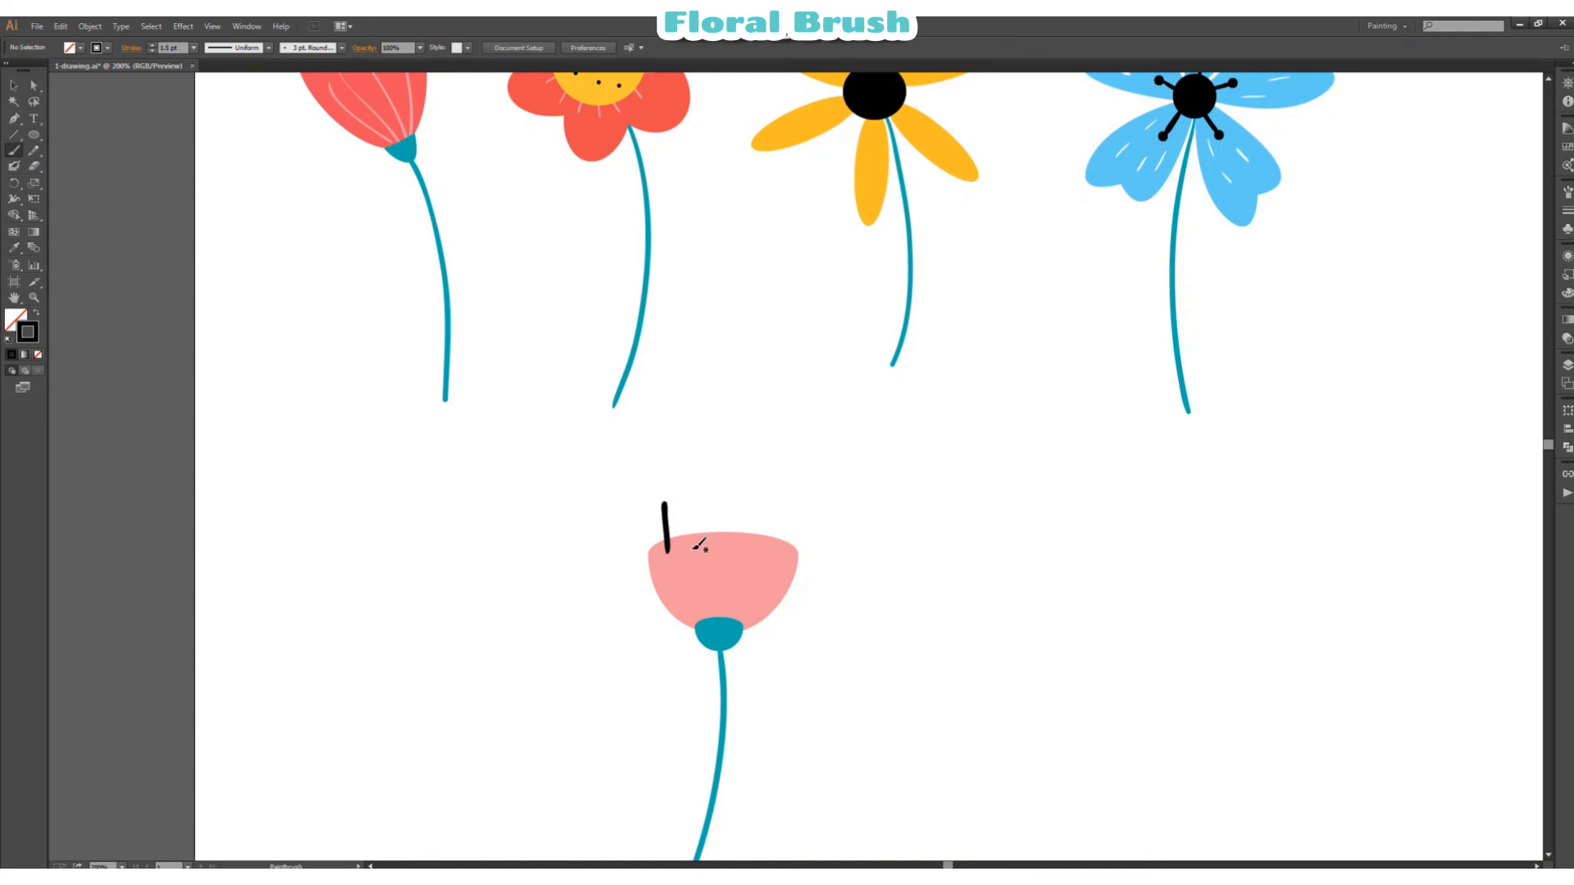
left_click_drag(692, 548, 693, 509)
left_click(713, 549)
key("ctrl+z")
mouse_move(696, 497)
left_mouse_down()
mouse_move(701, 544)
mouse_move(728, 505)
mouse_move(724, 538)
left_mouse_up()
mouse_move(756, 513)
left_mouse_down()
mouse_move(751, 538)
mouse_move(779, 547)
left_mouse_up()
key("ctrl+z")
key("ctrl+z")
key("ctrl+z")
mouse_move(727, 495)
left_mouse_down()
mouse_move(729, 539)
mouse_move(779, 541)
left_mouse_up()
key("ctrl+z")
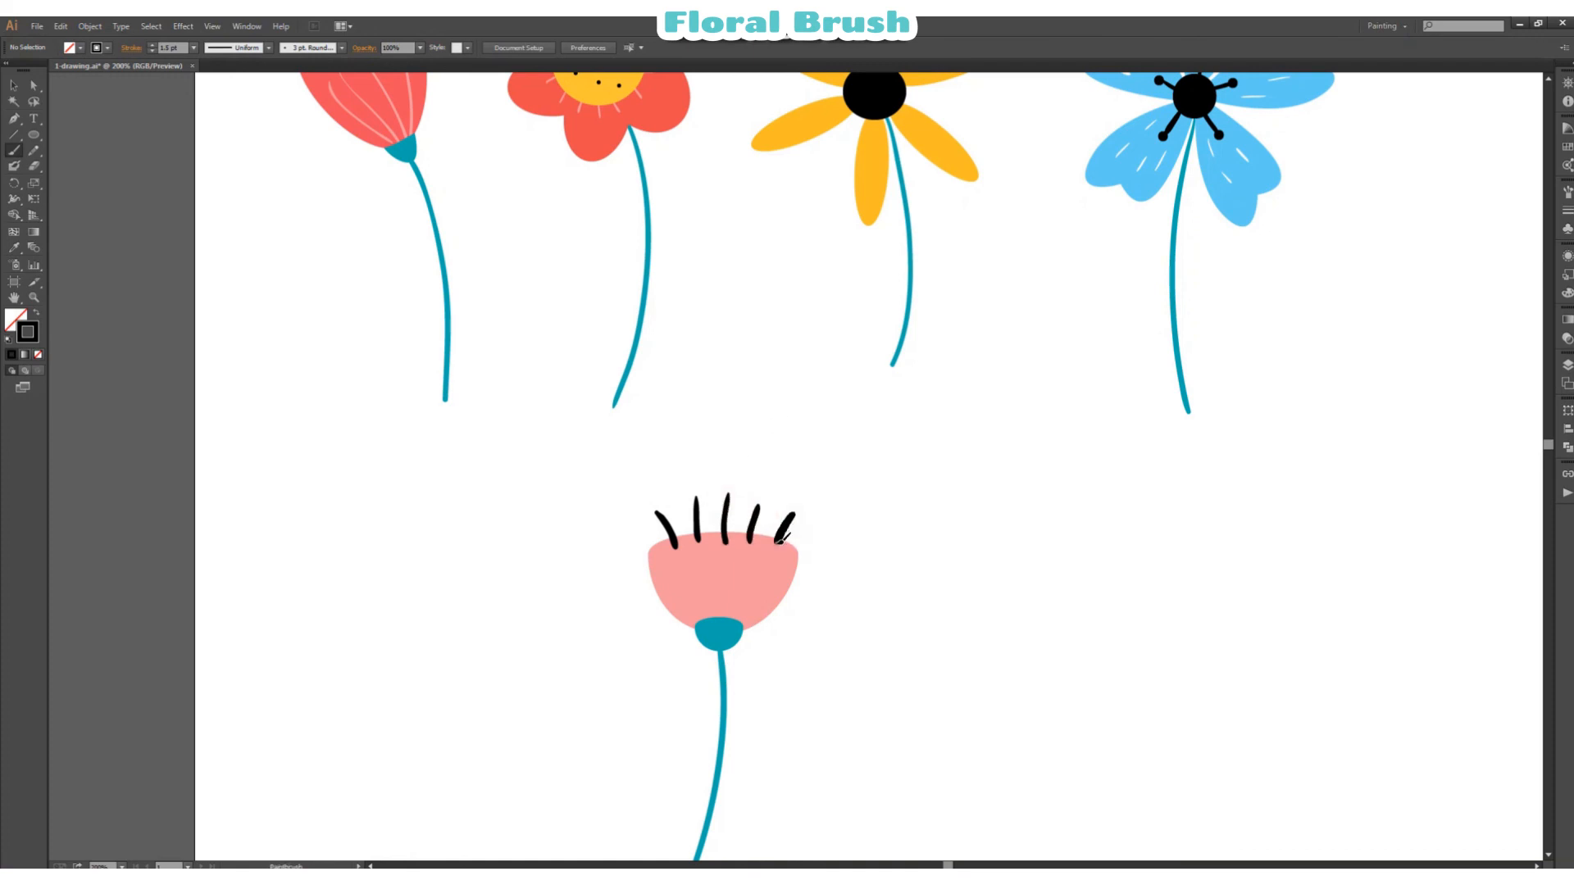
Step: Send the five black stamens behind the pink cup
left_click(13, 85)
mouse_move(584, 484)
left_mouse_down()
mouse_move(828, 535)
mouse_move(790, 524)
left_mouse_up()
right_click(834, 510)
mouse_move(918, 697)
left_click(1054, 743)
left_click(1006, 547)
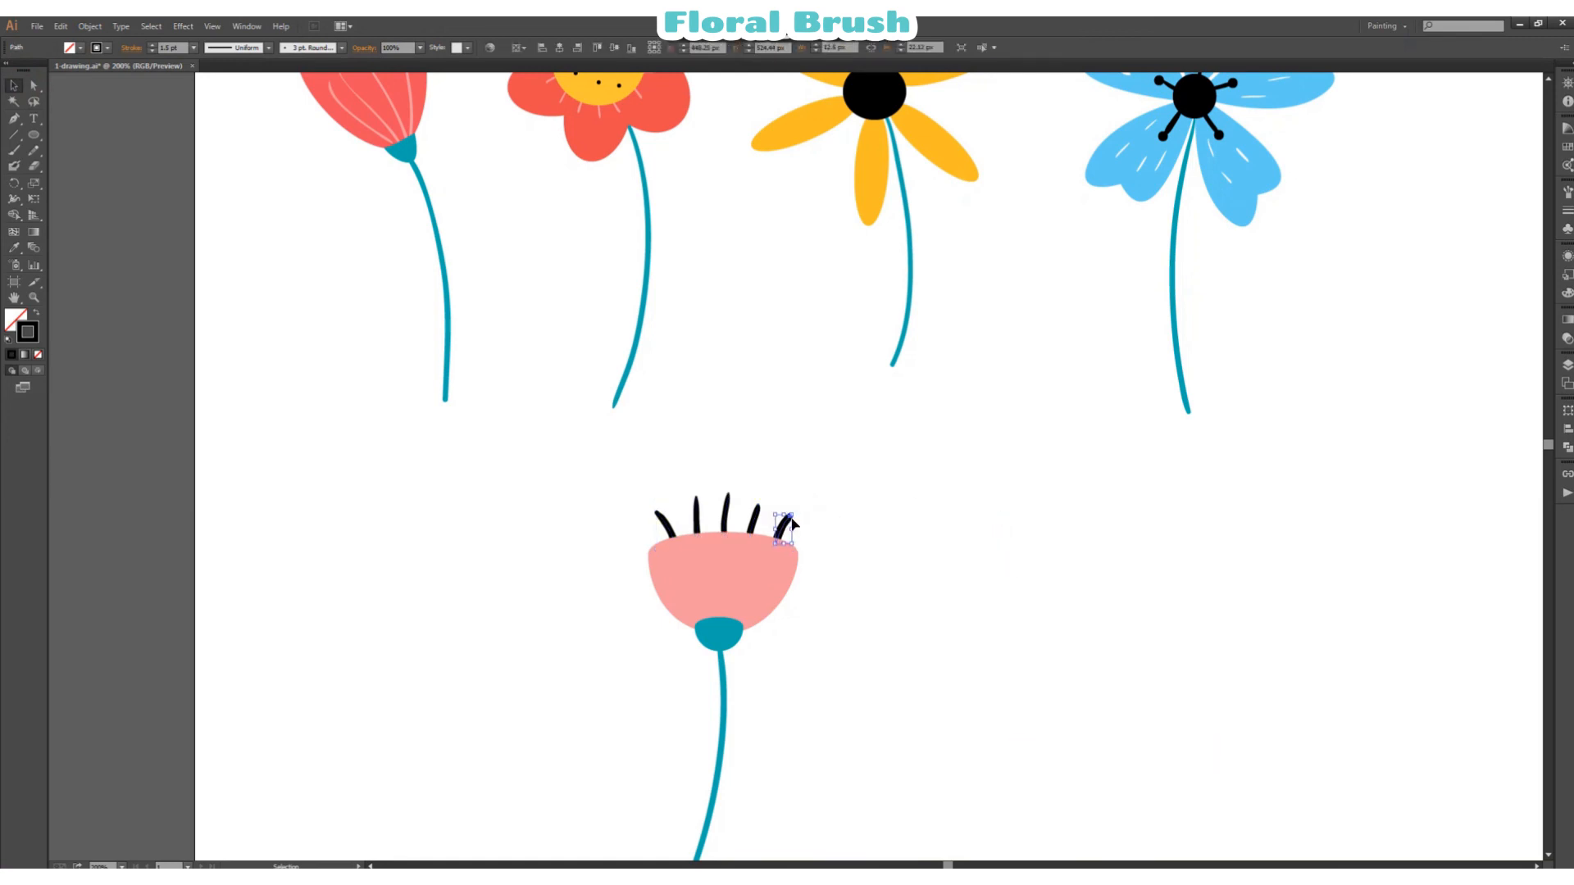
Step: Nudge the black stamens individually to the left to balance their spacing along the cup's rim
key("Left")
key("Left")
key("Left")
left_click(928, 409)
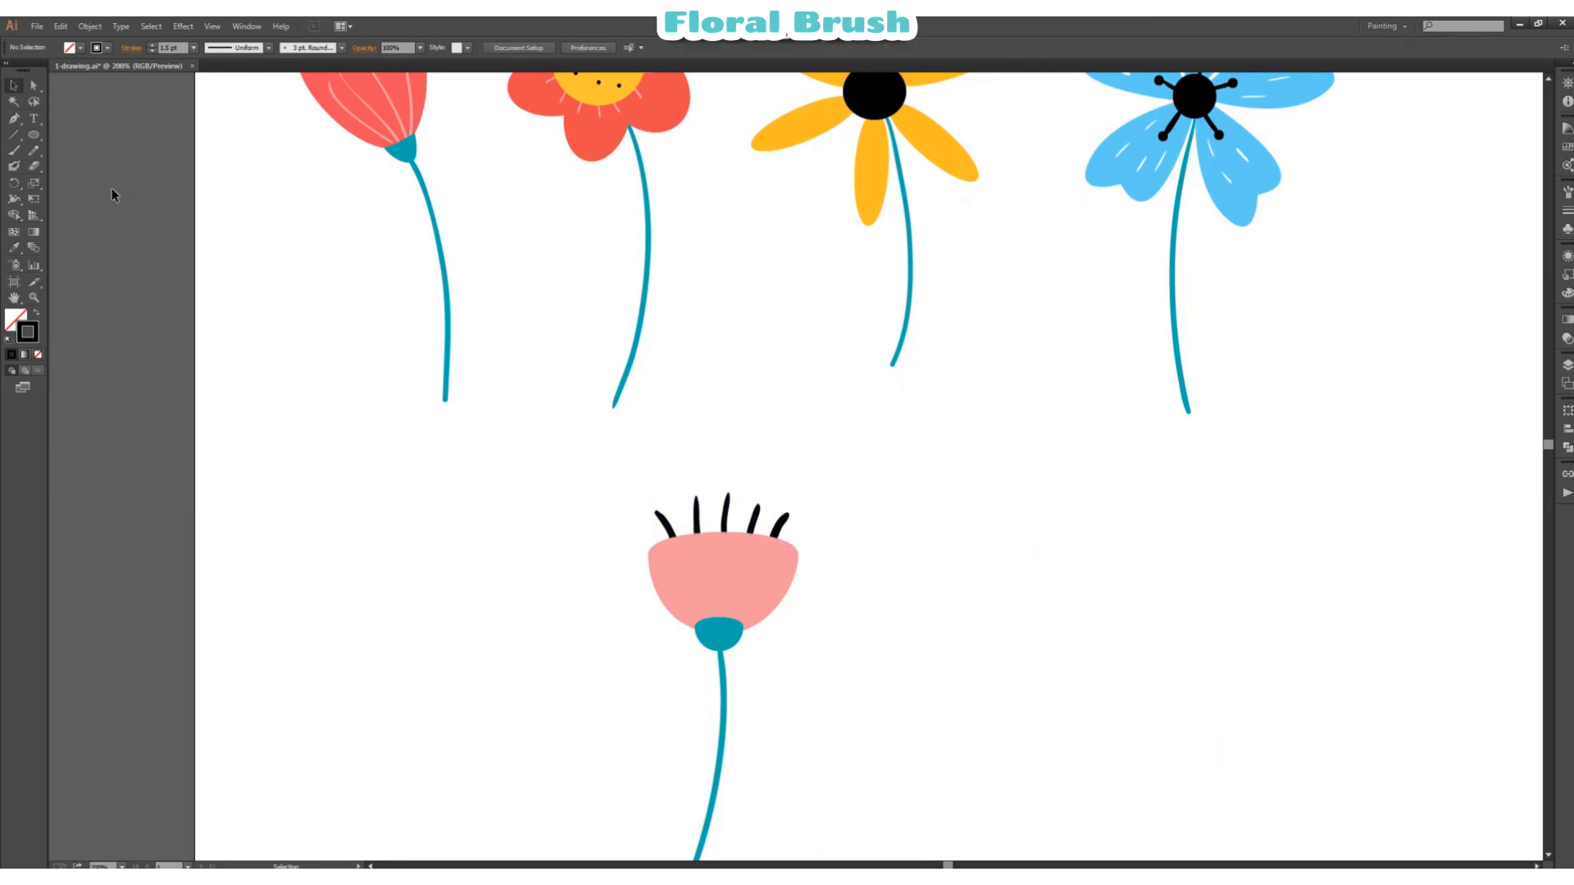
left_click(666, 527)
key("Left")
key("Left")
key("Left")
left_click(697, 524)
key("Left")
key("Left")
key("Left")
left_click(725, 520)
key("Left")
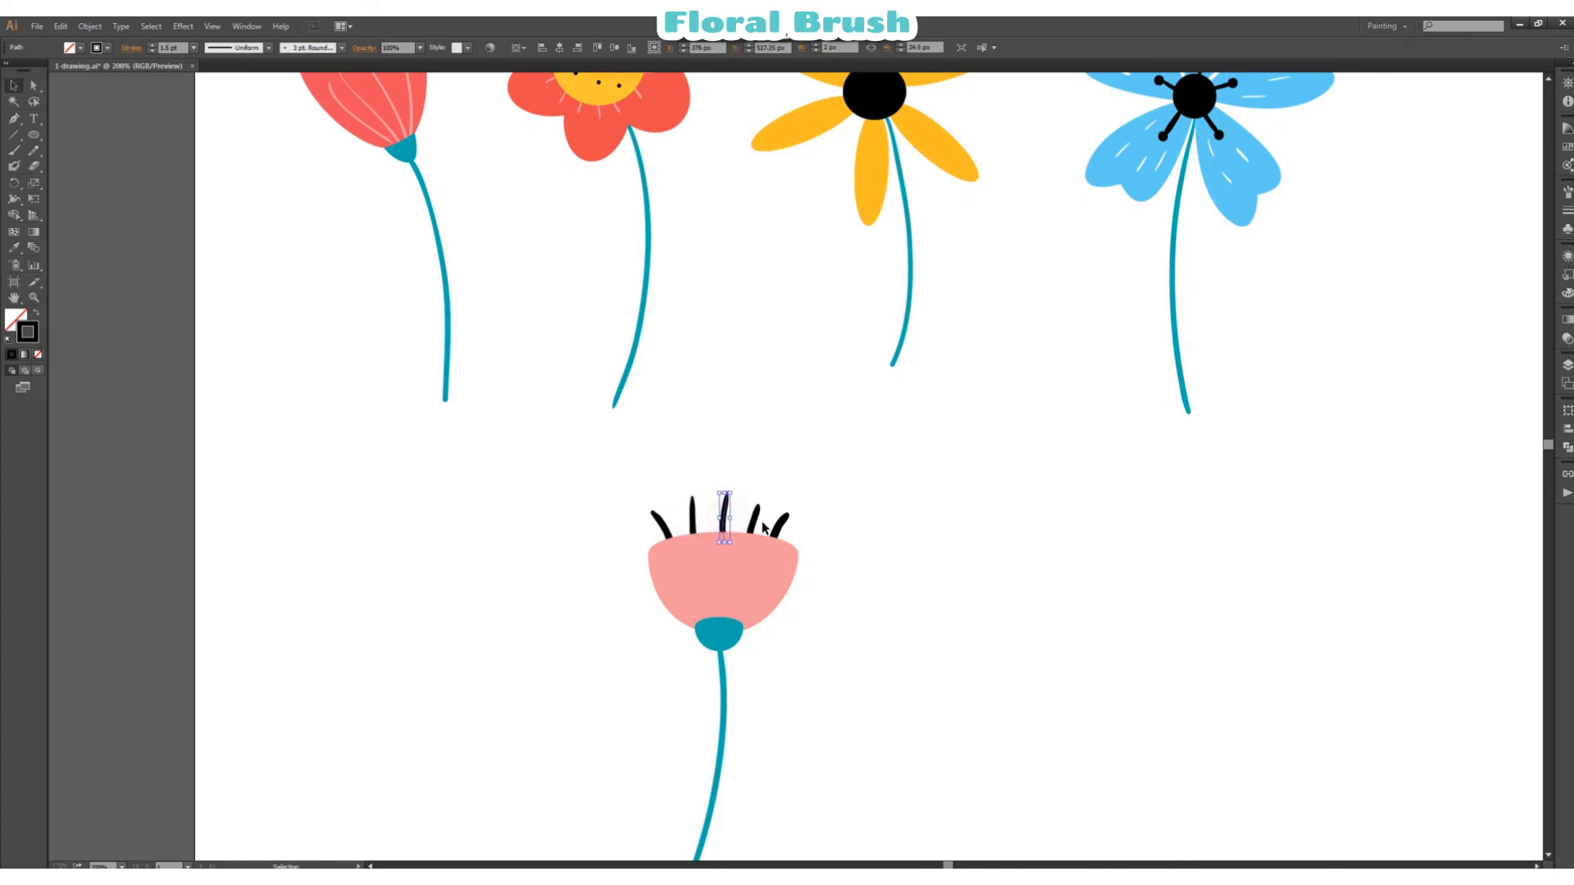
key("Left")
key("Left")
left_click(754, 521)
key("Left")
key("Left")
left_click(782, 524)
key("Left")
key("Left")
Step: Set the stroke weight of all five stamens to 1 pt
left_click_drag(603, 469, 787, 516)
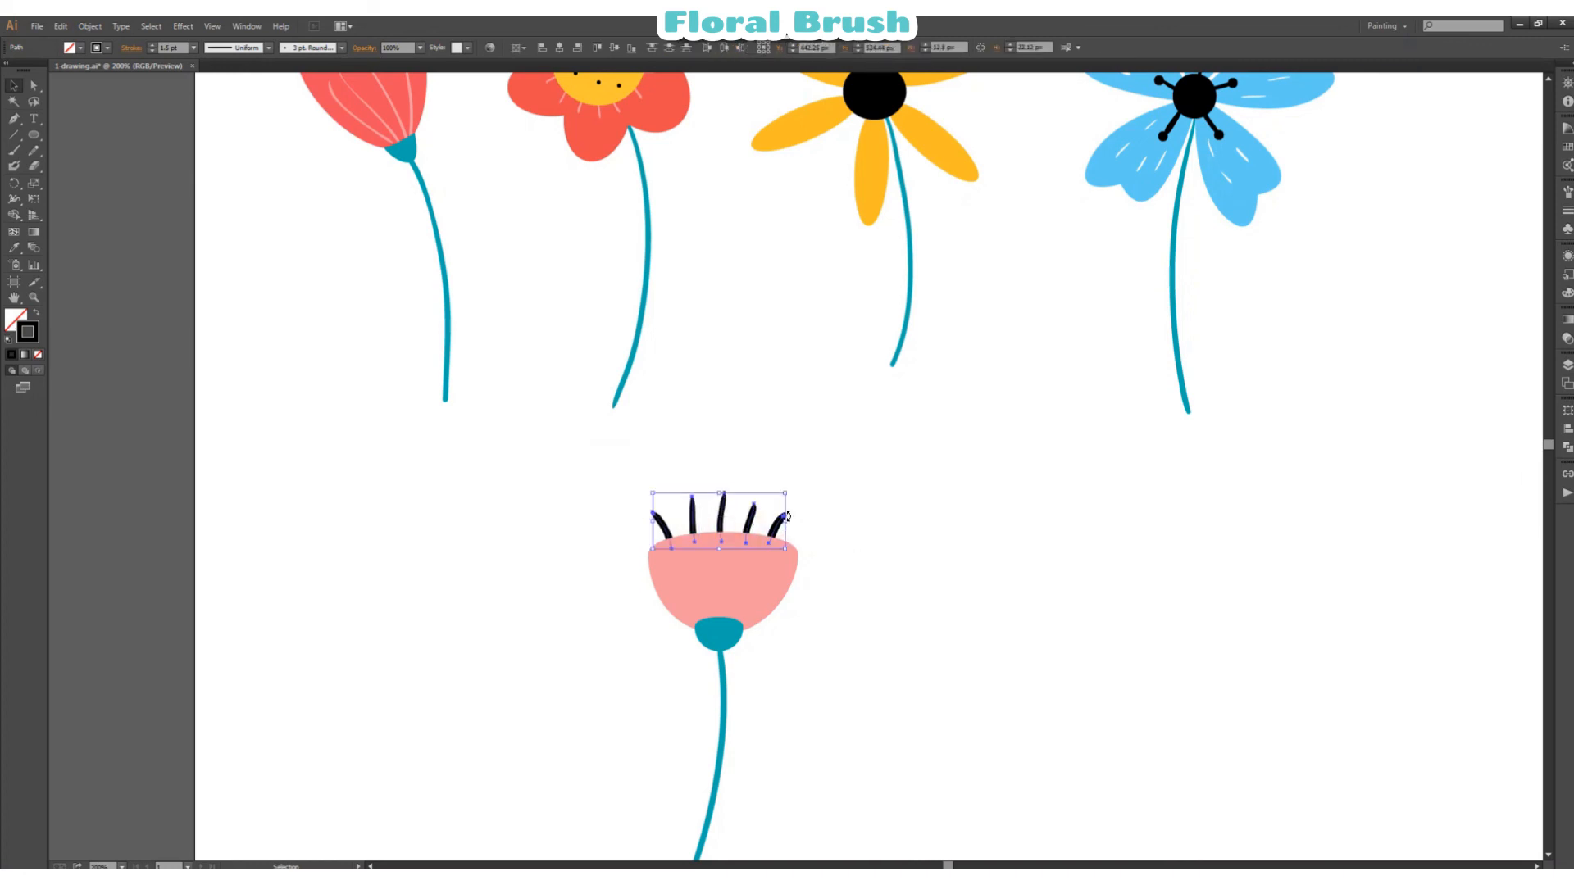
left_click(193, 47)
left_click(210, 110)
left_click(882, 526)
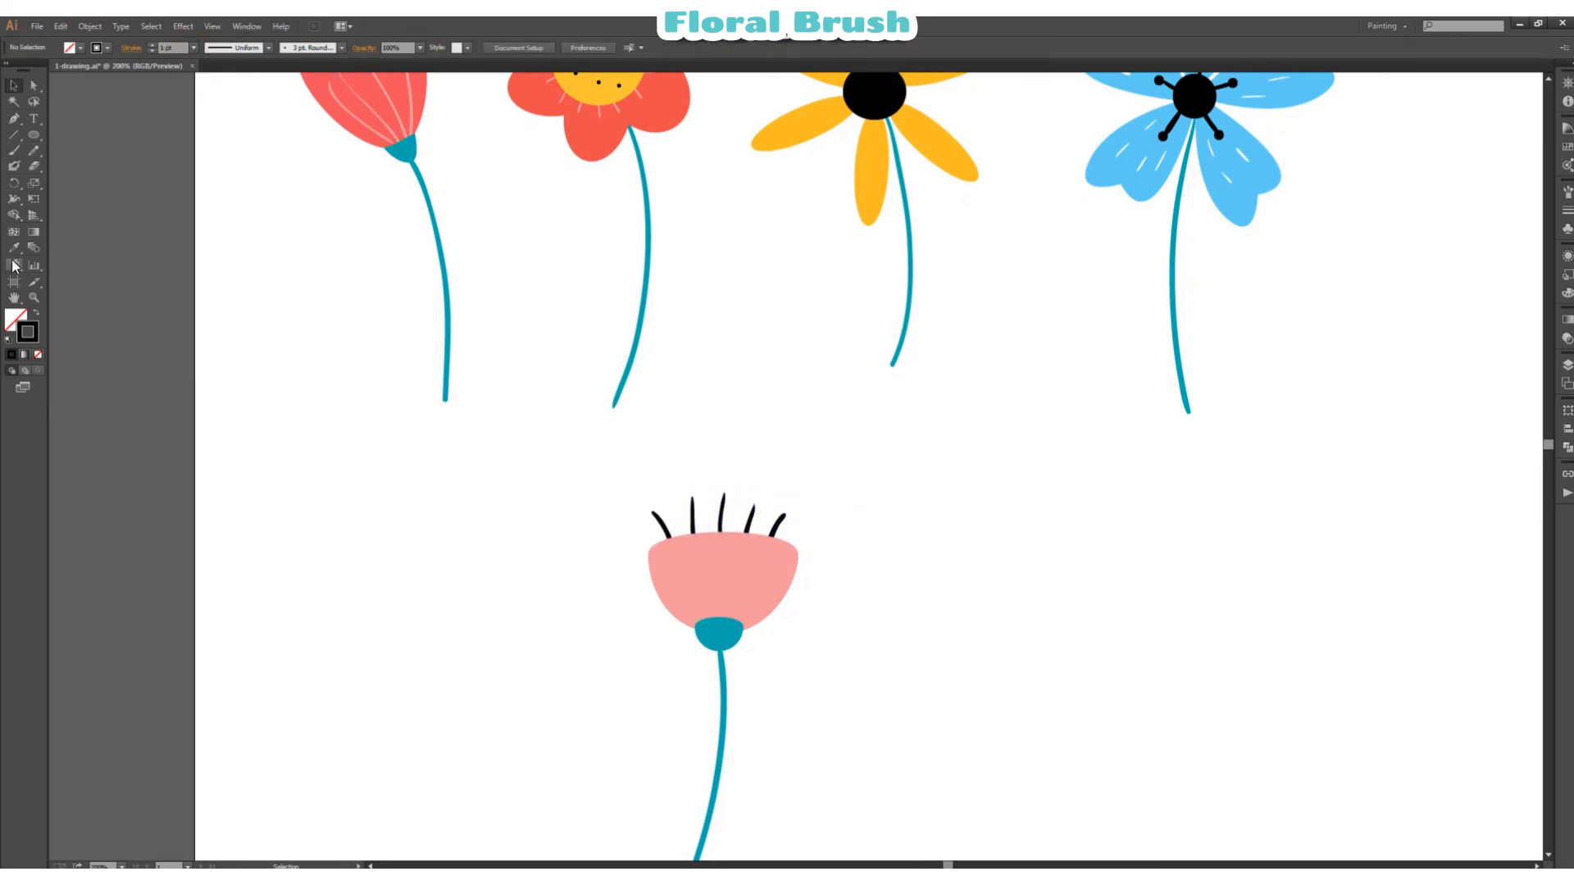
Step: Place a small circle on the tip of each of the five stamens, in the yellow flower's petal colour
left_click(13, 248)
left_click(830, 123)
left_click(33, 134)
left_click_drag(650, 509, 729, 493)
key("v")
left_click(659, 442)
left_click_drag(727, 492, 784, 511)
left_click(834, 482)
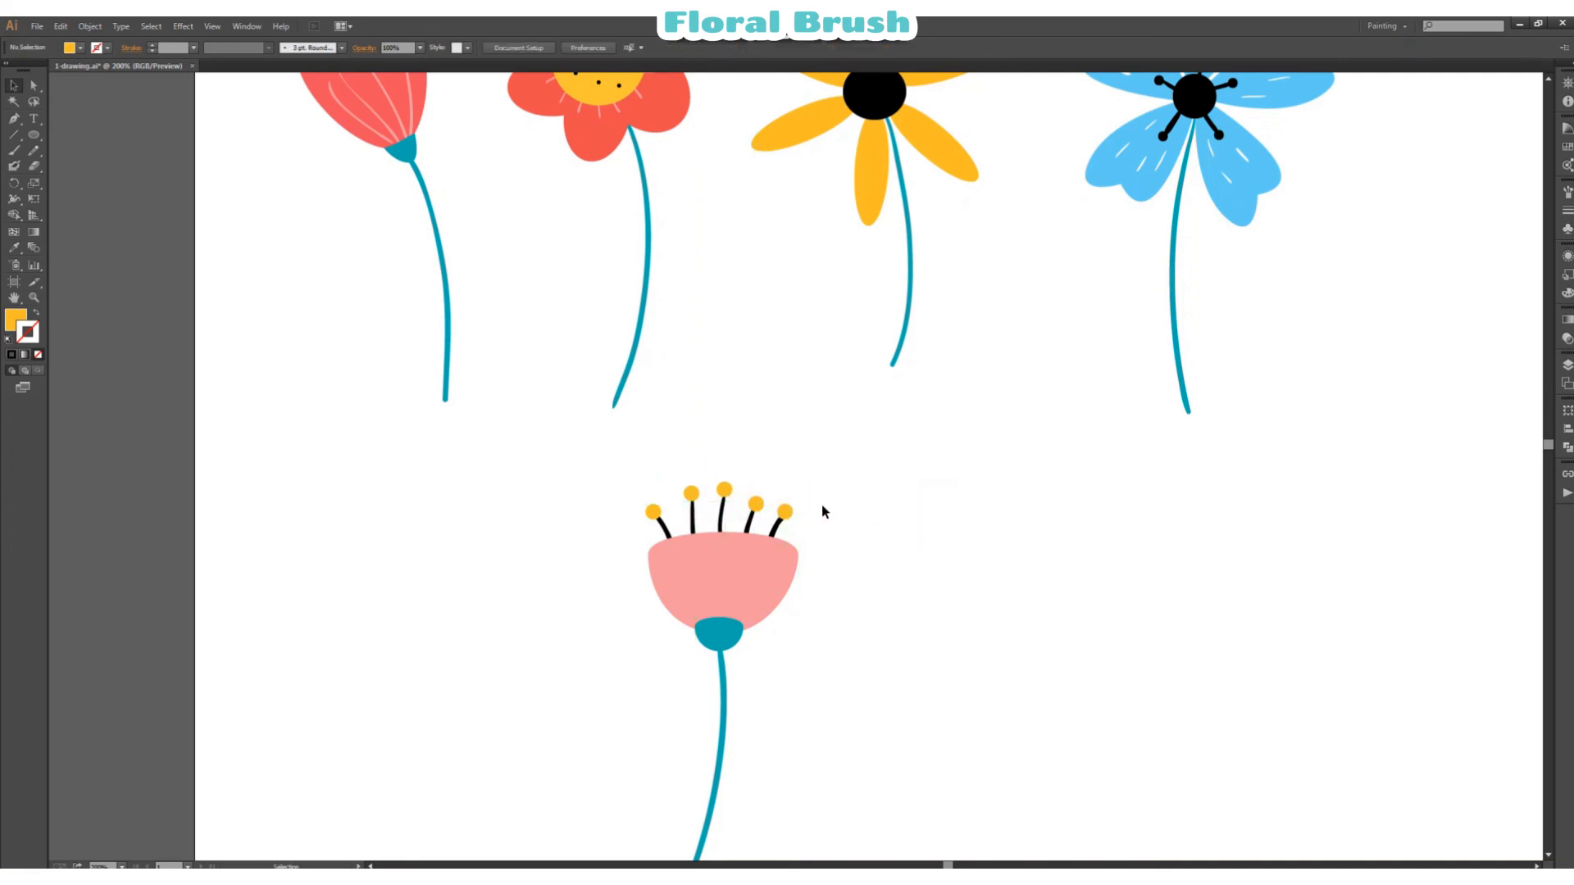
left_click(748, 473)
scroll(1051, 529, "down", 2)
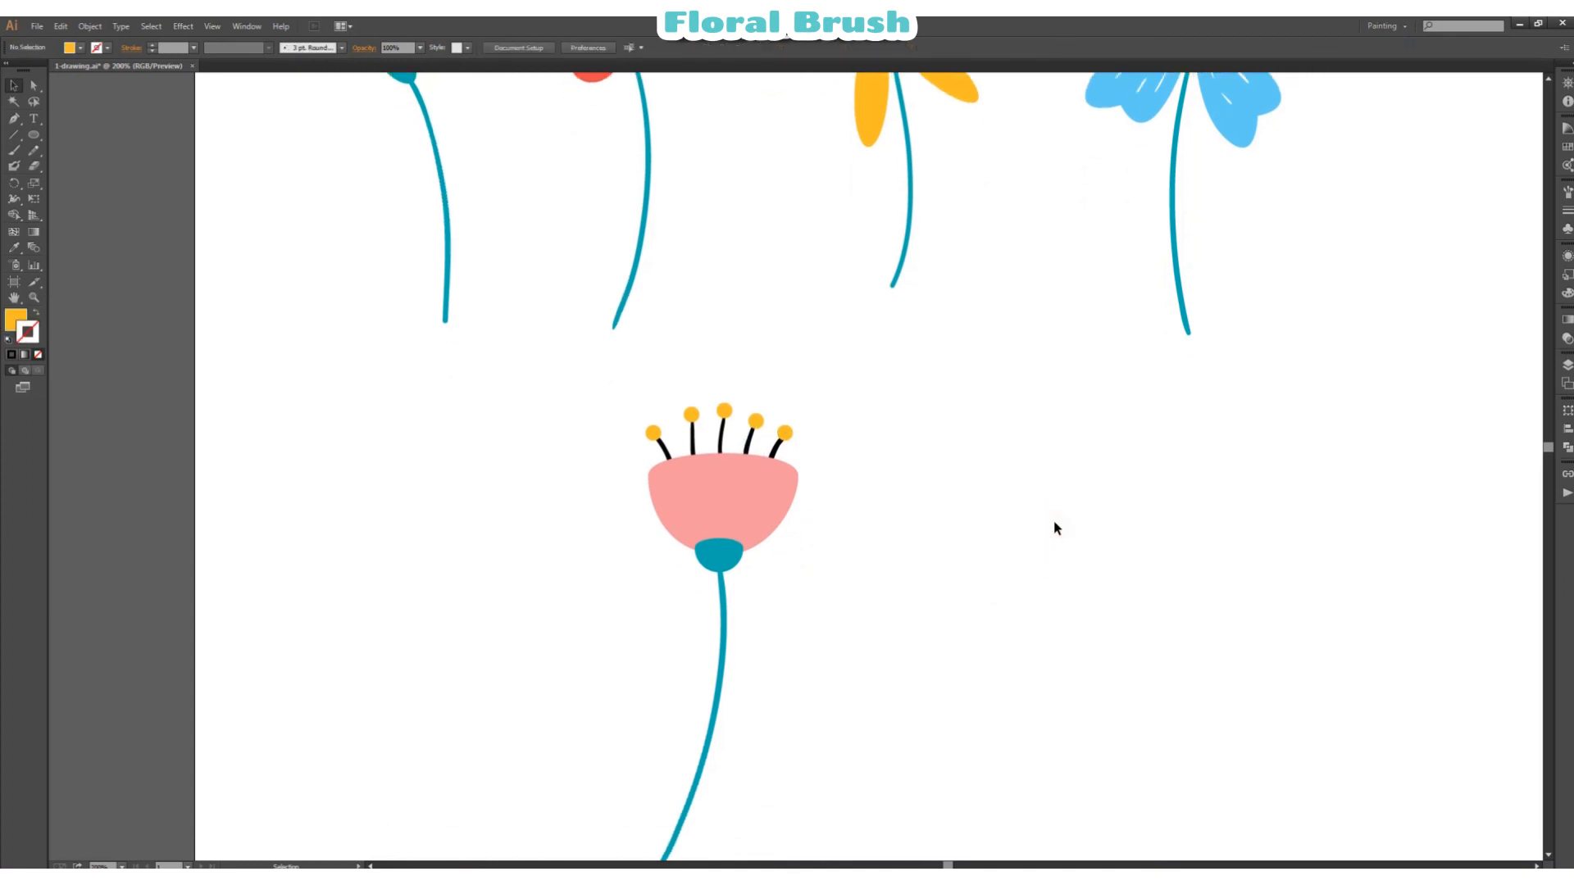
Step: Group the pink cup, teal stem, five stamens and their yellow tips into one object
left_click_drag(636, 472, 877, 662)
right_click(1006, 534)
left_click(1025, 600)
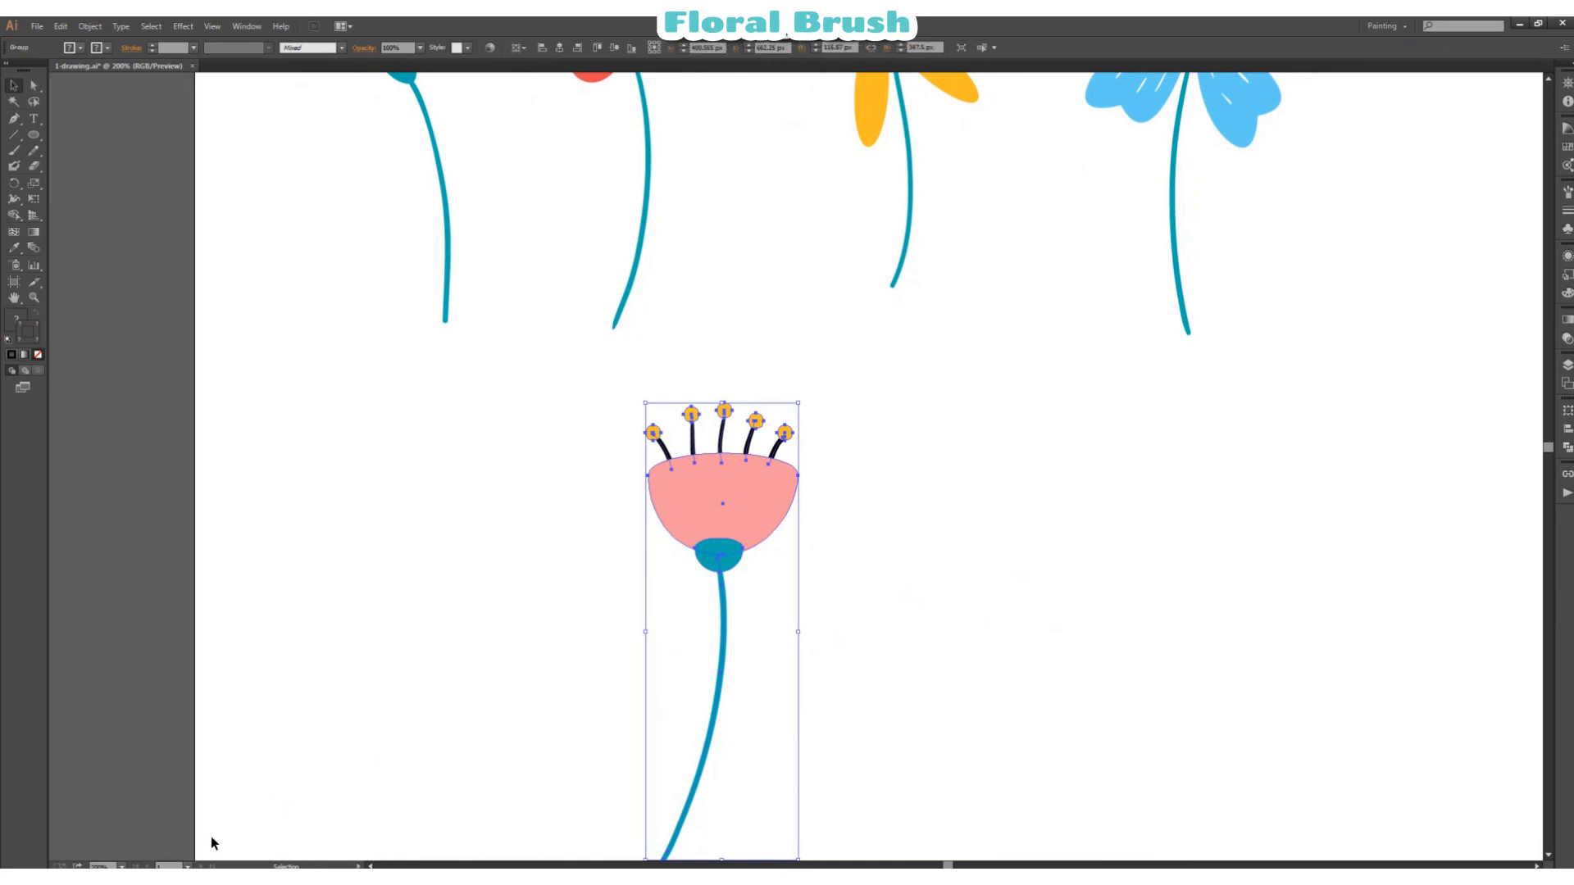
Step: Move the pink flower to the end of the row beside the blue flower, and shift the blue flower slightly left for even spacing
left_click(122, 866)
left_click(139, 676)
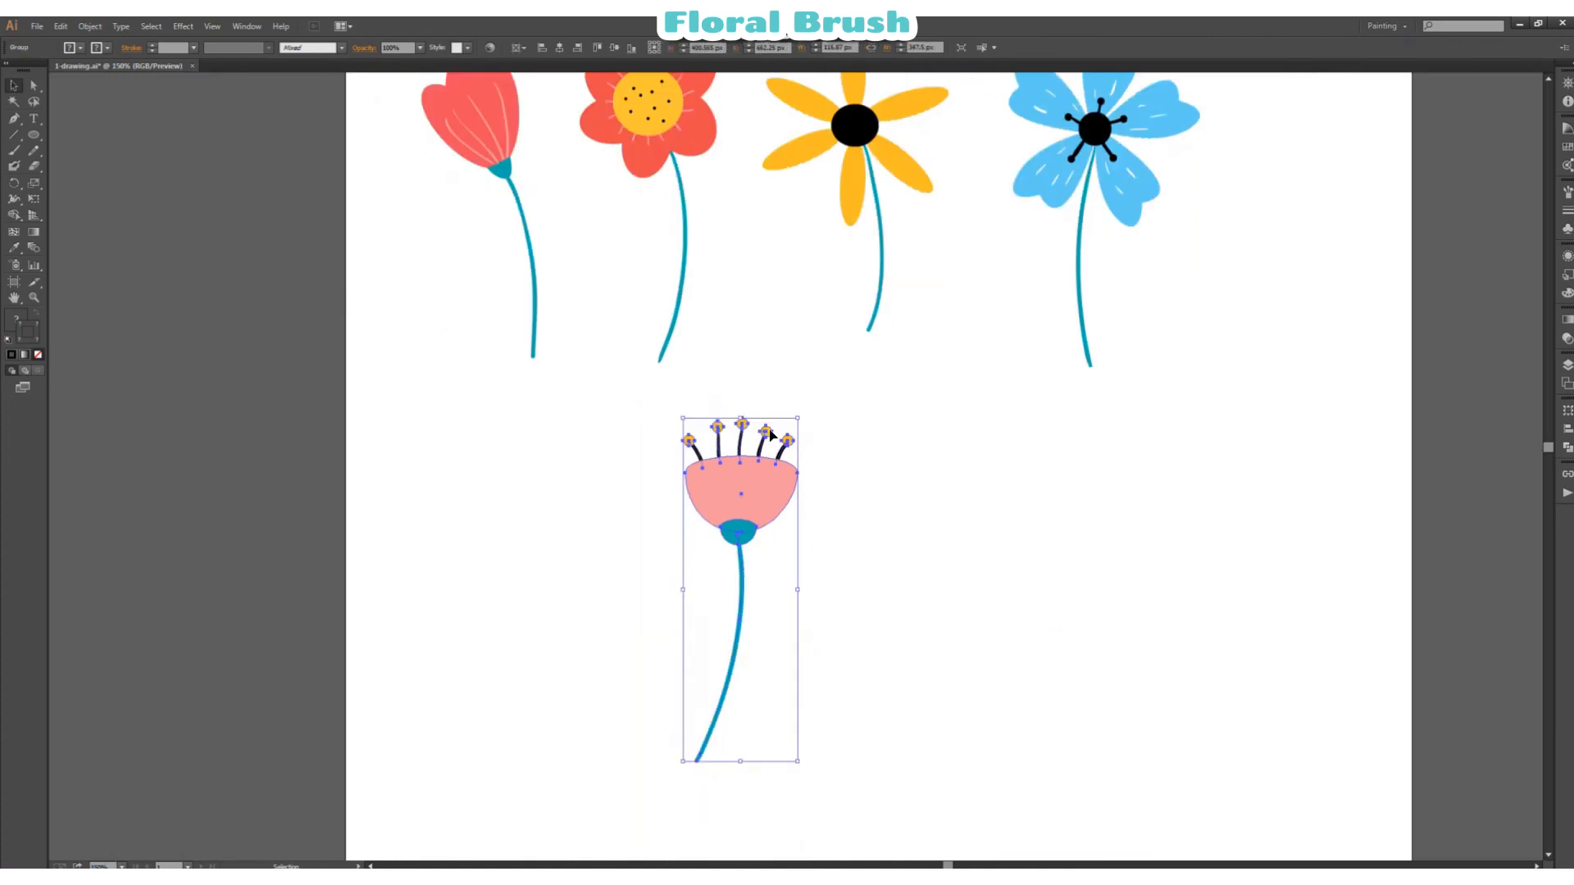
left_click_drag(734, 500, 1318, 116)
scroll(1031, 230, "up", 5)
left_click_drag(1143, 415, 1115, 420)
left_click_drag(1329, 421, 1264, 371)
left_click_drag(1264, 371, 1264, 391)
Step: Shift the whole row of five flowers slightly up and to the left on the artboard
left_click(1537, 867)
left_click(1537, 866)
left_click_drag(339, 208, 1213, 565)
left_click_drag(1190, 363, 1163, 340)
Step: Save the pink flower as a new art brush that scales proportionately, with the stroke direction running from stem base to bloom
left_click(1079, 594)
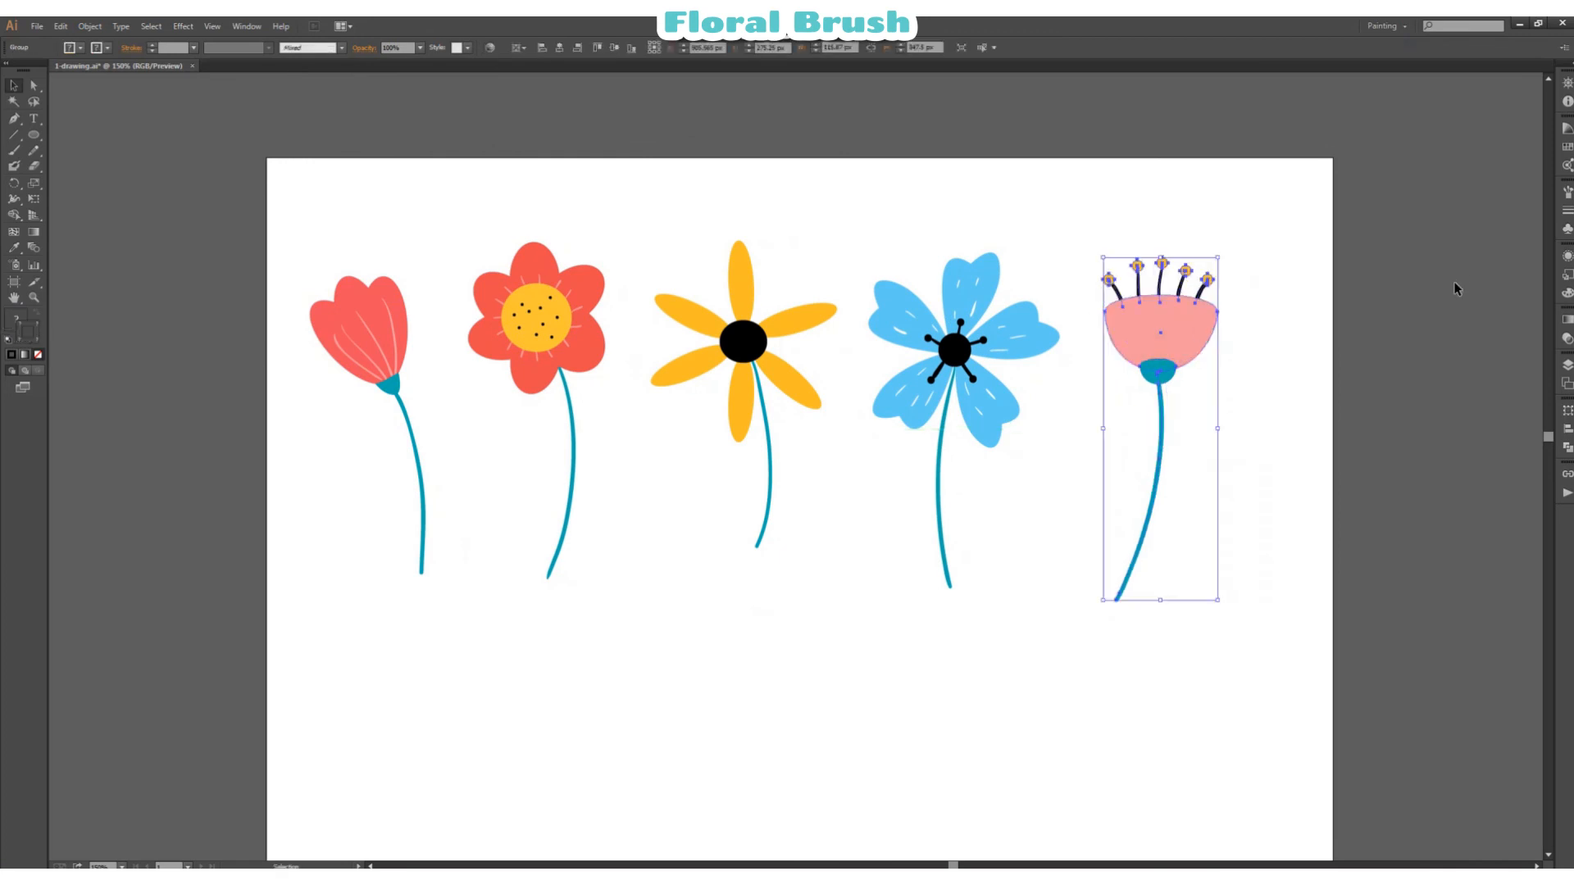
left_click(1567, 192)
left_click(1515, 337)
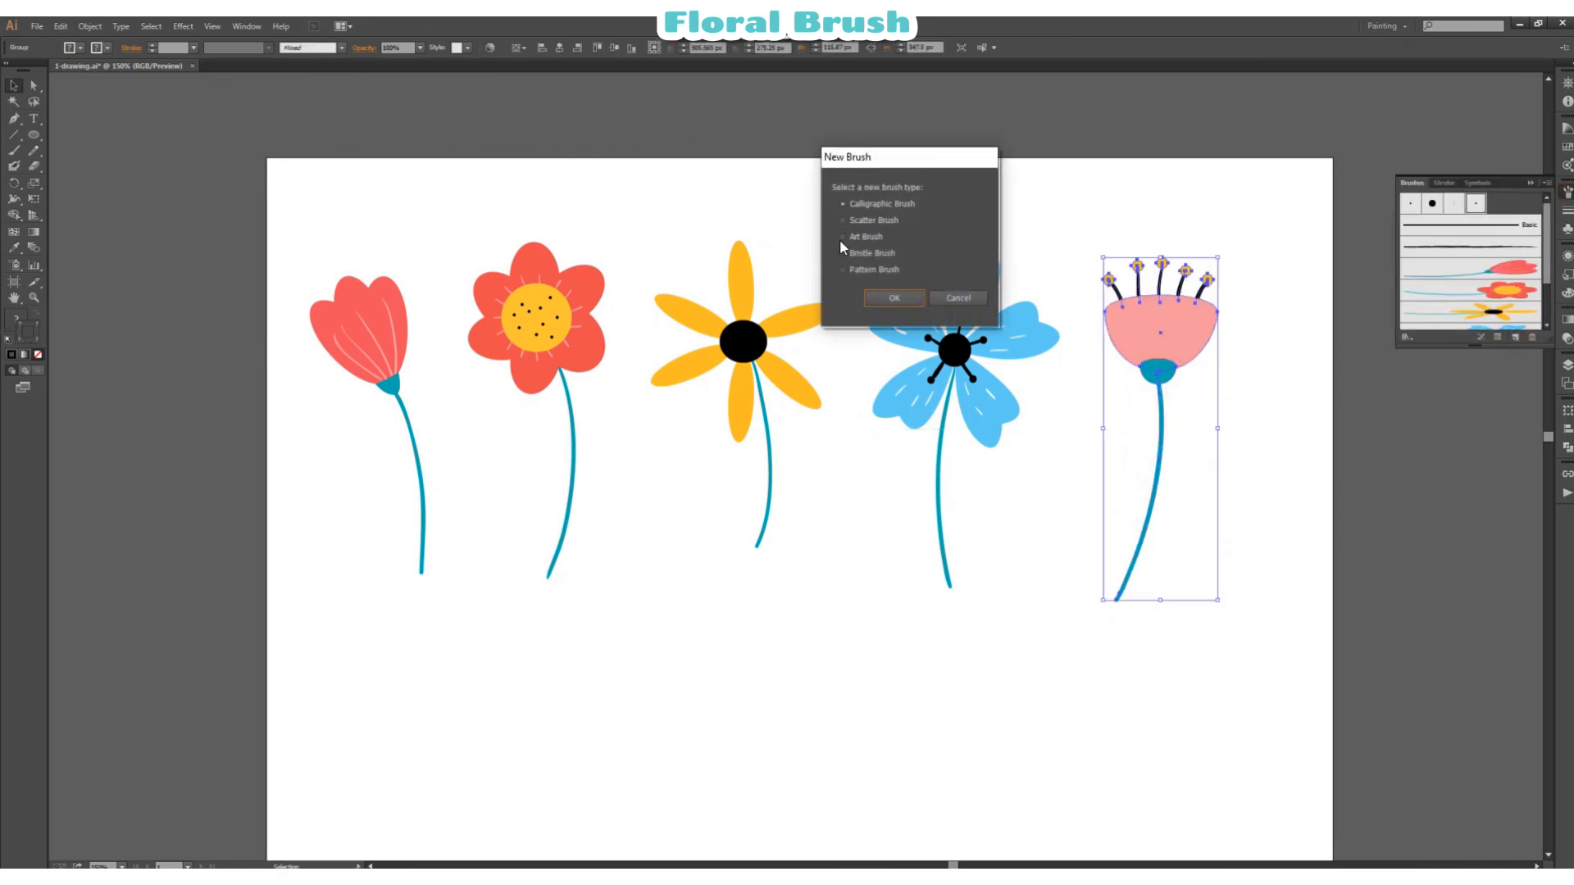
left_click(891, 299)
left_click(701, 333)
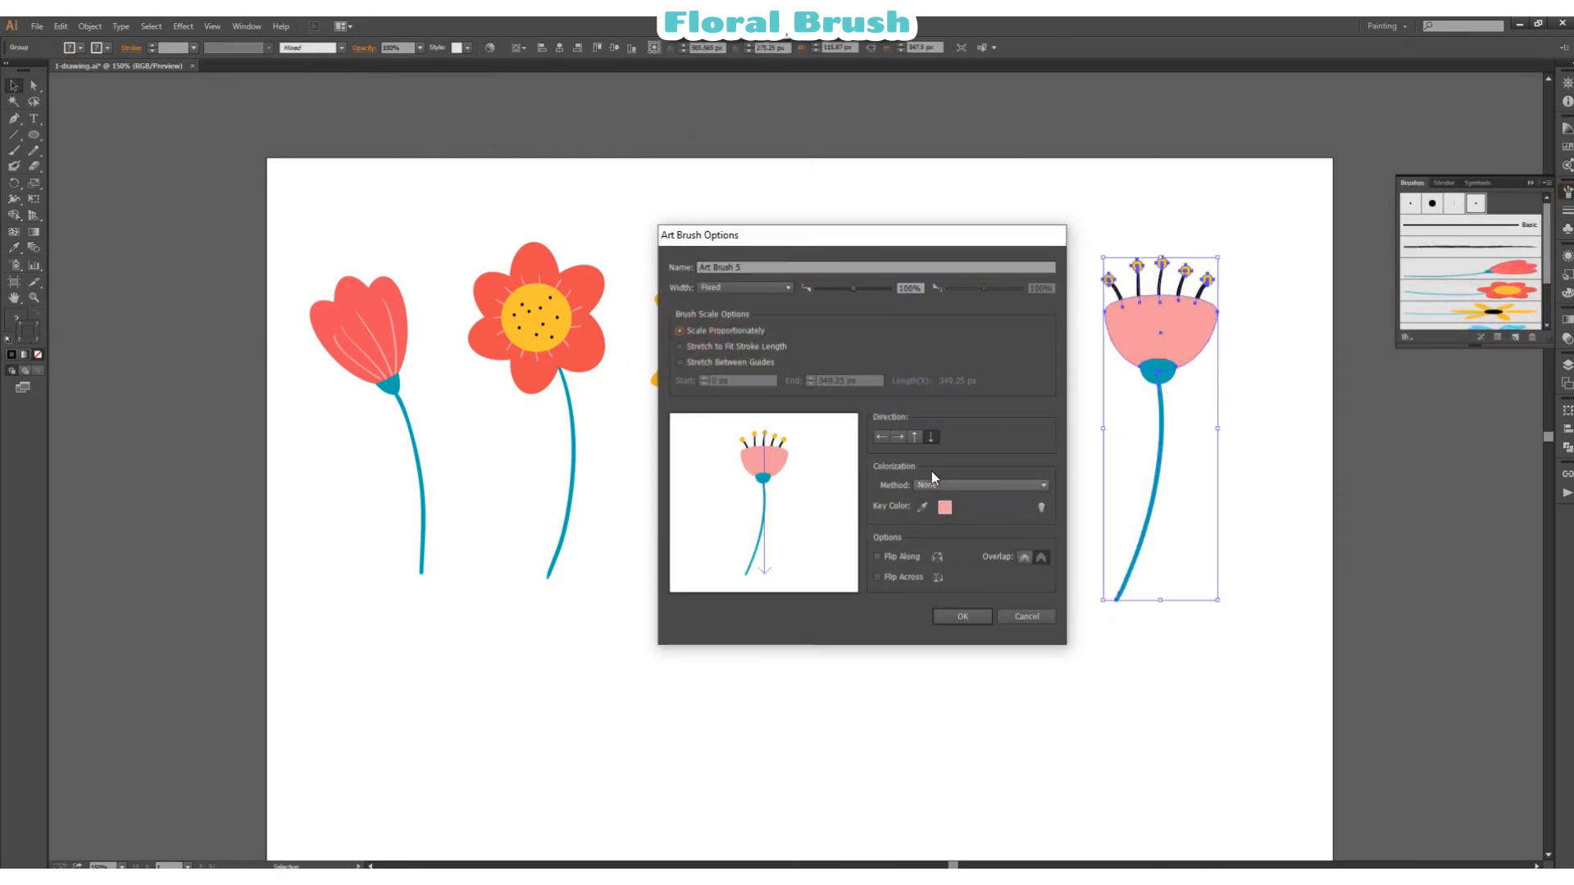
left_click(971, 622)
left_click(1106, 718)
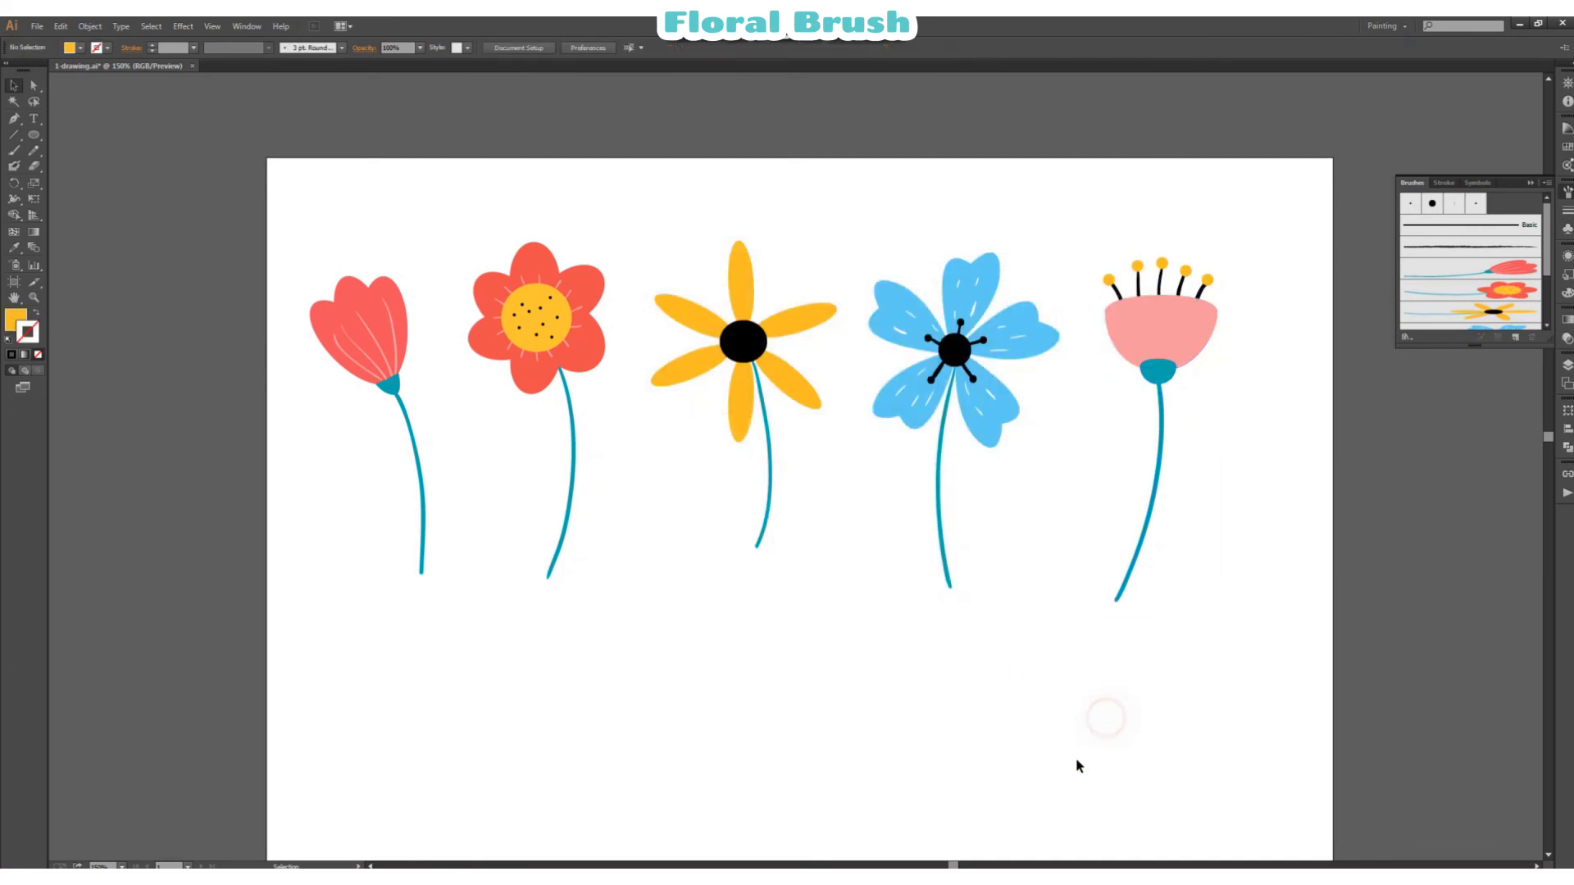
Step: Paint a curved, roughly horizontal test stroke in the empty area below the flower row with the new pink flower brush
scroll(365, 444, "down", 3)
scroll(1464, 310, "down", 2)
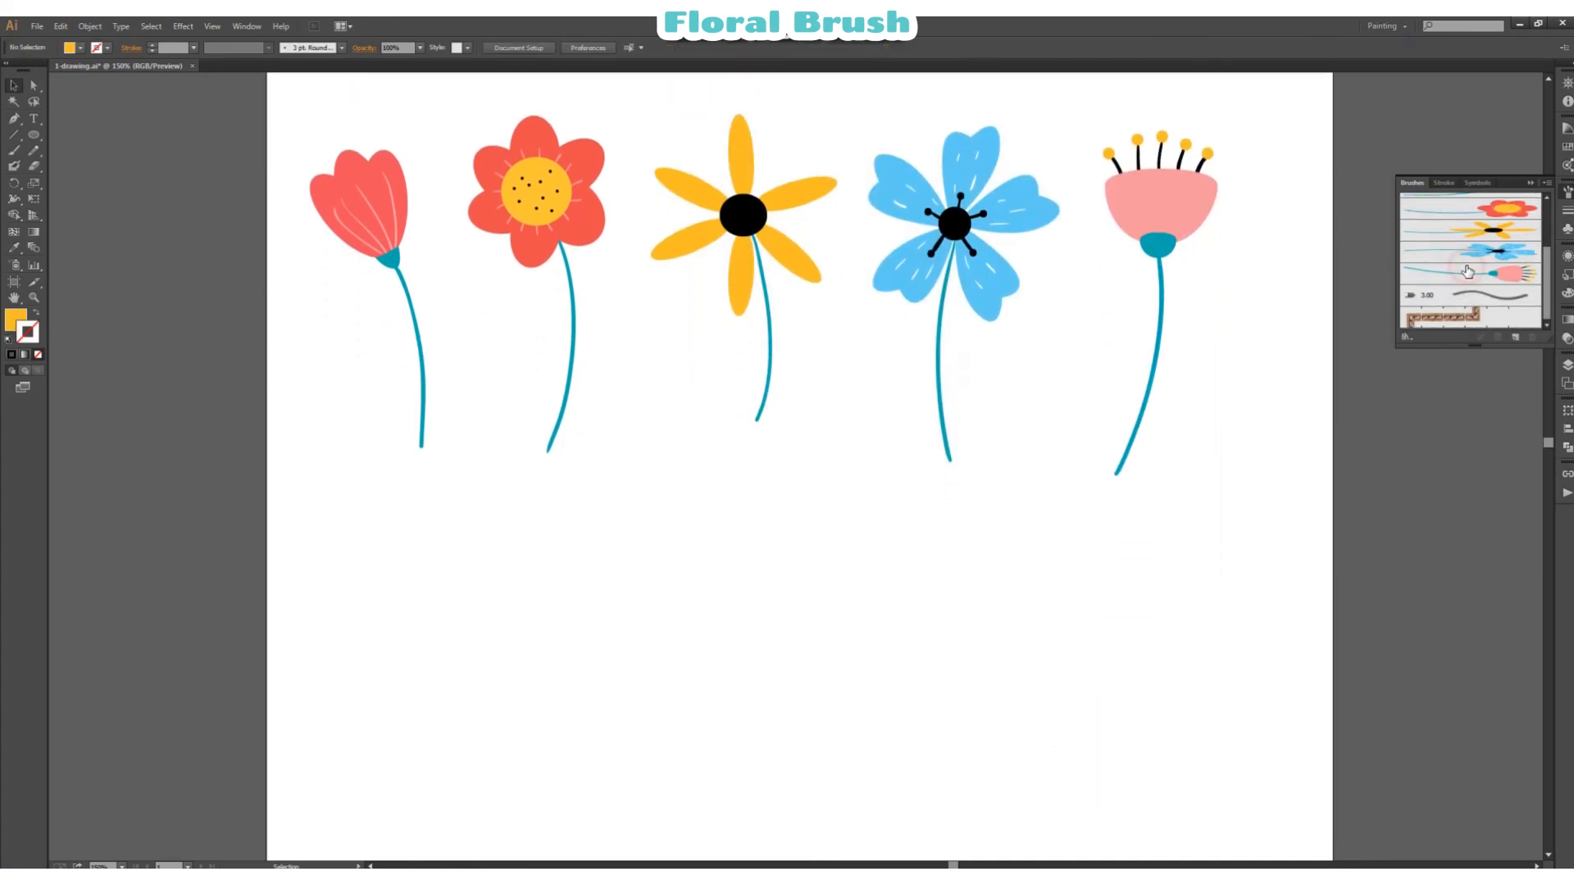
left_click(1467, 273)
left_click(14, 150)
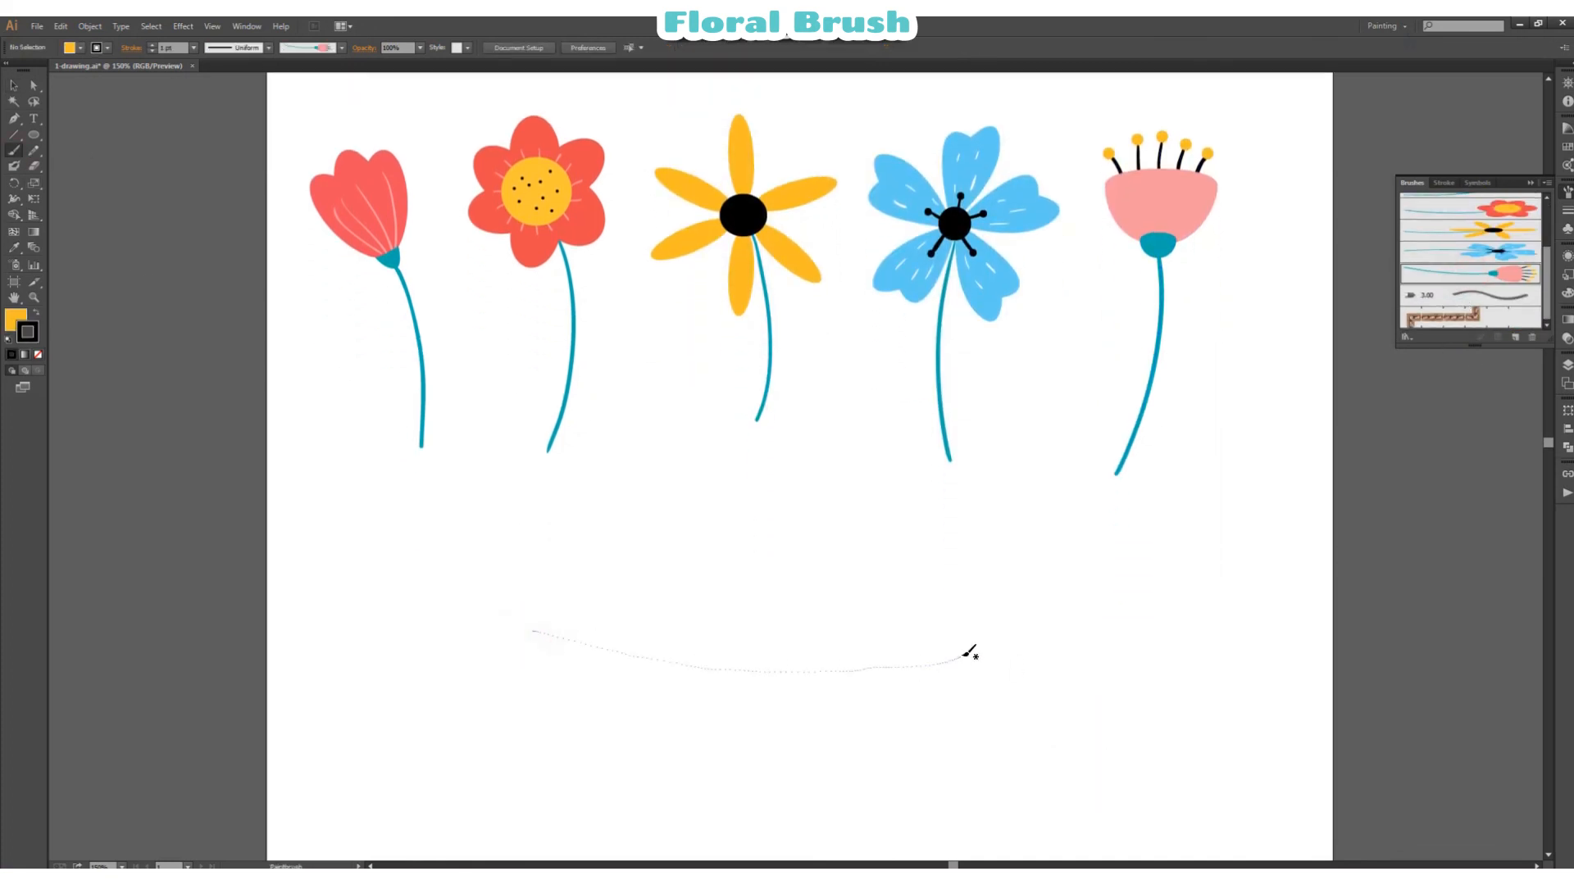
left_click_drag(968, 653, 968, 653)
left_click(13, 84)
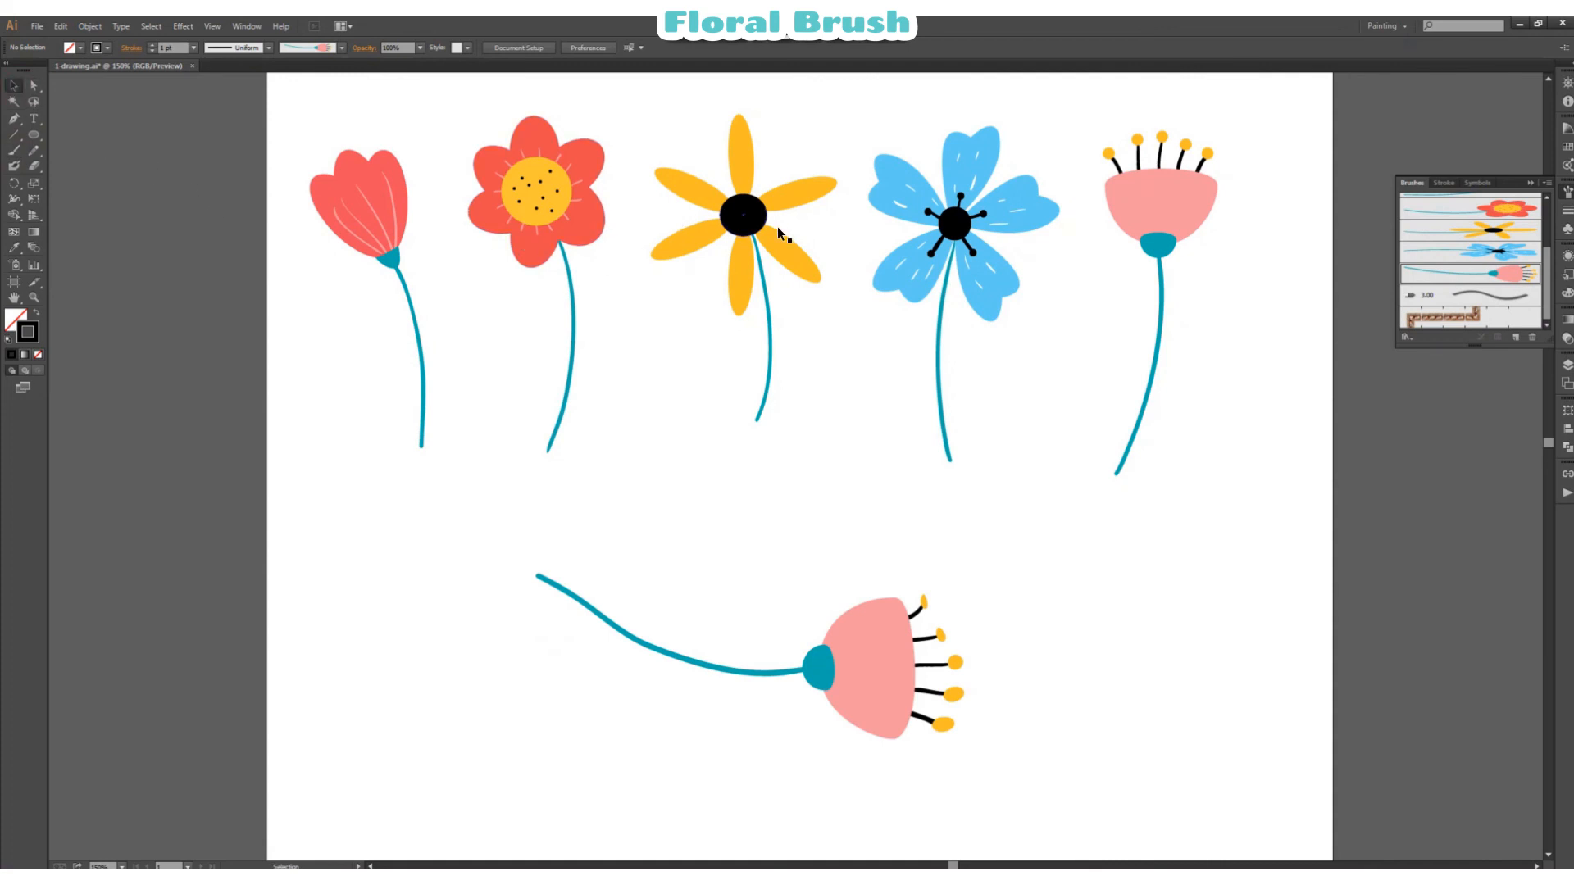
scroll(777, 226, "up", 3)
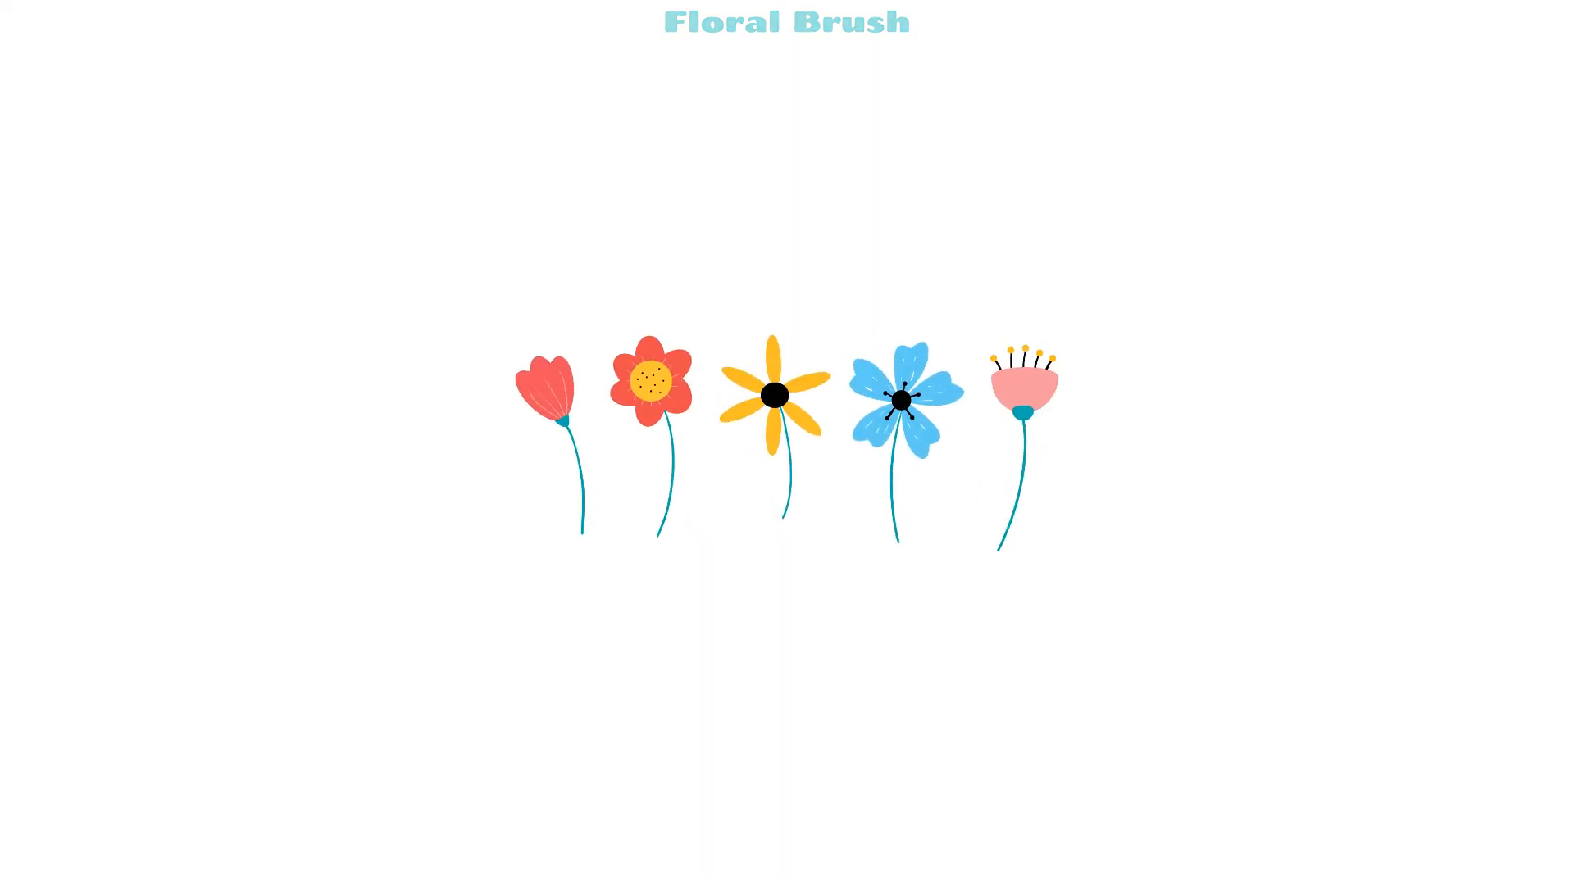